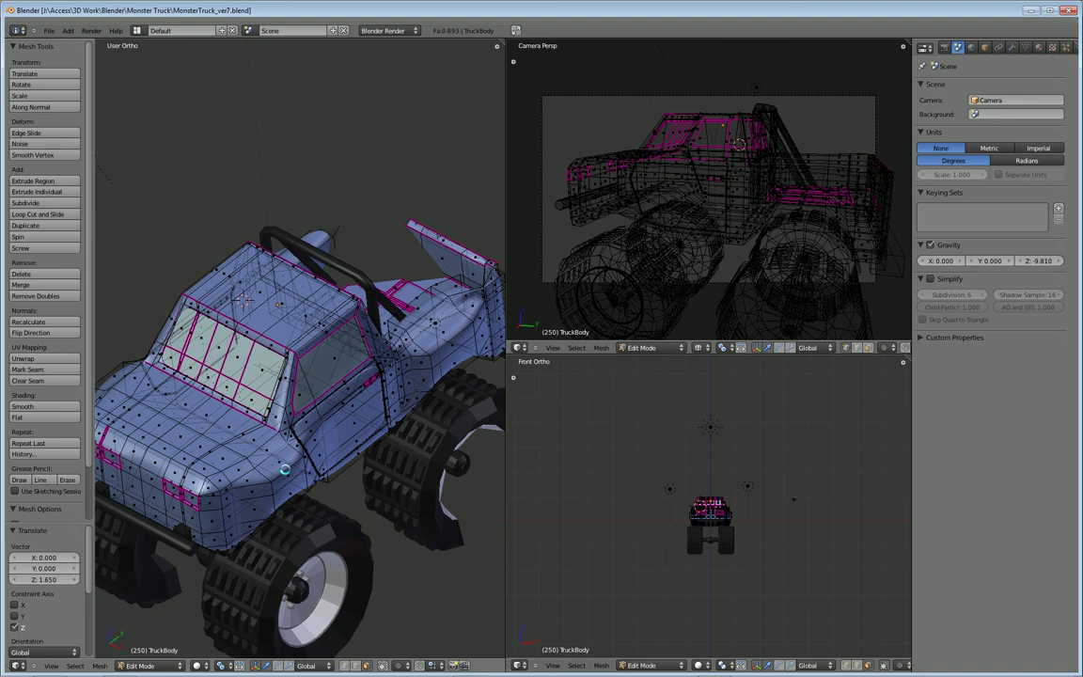
Examine the truck body mesh from several angles, including the hood, windshield and side of the cab
{"action": "mouse_move", "coordinate": [301, 395]}
{"action": "middle_mouse_down"}
{"action": "mouse_move", "coordinate": [221, 353]}
{"action": "mouse_move", "coordinate": [301, 414]}
{"action": "middle_mouse_up"}
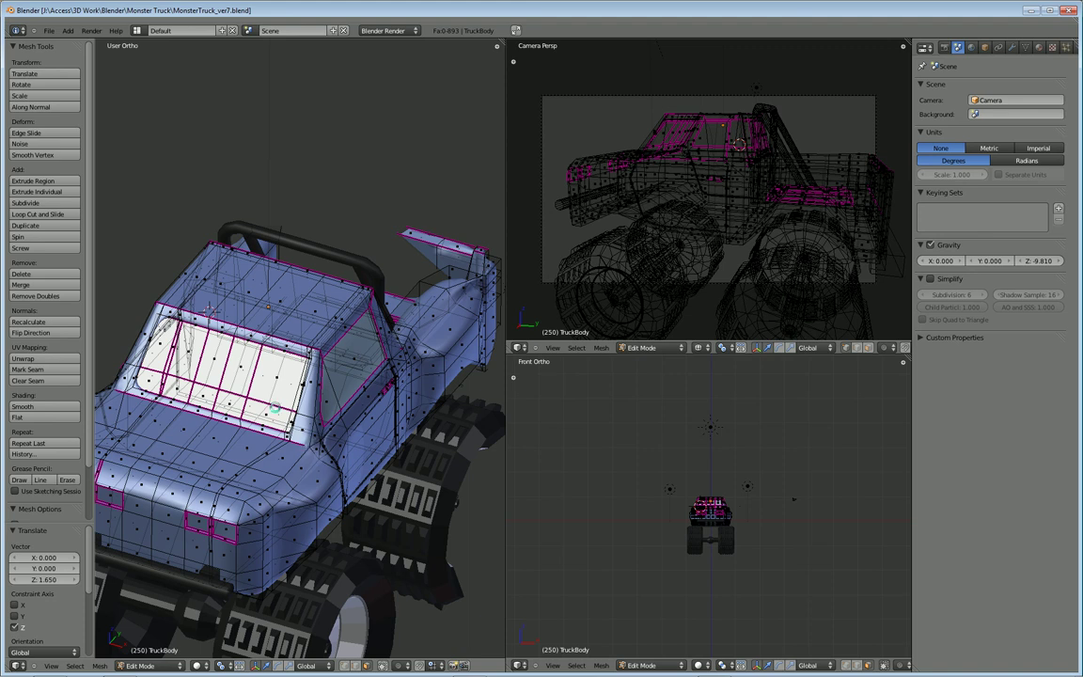
{"action": "middle_click_drag", "start_coordinate": [293, 499], "coordinate": [248, 400]}
{"action": "scroll", "coordinate": [248, 400], "scroll_direction": "down", "scroll_amount": 2}
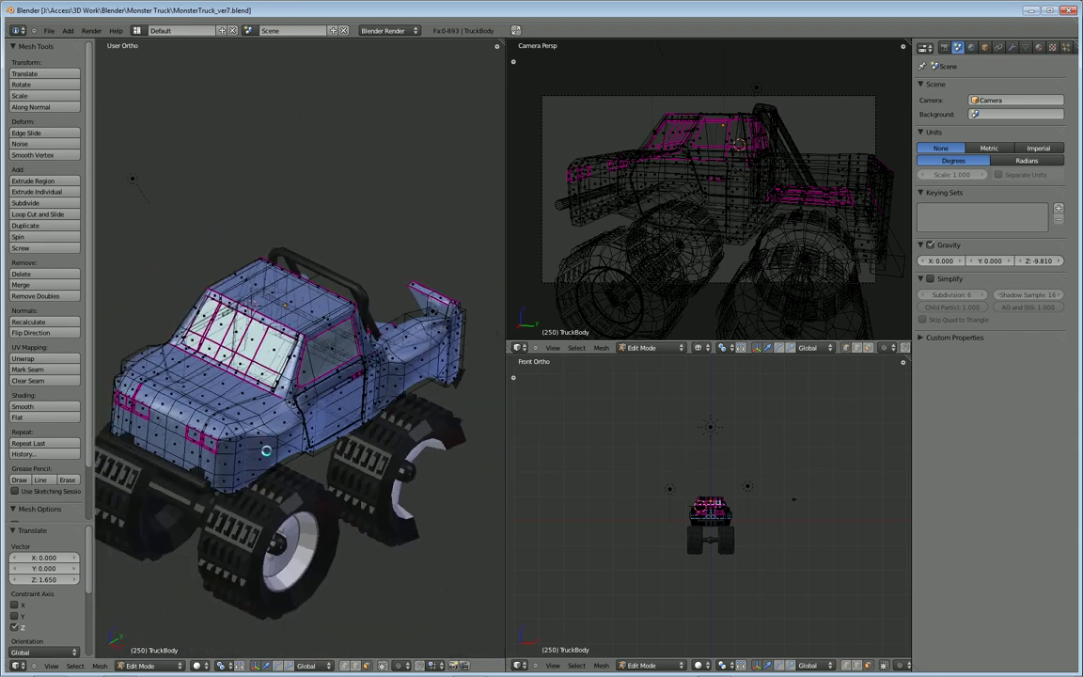
{"action": "scroll", "coordinate": [243, 410], "scroll_direction": "up", "scroll_amount": 4}
{"action": "scroll", "coordinate": [342, 386], "scroll_direction": "down", "scroll_amount": 1}
{"action": "mouse_move", "coordinate": [361, 397]}
{"action": "middle_mouse_down"}
{"action": "mouse_move", "coordinate": [273, 421]}
{"action": "mouse_move", "coordinate": [346, 411]}
{"action": "middle_mouse_up"}
{"action": "scroll", "coordinate": [309, 437], "scroll_direction": "up", "scroll_amount": 2}
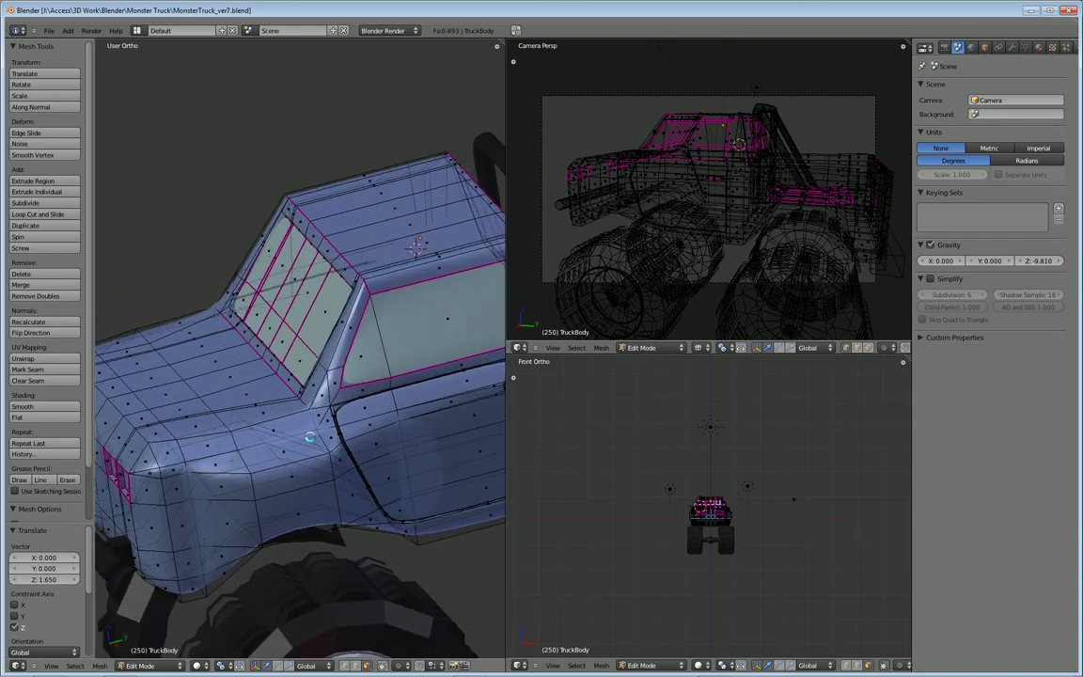
{"action": "middle_click_drag", "start_coordinate": [279, 447], "coordinate": [314, 450]}
From the top view, select the negative X half of the truck body and delete its faces
{"action": "key", "text": "KP_7"}
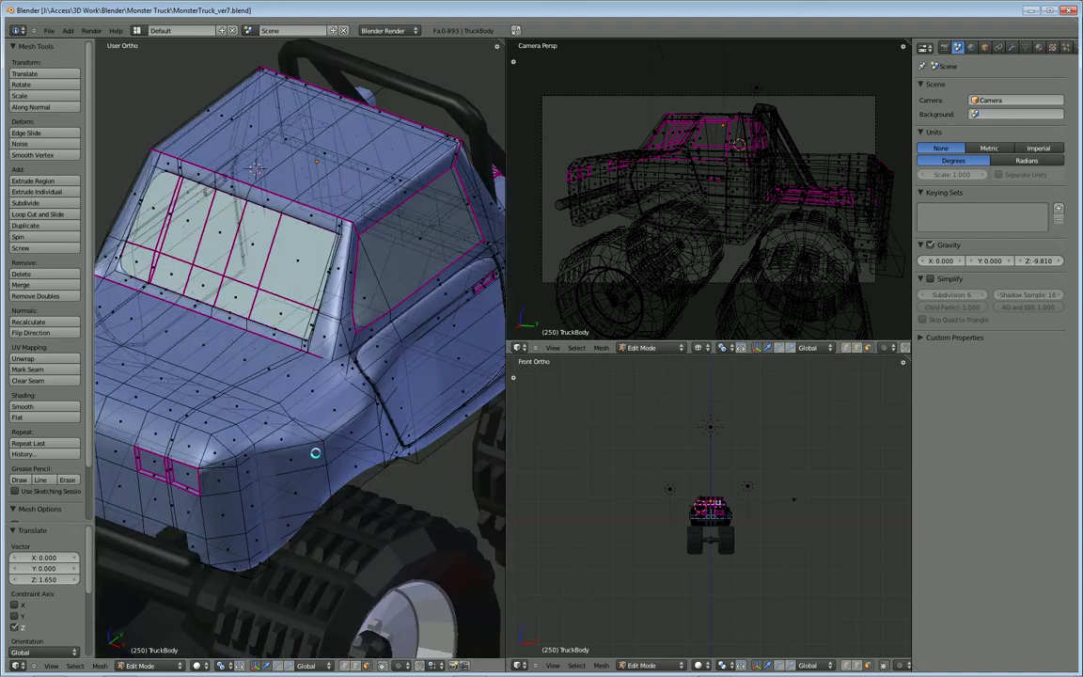
{"action": "key", "text": "Home"}
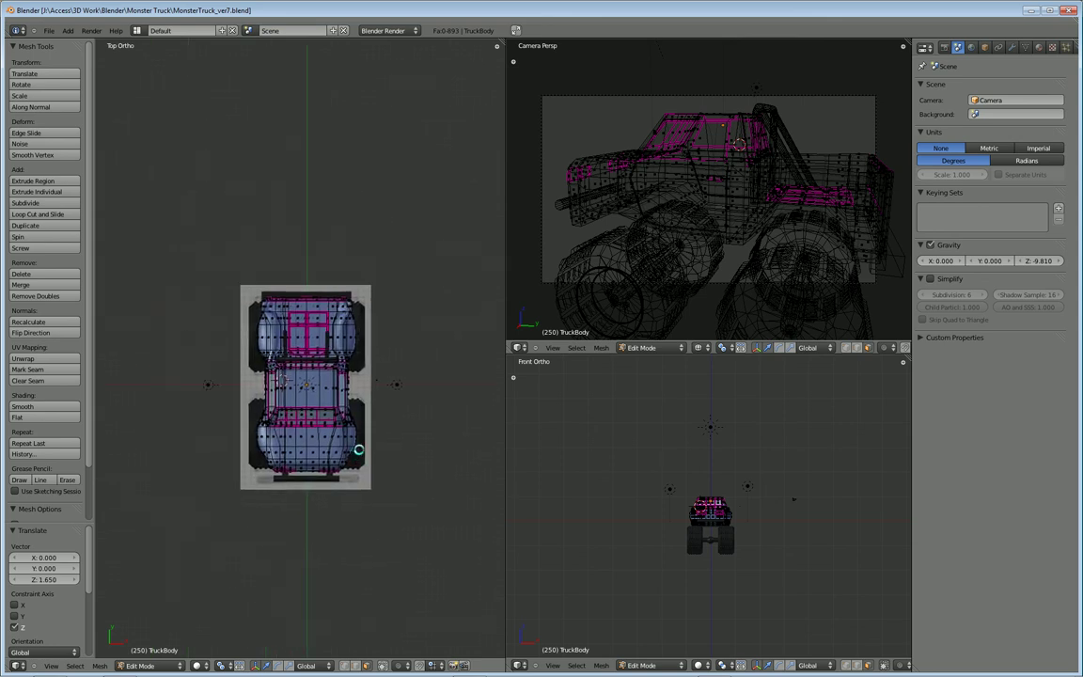
{"action": "scroll", "coordinate": [347, 483], "scroll_direction": "up", "scroll_amount": 1}
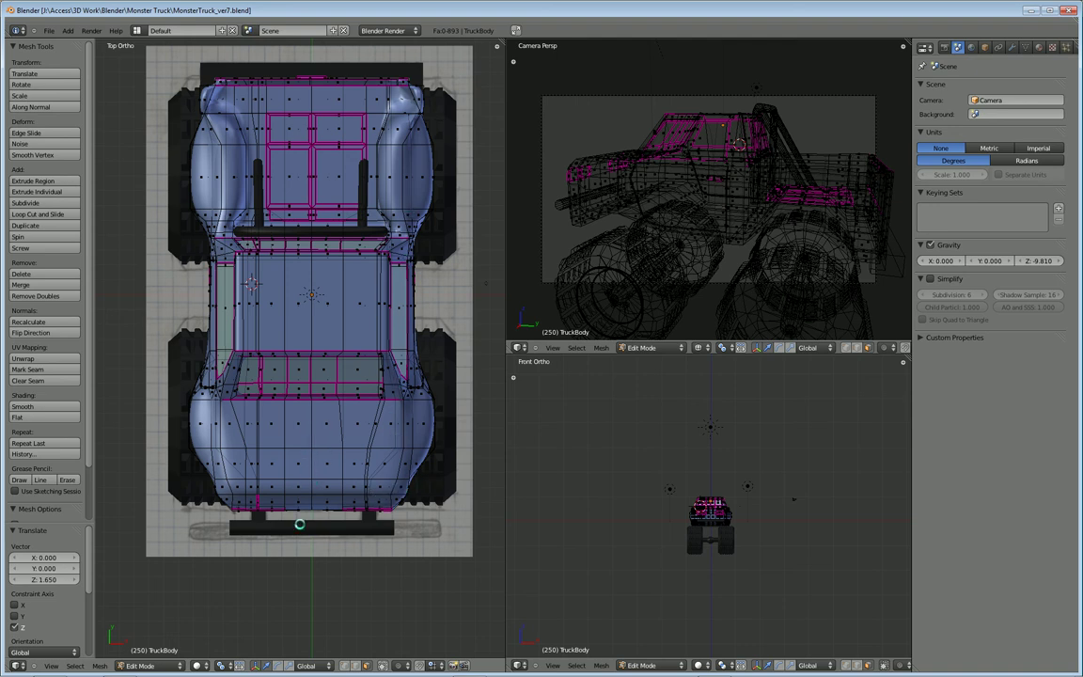
{"action": "mouse_move", "coordinate": [275, 451]}
{"action": "middle_mouse_down"}
{"action": "mouse_move", "coordinate": [271, 424]}
{"action": "mouse_move", "coordinate": [287, 461]}
{"action": "middle_mouse_up"}
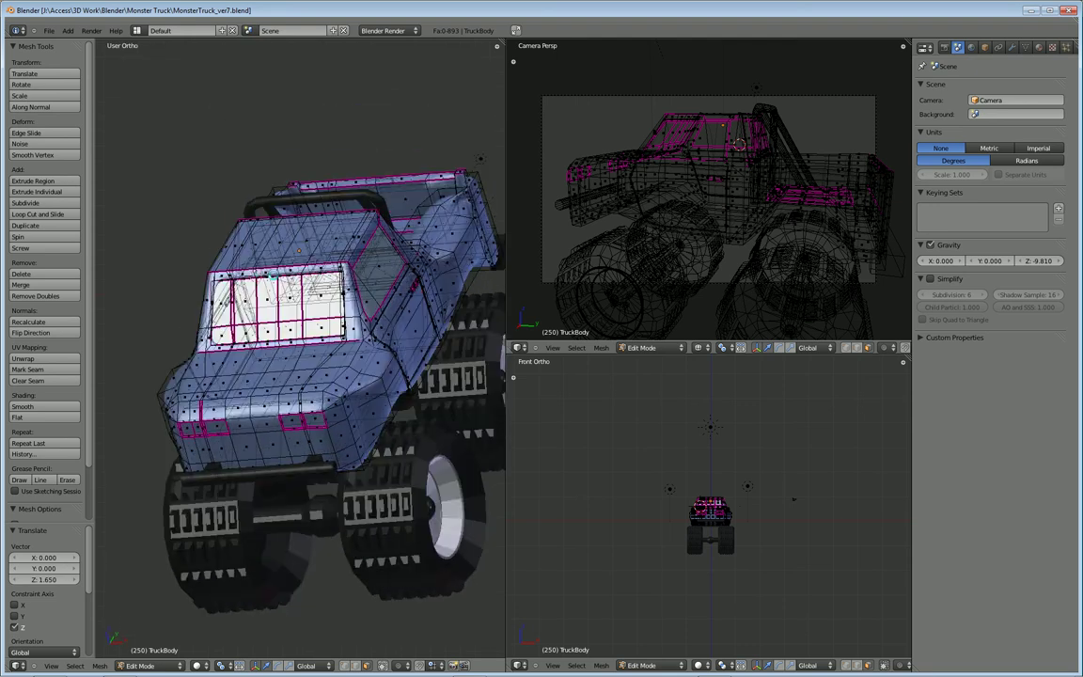
{"action": "middle_click_drag", "start_coordinate": [271, 272], "coordinate": [252, 283]}
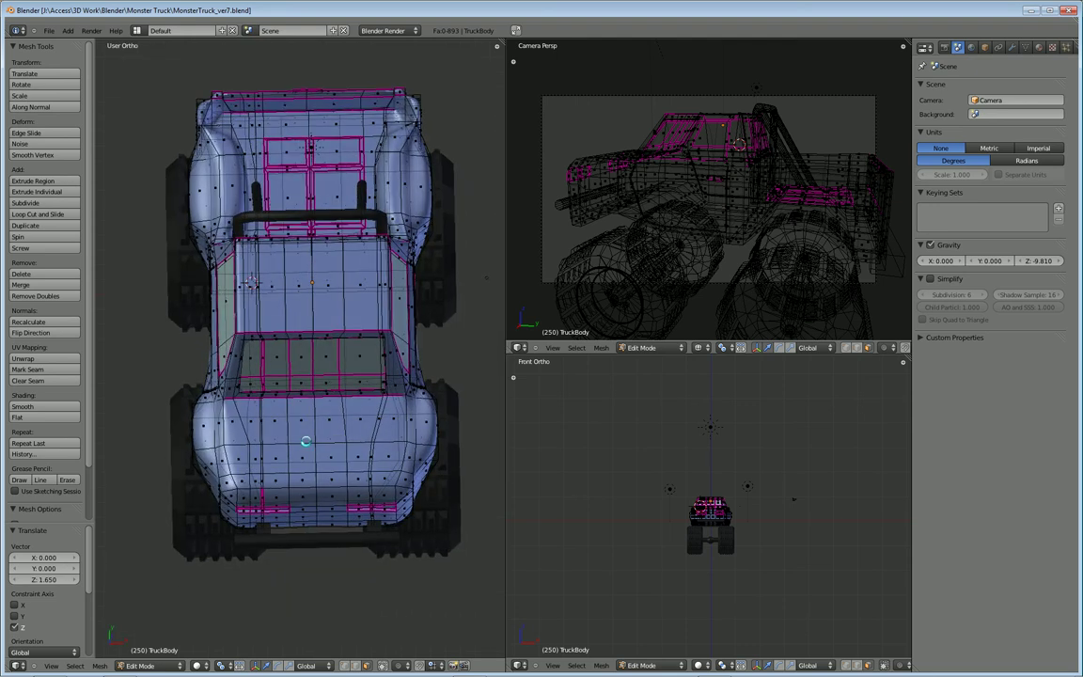
{"action": "key", "text": "KP_7"}
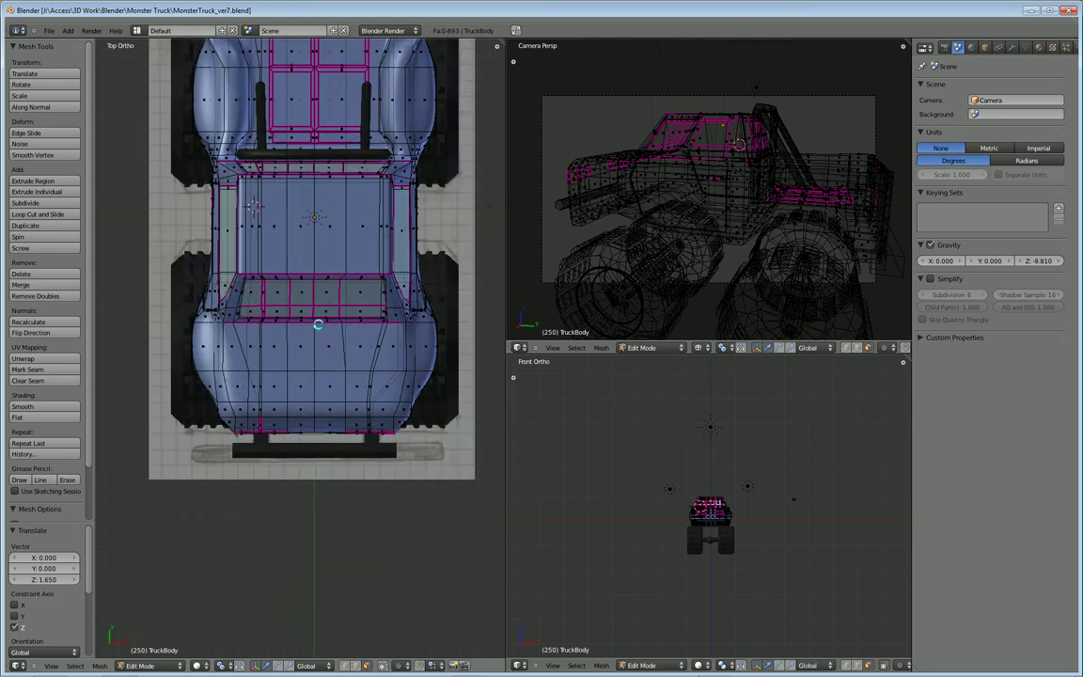
{"action": "middle_click_drag", "start_coordinate": [322, 317], "coordinate": [338, 403], "text": "shift"}
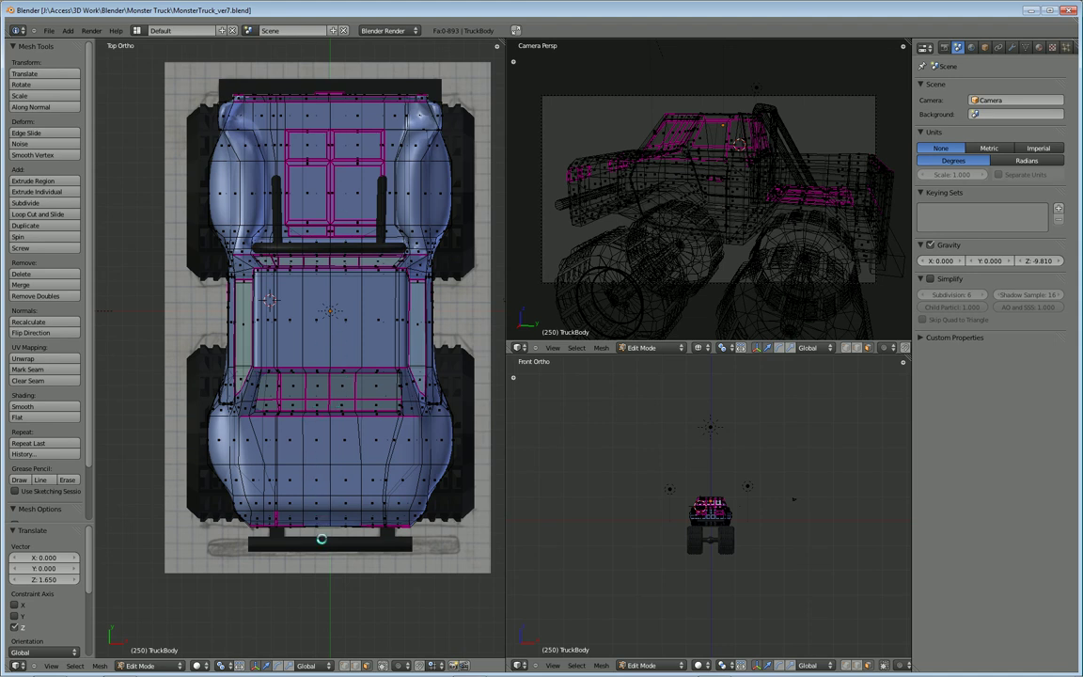
{"action": "left_click_drag", "start_coordinate": [326, 553], "coordinate": [179, 58]}
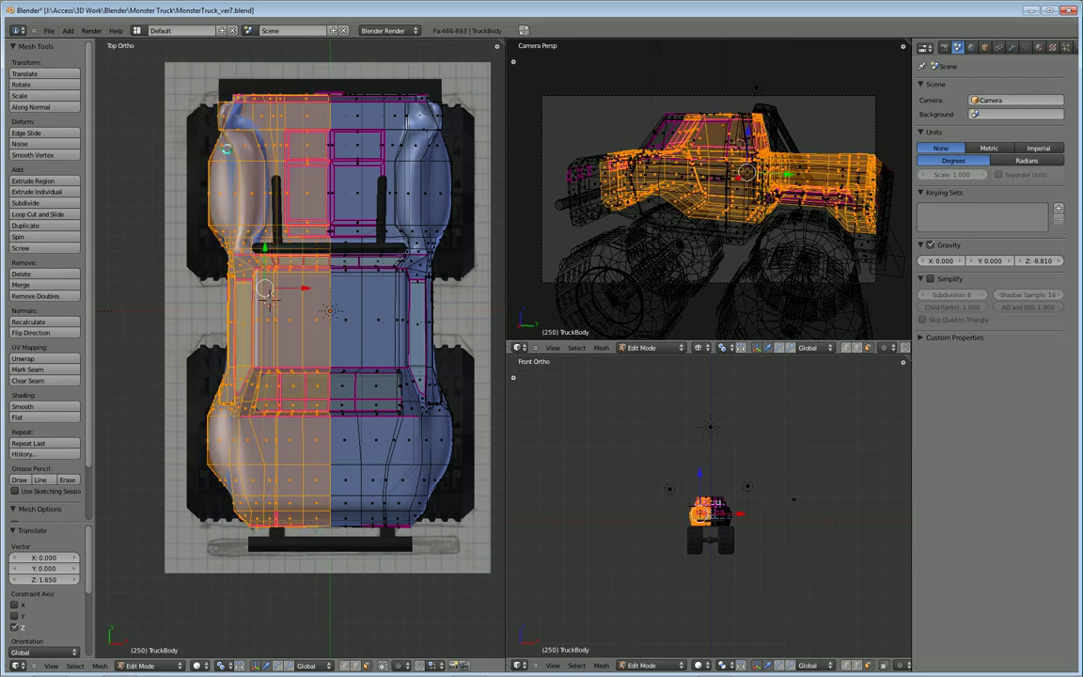
{"action": "key", "text": "x"}
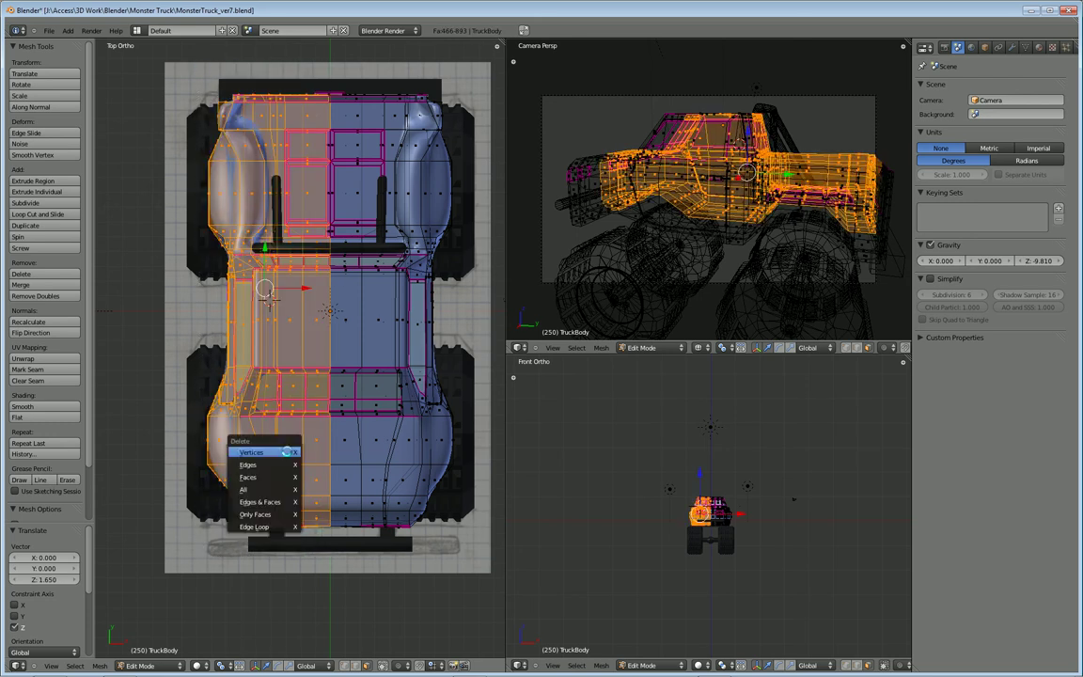
{"action": "left_click", "coordinate": [280, 477]}
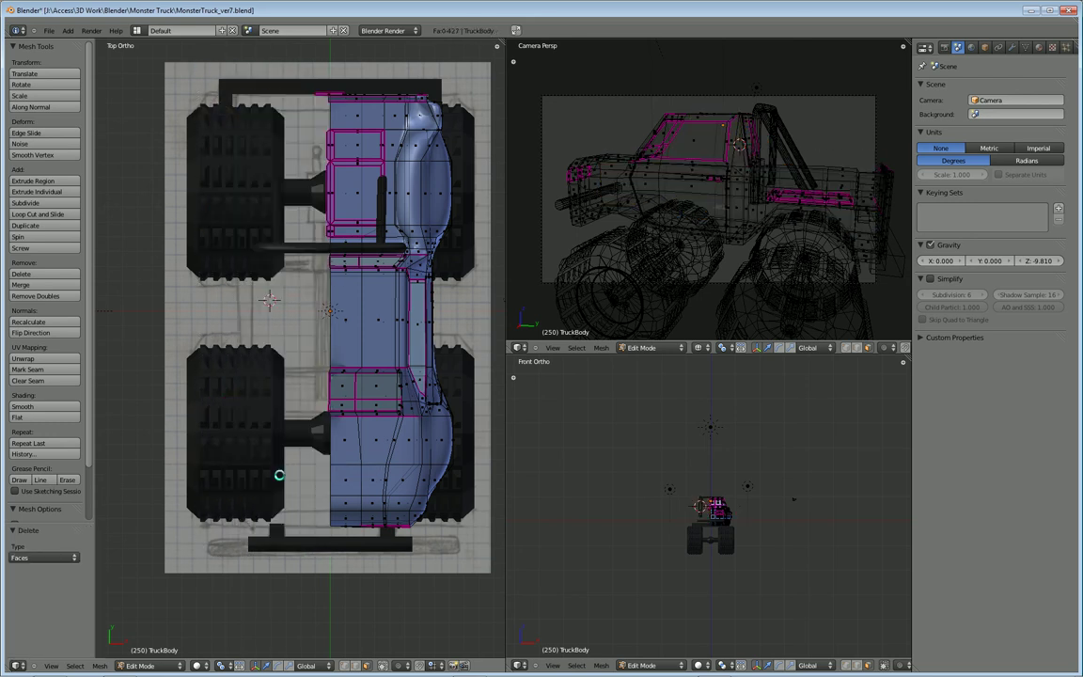
Add a Mirror modifier to the remaining half of the truck body and inspect the mirrored side
{"action": "middle_click_drag", "start_coordinate": [311, 493], "coordinate": [342, 430]}
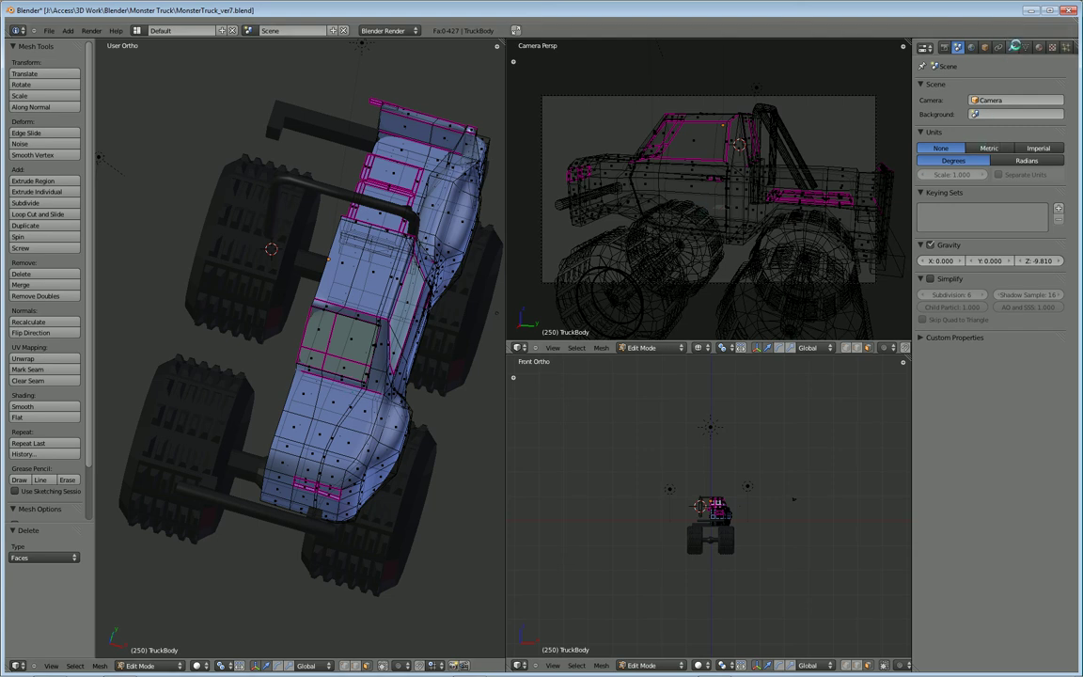
{"action": "left_click", "coordinate": [1013, 46]}
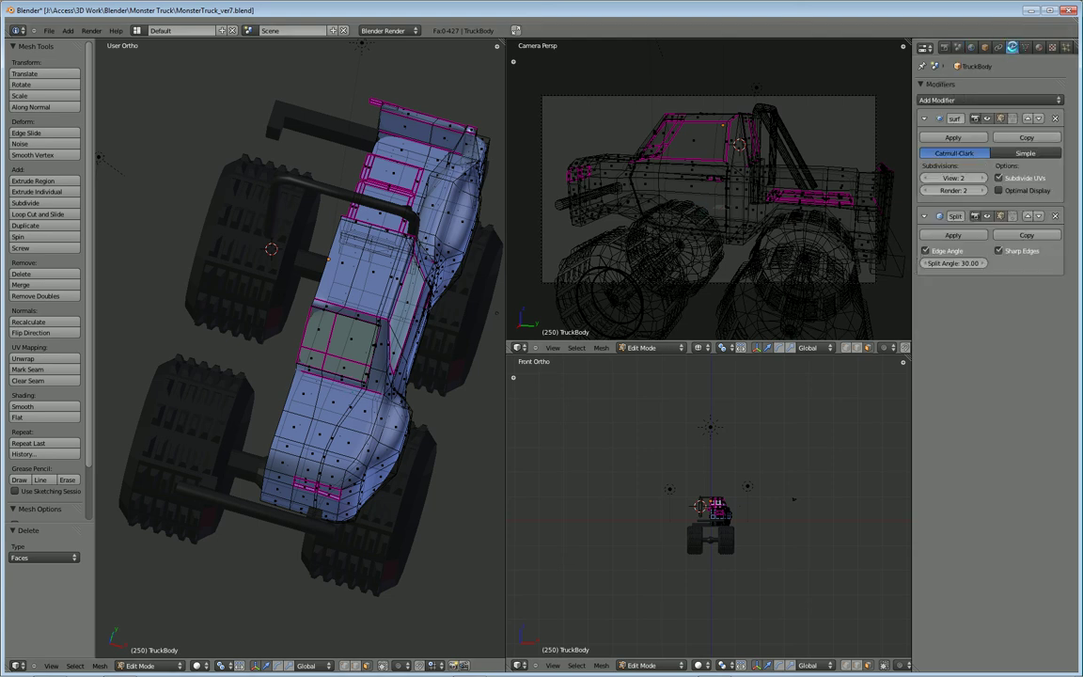
{"action": "left_click", "coordinate": [982, 99]}
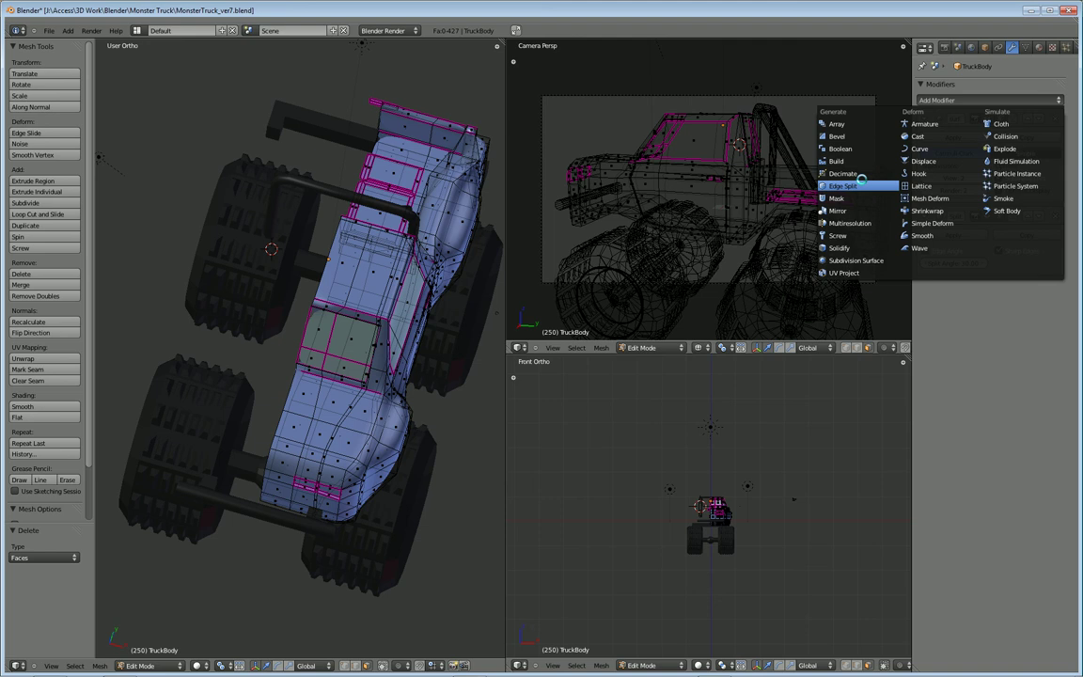
{"action": "left_click", "coordinate": [847, 210]}
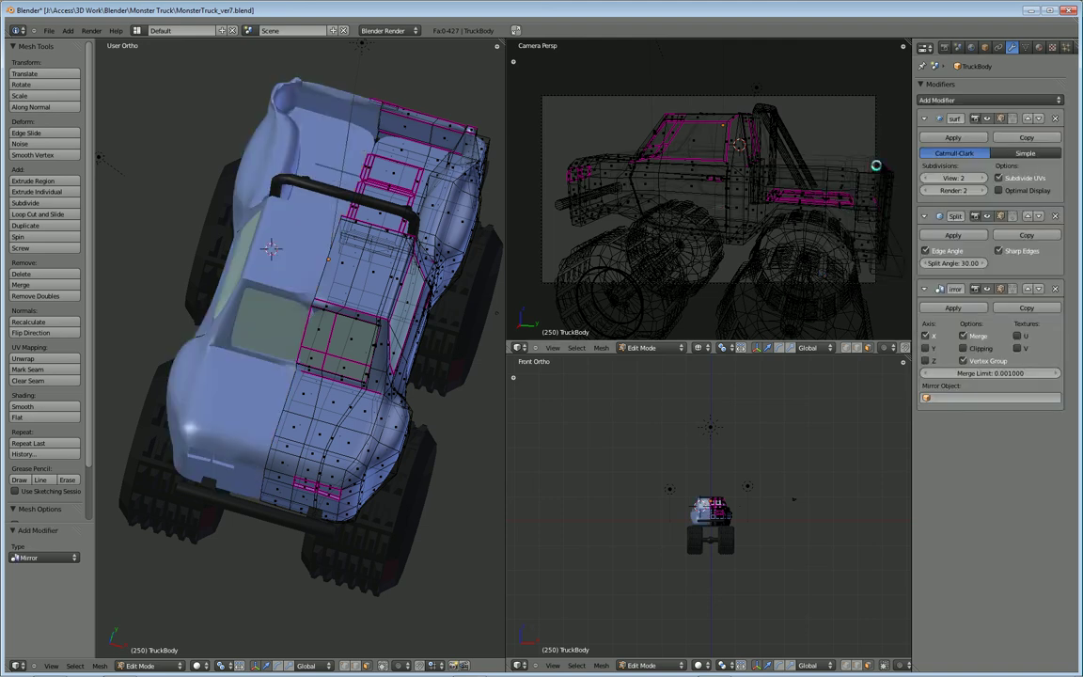
{"action": "middle_click_drag", "start_coordinate": [368, 416], "coordinate": [366, 369]}
{"action": "middle_click_drag", "start_coordinate": [348, 428], "coordinate": [263, 389]}
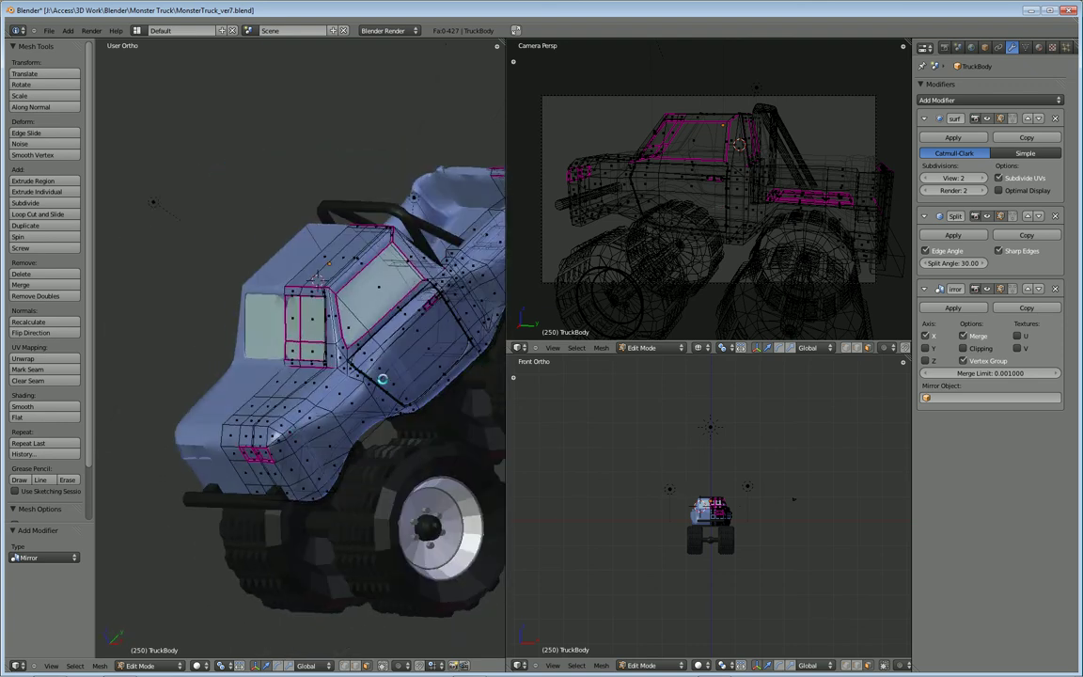
{"action": "middle_click_drag", "start_coordinate": [346, 392], "coordinate": [357, 429]}
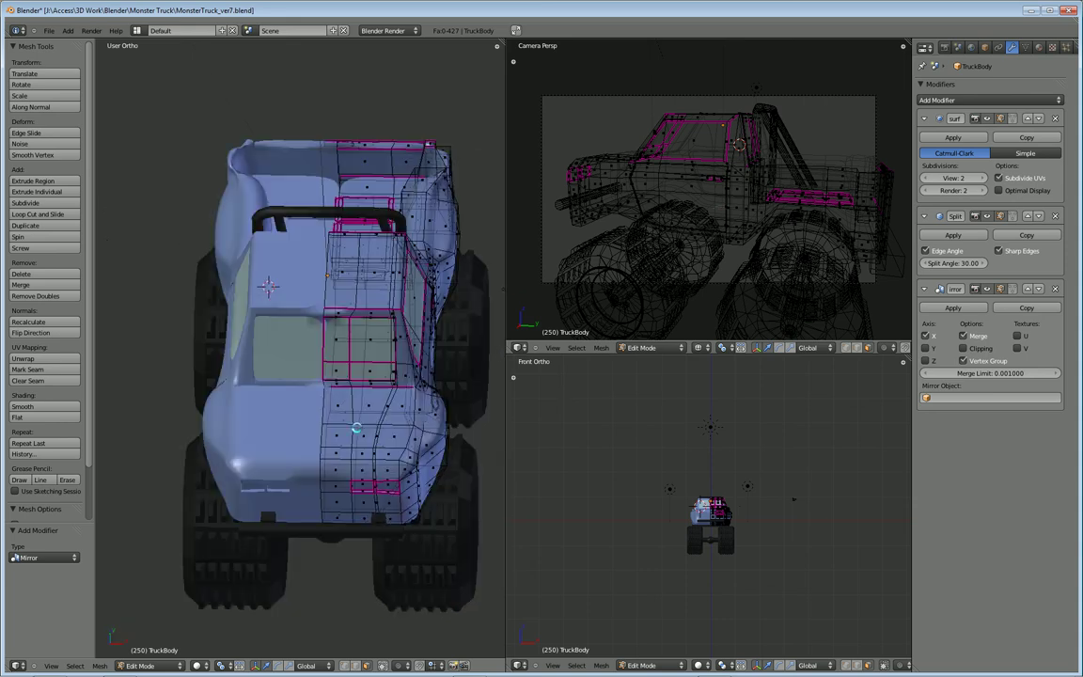
{"action": "middle_click_drag", "start_coordinate": [283, 452], "coordinate": [304, 385]}
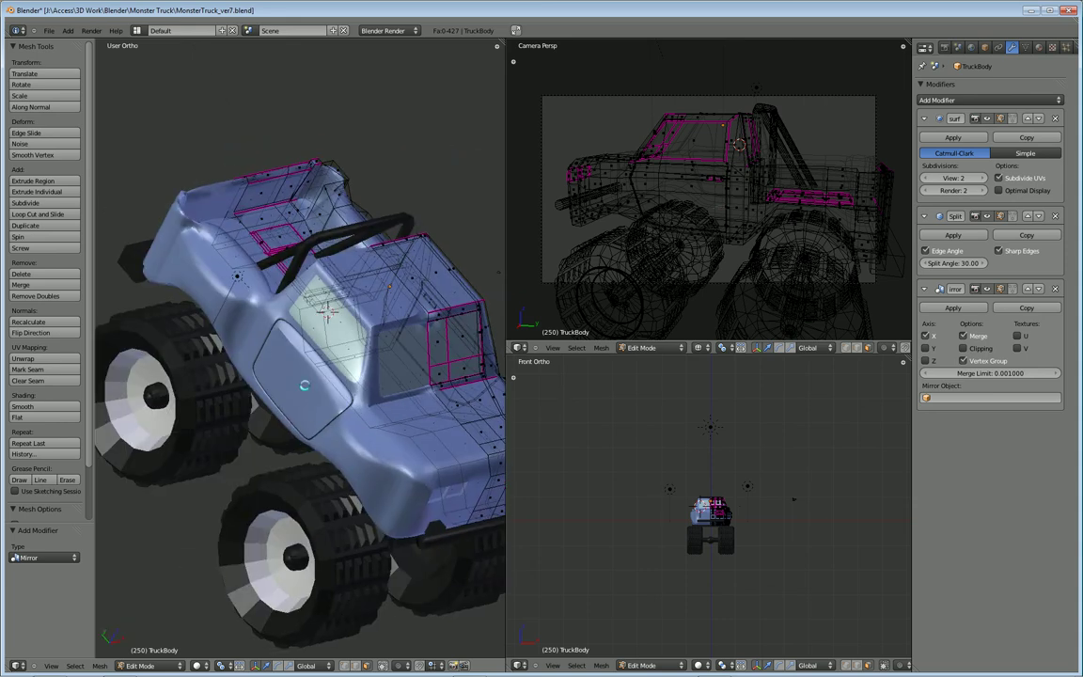
{"action": "middle_click_drag", "start_coordinate": [428, 440], "coordinate": [226, 354]}
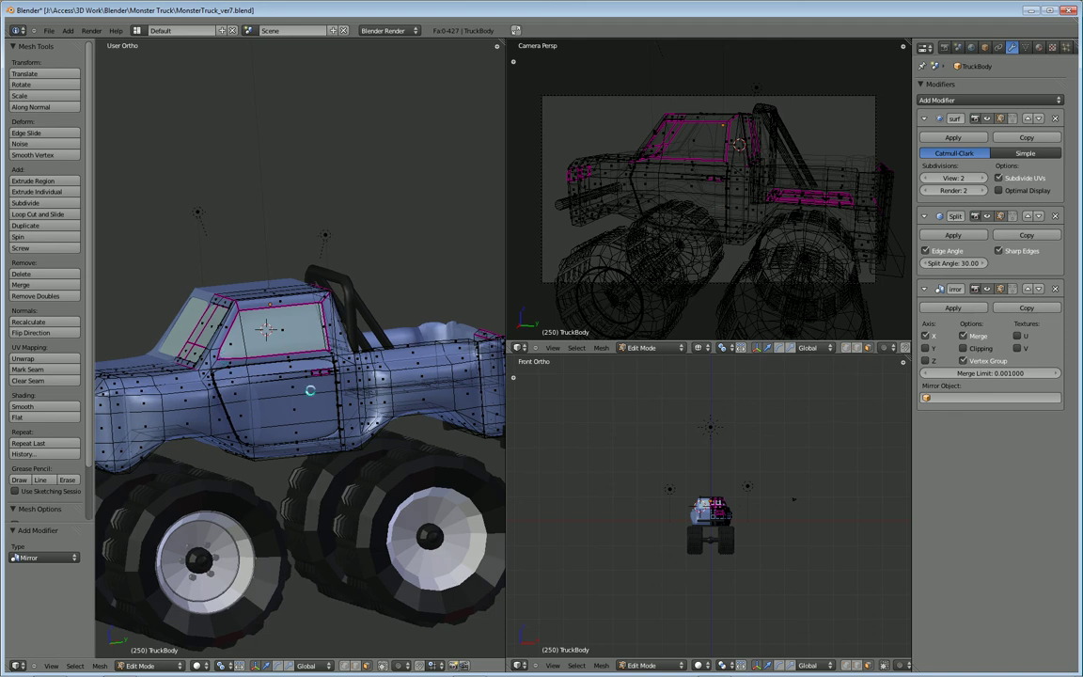
Examine the door outline and the narrow gap around it on the editable side of the cab
{"action": "scroll", "coordinate": [273, 319], "scroll_direction": "up", "scroll_amount": 4}
{"action": "middle_click_drag", "start_coordinate": [352, 290], "coordinate": [402, 268]}
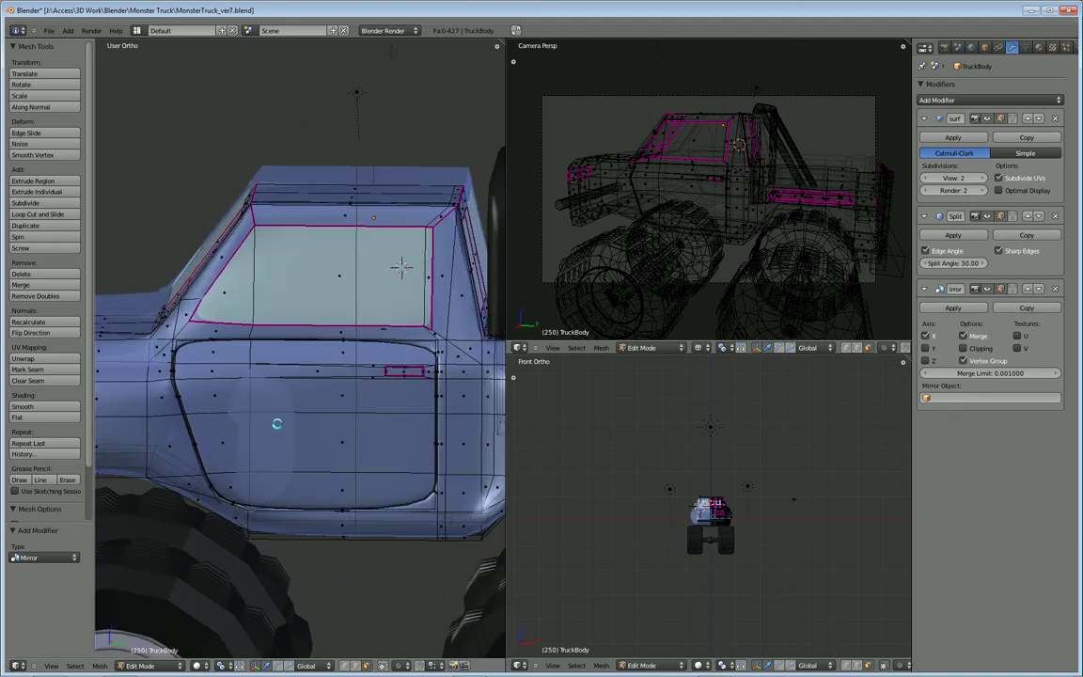
{"action": "mouse_move", "coordinate": [402, 267]}
{"action": "middle_mouse_down"}
{"action": "mouse_move", "coordinate": [314, 278]}
{"action": "mouse_move", "coordinate": [394, 249]}
{"action": "middle_mouse_up"}
{"action": "scroll", "coordinate": [463, 193], "scroll_direction": "up", "scroll_amount": 3}
{"action": "middle_click_drag", "start_coordinate": [202, 457], "coordinate": [298, 438], "text": "shift"}
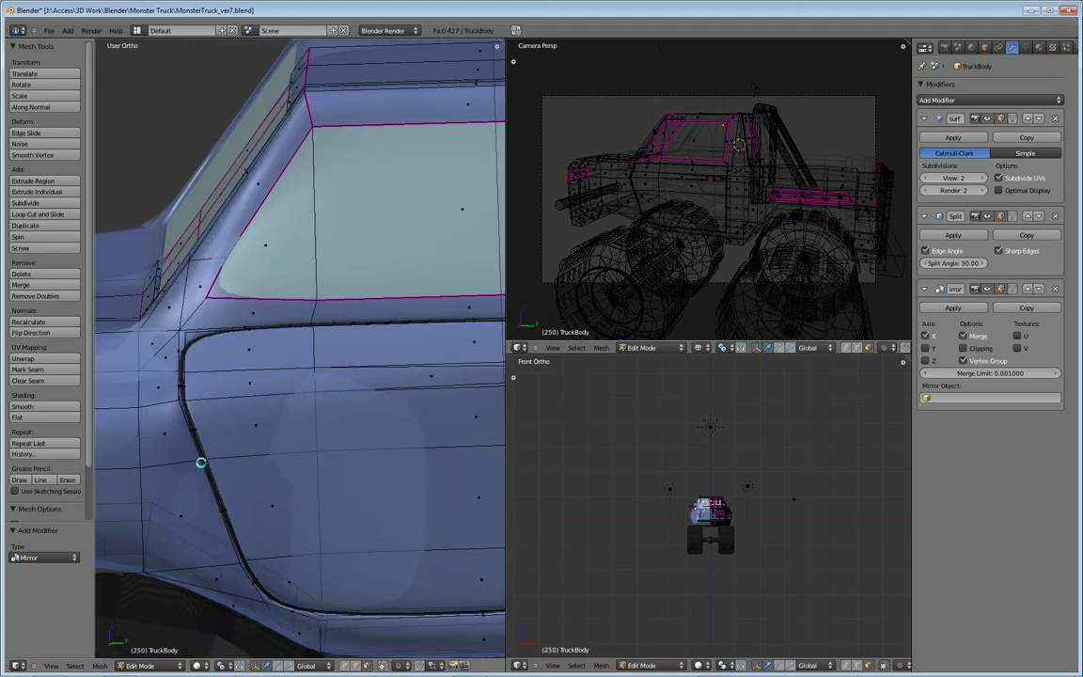
{"action": "scroll", "coordinate": [463, 229], "scroll_direction": "down", "scroll_amount": 3}
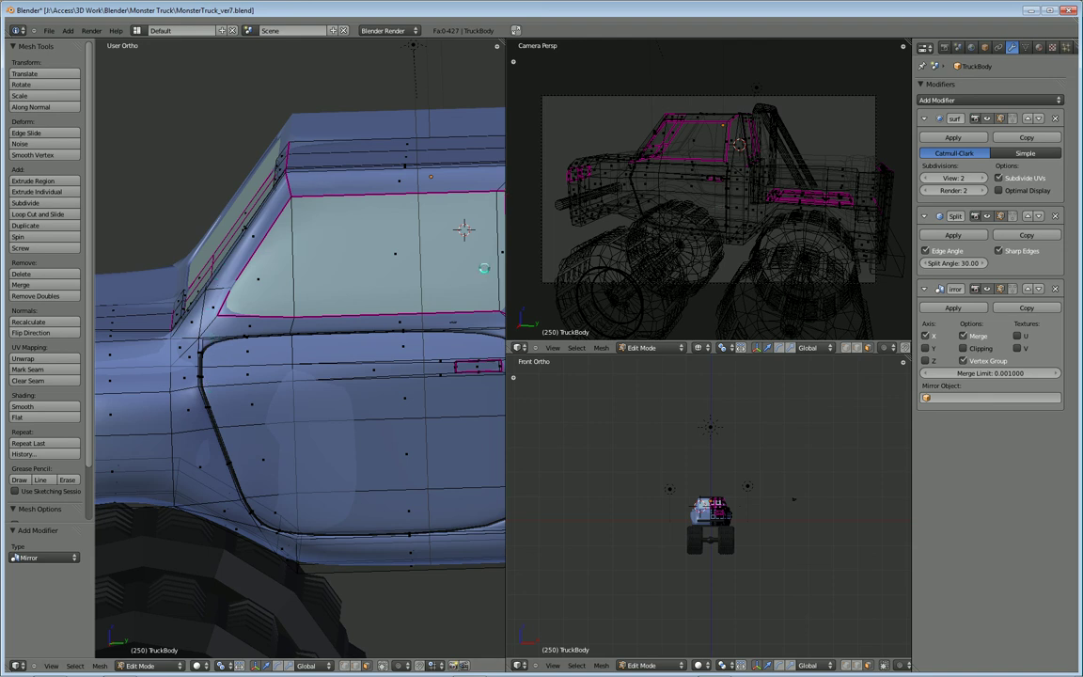
{"action": "middle_click_drag", "start_coordinate": [375, 424], "coordinate": [286, 427], "text": "shift"}
{"action": "scroll", "coordinate": [367, 425], "scroll_direction": "down", "scroll_amount": 1}
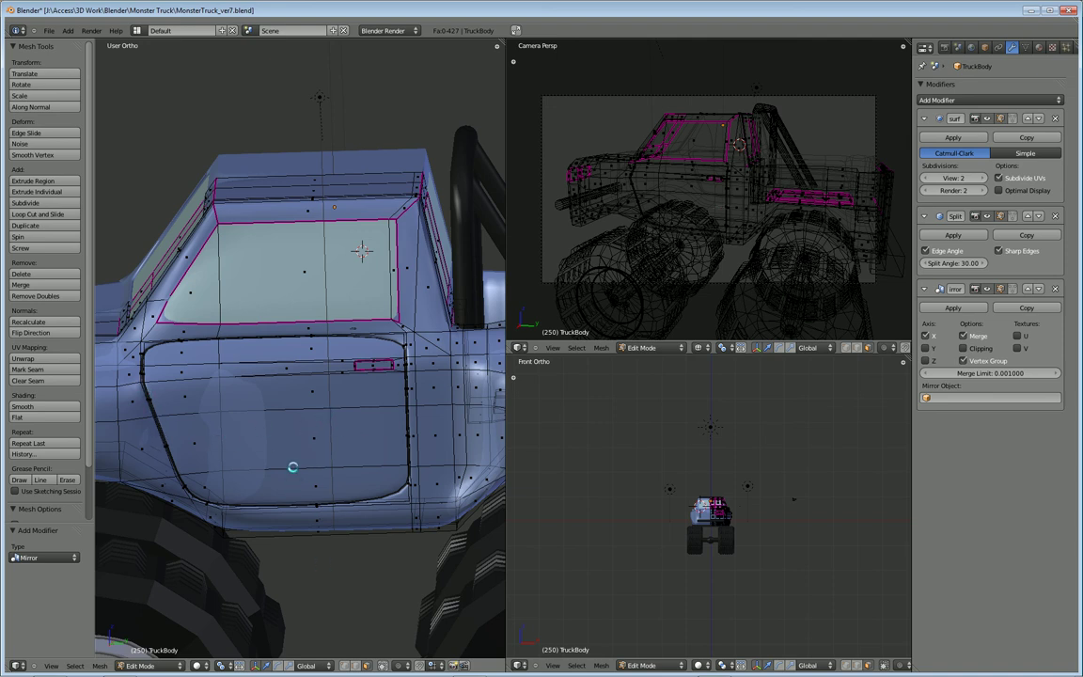
{"action": "left_click", "coordinate": [381, 665]}
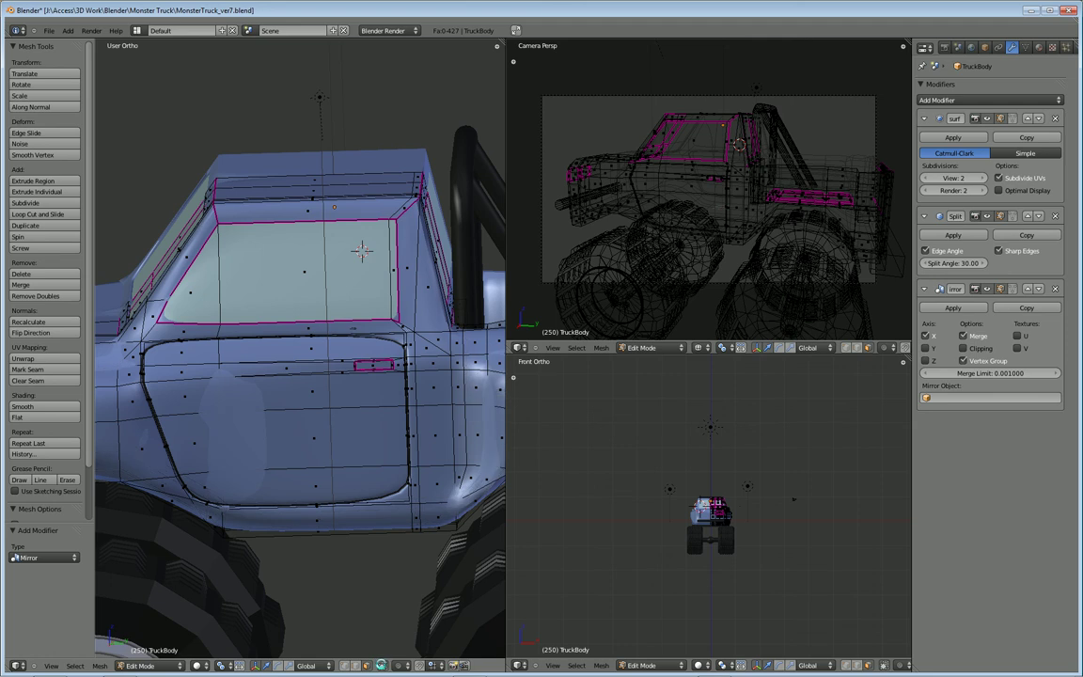
{"action": "middle_click_drag", "start_coordinate": [362, 250], "coordinate": [354, 298]}
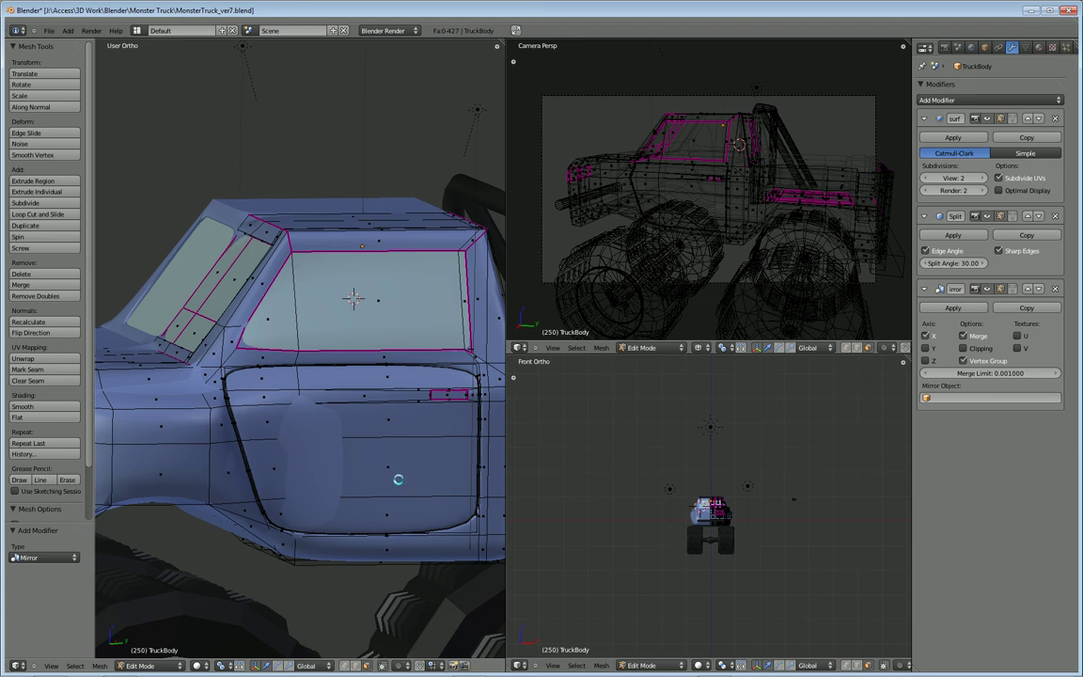
{"action": "middle_click_drag", "start_coordinate": [354, 298], "coordinate": [479, 315]}
{"action": "middle_click_drag", "start_coordinate": [361, 441], "coordinate": [377, 464]}
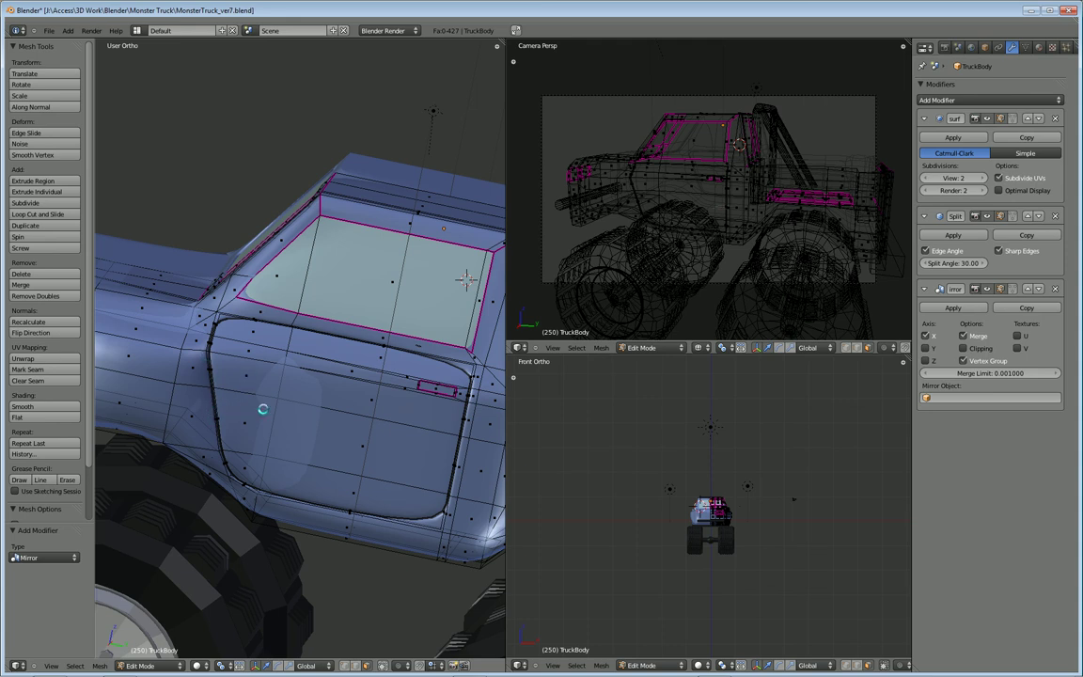
{"action": "scroll", "coordinate": [262, 409], "scroll_direction": "up", "scroll_amount": 4}
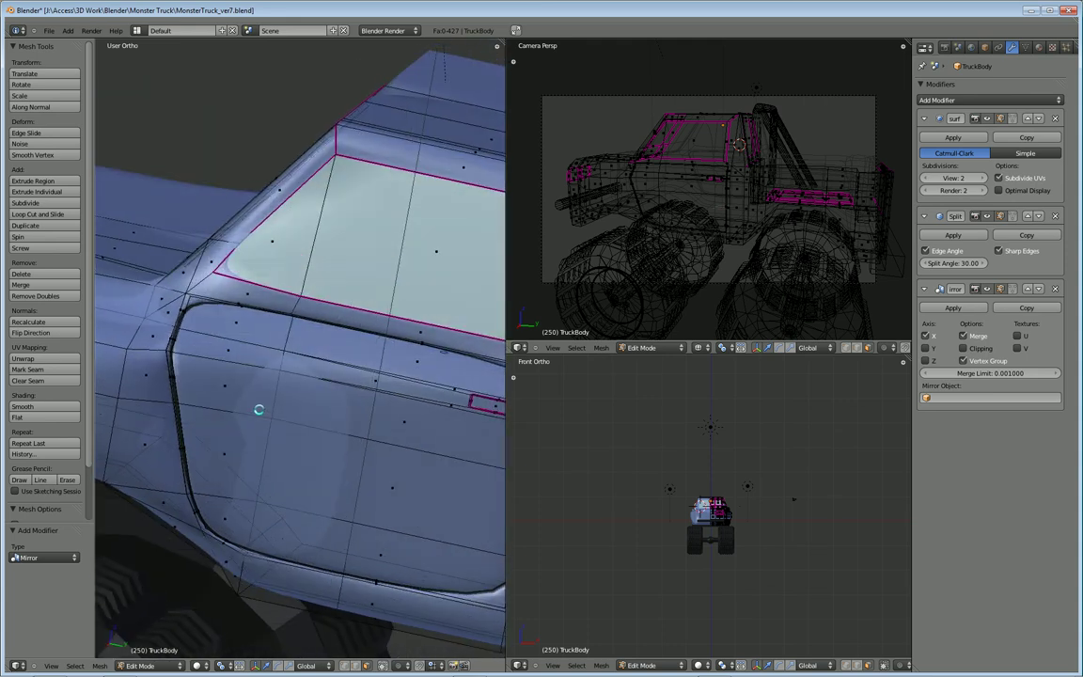
{"action": "scroll", "coordinate": [259, 410], "scroll_direction": "down", "scroll_amount": 4}
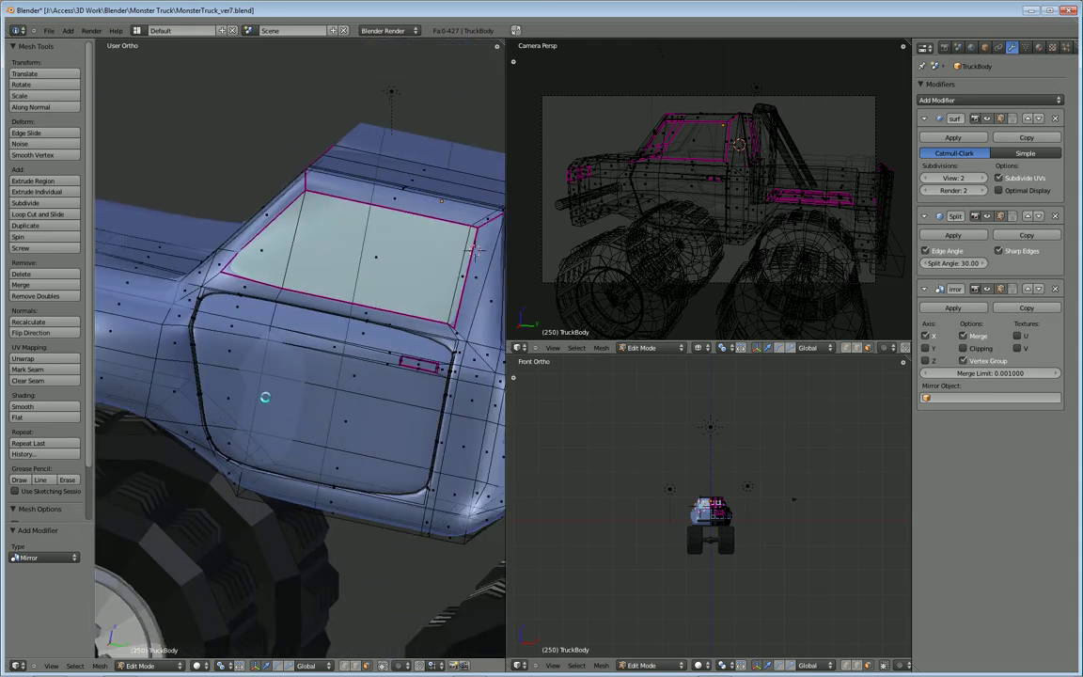
{"action": "middle_click_drag", "start_coordinate": [203, 409], "coordinate": [212, 383]}
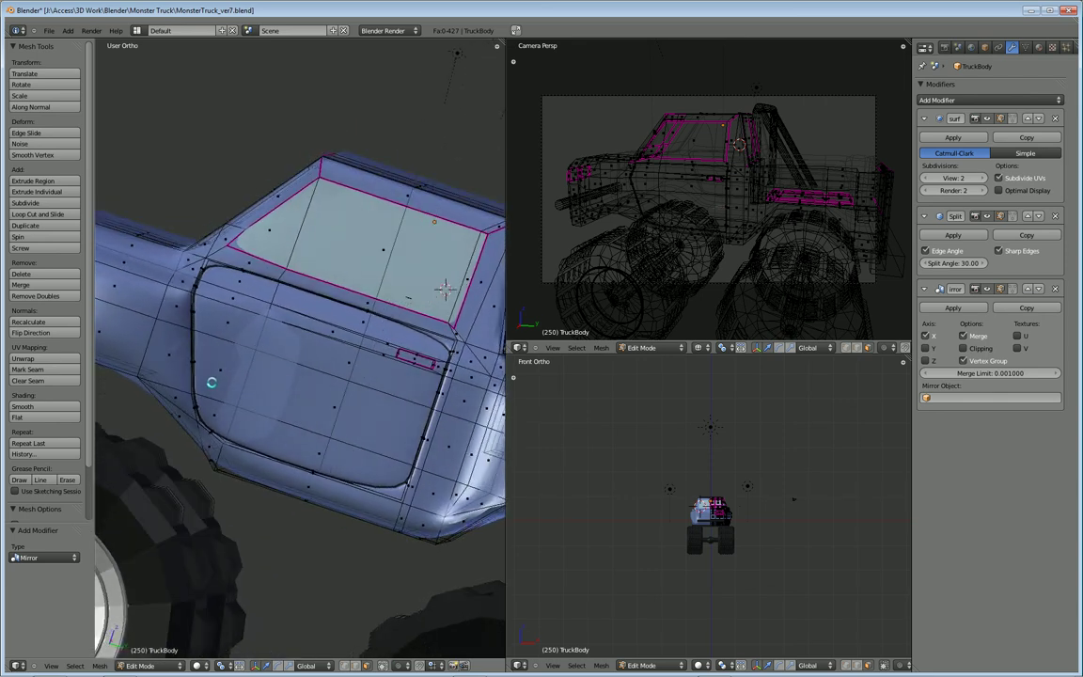
In the right side view, circle-select the narrow gap faces along the door's front edge, from its upper to its lower front corner
{"action": "key", "text": "KP_1"}
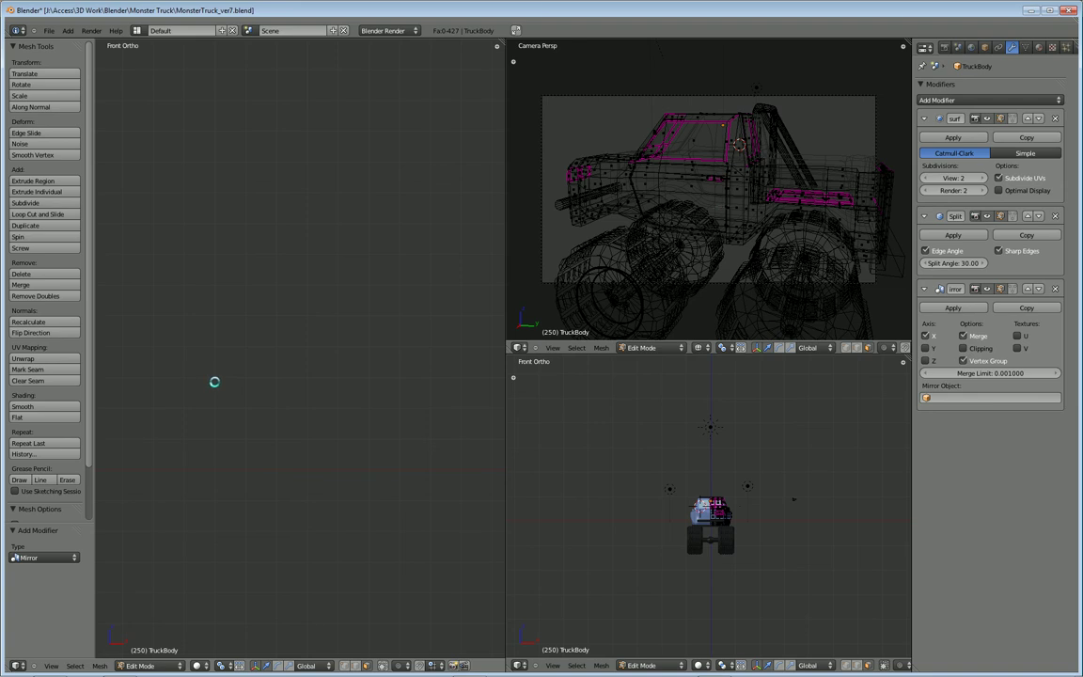
{"action": "key", "text": "KP_3"}
{"action": "middle_click_drag", "start_coordinate": [363, 279], "coordinate": [422, 274], "text": "shift"}
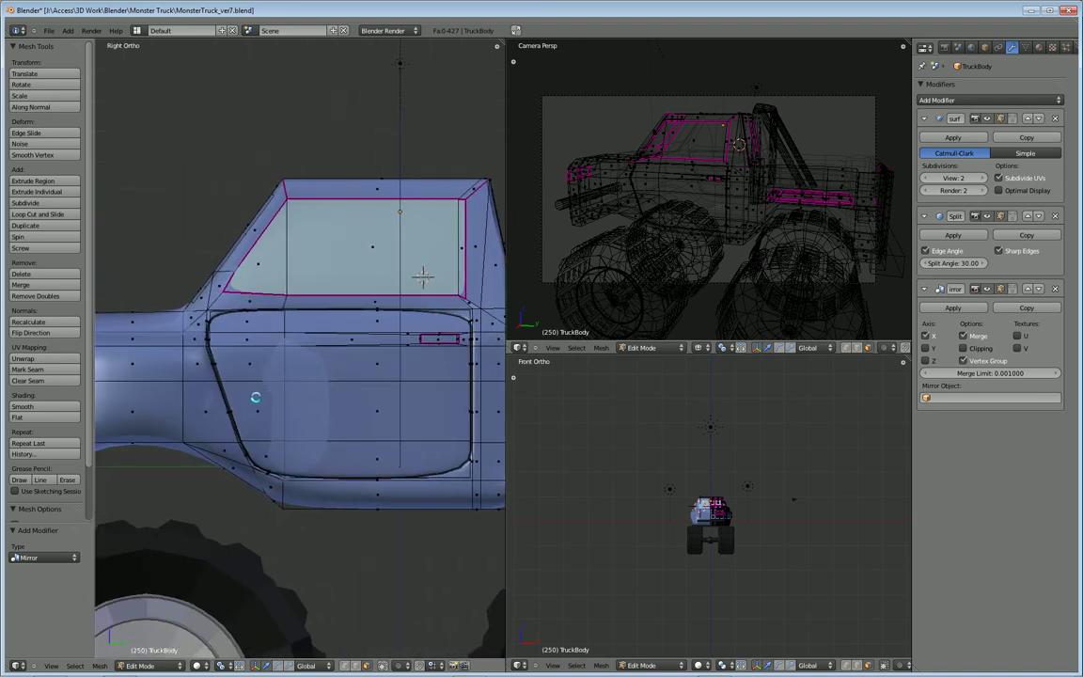
{"action": "scroll", "coordinate": [422, 275], "scroll_direction": "up", "scroll_amount": 3}
{"action": "scroll", "coordinate": [284, 404], "scroll_direction": "up", "scroll_amount": 2}
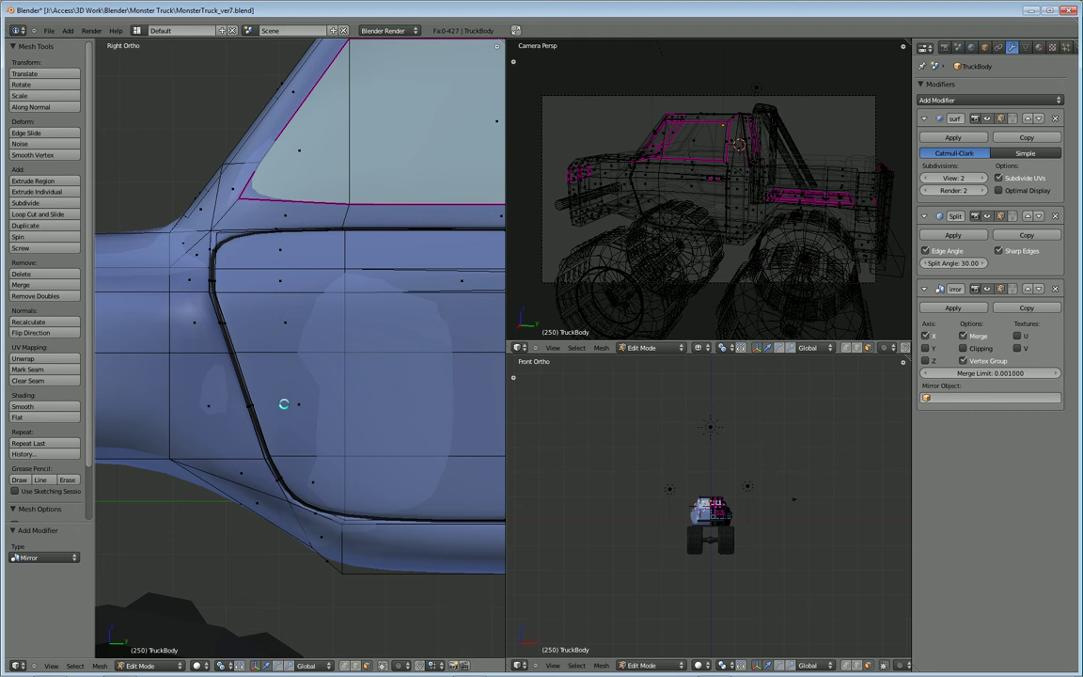
{"action": "key", "text": "c"}
{"action": "mouse_move", "coordinate": [246, 438]}
{"action": "left_mouse_down"}
{"action": "mouse_move", "coordinate": [193, 312]}
{"action": "mouse_move", "coordinate": [195, 222]}
{"action": "mouse_move", "coordinate": [275, 209]}
{"action": "left_mouse_up"}
{"action": "mouse_move", "coordinate": [264, 475]}
{"action": "left_mouse_down"}
{"action": "mouse_move", "coordinate": [280, 505]}
{"action": "mouse_move", "coordinate": [328, 539]}
{"action": "mouse_move", "coordinate": [375, 542]}
{"action": "left_mouse_up"}
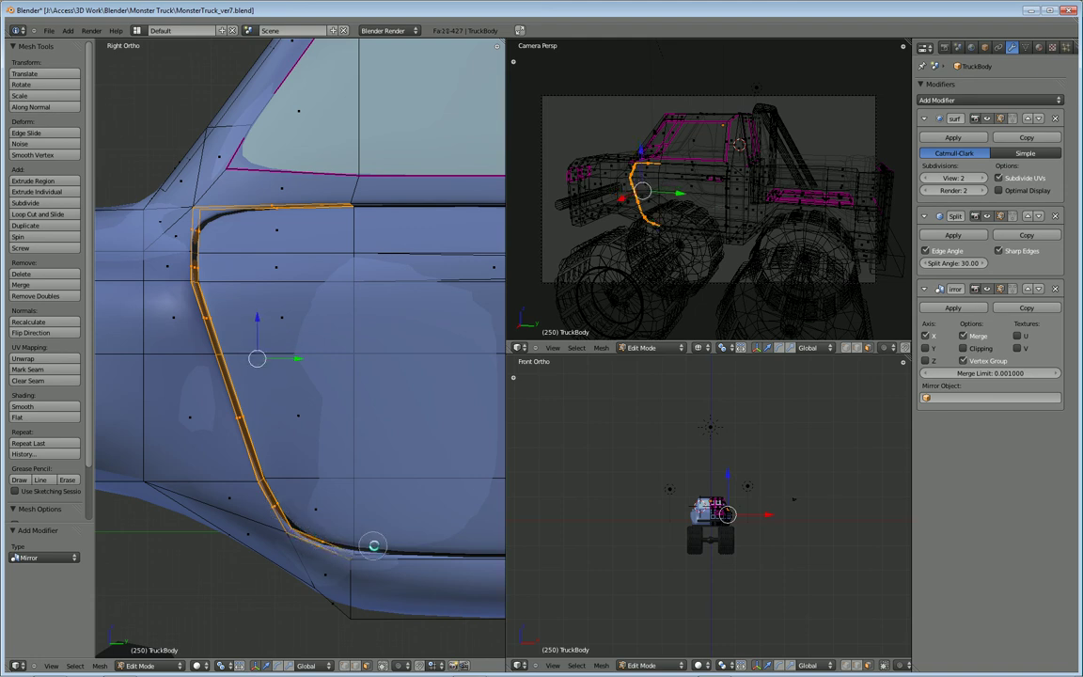
{"action": "right_click", "coordinate": [381, 495]}
Add the gap faces along the door's bottom and rear edges to the selection
{"action": "middle_click_drag", "start_coordinate": [403, 483], "coordinate": [279, 447], "text": "shift"}
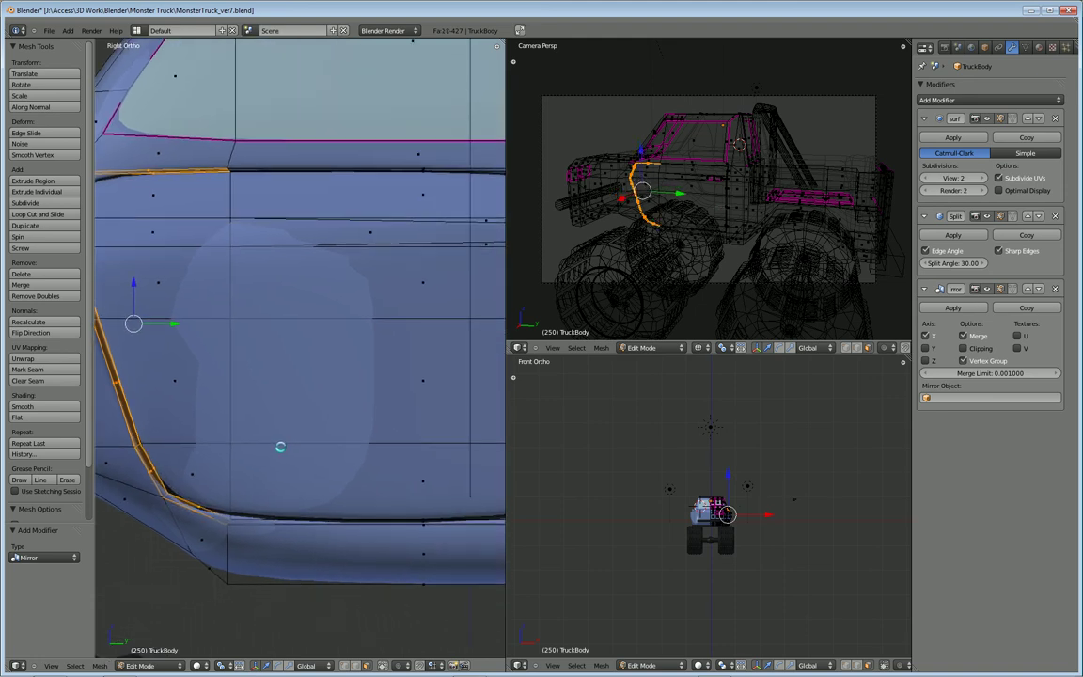
{"action": "key", "text": "c"}
{"action": "left_click_drag", "start_coordinate": [285, 513], "coordinate": [428, 521]}
{"action": "right_click", "coordinate": [427, 521]}
{"action": "middle_click_drag", "start_coordinate": [508, 104], "coordinate": [311, 120], "text": "shift"}
{"action": "key", "text": "c"}
{"action": "mouse_move", "coordinate": [406, 505]}
{"action": "left_mouse_down"}
{"action": "mouse_move", "coordinate": [400, 264]}
{"action": "mouse_move", "coordinate": [376, 251]}
{"action": "mouse_move", "coordinate": [267, 246]}
{"action": "left_mouse_up"}
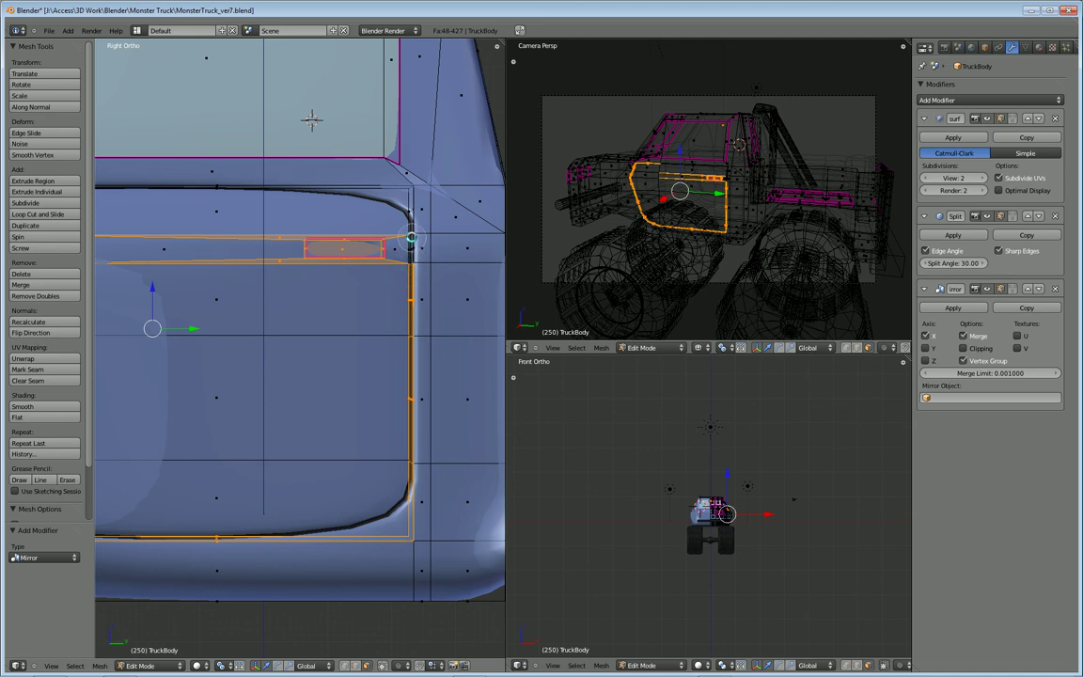
Exclude the body face behind the door handle and add the gap faces at the door's upper rear corner and top edge
{"action": "right_click", "coordinate": [412, 253], "text": "shift"}
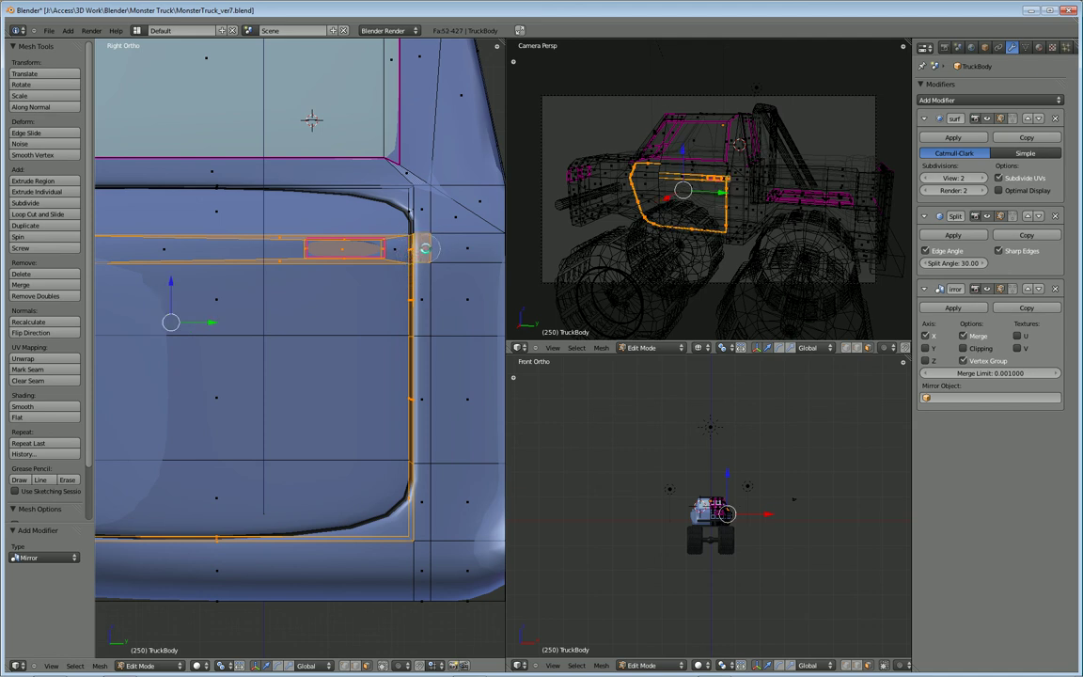
{"action": "right_click", "coordinate": [401, 229], "text": "shift"}
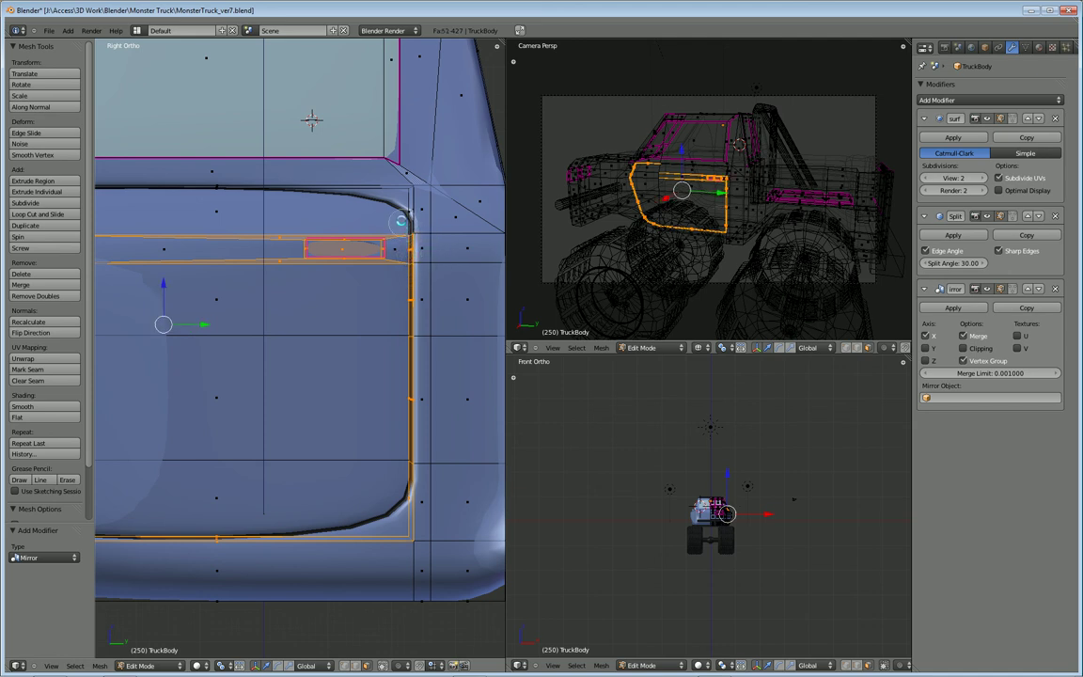
{"action": "right_click", "coordinate": [403, 201], "text": "shift"}
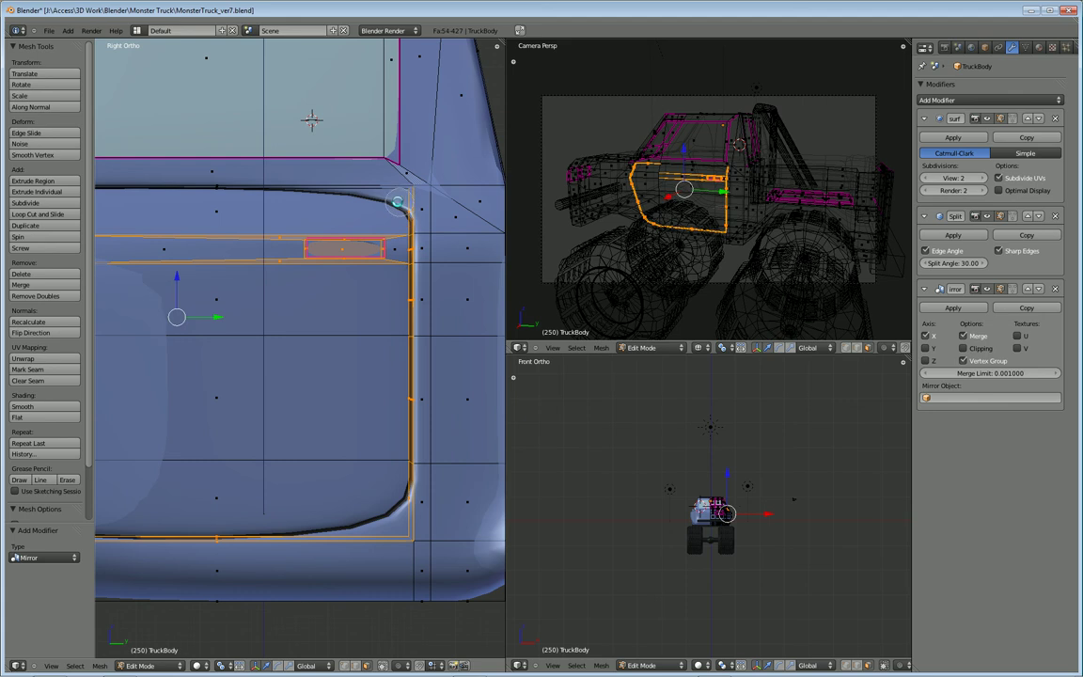
{"action": "right_click", "coordinate": [220, 188], "text": "alt+shift"}
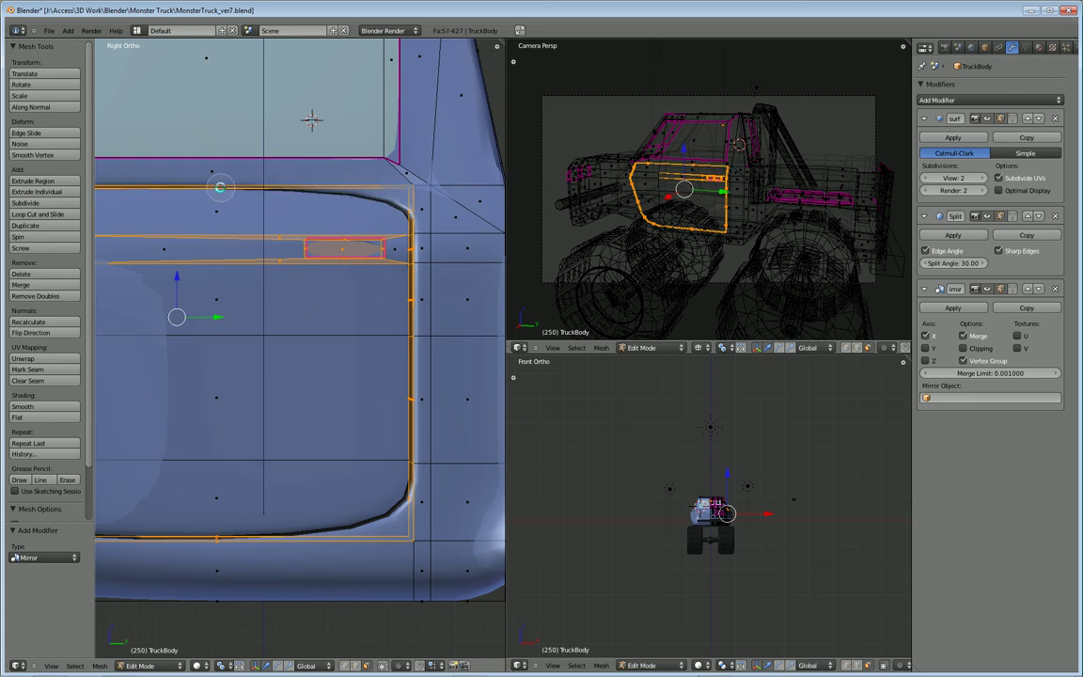
Extend the selection to the upper door panel faces and the faces ahead of its upper front corner, and delete all selected faces
{"action": "scroll", "coordinate": [353, 132], "scroll_direction": "down", "scroll_amount": 5}
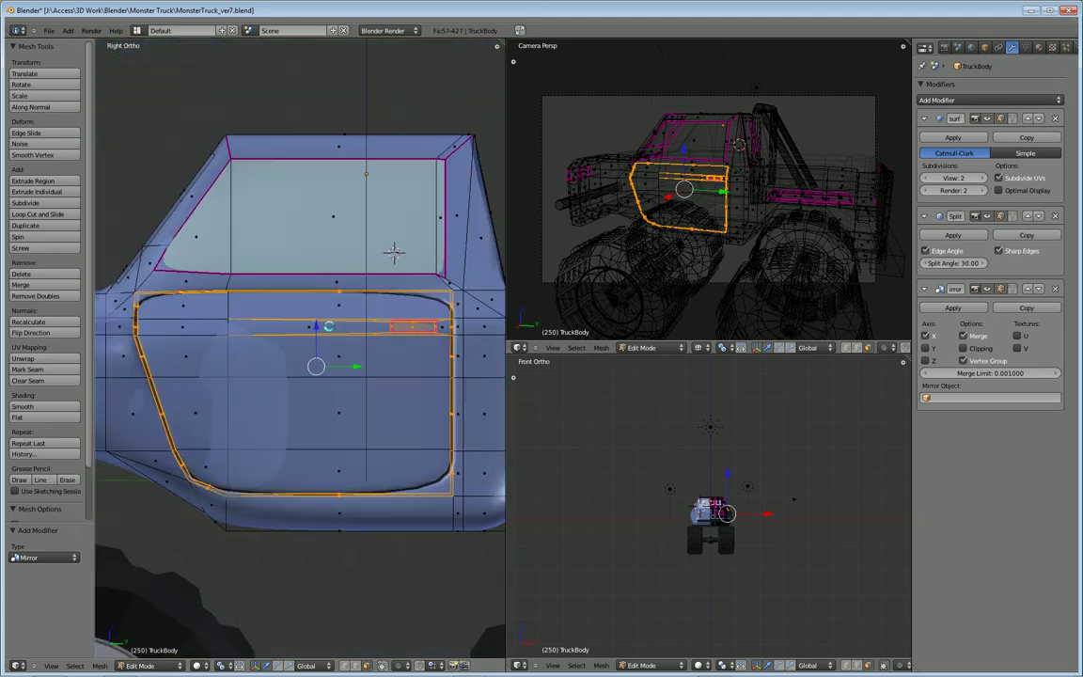
{"action": "scroll", "coordinate": [326, 326], "scroll_direction": "down", "scroll_amount": 1}
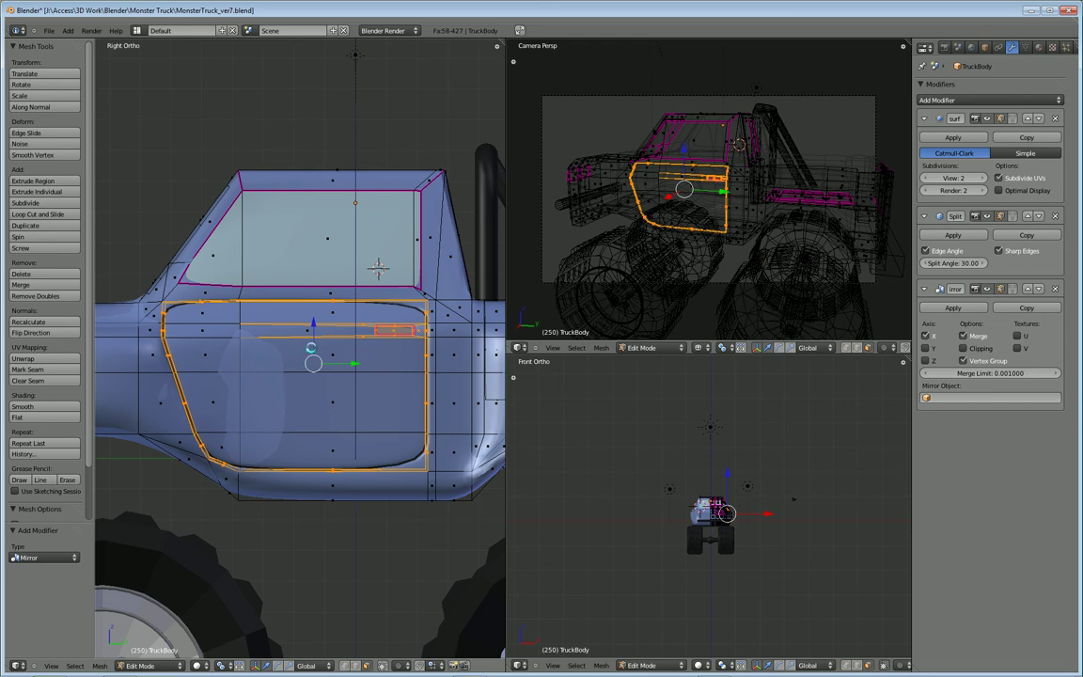
{"action": "right_click", "coordinate": [276, 306], "text": "shift"}
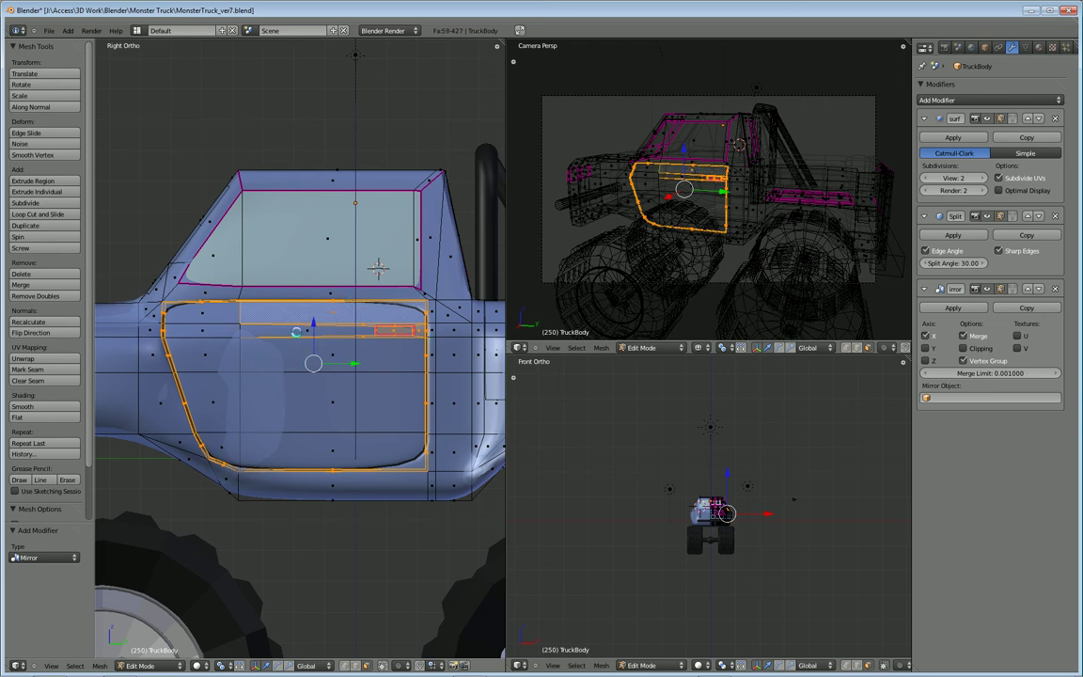
{"action": "right_click", "coordinate": [282, 302], "text": "shift"}
{"action": "right_click", "coordinate": [336, 349], "text": "shift"}
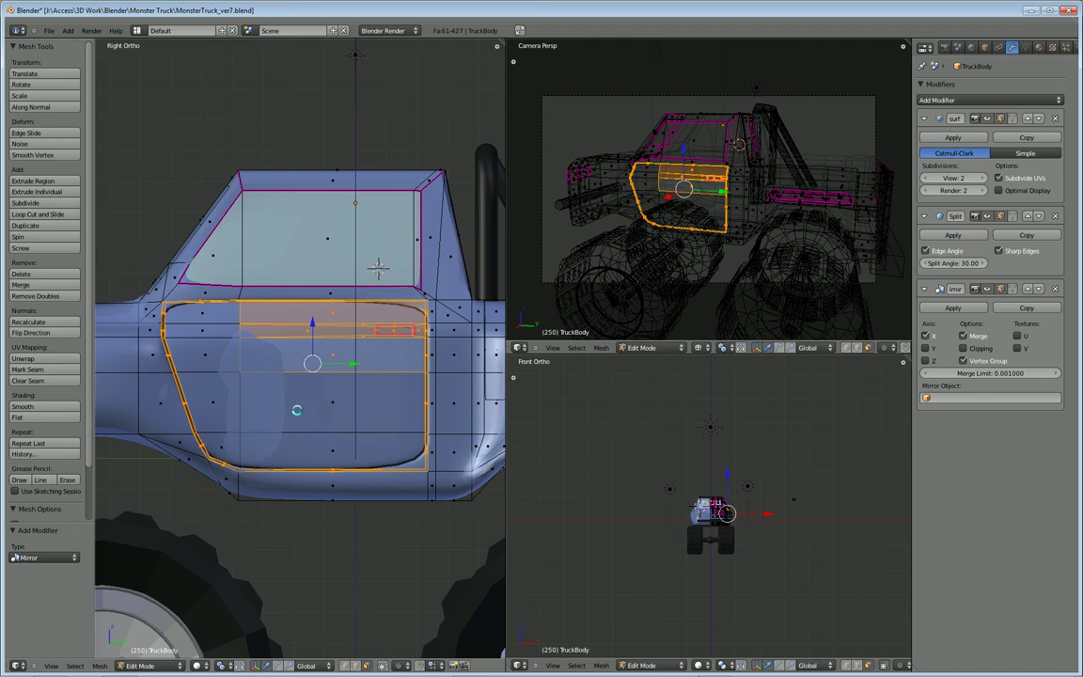
{"action": "key", "text": "x"}
{"action": "right_click", "coordinate": [149, 311], "text": "shift"}
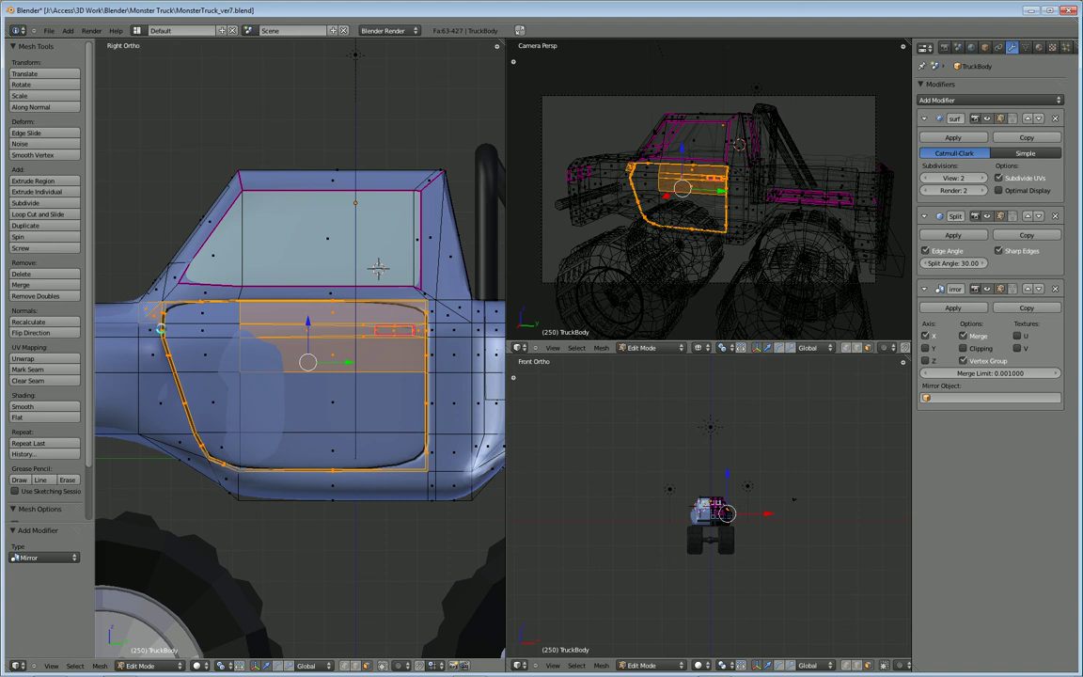
{"action": "key", "text": "x"}
{"action": "left_click", "coordinate": [223, 354]}
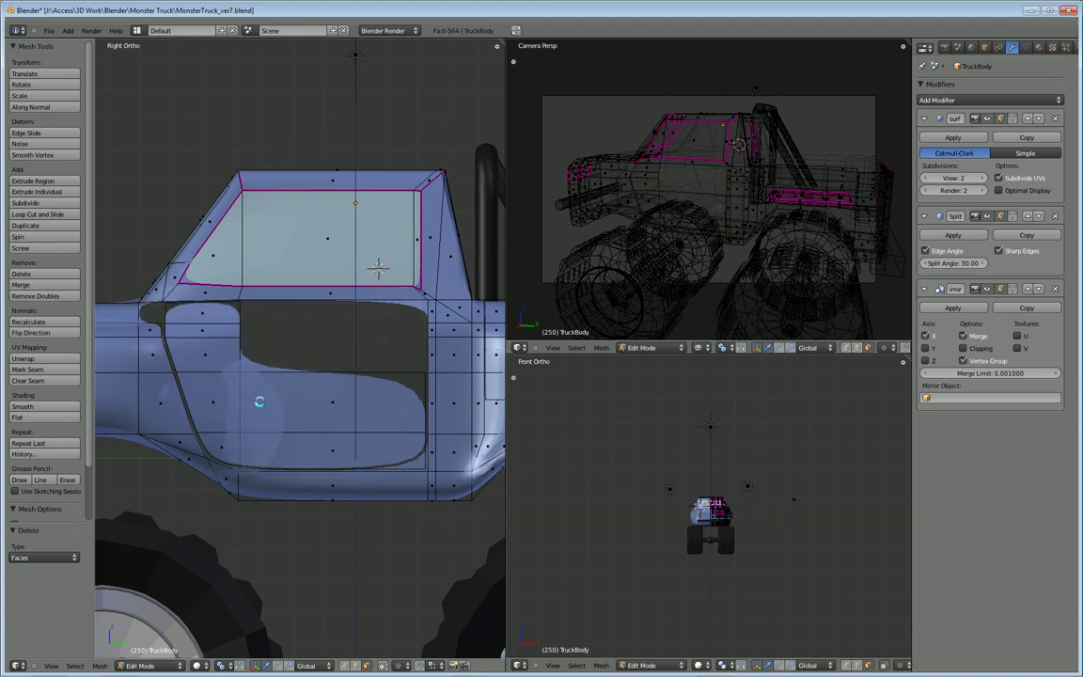
In vertex mode, extrude the door-side vertex near the upper front corner across the gap and merge it at last with the body-side vertex
{"action": "middle_click_drag", "start_coordinate": [378, 269], "coordinate": [411, 240]}
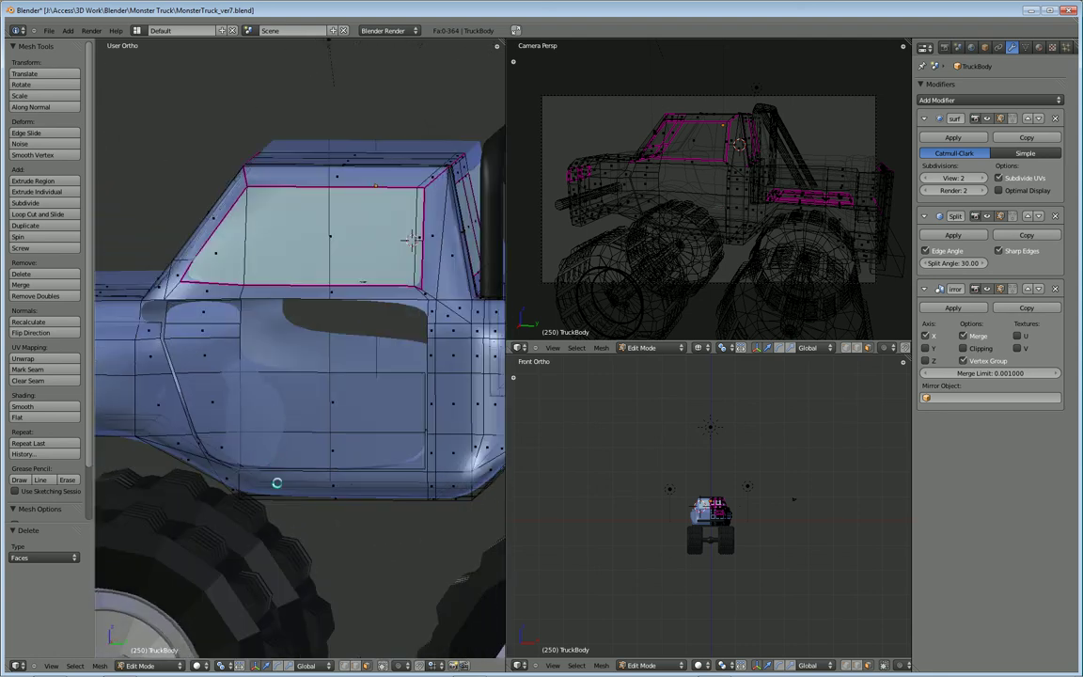
{"action": "middle_click_drag", "start_coordinate": [251, 392], "coordinate": [466, 362]}
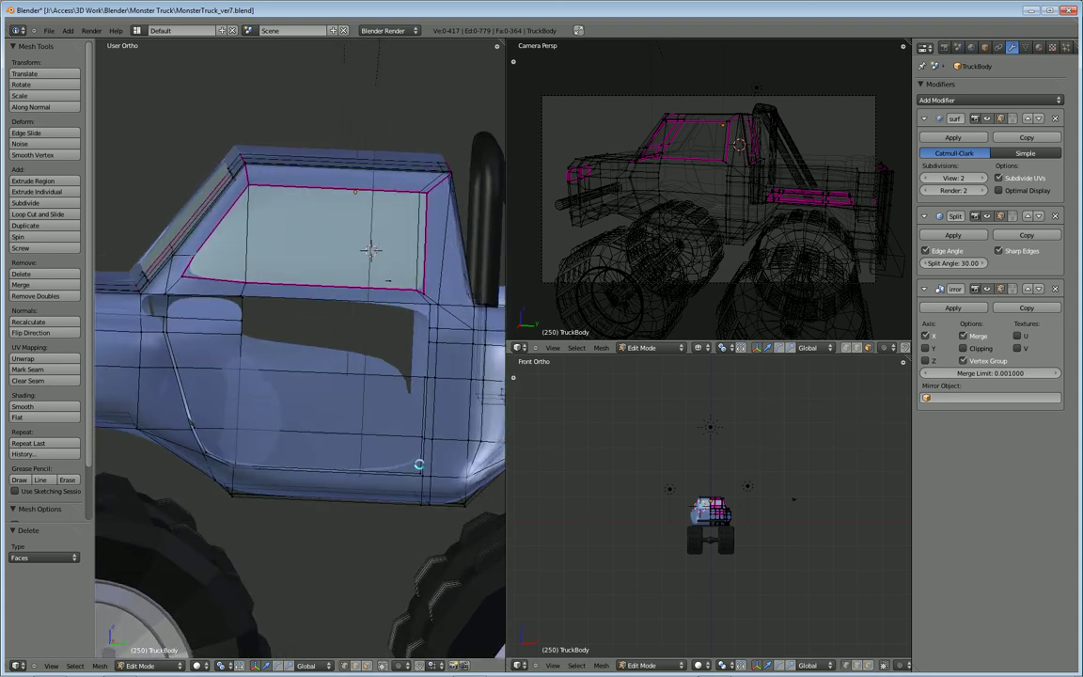
{"action": "scroll", "coordinate": [185, 354], "scroll_direction": "up", "scroll_amount": 5}
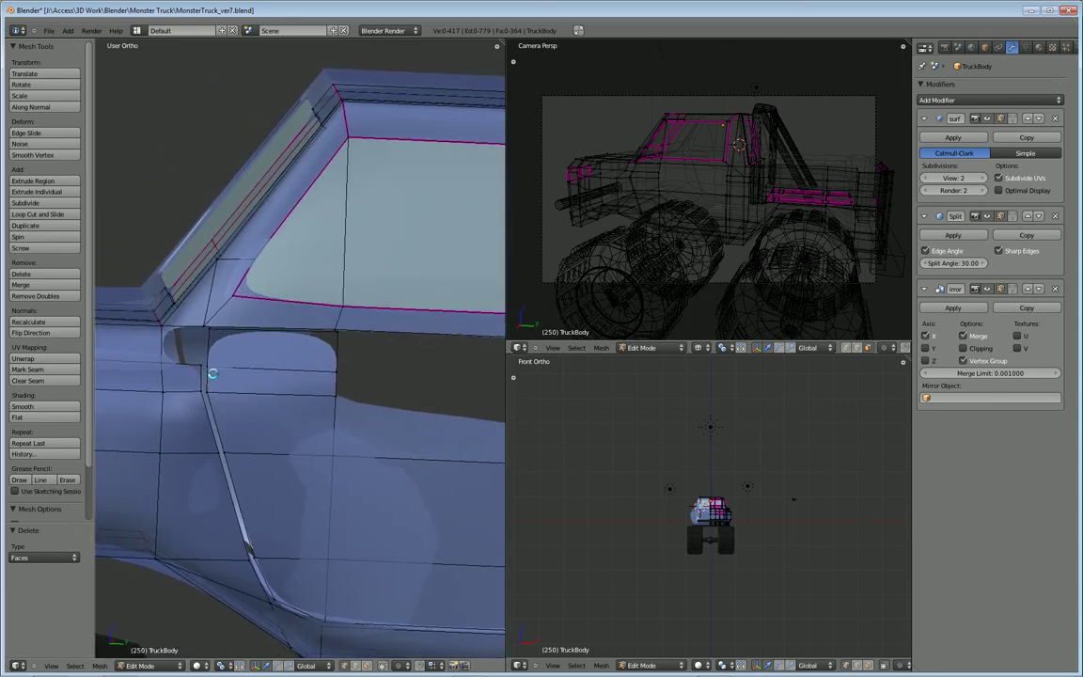
{"action": "right_click", "coordinate": [209, 368]}
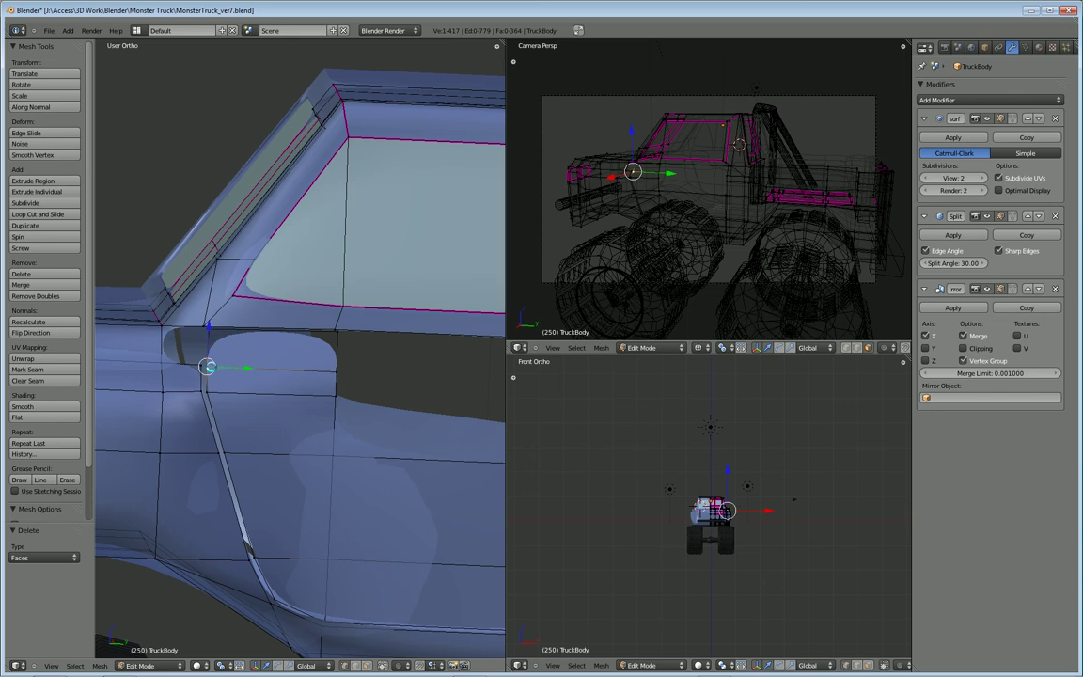
{"action": "key", "text": "e"}
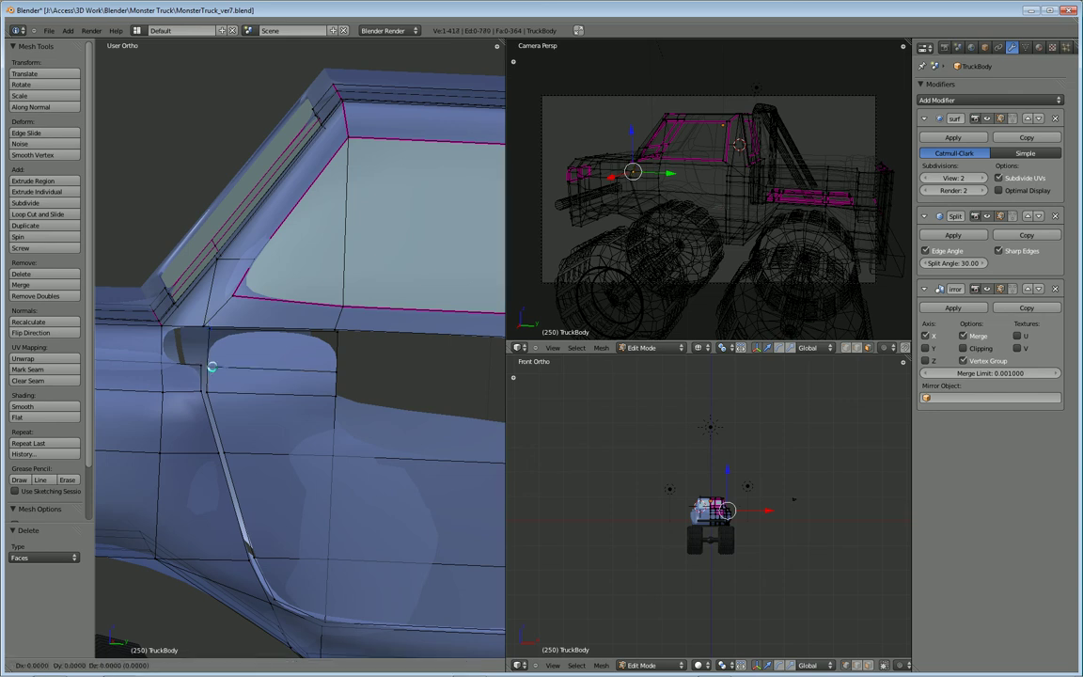
{"action": "left_click", "coordinate": [202, 367]}
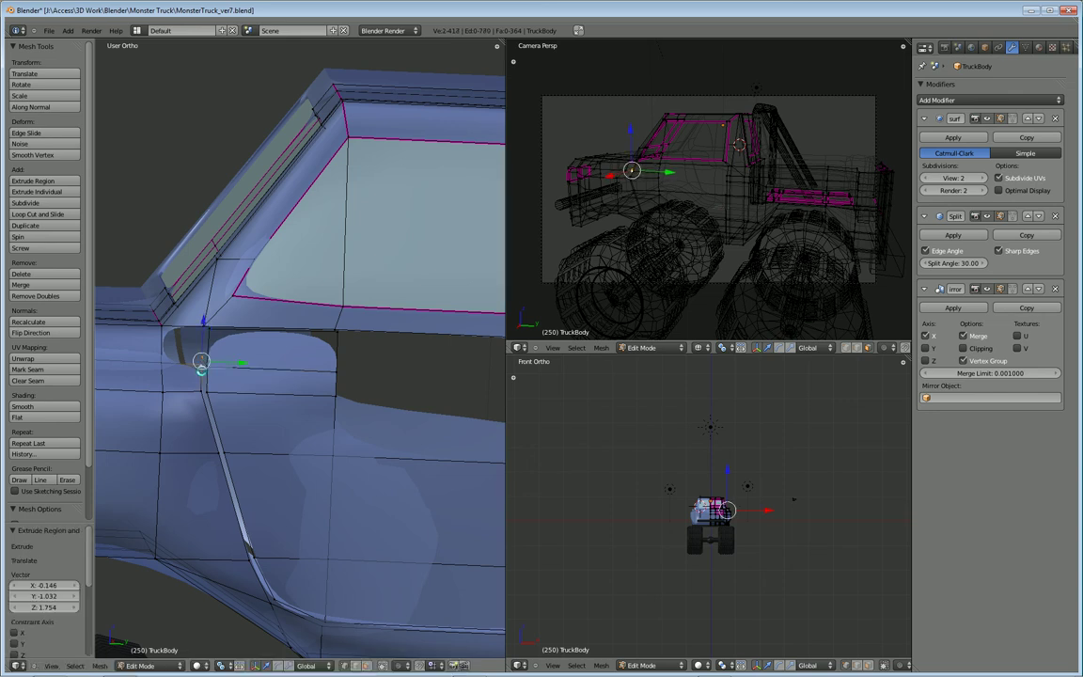
{"action": "key", "text": "alt+m"}
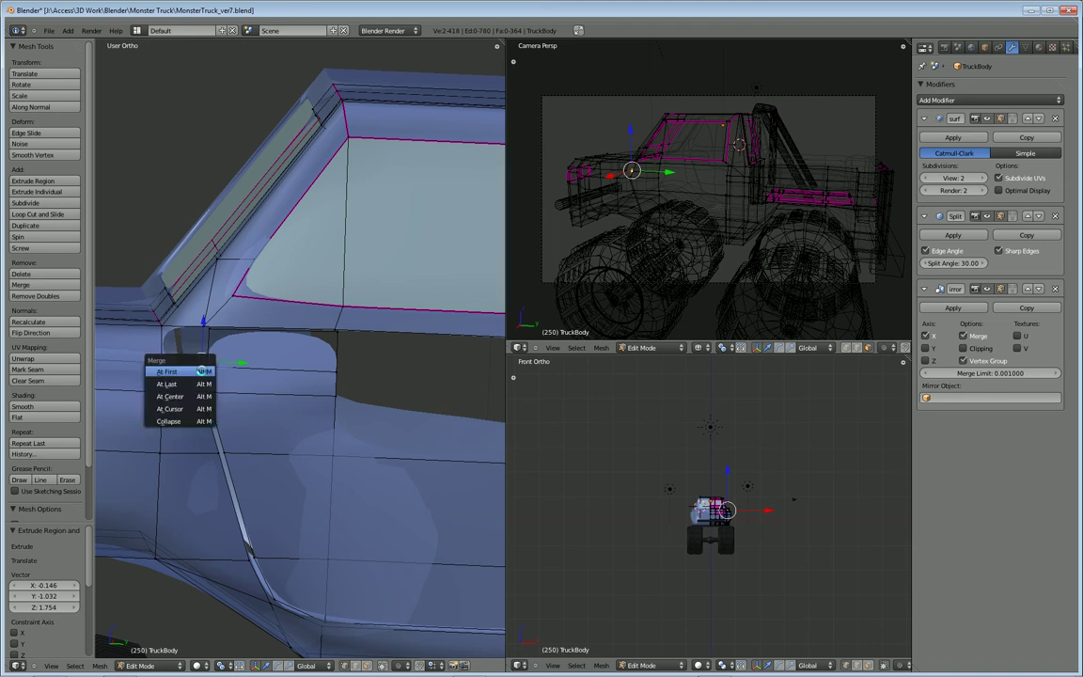
{"action": "left_click", "coordinate": [193, 383]}
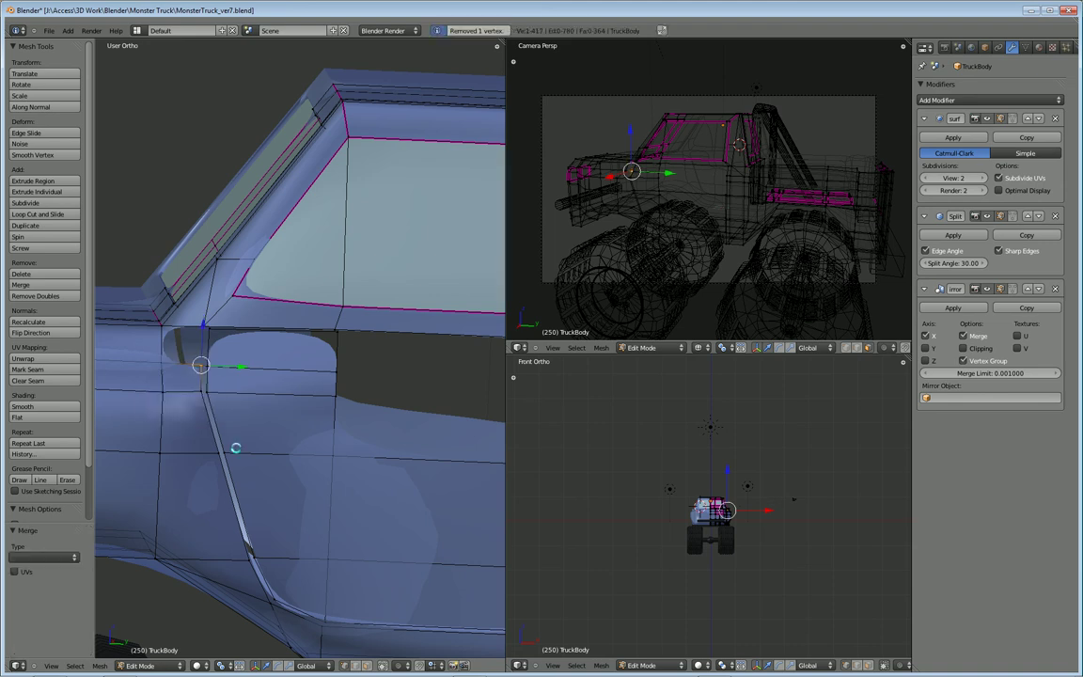
Bridge the gap one vertex row lower, where the slanted front edge begins, by extruding the door-side vertex and merging it at last
{"action": "right_click", "coordinate": [208, 393]}
{"action": "key", "text": "e"}
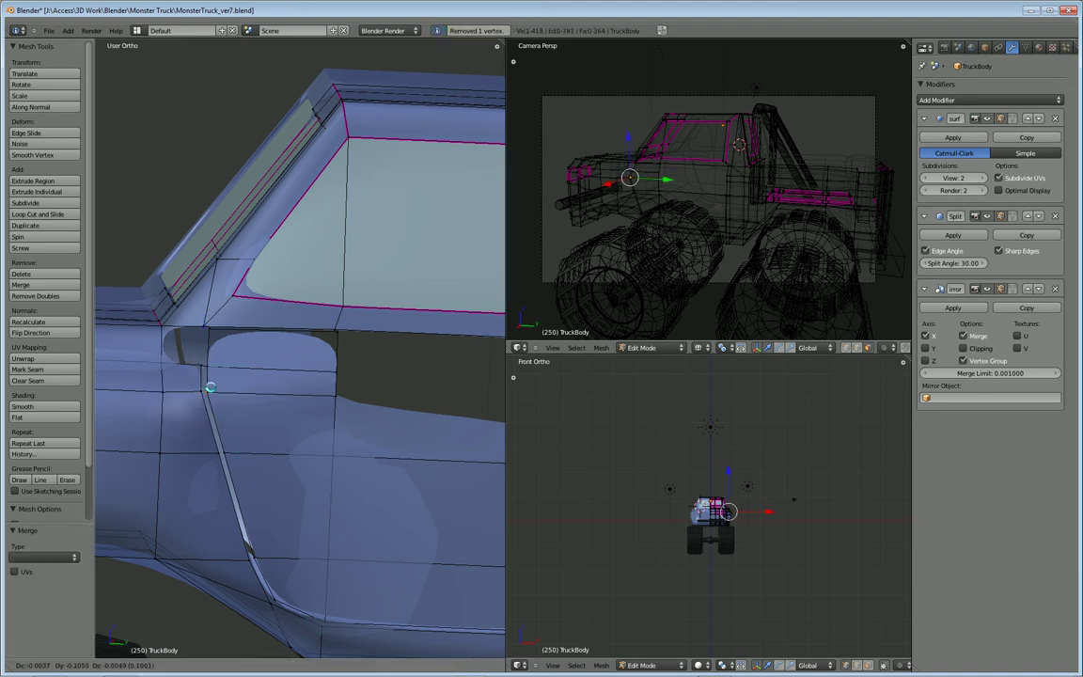
{"action": "left_click", "coordinate": [202, 389]}
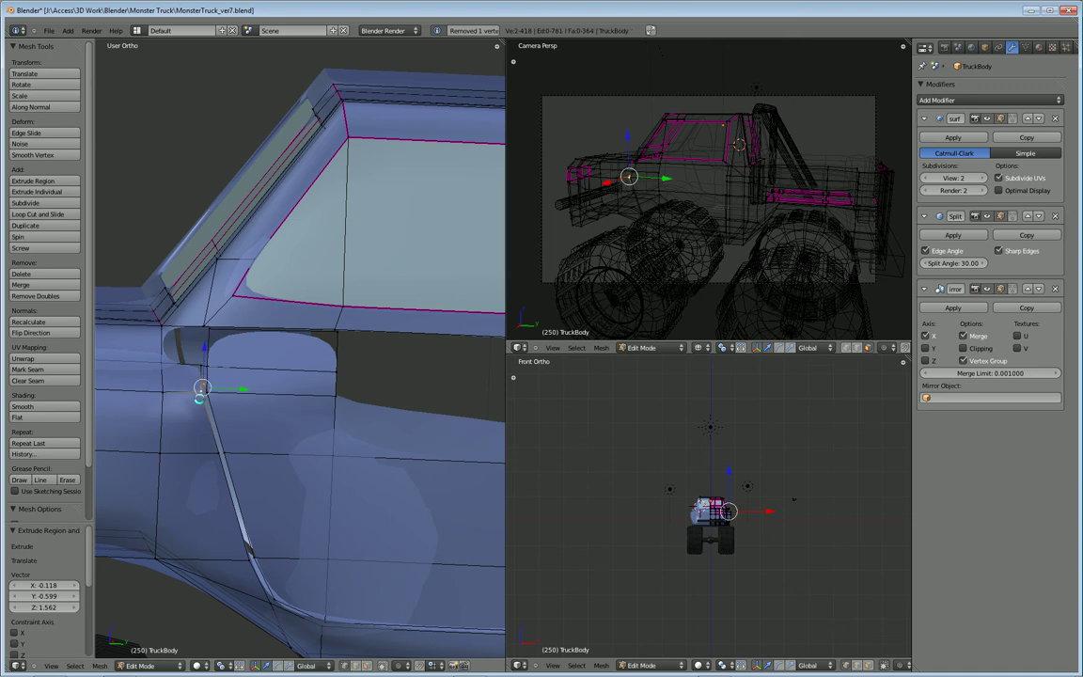
{"action": "key", "text": "alt+m"}
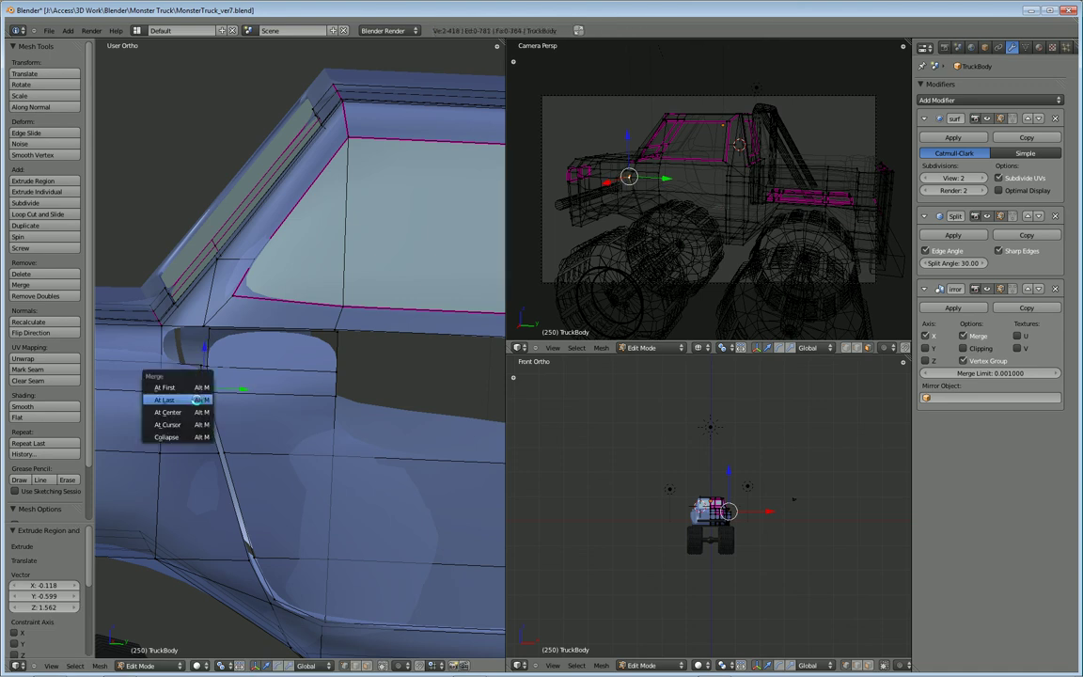
{"action": "left_click", "coordinate": [191, 379]}
Extrude the door-side vertex midway down the slanted front edge and merge it at last with the body vertex opposite
{"action": "right_click", "coordinate": [225, 454]}
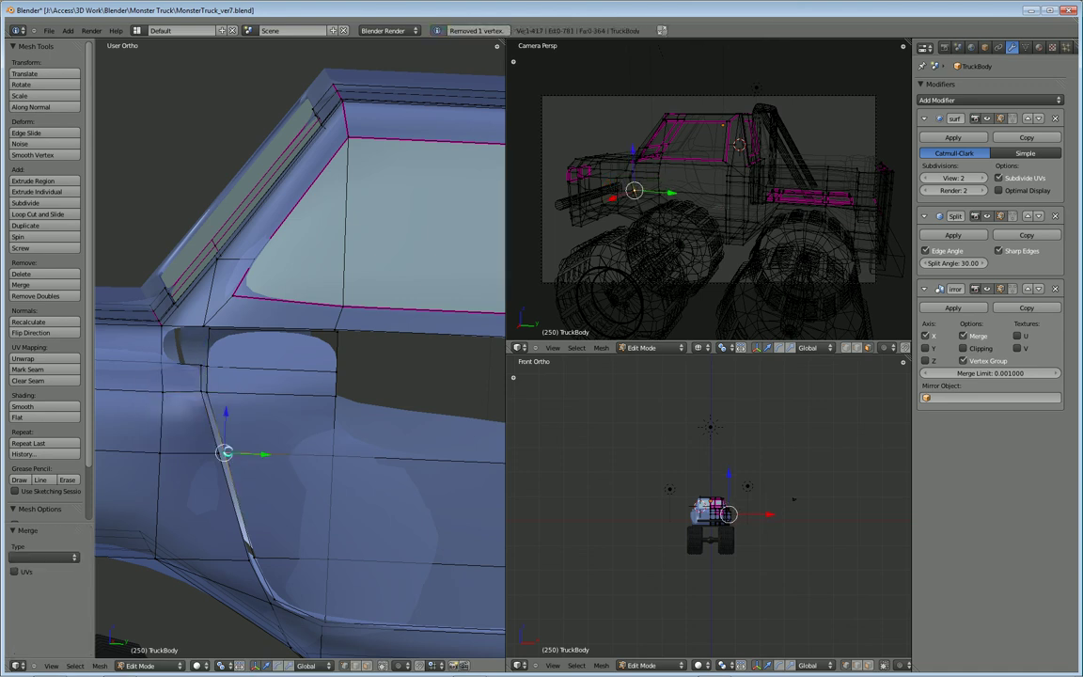
{"action": "key", "text": "g"}
{"action": "left_click", "coordinate": [222, 437]}
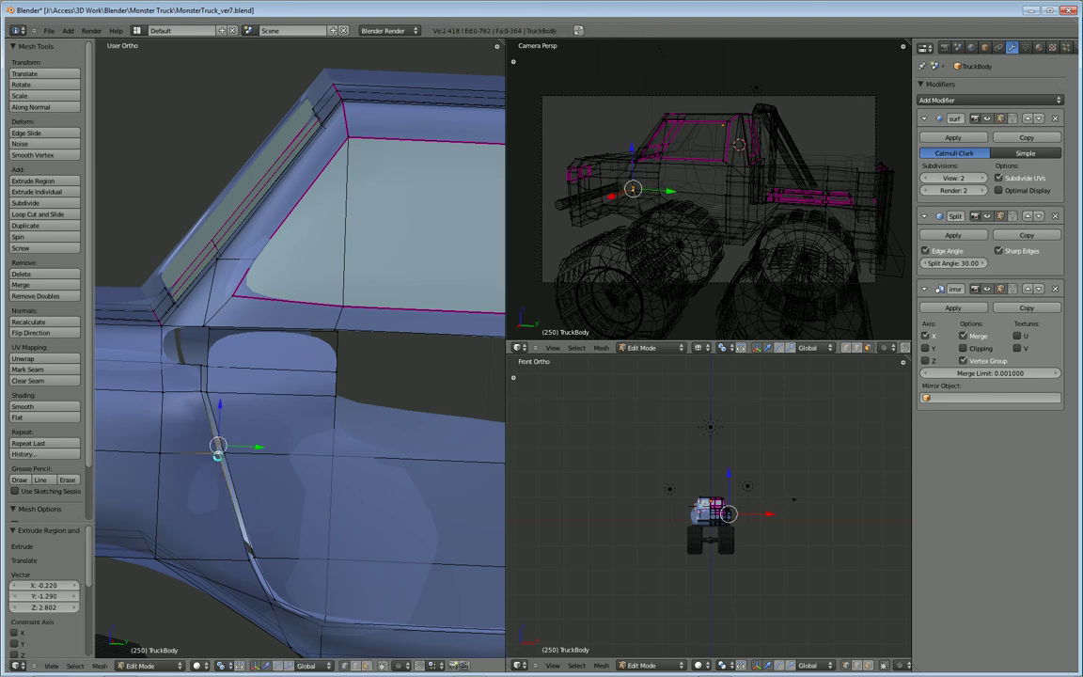
{"action": "key", "text": "alt+m"}
{"action": "left_click", "coordinate": [212, 450]}
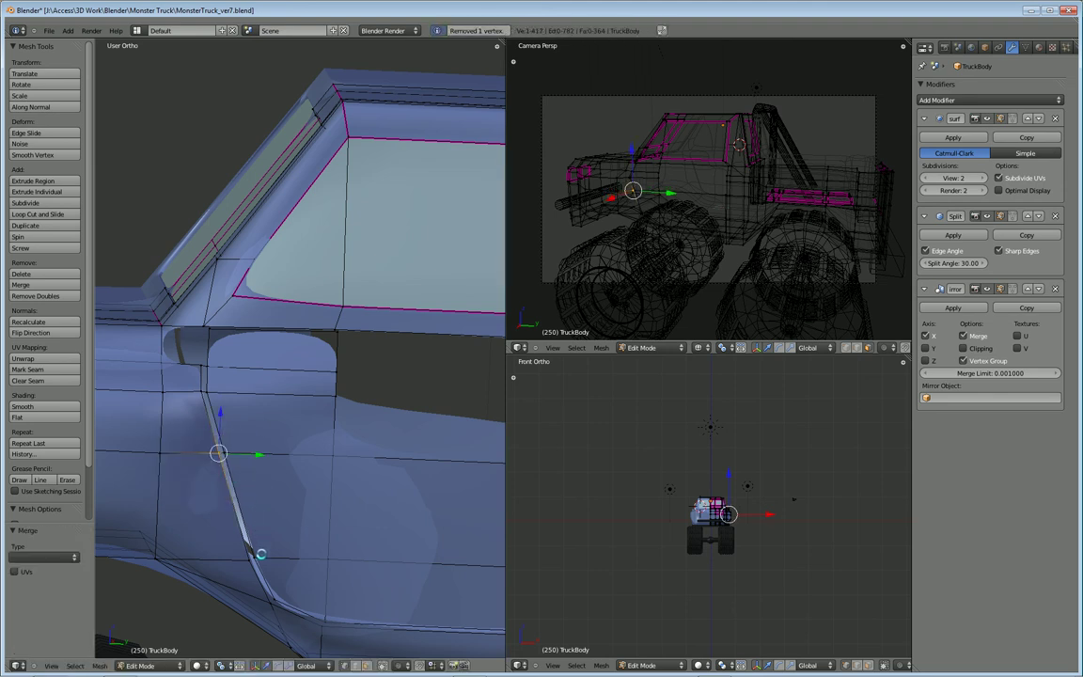
Extrude the door-side vertex near the lower end of the slanted front edge and merge it at last into the body-side vertex
{"action": "right_click", "coordinate": [259, 554]}
{"action": "key", "text": "e"}
{"action": "left_click", "coordinate": [250, 567]}
{"action": "right_click", "coordinate": [249, 561], "text": "shift"}
{"action": "key", "text": "alt+m"}
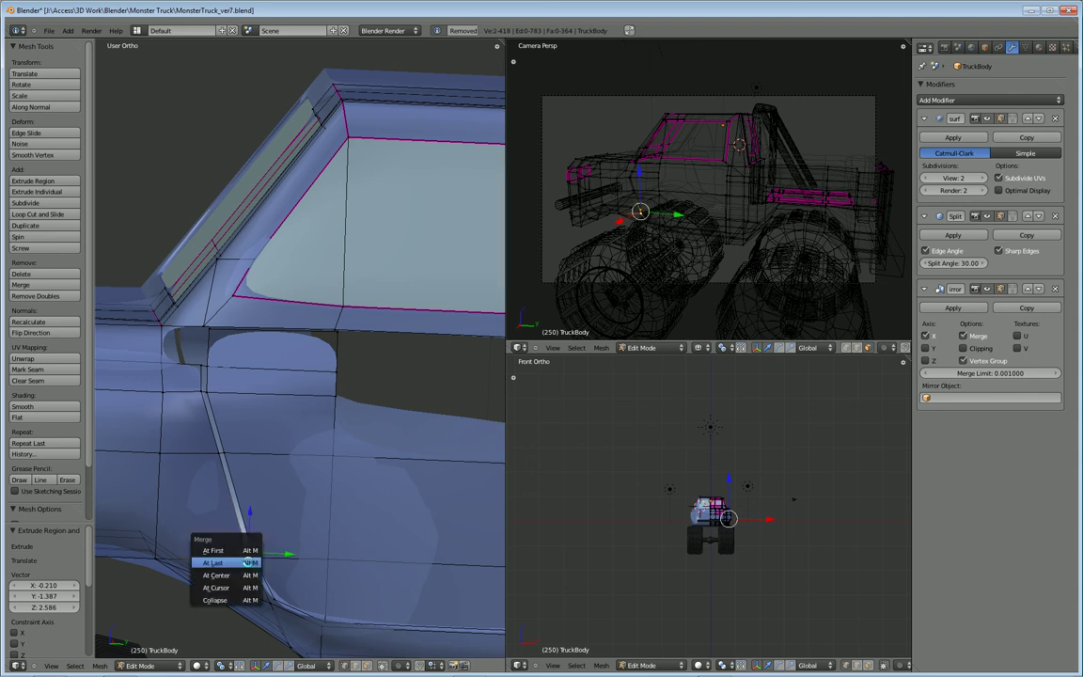
{"action": "left_click", "coordinate": [248, 563]}
Extrude the door-side vertex at the curved lower front corner of the door and merge it at last with the body-side vertex
{"action": "middle_click_drag", "start_coordinate": [309, 591], "coordinate": [284, 525], "text": "shift"}
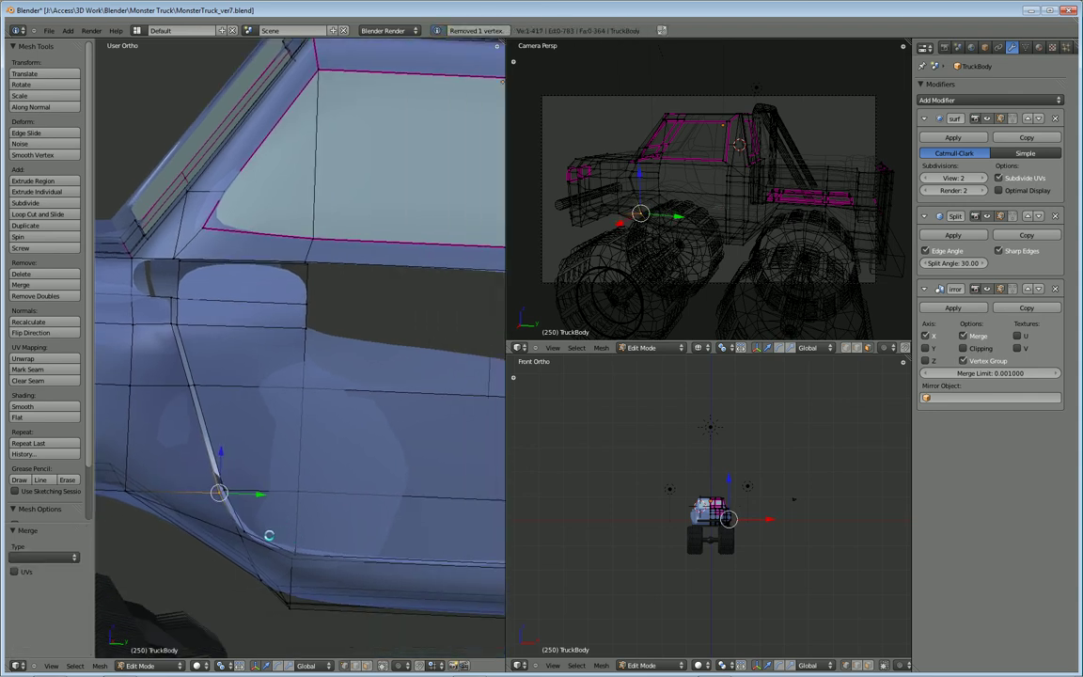
{"action": "right_click", "coordinate": [250, 530]}
{"action": "key", "text": "e"}
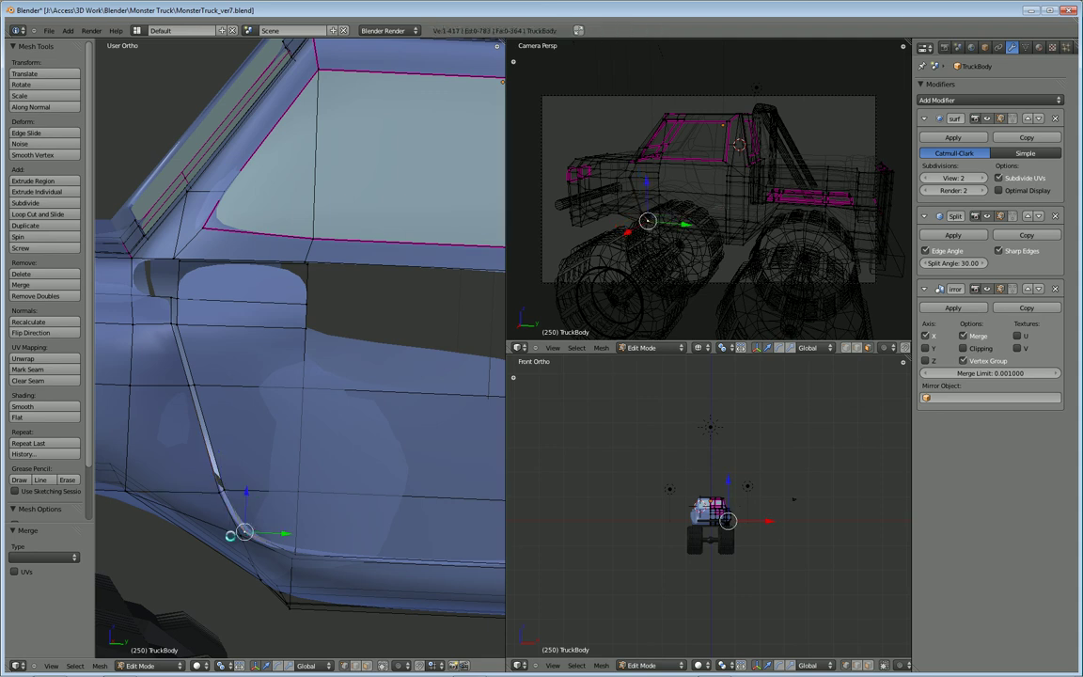
{"action": "left_click", "coordinate": [239, 526]}
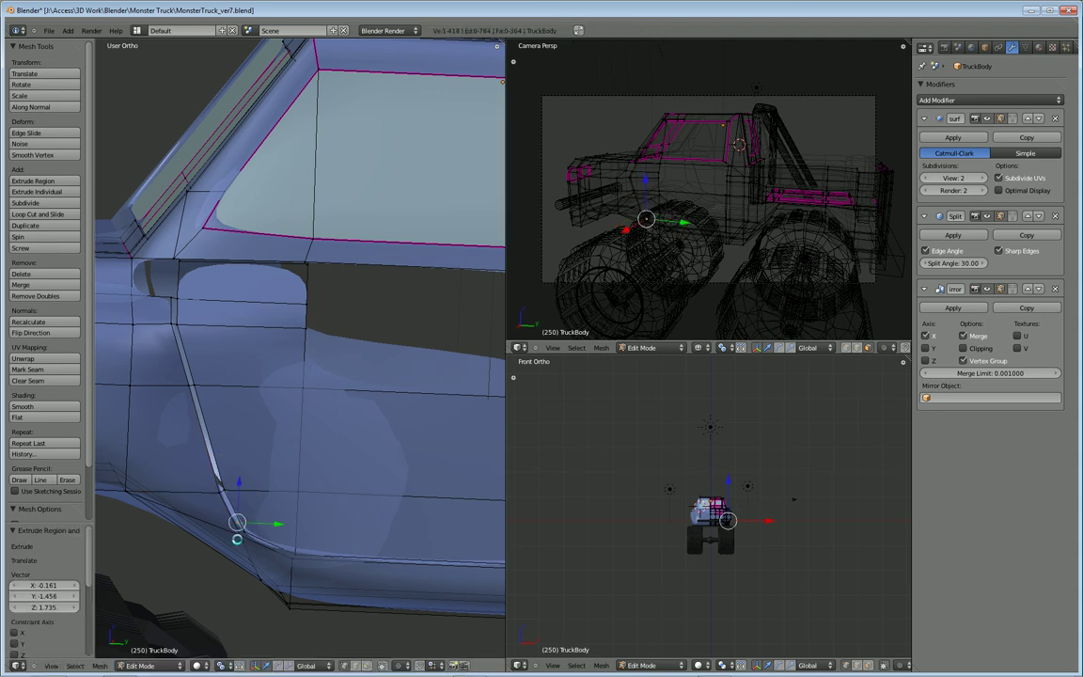
{"action": "key", "text": "alt+m"}
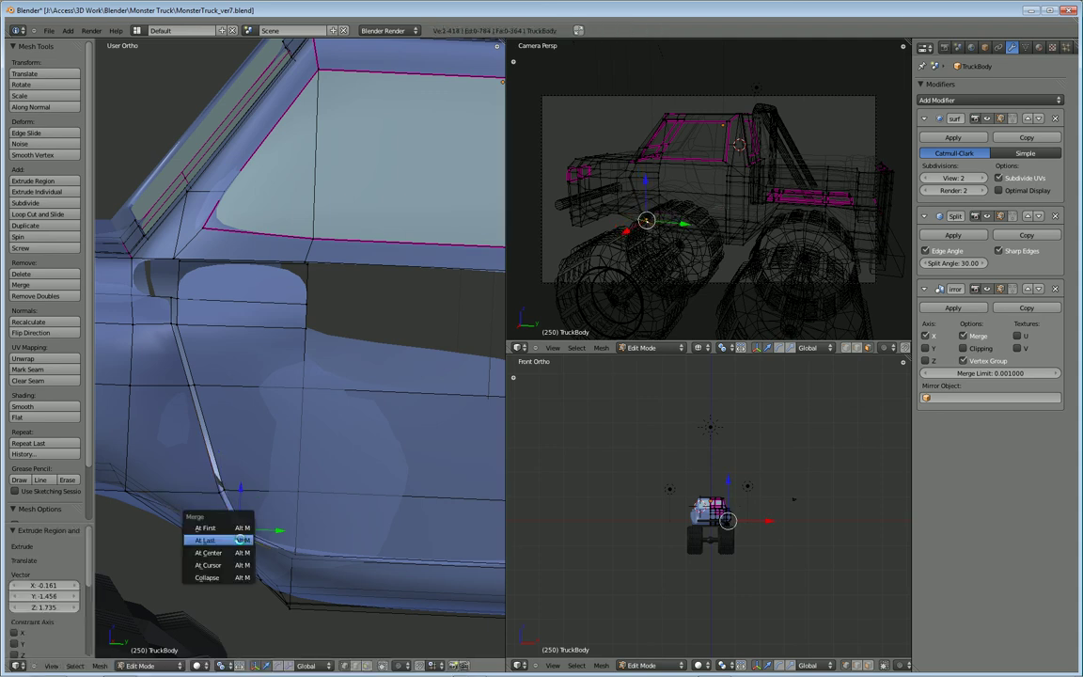
{"action": "left_click", "coordinate": [230, 538]}
Bridge the gap at the front end of the door's bottom edge by extruding its door-side vertex and merging it at last with the body vertex
{"action": "scroll", "coordinate": [413, 540], "scroll_direction": "up", "scroll_amount": 4}
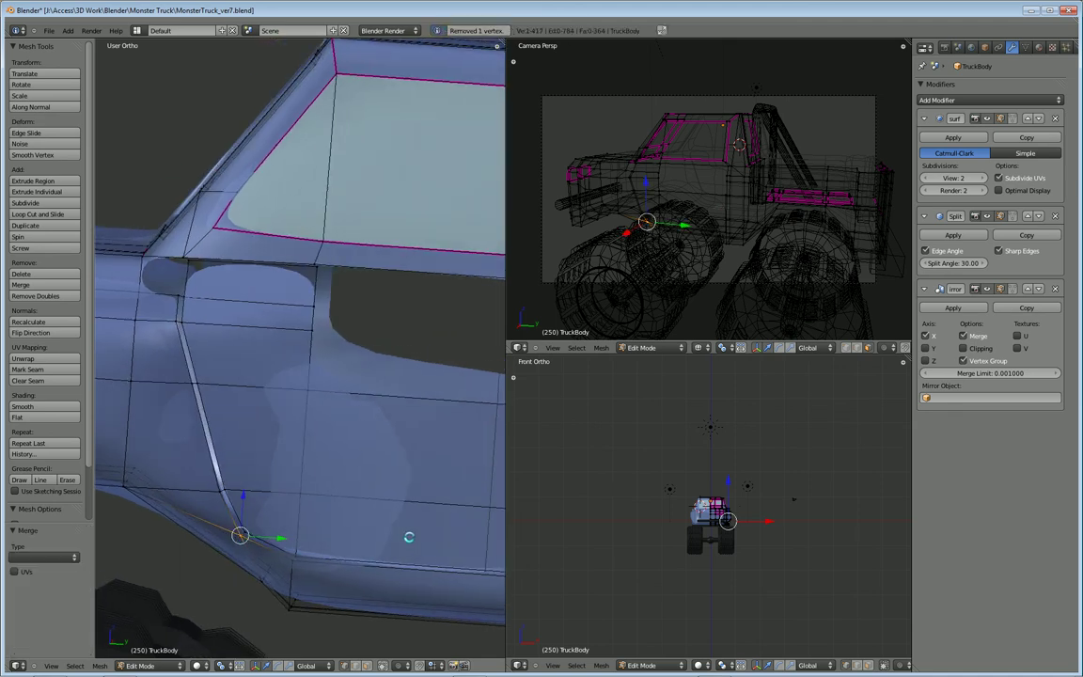
{"action": "middle_click_drag", "start_coordinate": [416, 520], "coordinate": [378, 517]}
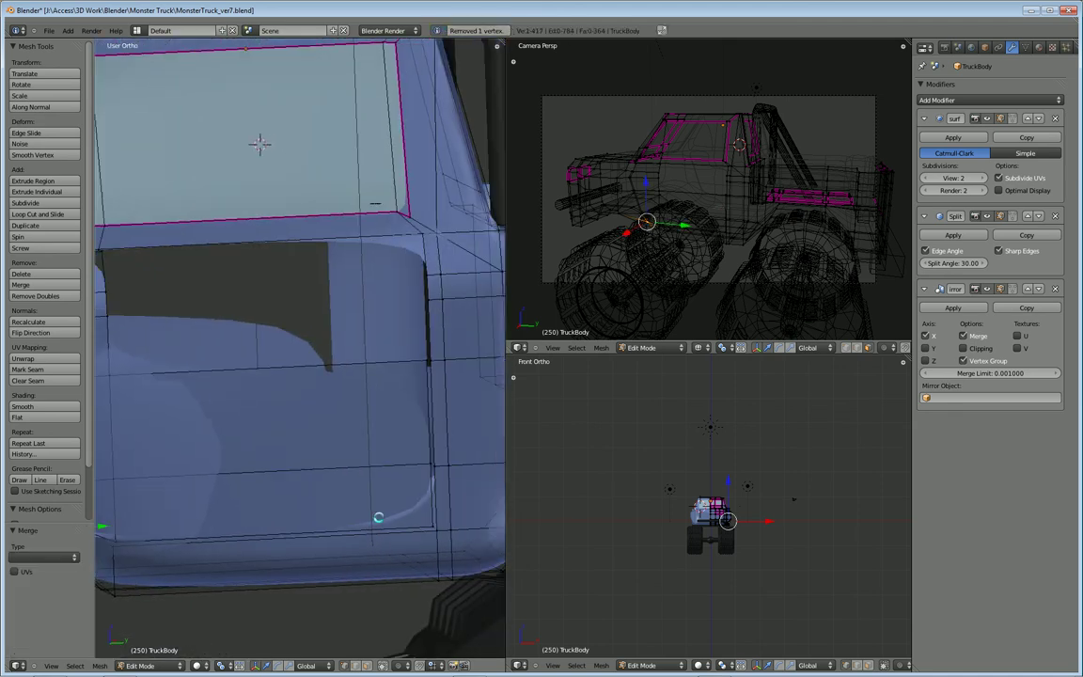
{"action": "mouse_move", "coordinate": [267, 518]}
{"action": "middle_mouse_down"}
{"action": "mouse_move", "coordinate": [293, 517]}
{"action": "mouse_move", "coordinate": [283, 513]}
{"action": "middle_mouse_up"}
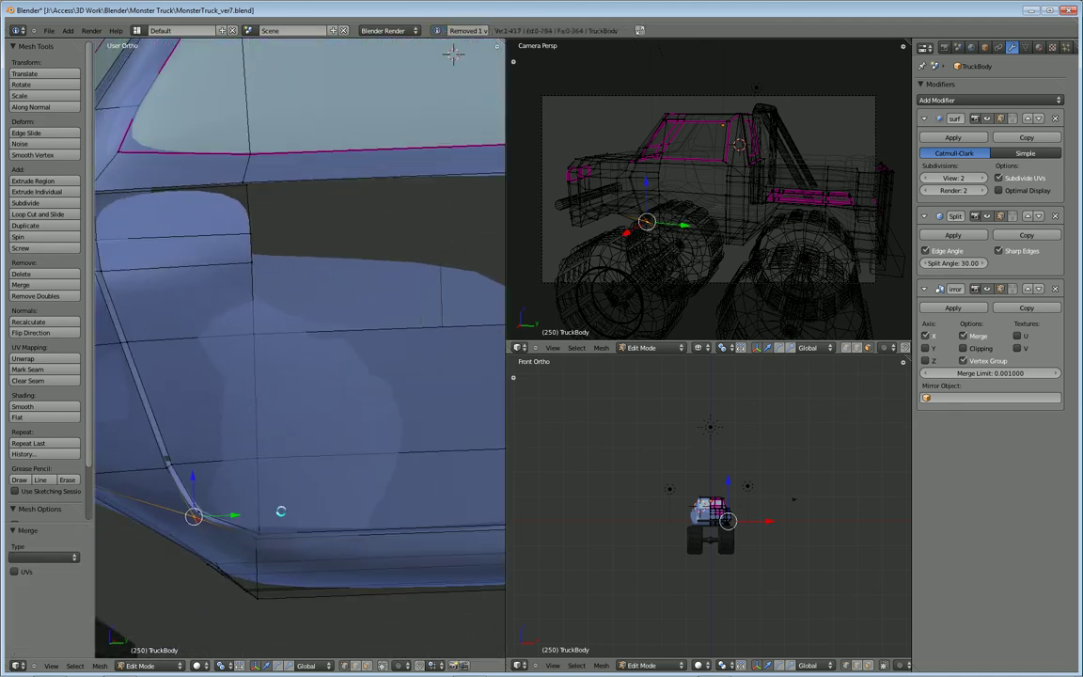
{"action": "scroll", "coordinate": [301, 420], "scroll_direction": "up", "scroll_amount": 3}
{"action": "middle_click_drag", "start_coordinate": [300, 421], "coordinate": [267, 587]}
{"action": "right_click", "coordinate": [267, 510]}
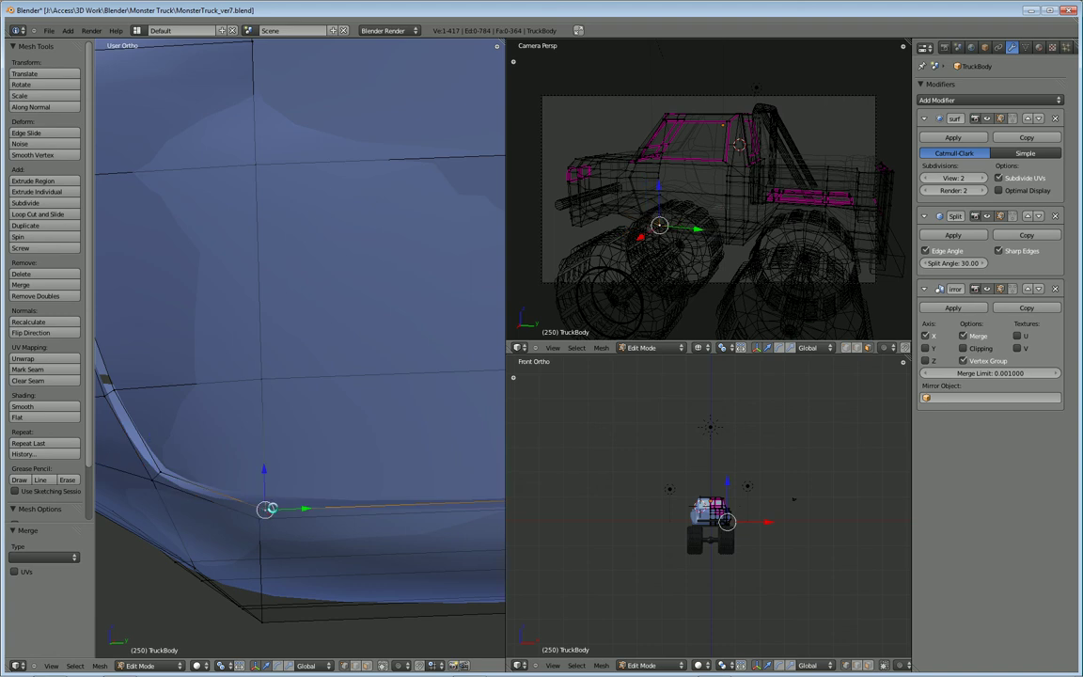
{"action": "key", "text": "e"}
{"action": "left_click", "coordinate": [334, 411]}
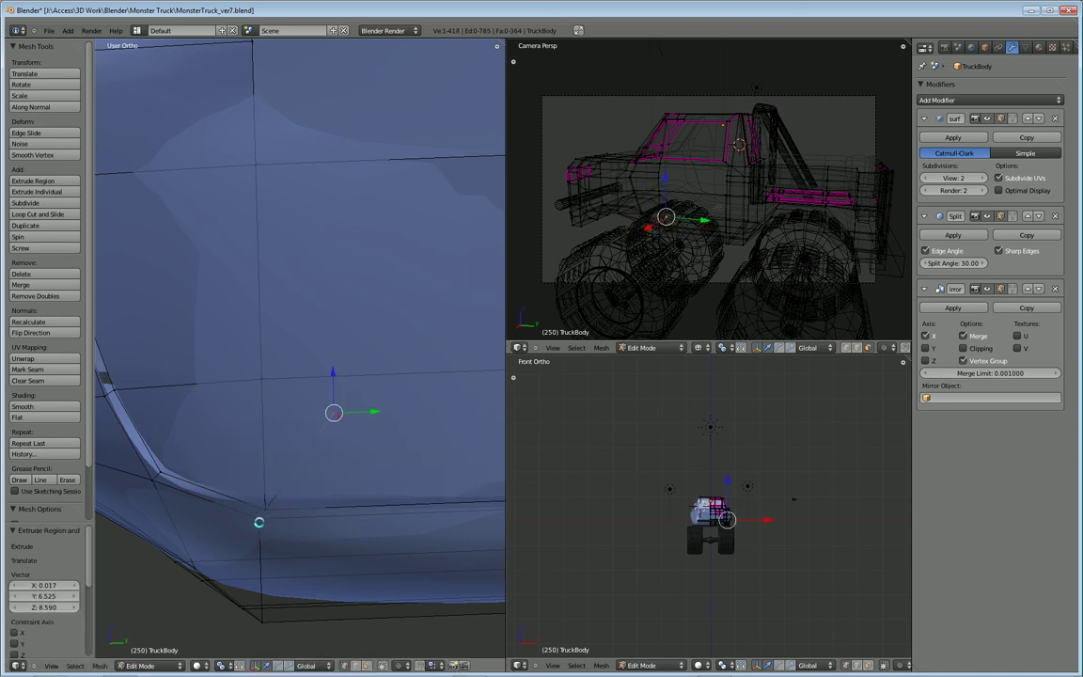
{"action": "key", "text": "g"}
{"action": "key", "text": "alt+m"}
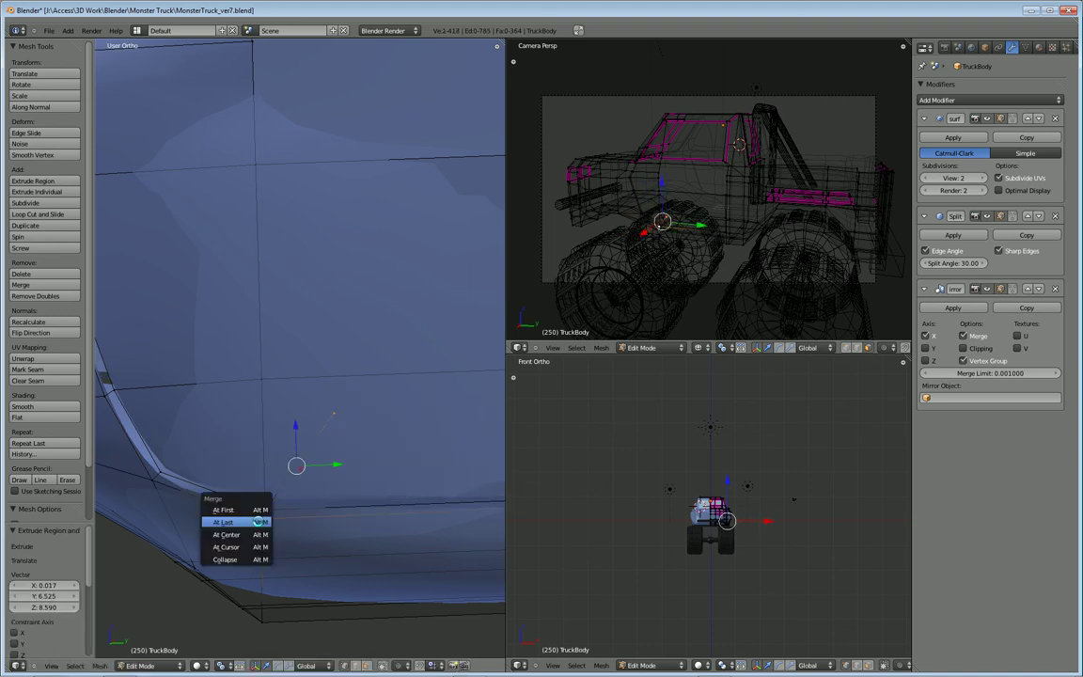
{"action": "left_click", "coordinate": [258, 521]}
Extrude the door-side vertex at the door's lower rear corner and merge it at last into the neighbouring body vertex
{"action": "middle_click_drag", "start_coordinate": [422, 463], "coordinate": [273, 481]}
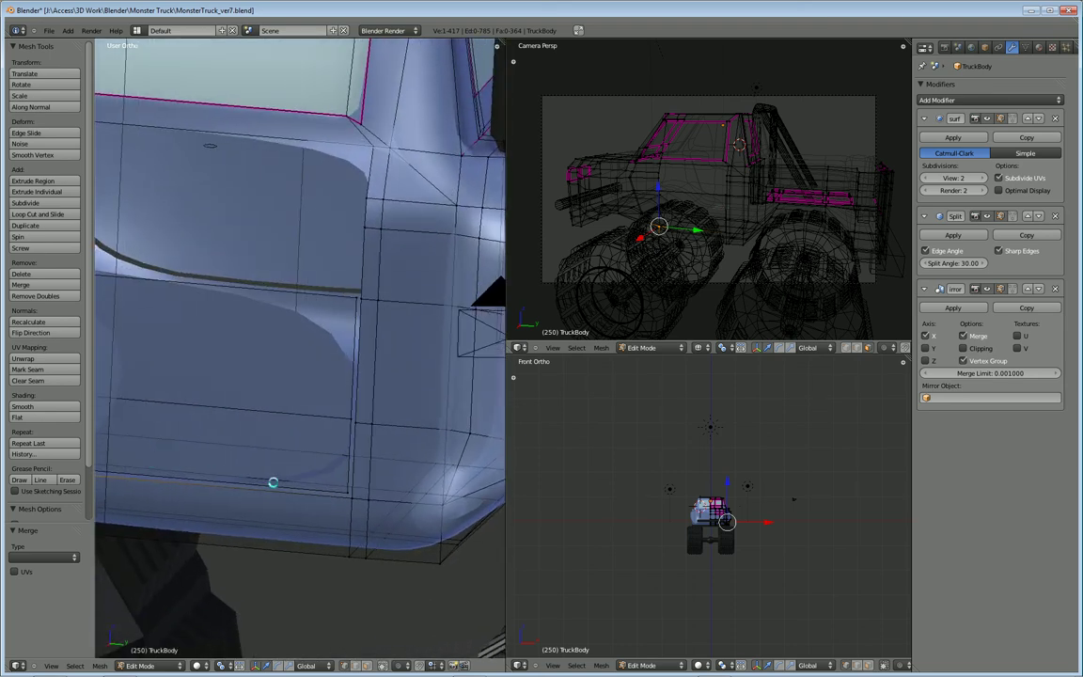
{"action": "right_click", "coordinate": [347, 492]}
{"action": "key", "text": "e"}
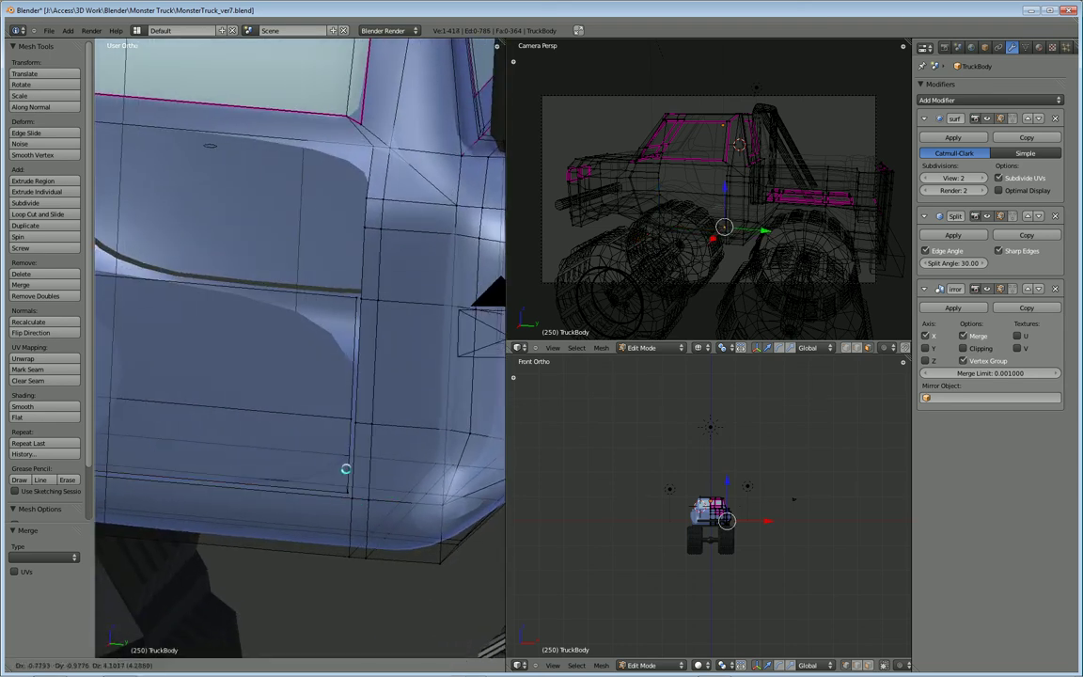
{"action": "left_click", "coordinate": [349, 496]}
{"action": "key", "text": "alt+m"}
{"action": "left_click", "coordinate": [361, 478]}
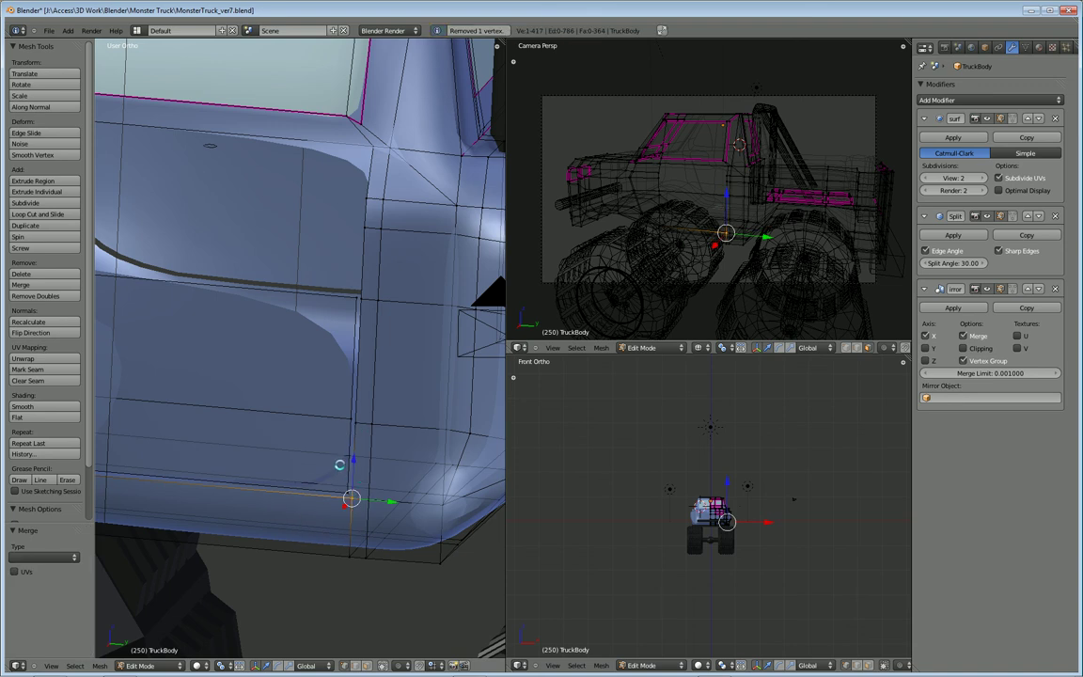
One vertex row above the lower rear corner, extrude the door-side vertex and merge it at last with the body vertex across the gap
{"action": "right_click", "coordinate": [343, 416]}
{"action": "key", "text": "e"}
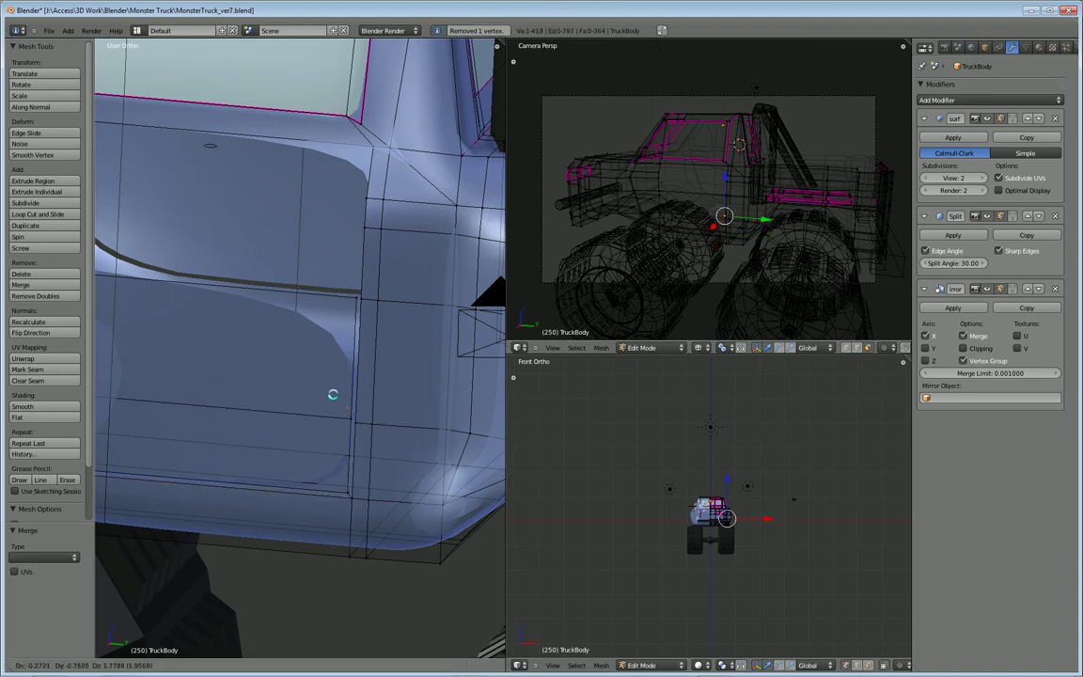
{"action": "left_click", "coordinate": [334, 384]}
{"action": "right_click", "coordinate": [356, 424], "text": "shift"}
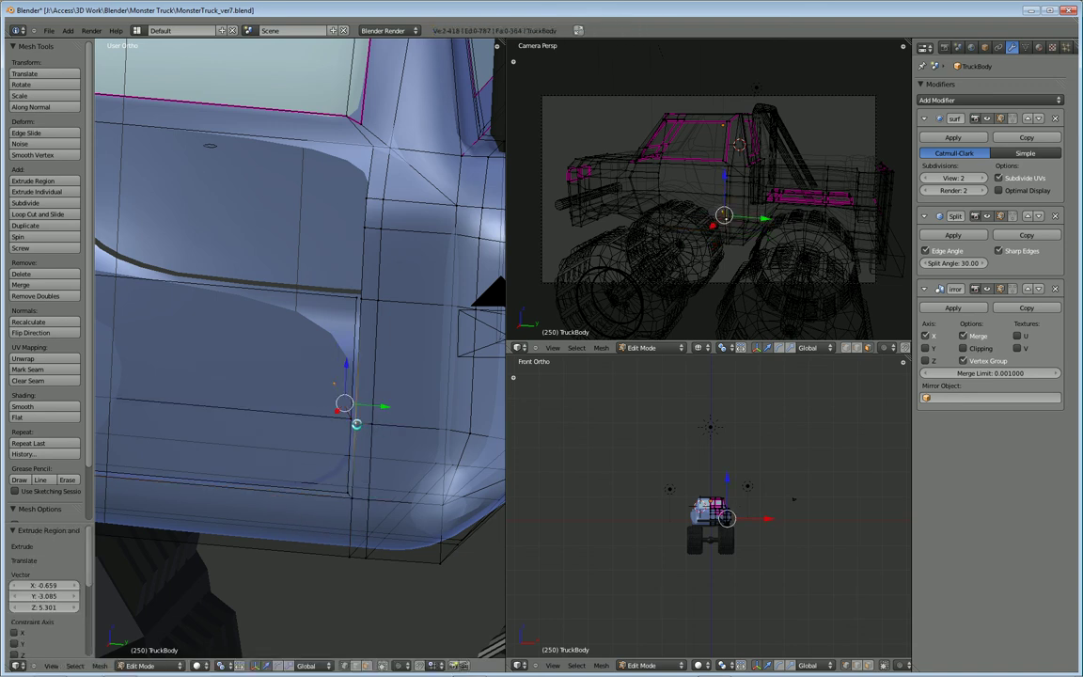
{"action": "key", "text": "alt+m"}
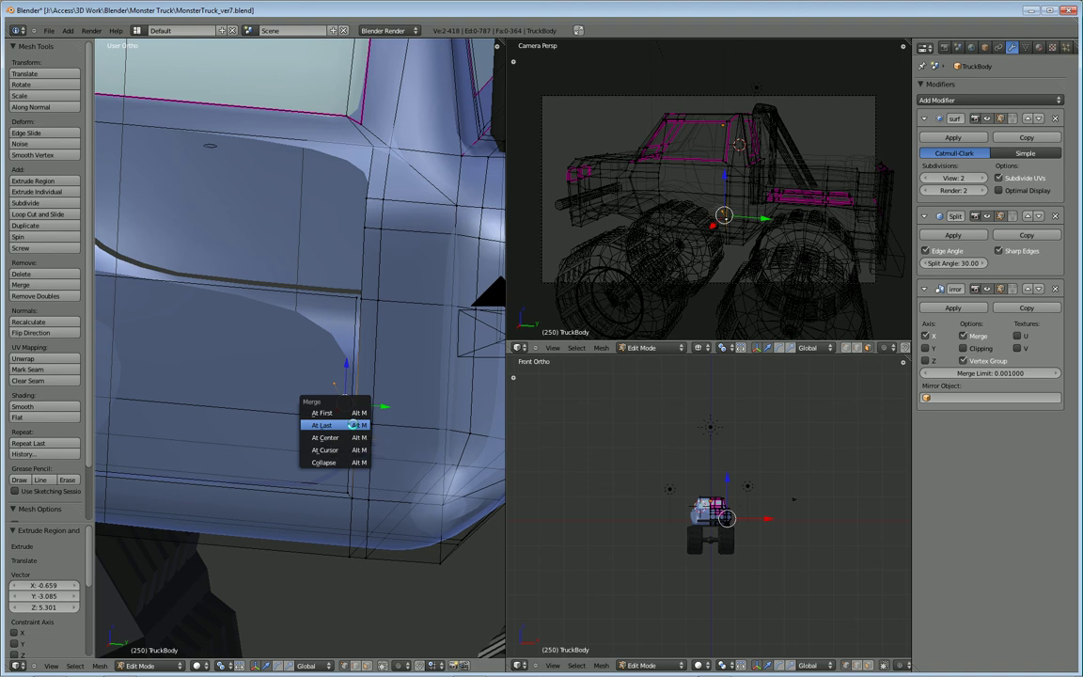
{"action": "left_click", "coordinate": [352, 425]}
Extrude the door-side vertex at the top of the remaining rear door edge and merge it at last with the adjacent body vertex
{"action": "middle_click_drag", "start_coordinate": [342, 328], "coordinate": [323, 420], "text": "shift"}
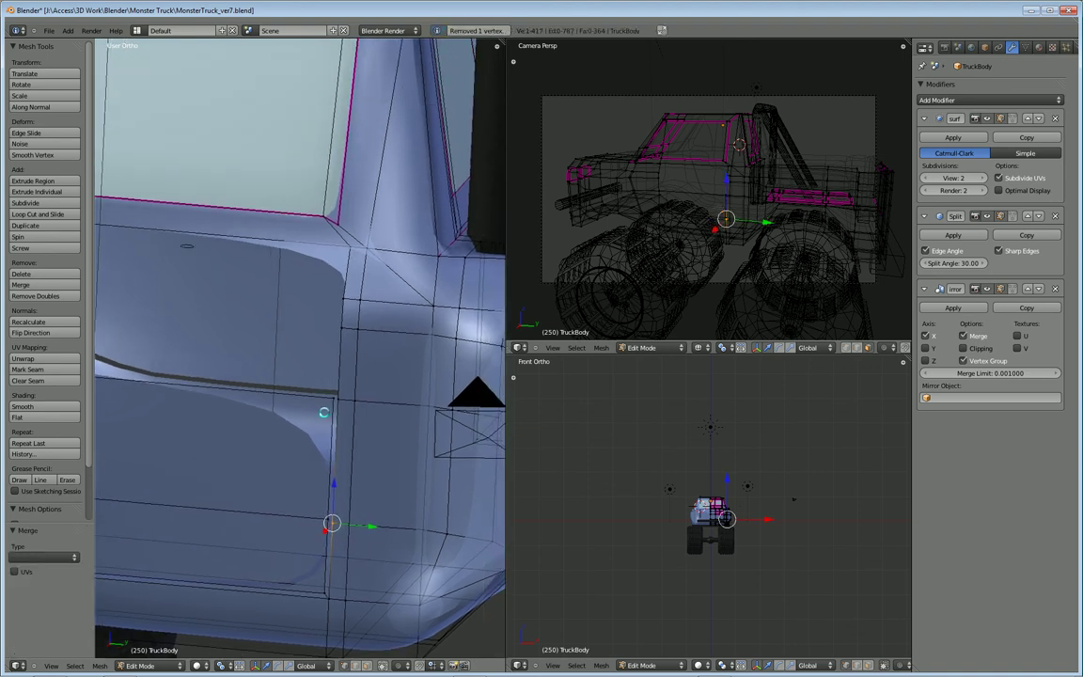
{"action": "right_click", "coordinate": [328, 401]}
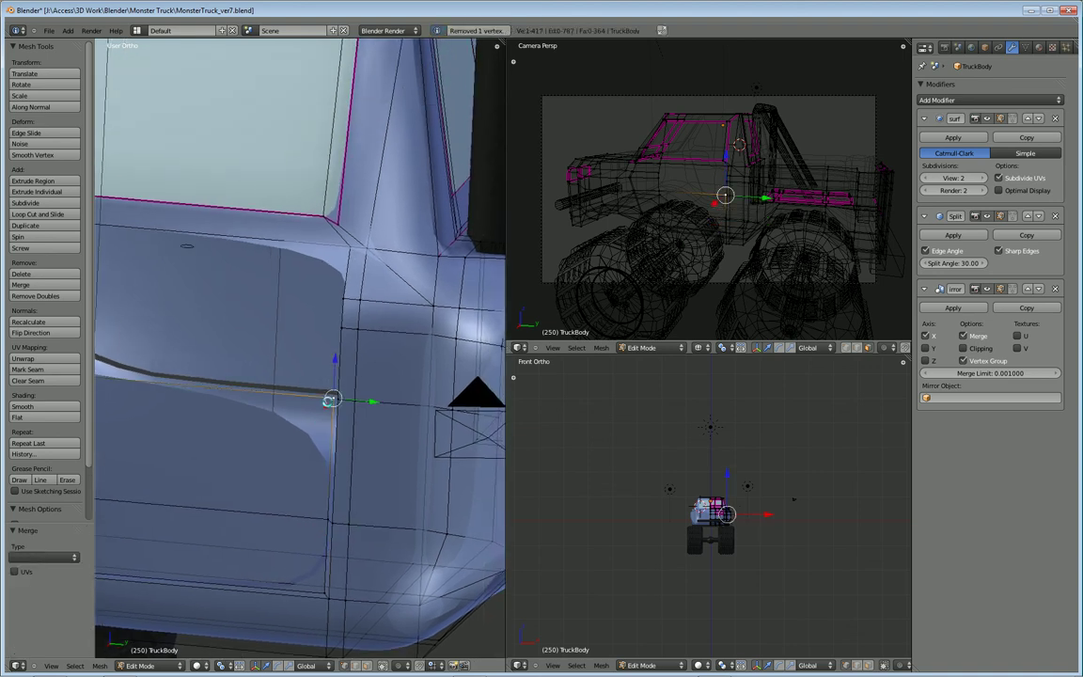
{"action": "key", "text": "e"}
{"action": "left_click", "coordinate": [323, 375]}
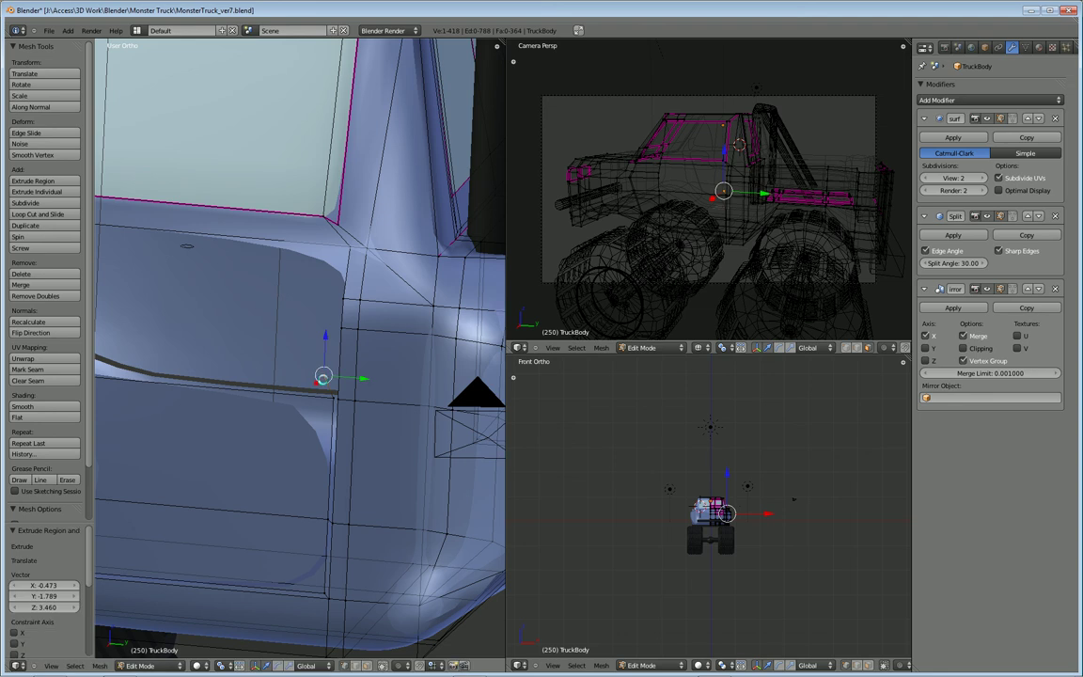
{"action": "right_click", "coordinate": [341, 401], "text": "shift"}
{"action": "key", "text": "alt+m"}
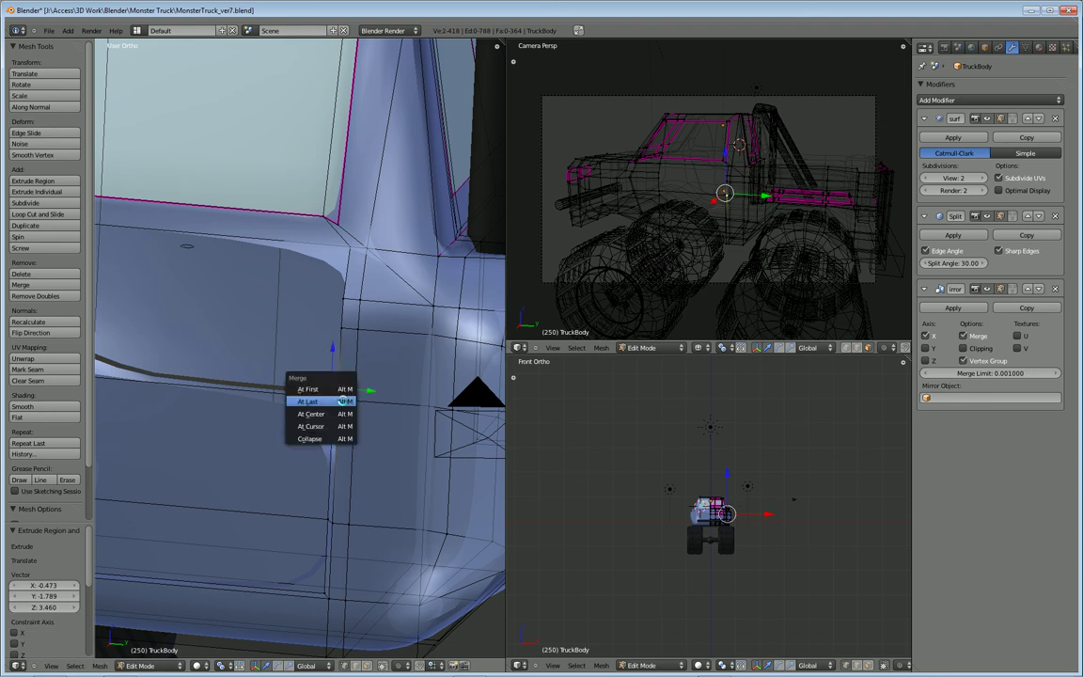
{"action": "left_click", "coordinate": [343, 402]}
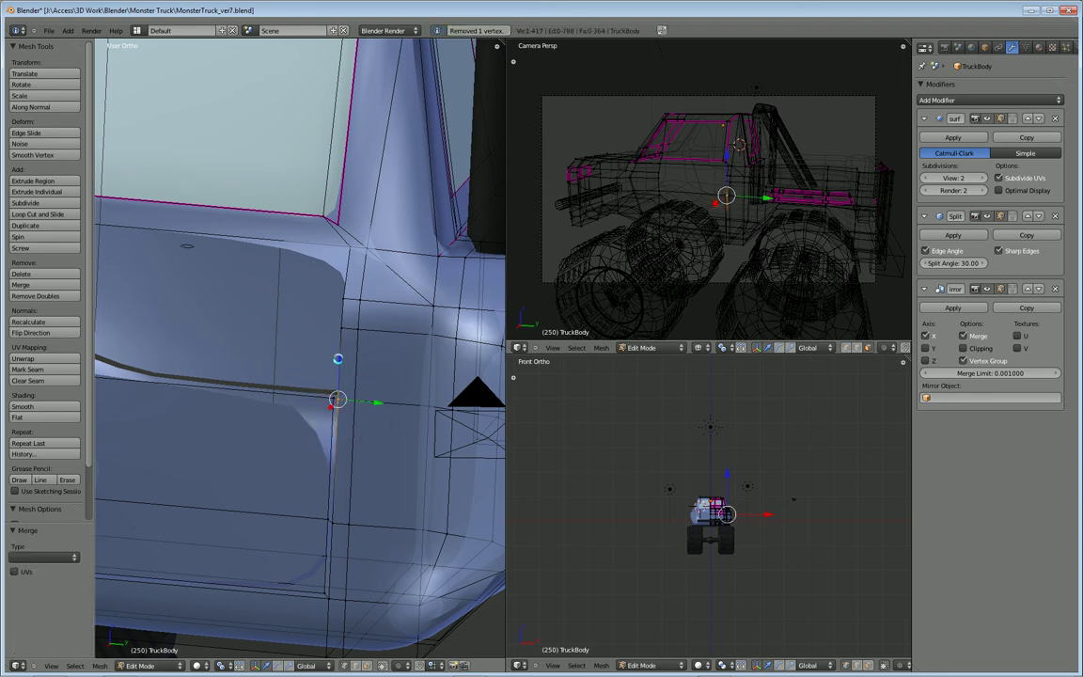
Close the gap at the door's upper front corner below the side window by extruding a vertex and merging it at last
{"action": "middle_click_drag", "start_coordinate": [276, 346], "coordinate": [375, 414]}
{"action": "middle_click_drag", "start_coordinate": [218, 311], "coordinate": [333, 511], "text": "shift"}
{"action": "scroll", "coordinate": [249, 502], "scroll_direction": "up", "scroll_amount": 2}
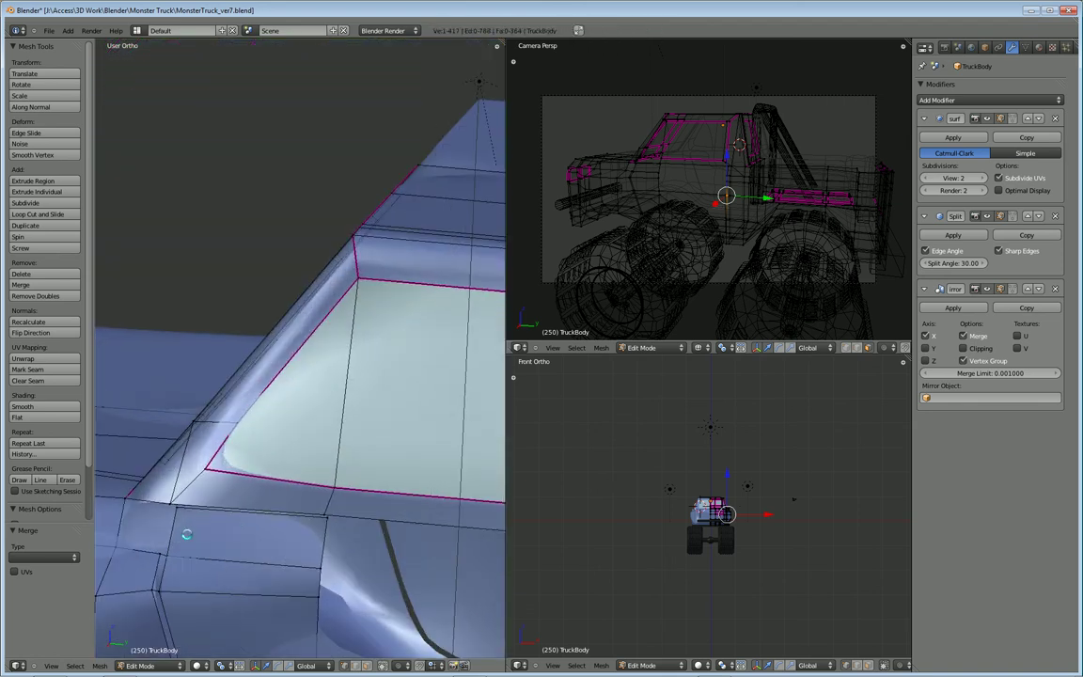
{"action": "middle_click_drag", "start_coordinate": [187, 535], "coordinate": [222, 527], "text": "shift"}
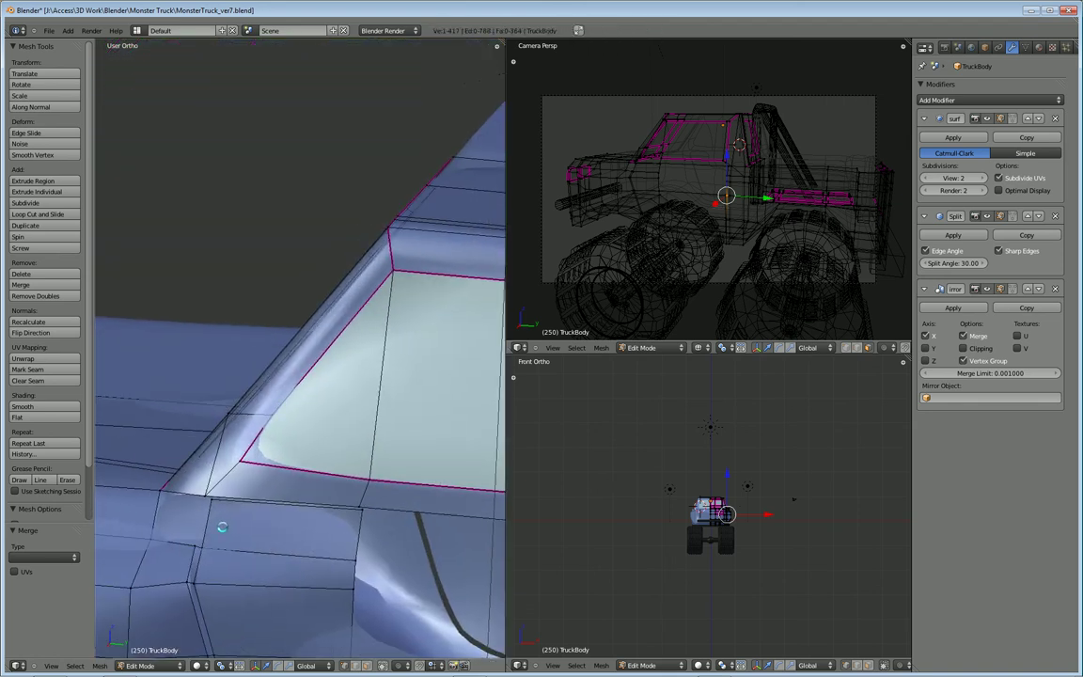
{"action": "right_click", "coordinate": [193, 543]}
{"action": "key", "text": "g"}
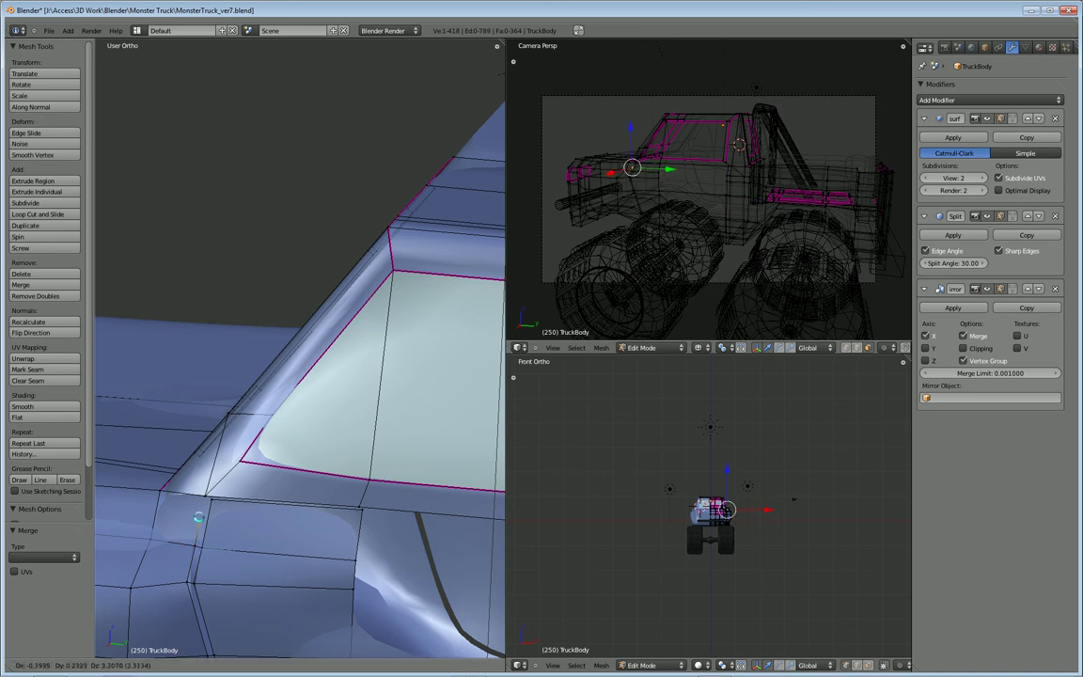
{"action": "left_click", "coordinate": [195, 528]}
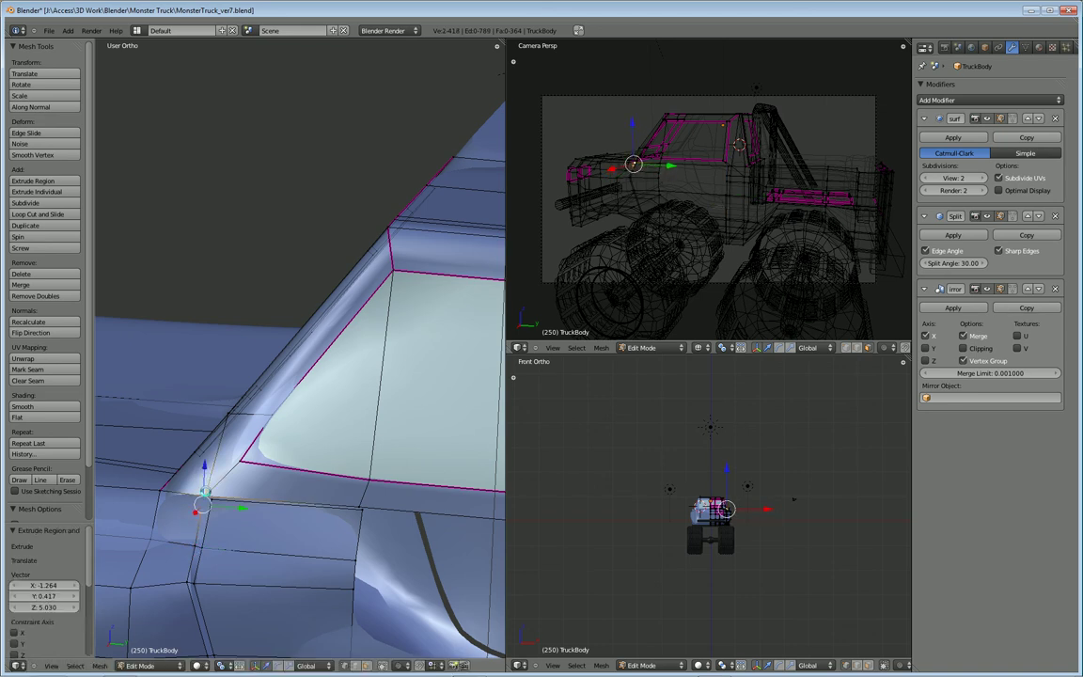
{"action": "key", "text": "alt+m"}
{"action": "left_click", "coordinate": [212, 501]}
Extrude the next vertex along the door's top edge, below the window's front divider, and merge it at last with the vertex opposite
{"action": "middle_click_drag", "start_coordinate": [319, 537], "coordinate": [326, 558]}
{"action": "key", "text": "e"}
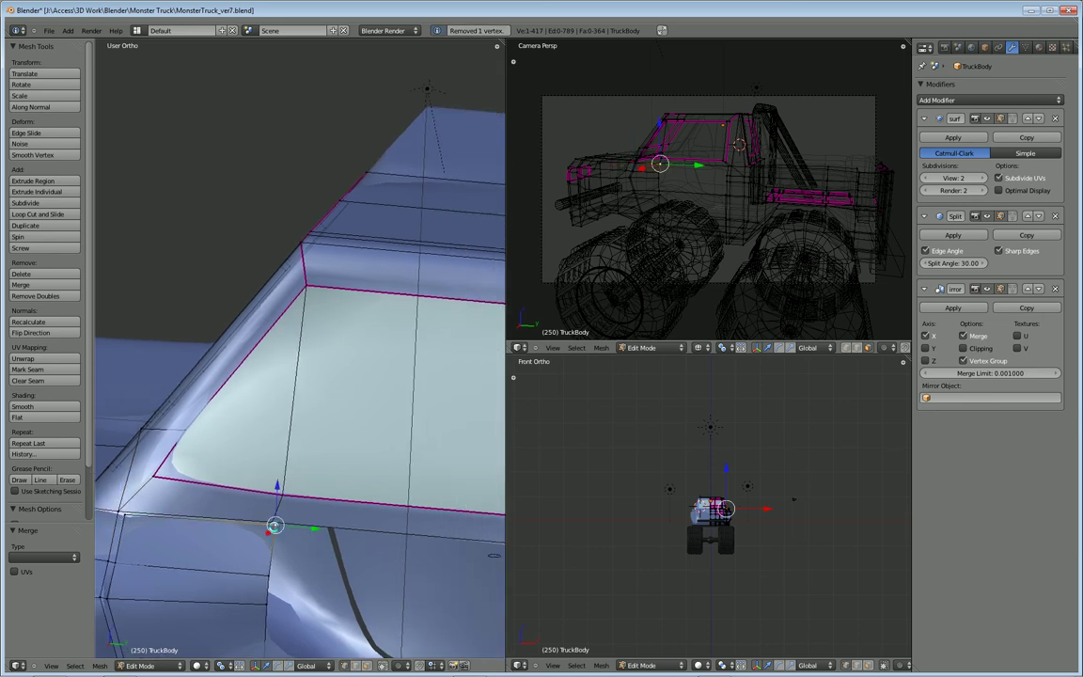
{"action": "left_click", "coordinate": [263, 513]}
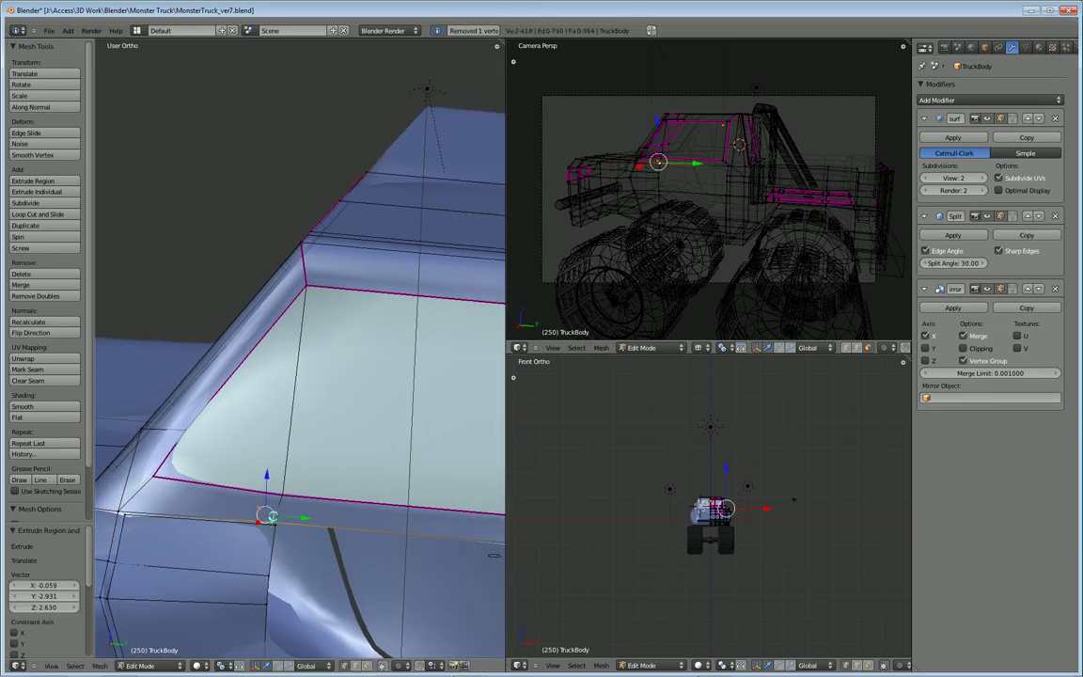
{"action": "key", "text": "alt+m"}
{"action": "left_click", "coordinate": [274, 518]}
Extrude the short rear edge of the upper door opening forward across it and merge its lower vertex at last with the front vertex
{"action": "middle_click_drag", "start_coordinate": [274, 518], "coordinate": [371, 502]}
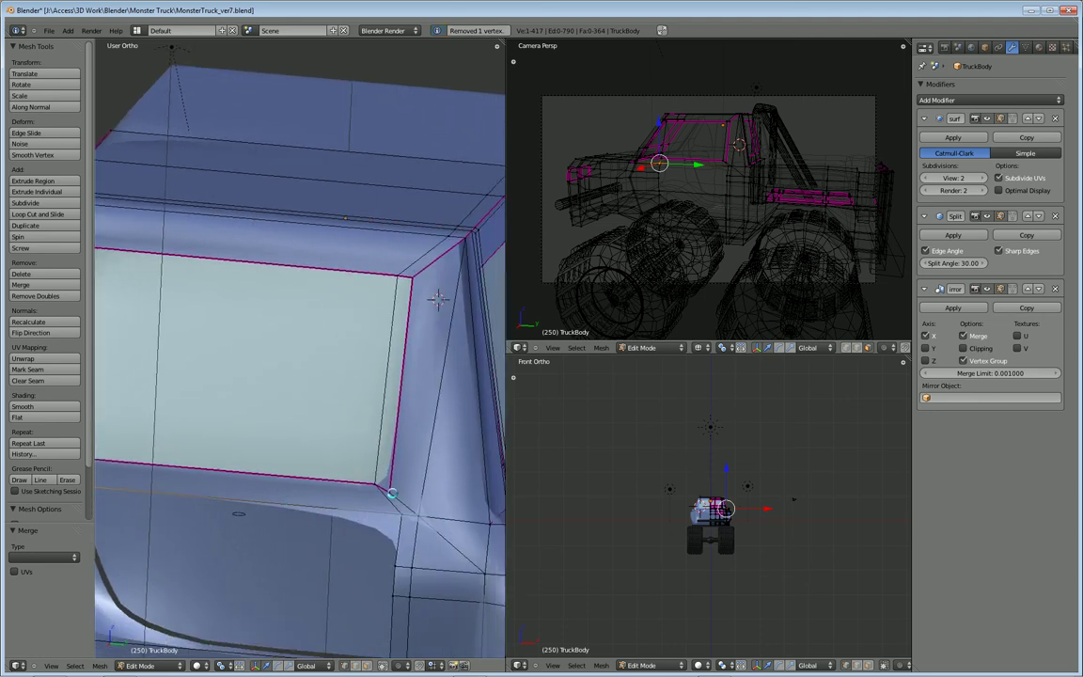
{"action": "mouse_move", "coordinate": [321, 532]}
{"action": "middle_mouse_down"}
{"action": "mouse_move", "coordinate": [290, 533]}
{"action": "mouse_move", "coordinate": [361, 505]}
{"action": "mouse_move", "coordinate": [312, 505]}
{"action": "mouse_move", "coordinate": [280, 525]}
{"action": "mouse_move", "coordinate": [322, 408]}
{"action": "mouse_move", "coordinate": [338, 407]}
{"action": "mouse_move", "coordinate": [331, 437]}
{"action": "mouse_move", "coordinate": [216, 470]}
{"action": "mouse_move", "coordinate": [200, 460]}
{"action": "mouse_move", "coordinate": [259, 493]}
{"action": "mouse_move", "coordinate": [310, 493]}
{"action": "mouse_move", "coordinate": [330, 519]}
{"action": "middle_mouse_up"}
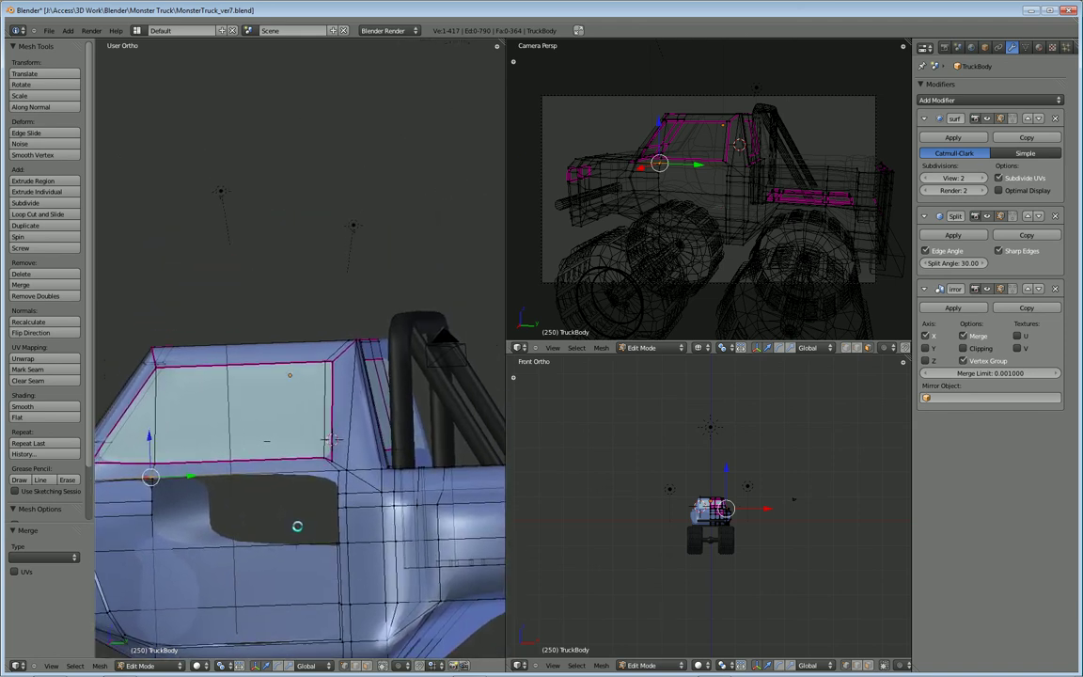
{"action": "right_click", "coordinate": [337, 508], "text": "shift"}
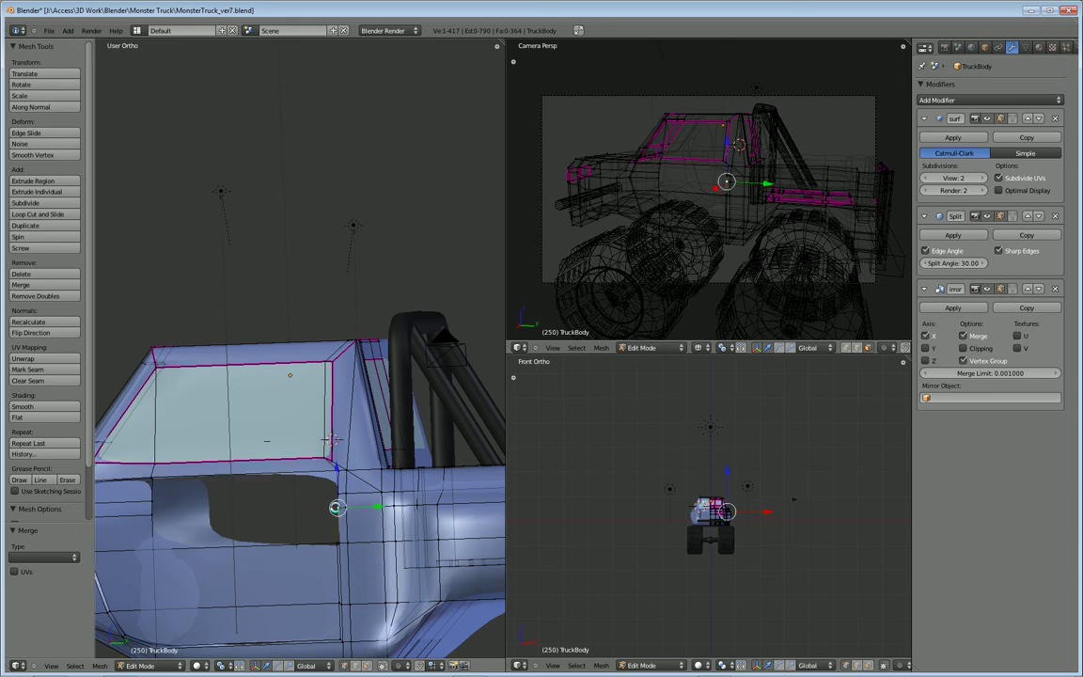
{"action": "key", "text": "g"}
{"action": "key", "text": "shift+z"}
{"action": "key", "text": "shift+z"}
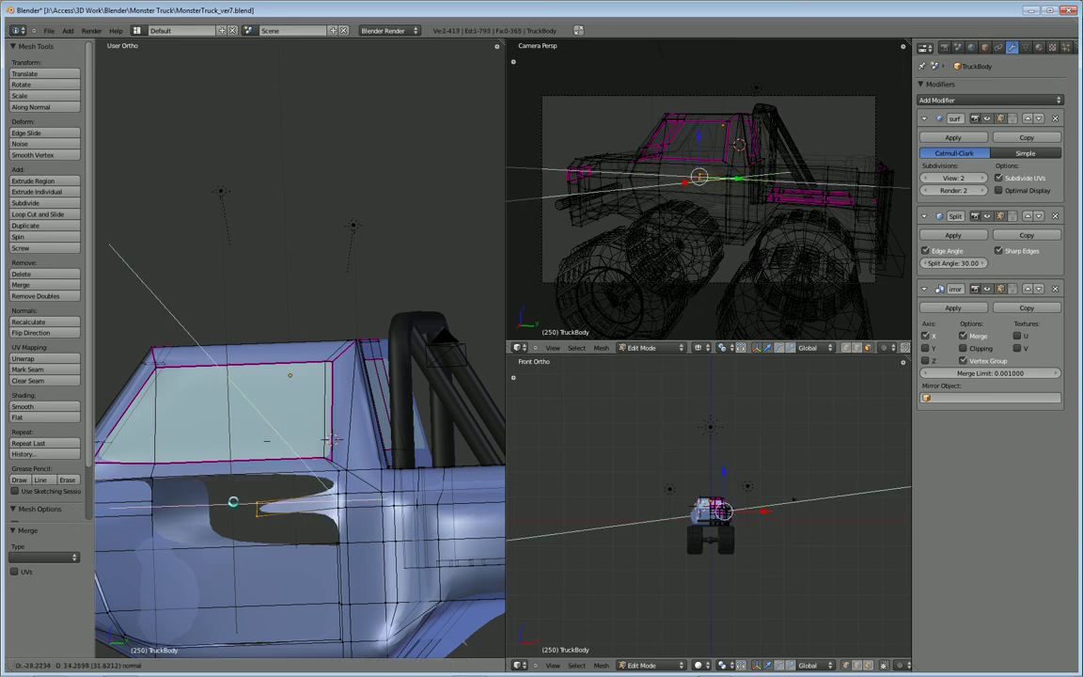
{"action": "left_click", "coordinate": [181, 513]}
{"action": "right_click", "coordinate": [183, 515]}
{"action": "right_click", "coordinate": [159, 513], "text": "shift"}
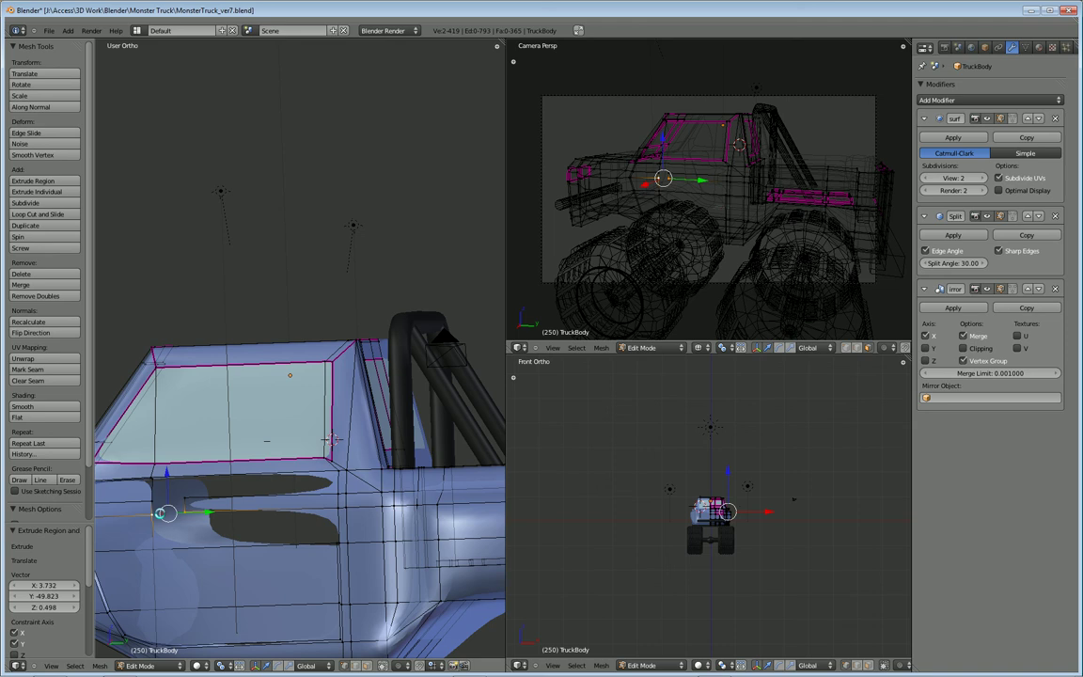
{"action": "key", "text": "alt+m"}
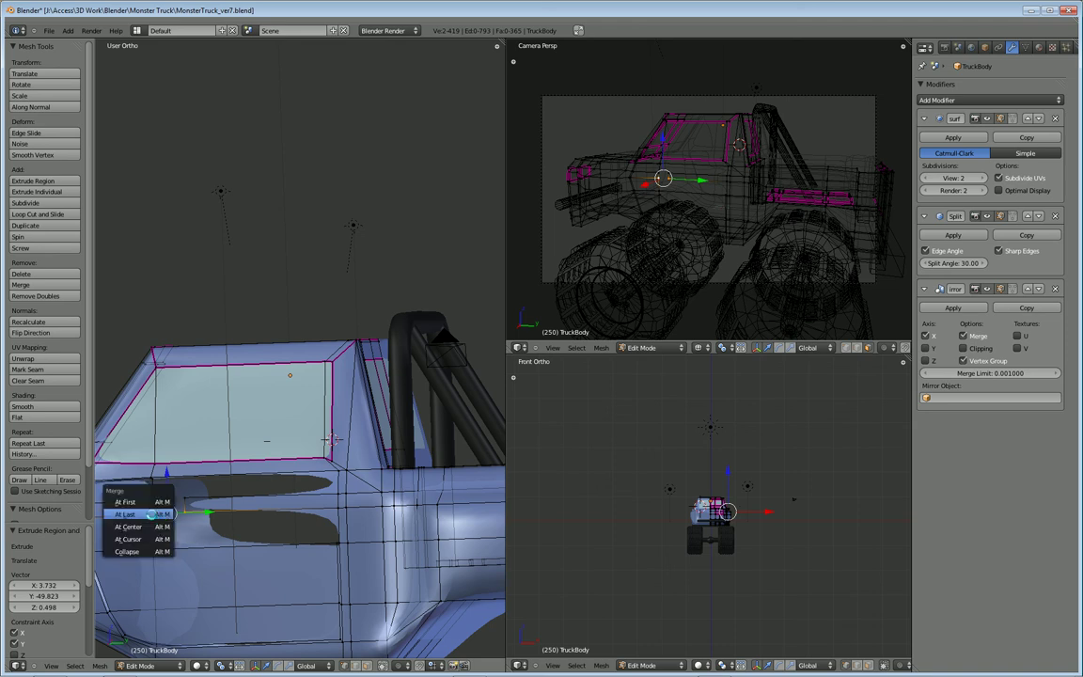
{"action": "left_click", "coordinate": [132, 515]}
Try to extrude the edge at the front end of the new door strip, and undo the extrusion
{"action": "key", "text": "g"}
{"action": "key", "text": "shift+z"}
{"action": "key", "text": "shift+z"}
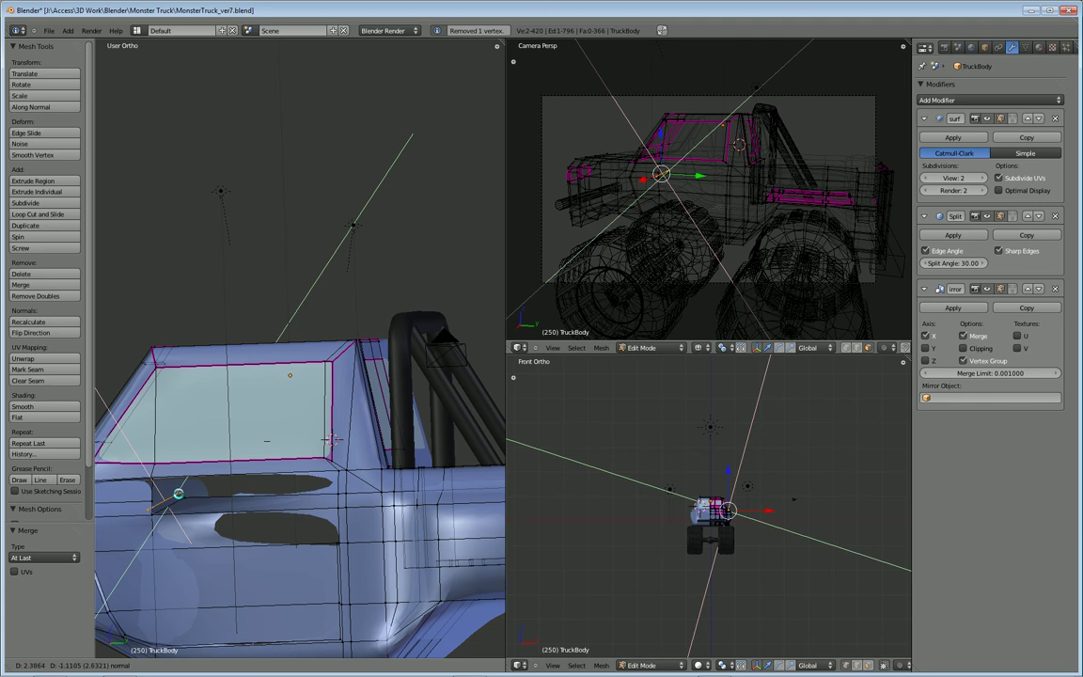
{"action": "key", "text": "Return"}
{"action": "key", "text": "ctrl+z"}
{"action": "key", "text": "ctrl+z"}
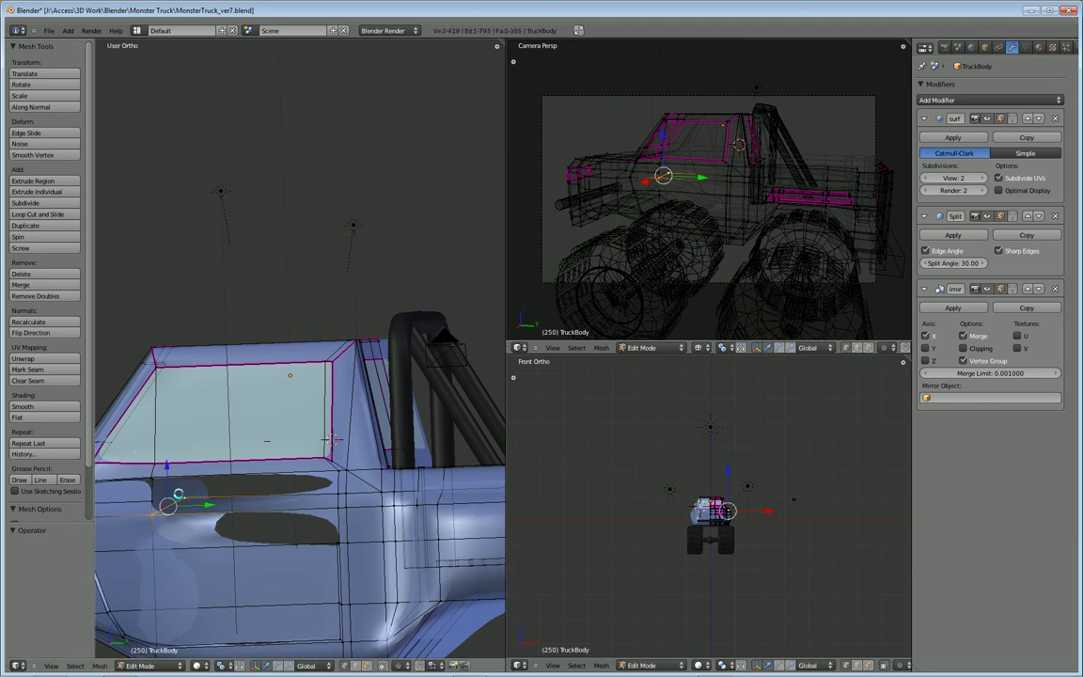
Merge the free lower vertex at the front end of the new door strip at last with the adjoining front vertex
{"action": "right_click", "coordinate": [155, 501], "text": "shift"}
{"action": "key", "text": "alt+m"}
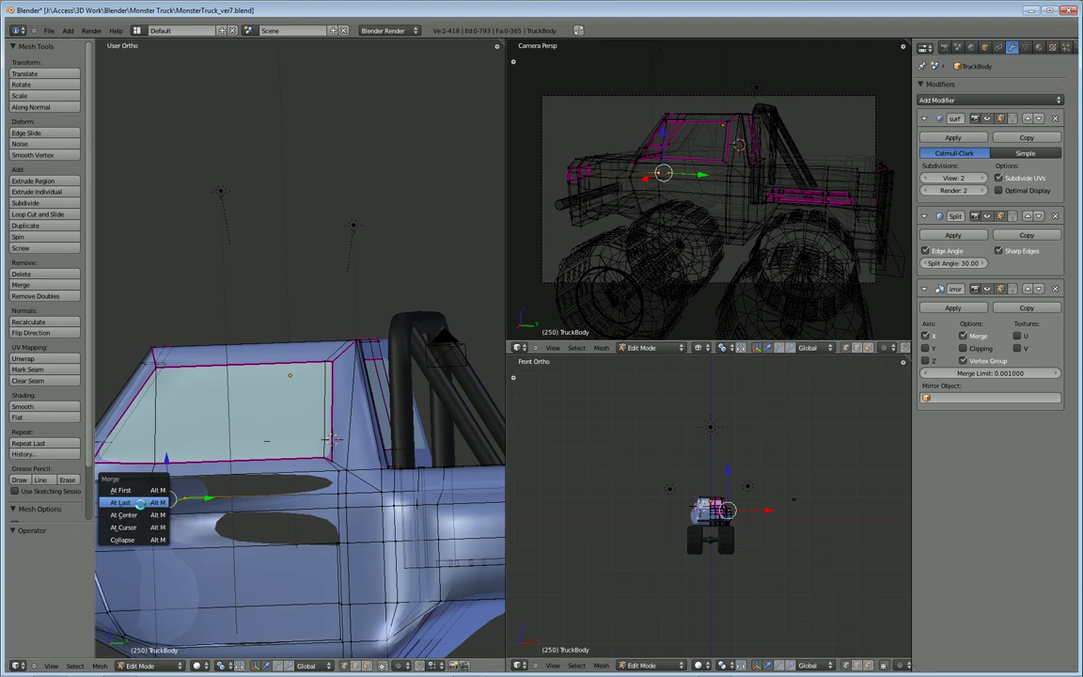
{"action": "left_click", "coordinate": [140, 504]}
Merge the free upper vertex of the door strip at last with the vertex just below the side window's front divider
{"action": "middle_click_drag", "start_coordinate": [178, 474], "coordinate": [210, 519]}
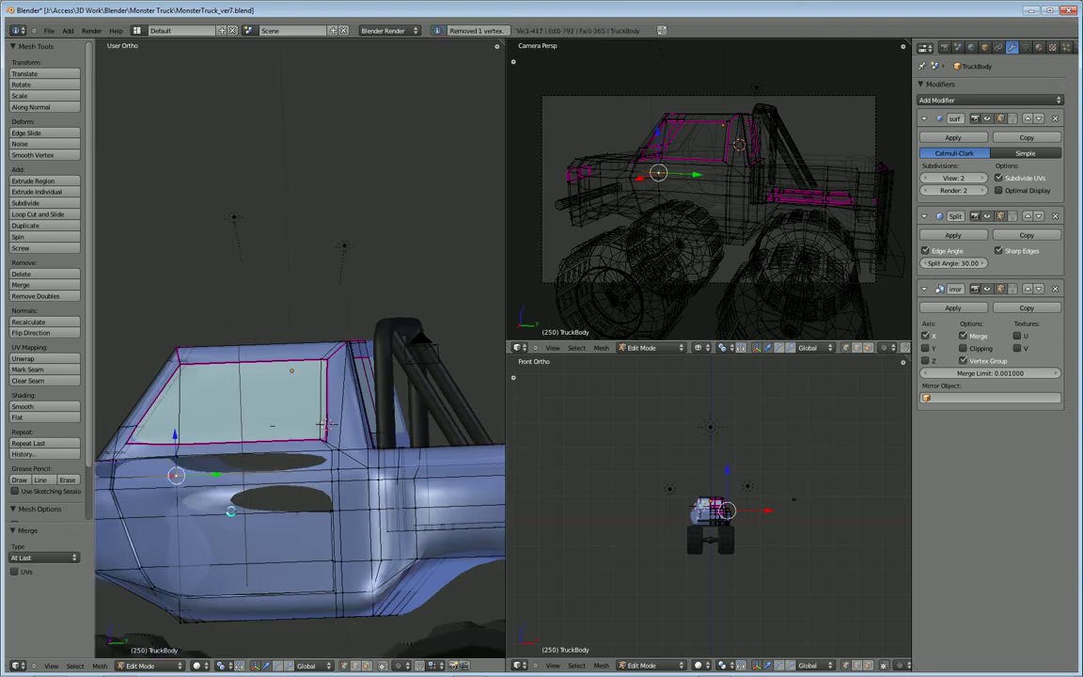
{"action": "middle_click_drag", "start_coordinate": [327, 425], "coordinate": [440, 467]}
{"action": "scroll", "coordinate": [358, 376], "scroll_direction": "up", "scroll_amount": 3}
{"action": "mouse_move", "coordinate": [371, 467]}
{"action": "middle_mouse_down"}
{"action": "mouse_move", "coordinate": [350, 453]}
{"action": "mouse_move", "coordinate": [377, 470]}
{"action": "middle_mouse_up"}
{"action": "middle_click_drag", "start_coordinate": [342, 434], "coordinate": [321, 493]}
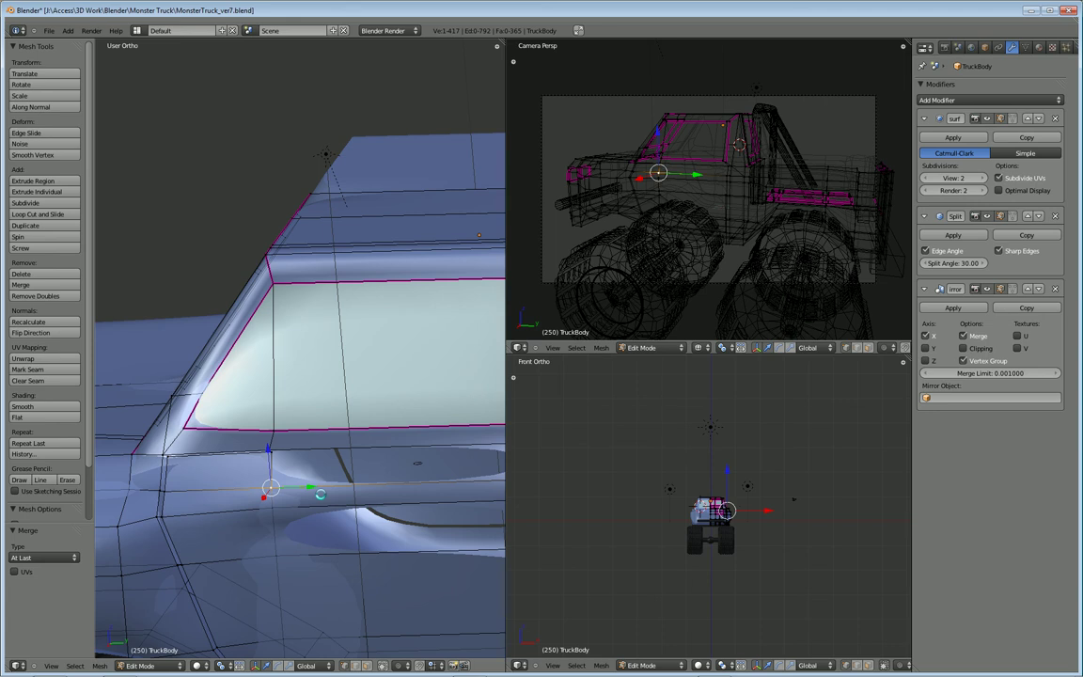
{"action": "scroll", "coordinate": [320, 493], "scroll_direction": "up", "scroll_amount": 3}
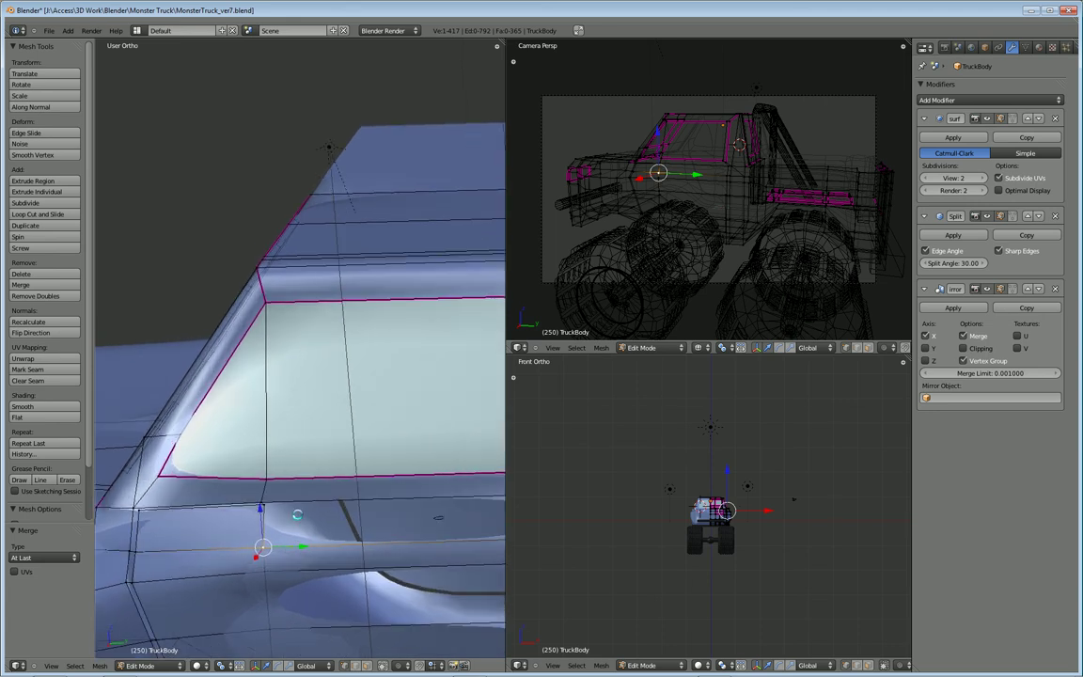
{"action": "middle_click_drag", "start_coordinate": [321, 494], "coordinate": [307, 546]}
{"action": "left_click_drag", "start_coordinate": [266, 511], "coordinate": [263, 492]}
{"action": "key", "text": "alt+m"}
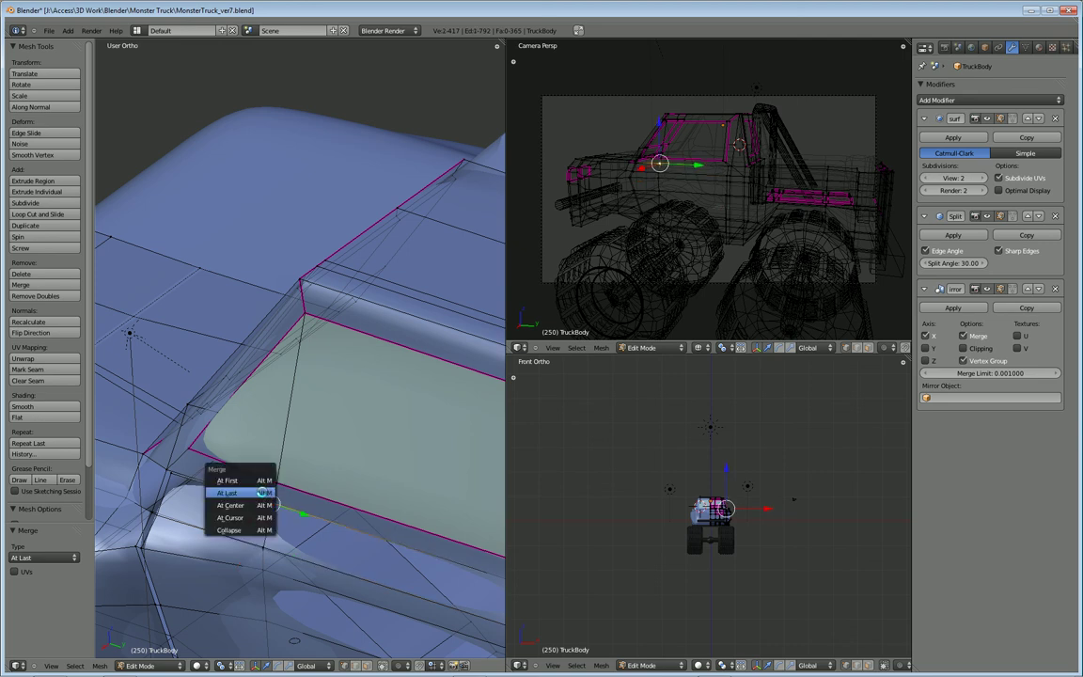
{"action": "left_click", "coordinate": [262, 493]}
Fill the narrow opening below the side window and the larger opening beneath it with faces between their long edges
{"action": "middle_click_drag", "start_coordinate": [235, 442], "coordinate": [242, 495]}
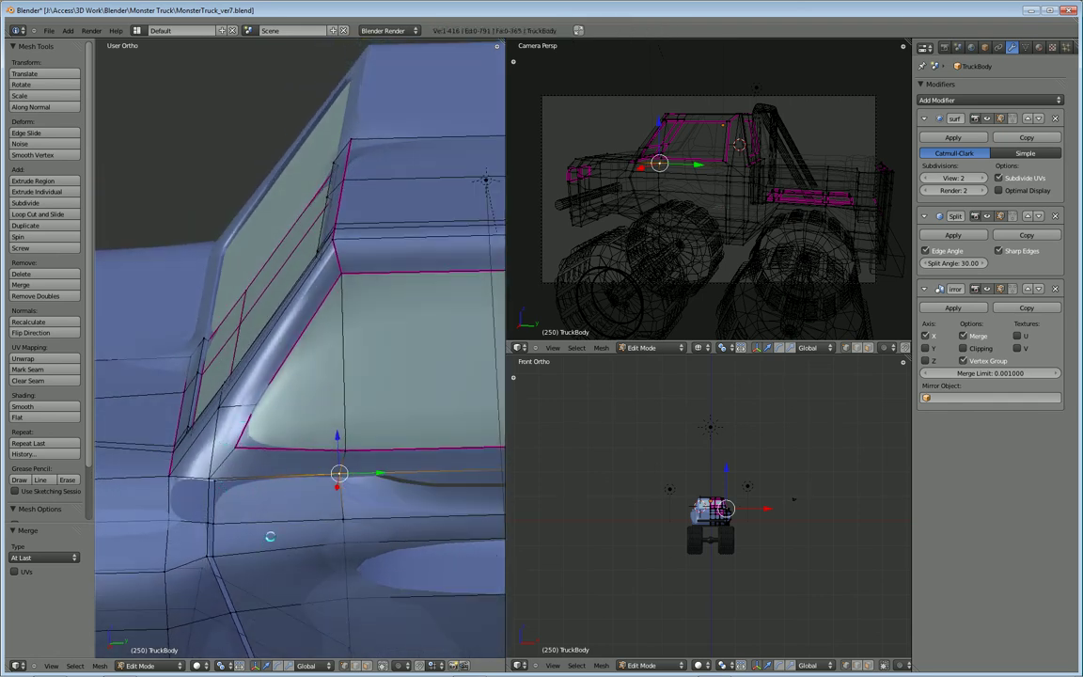
{"action": "middle_click_drag", "start_coordinate": [377, 503], "coordinate": [341, 491], "text": "shift"}
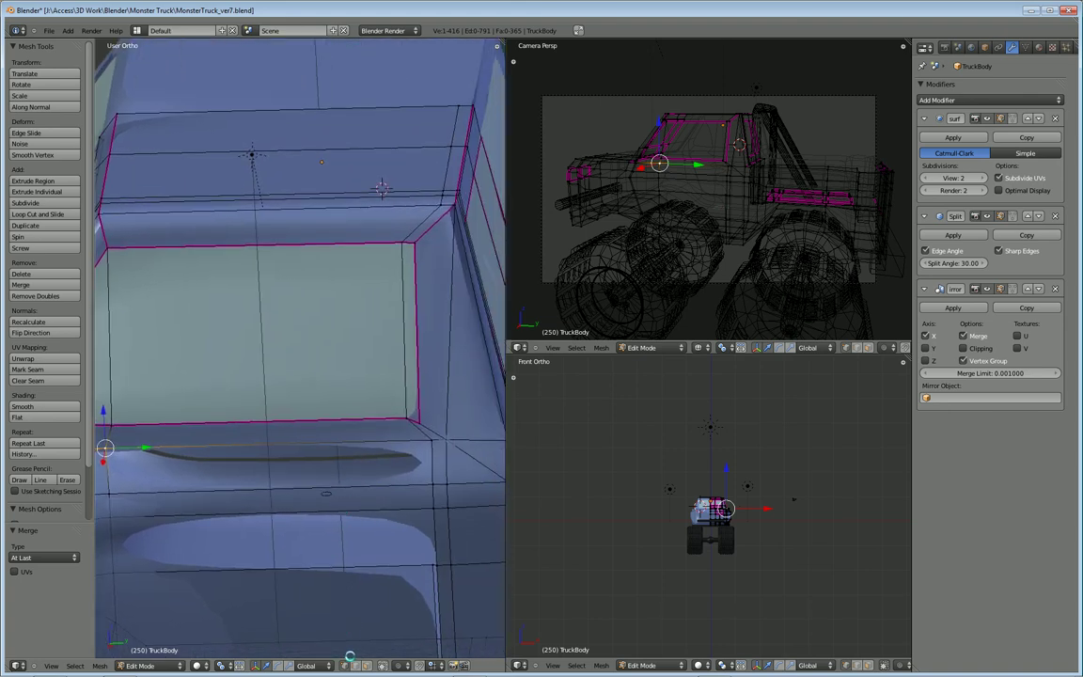
{"action": "key", "text": "a"}
{"action": "right_click", "coordinate": [341, 439]}
{"action": "right_click", "coordinate": [334, 486], "text": "shift"}
{"action": "key", "text": "f"}
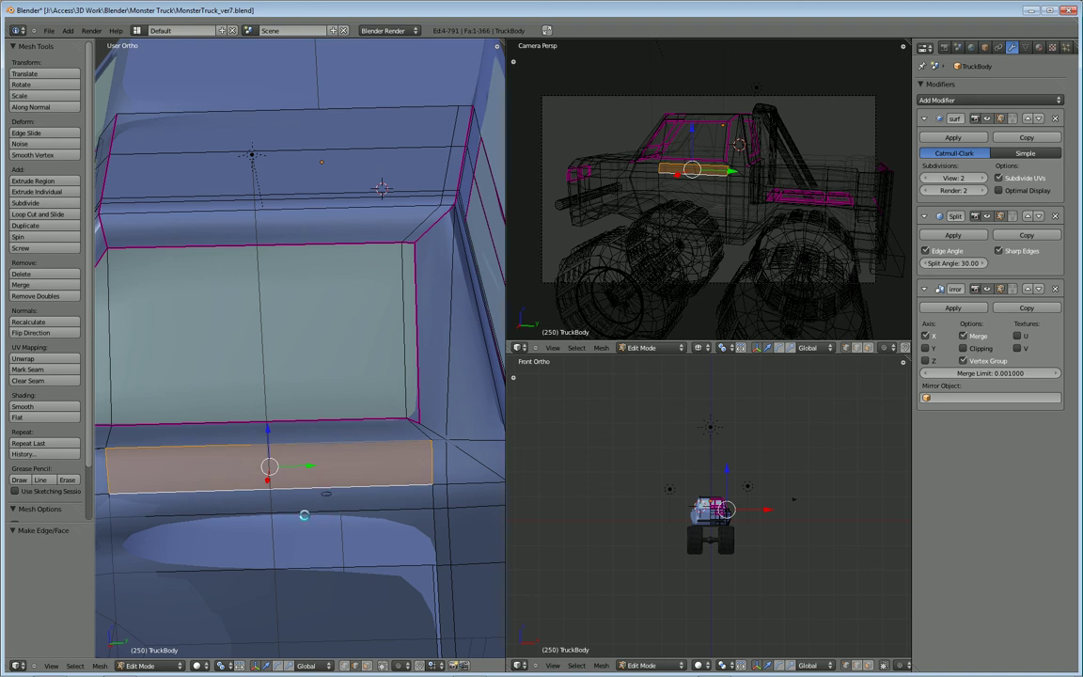
{"action": "right_click", "coordinate": [305, 512]}
{"action": "right_click", "coordinate": [295, 568], "text": "shift"}
{"action": "key", "text": "f"}
Fill the small gap at the base of the windshield pillar, ahead of the door, with a face
{"action": "middle_click_drag", "start_coordinate": [295, 568], "coordinate": [268, 448]}
{"action": "middle_click_drag", "start_coordinate": [224, 377], "coordinate": [375, 398]}
{"action": "scroll", "coordinate": [375, 399], "scroll_direction": "up", "scroll_amount": 3}
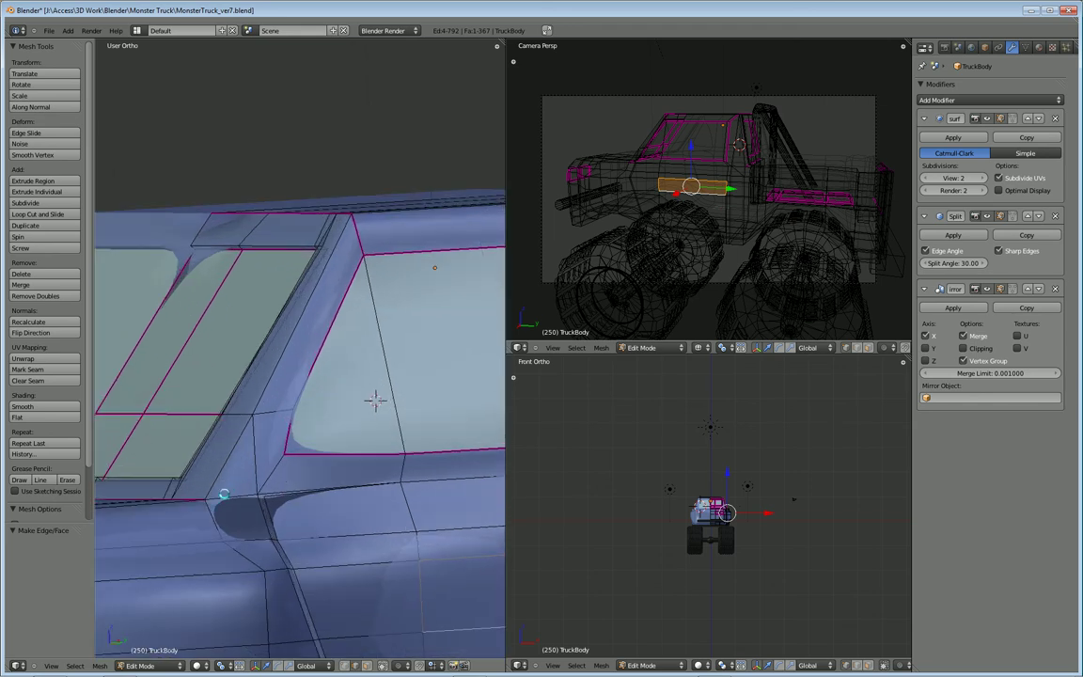
{"action": "right_click", "coordinate": [237, 513]}
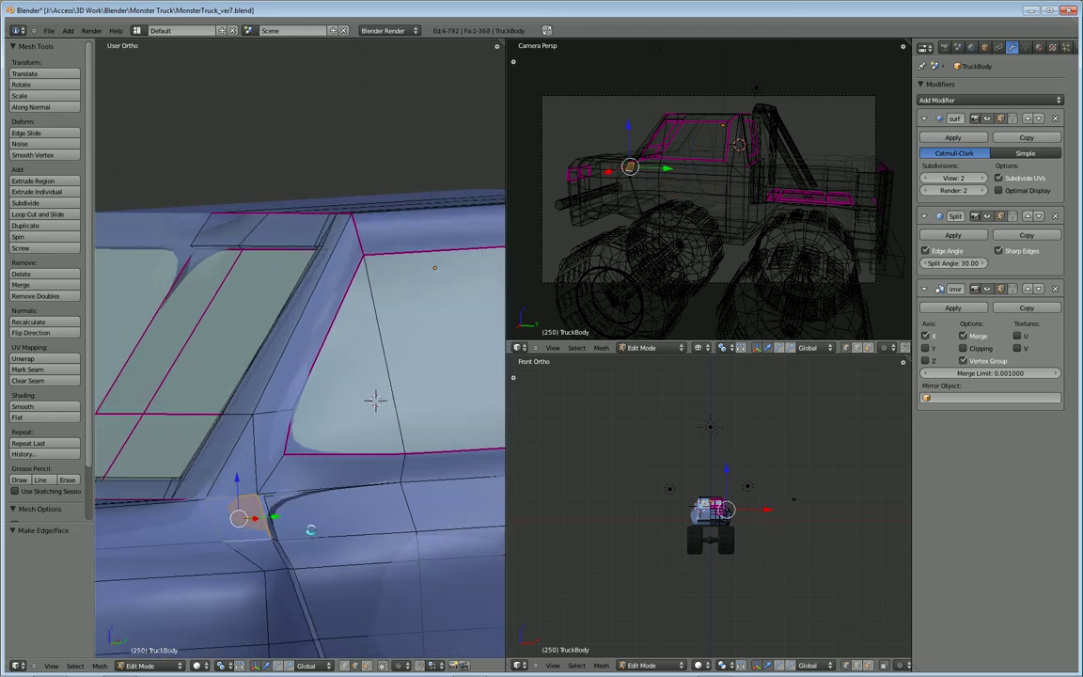
Try a loop cut across the upper door, and undo it together with the newly filled door and front corner faces
{"action": "scroll", "coordinate": [375, 400], "scroll_direction": "down", "scroll_amount": 2}
{"action": "middle_click_drag", "start_coordinate": [350, 377], "coordinate": [459, 229]}
{"action": "scroll", "coordinate": [442, 246], "scroll_direction": "up", "scroll_amount": 1}
{"action": "scroll", "coordinate": [440, 249], "scroll_direction": "down", "scroll_amount": 2}
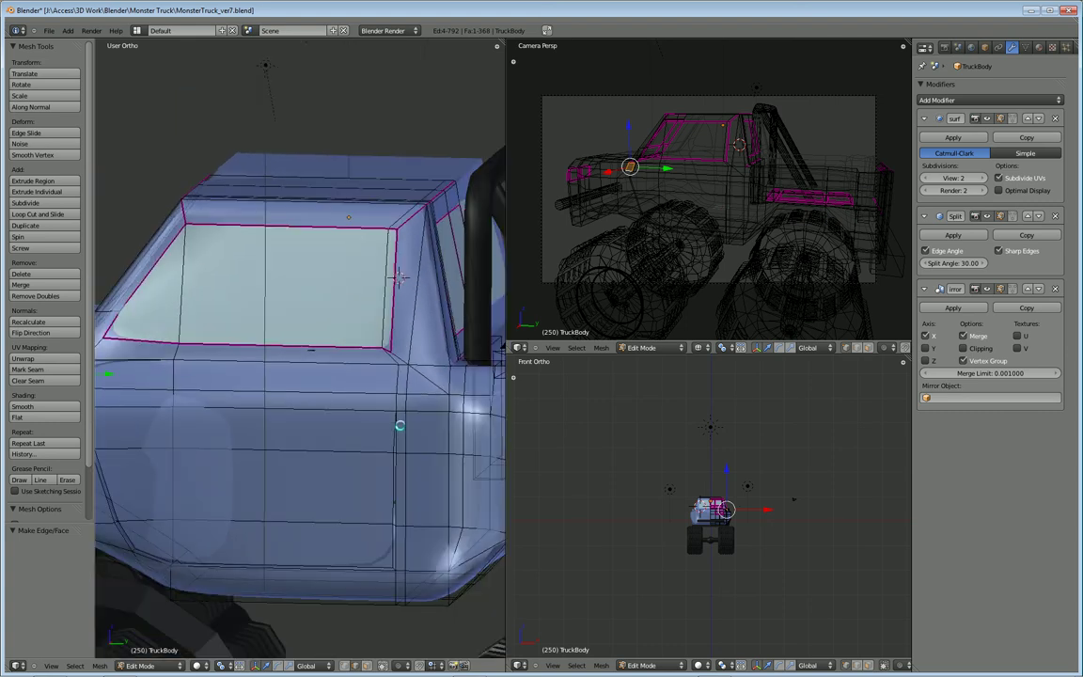
{"action": "scroll", "coordinate": [423, 260], "scroll_direction": "up", "scroll_amount": 1}
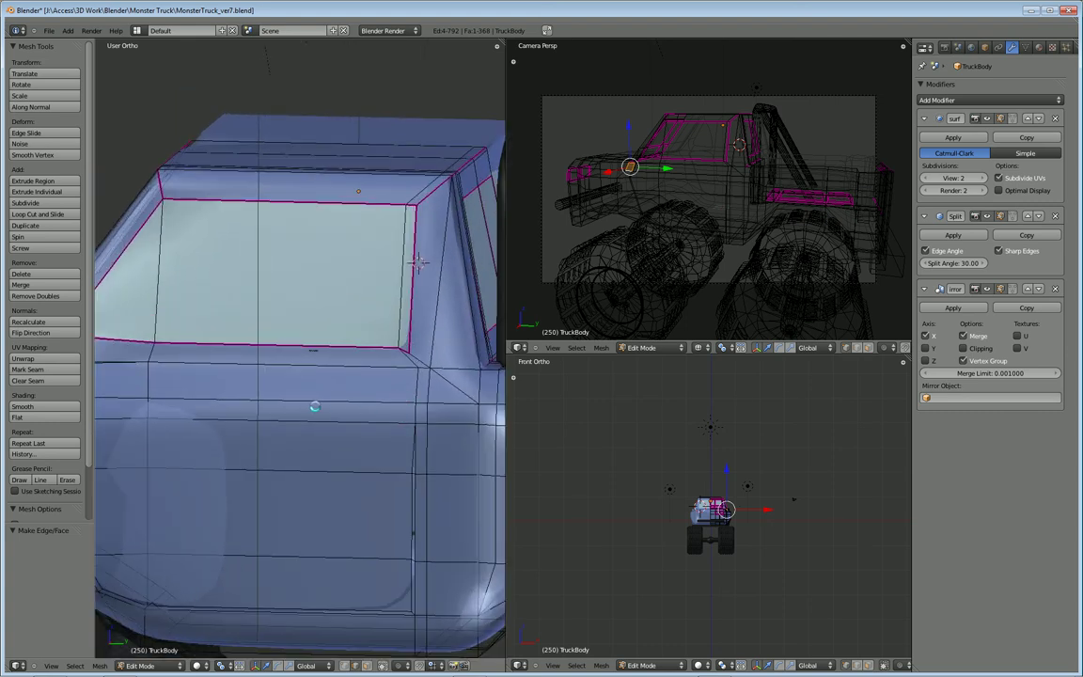
{"action": "scroll", "coordinate": [417, 263], "scroll_direction": "down", "scroll_amount": 2}
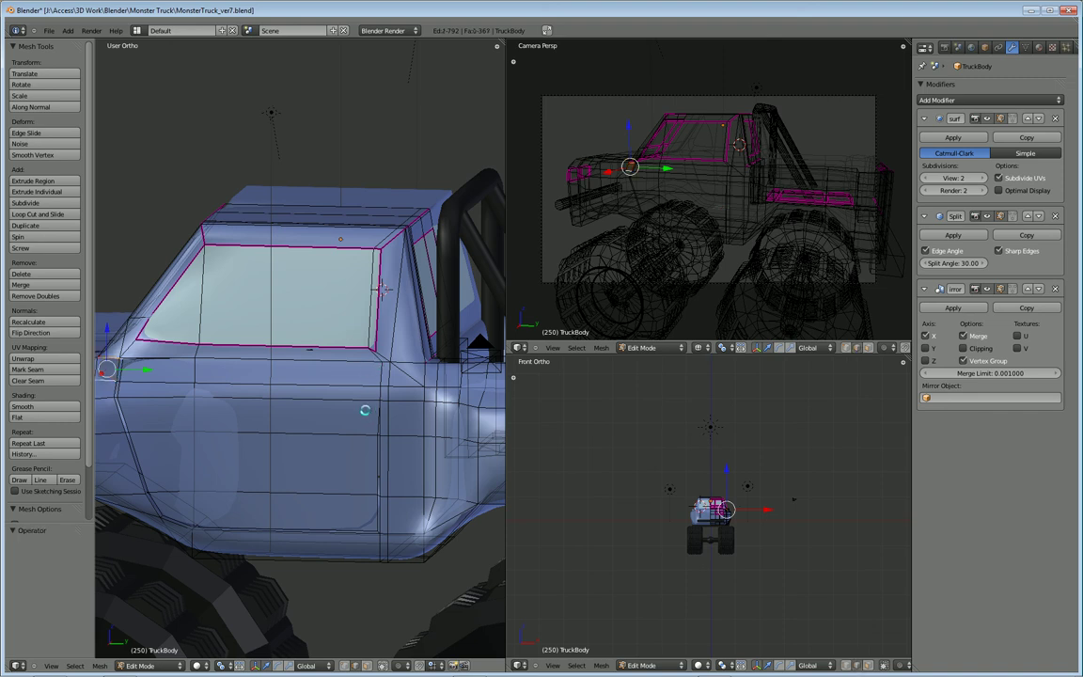
{"action": "key", "text": "ctrl+r"}
{"action": "left_click", "coordinate": [364, 410]}
{"action": "left_click", "coordinate": [365, 410]}
{"action": "key", "text": "ctrl+z"}
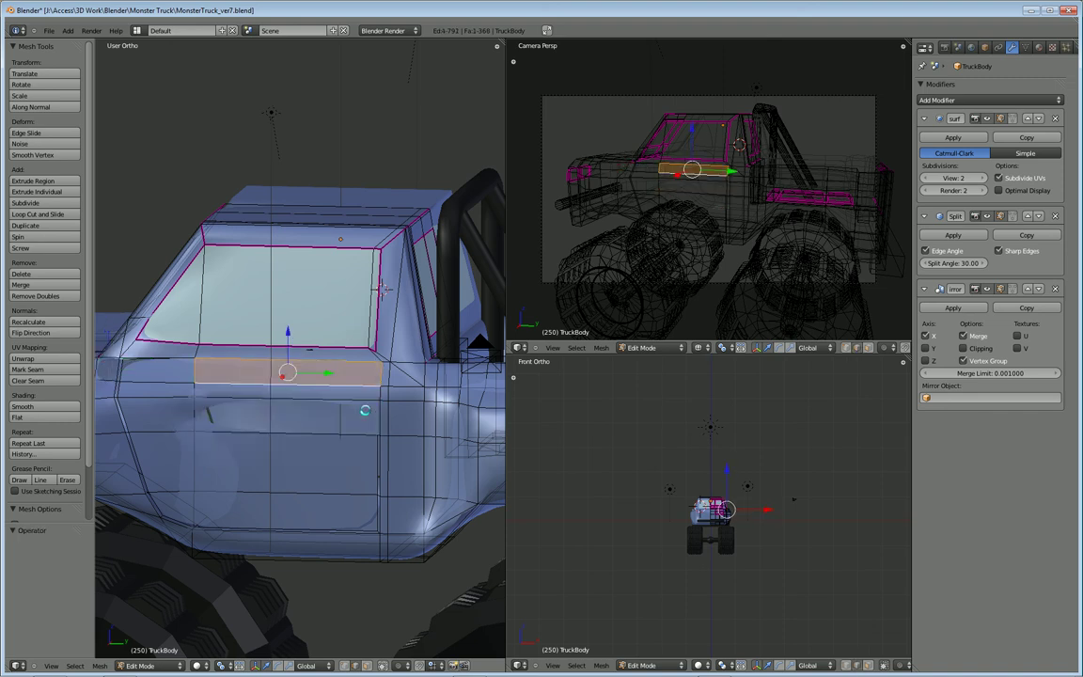
{"action": "key", "text": "ctrl+z"}
{"action": "key", "text": "ctrl+z"}
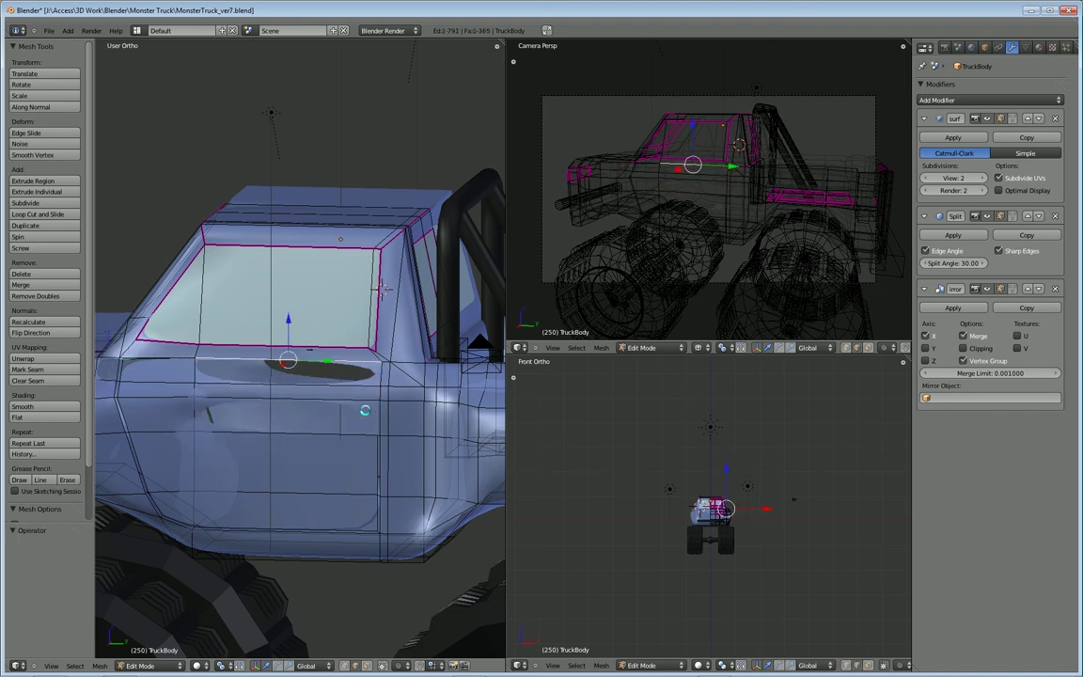
{"action": "key", "text": "ctrl+z"}
Delete the long narrow face running across the upper door between the two openings
{"action": "scroll", "coordinate": [382, 289], "scroll_direction": "up", "scroll_amount": 2}
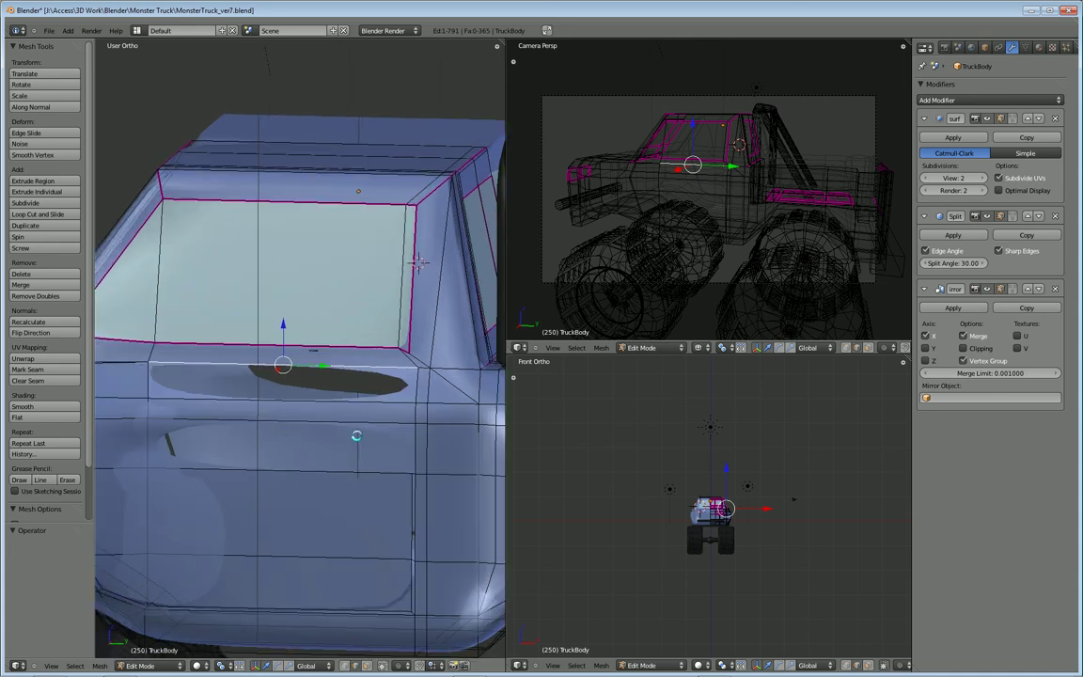
{"action": "left_click", "coordinate": [364, 665]}
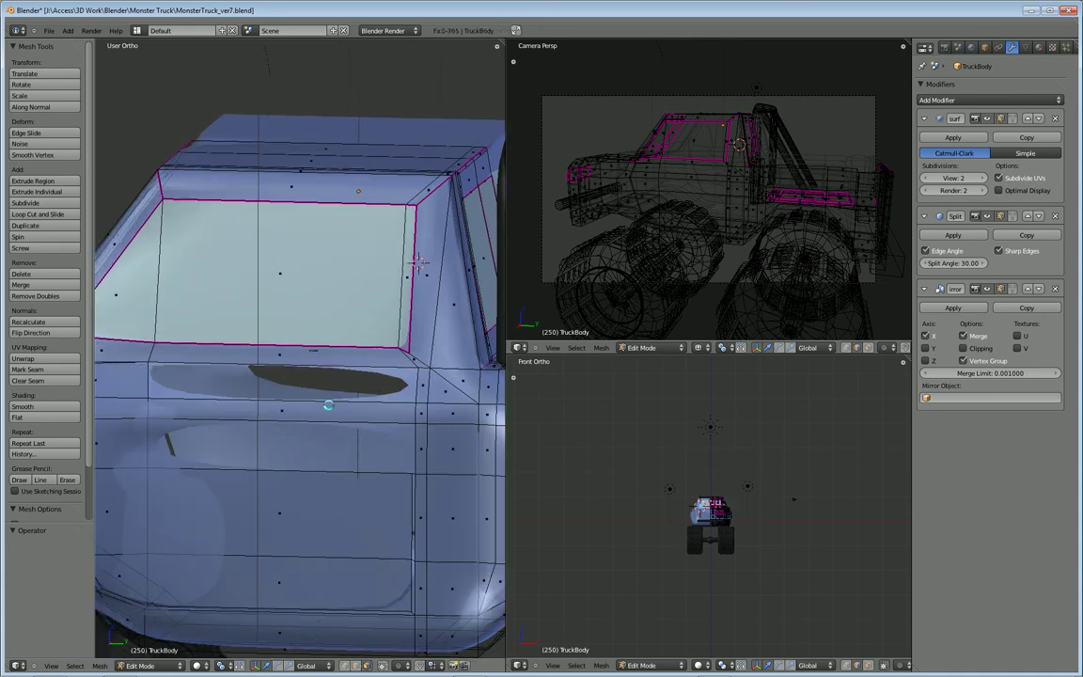
{"action": "right_click", "coordinate": [282, 411]}
{"action": "key", "text": "x"}
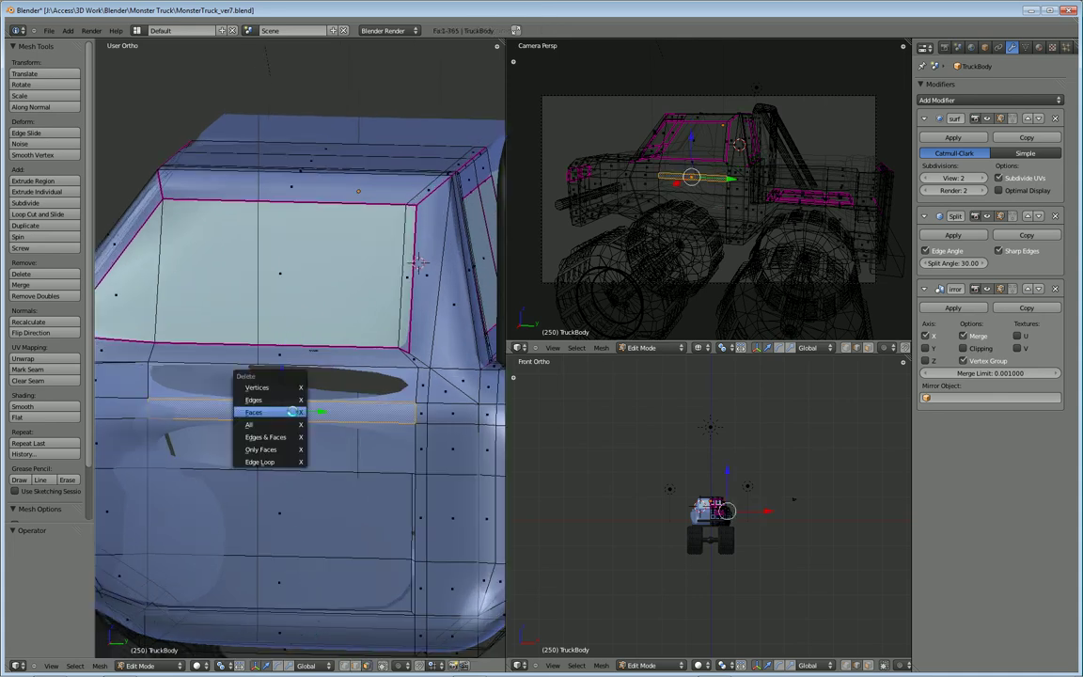
{"action": "left_click", "coordinate": [296, 407]}
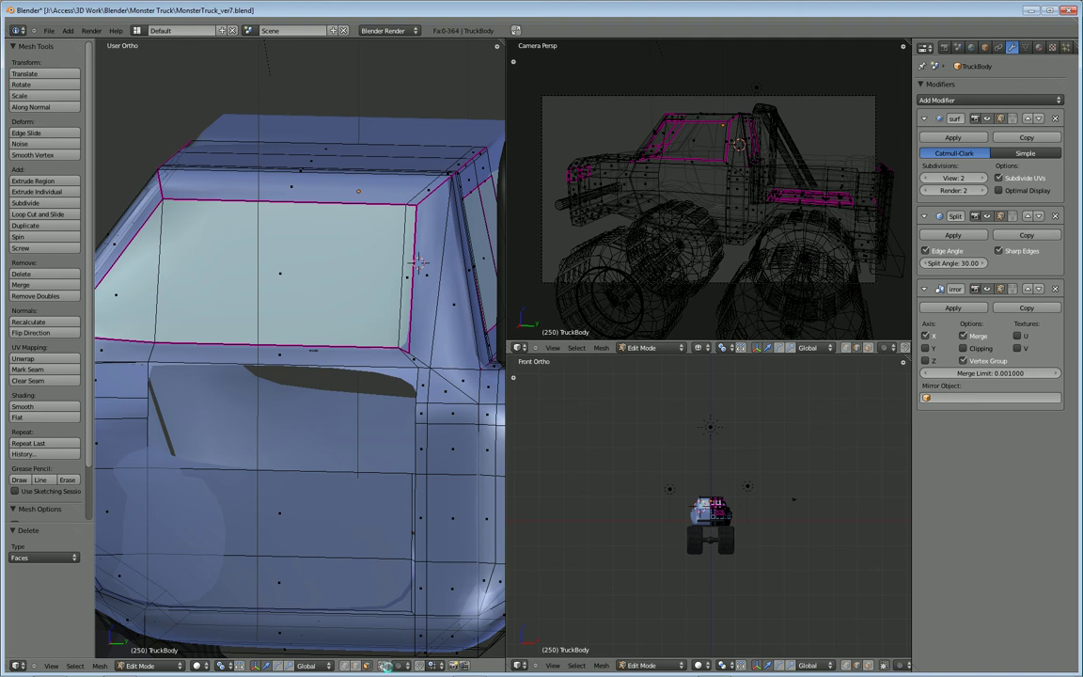
Extrude the three rear edges of the upper door opening and move them -0.901 along Y
{"action": "left_click", "coordinate": [355, 667]}
{"action": "right_click", "coordinate": [415, 381]}
{"action": "right_click", "coordinate": [416, 412], "text": "shift"}
{"action": "right_click", "coordinate": [416, 440], "text": "shift"}
{"action": "key", "text": "g"}
{"action": "key", "text": "y"}
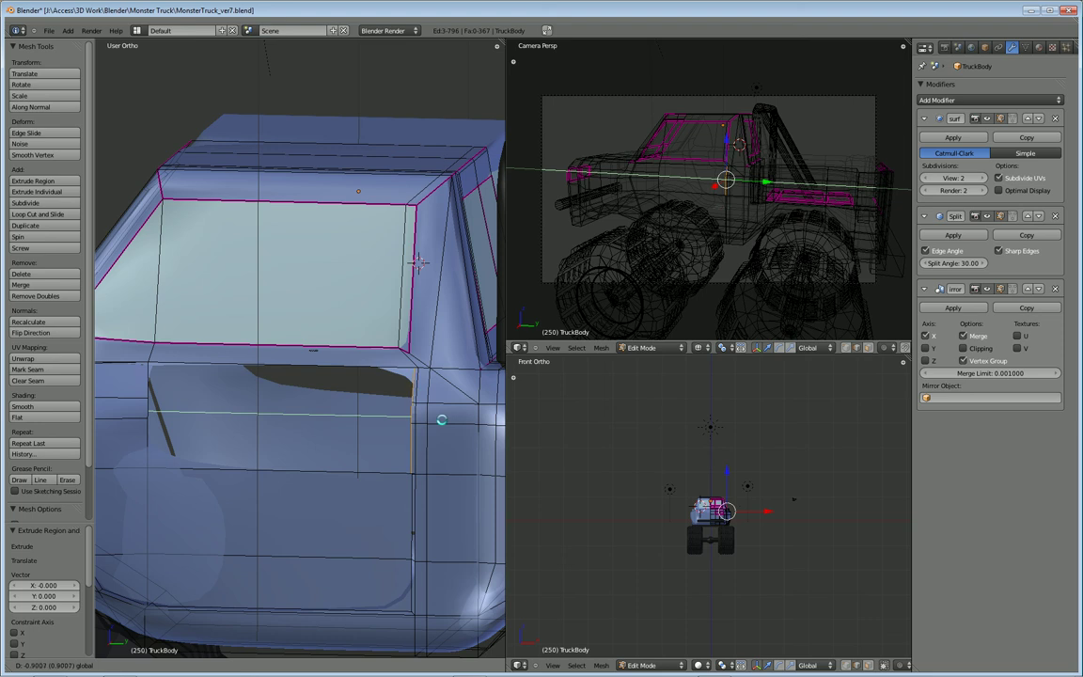
{"action": "left_click", "coordinate": [419, 261]}
Extrude the three rear edges again and move them -54.564 along Y, close to the front side of the opening
{"action": "middle_click_drag", "start_coordinate": [419, 262], "coordinate": [423, 376]}
{"action": "middle_click_drag", "start_coordinate": [278, 523], "coordinate": [322, 429]}
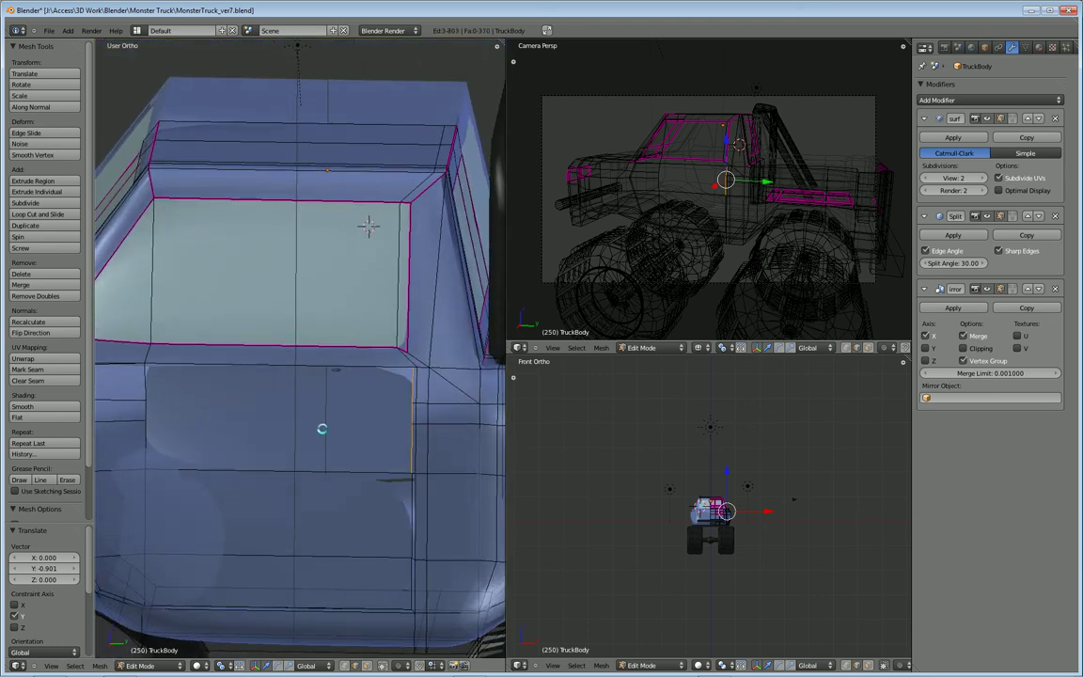
{"action": "key", "text": "g"}
{"action": "key", "text": "y"}
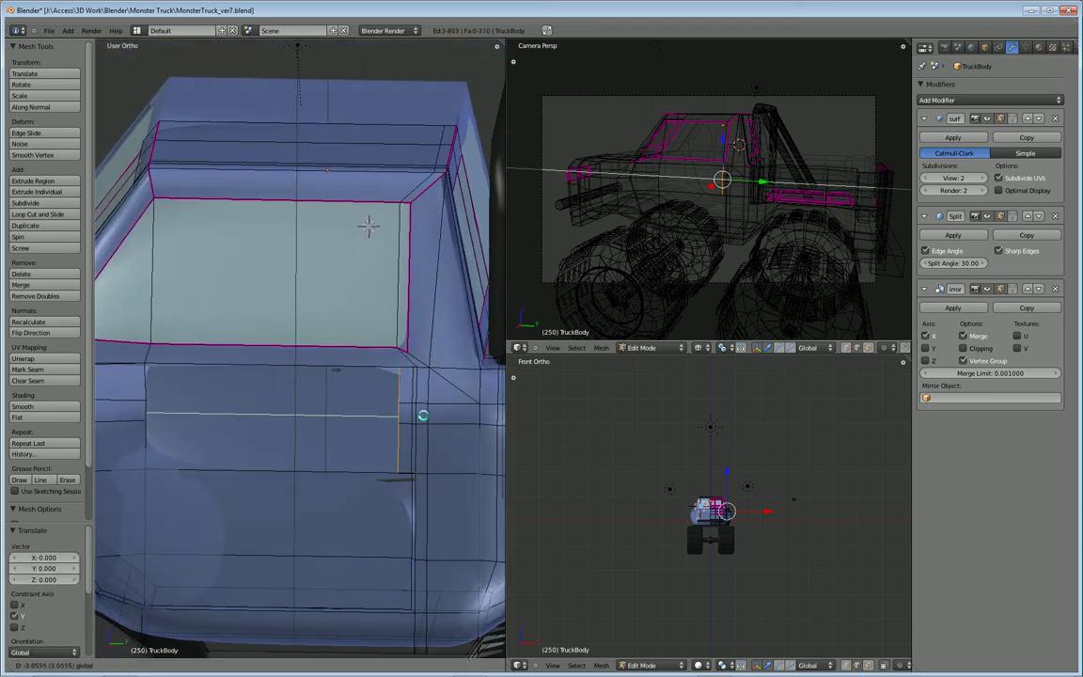
{"action": "left_click", "coordinate": [210, 384]}
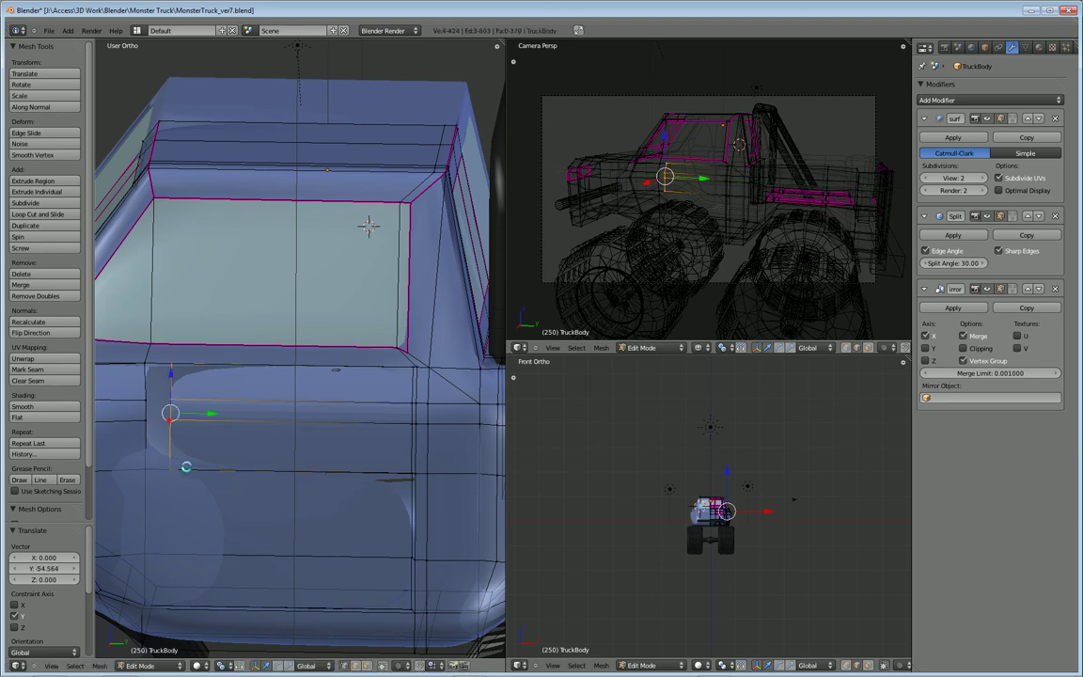
Merge the two lower front vertices of the extruded door faces at last with the matching vertices on the opening's front edge
{"action": "right_click", "coordinate": [151, 468]}
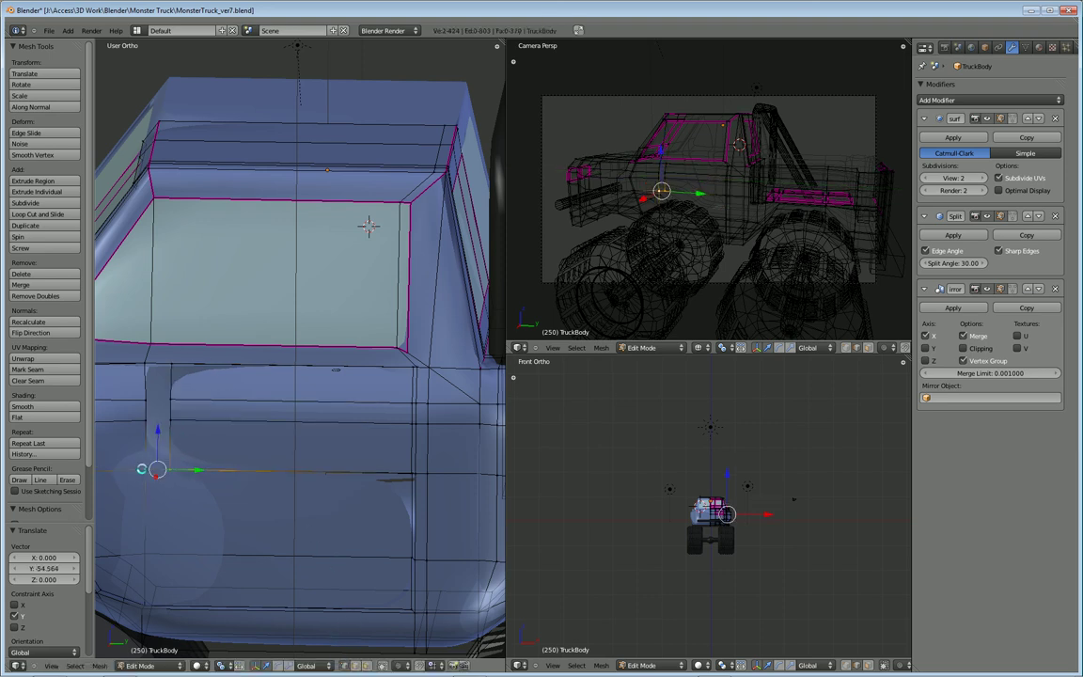
{"action": "key", "text": "alt+m"}
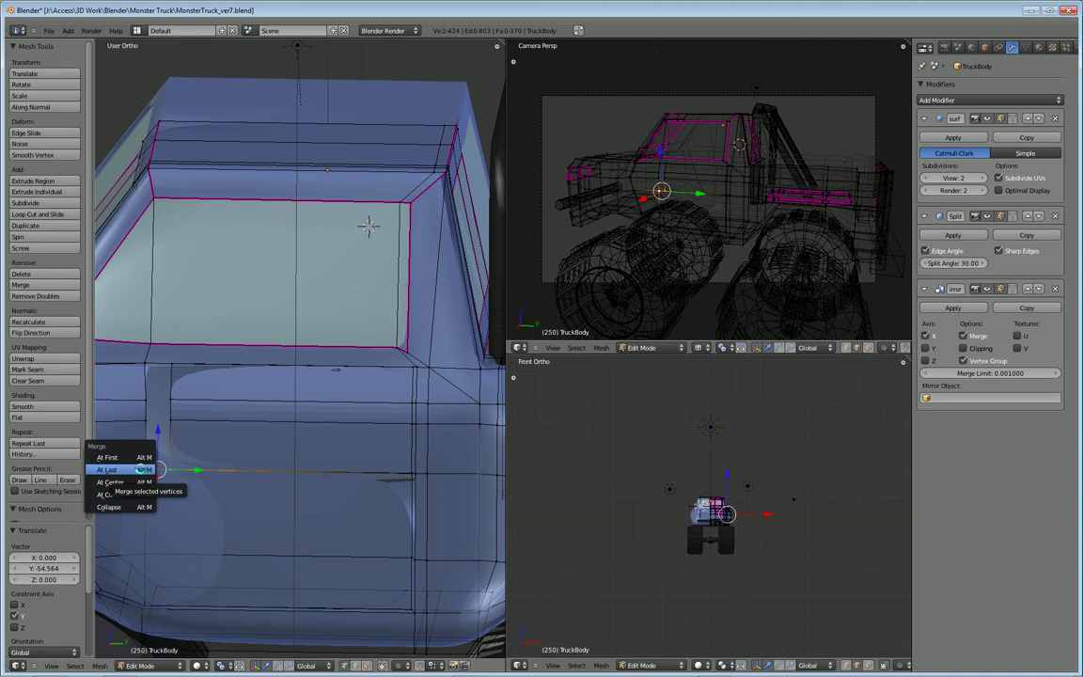
{"action": "left_click", "coordinate": [111, 466]}
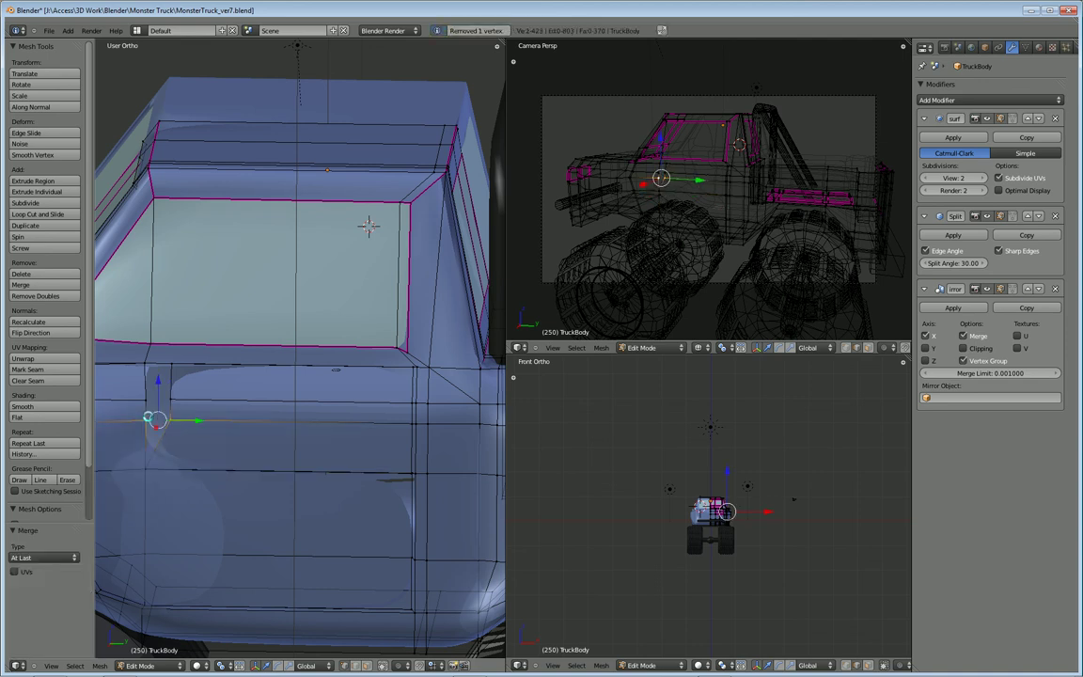
{"action": "key", "text": "alt+m"}
{"action": "left_click", "coordinate": [141, 415]}
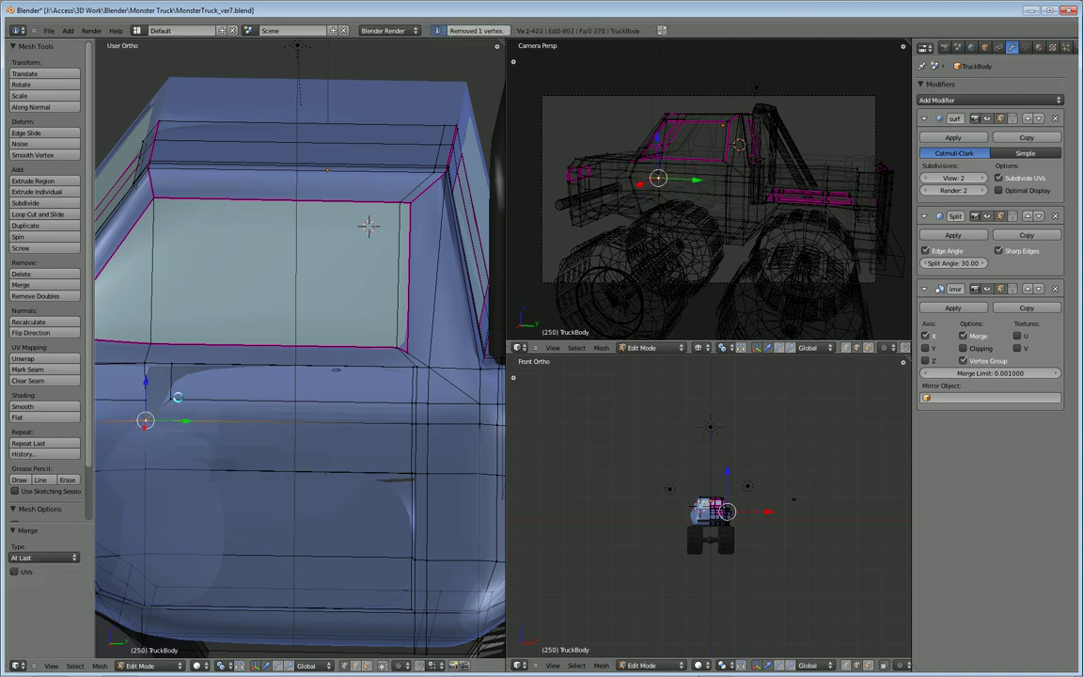
Merge the two upper front vertices of the extruded door faces at last with the matching vertices below the side window
{"action": "key", "text": "ctrl+z"}
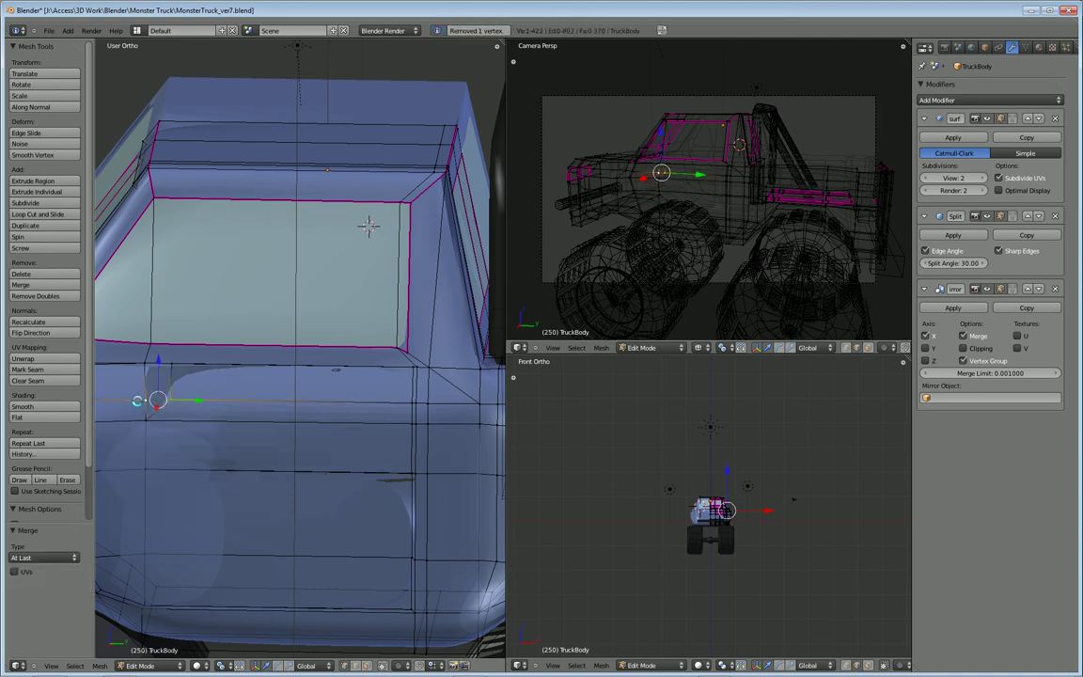
{"action": "key", "text": "alt+m"}
{"action": "left_click", "coordinate": [137, 401]}
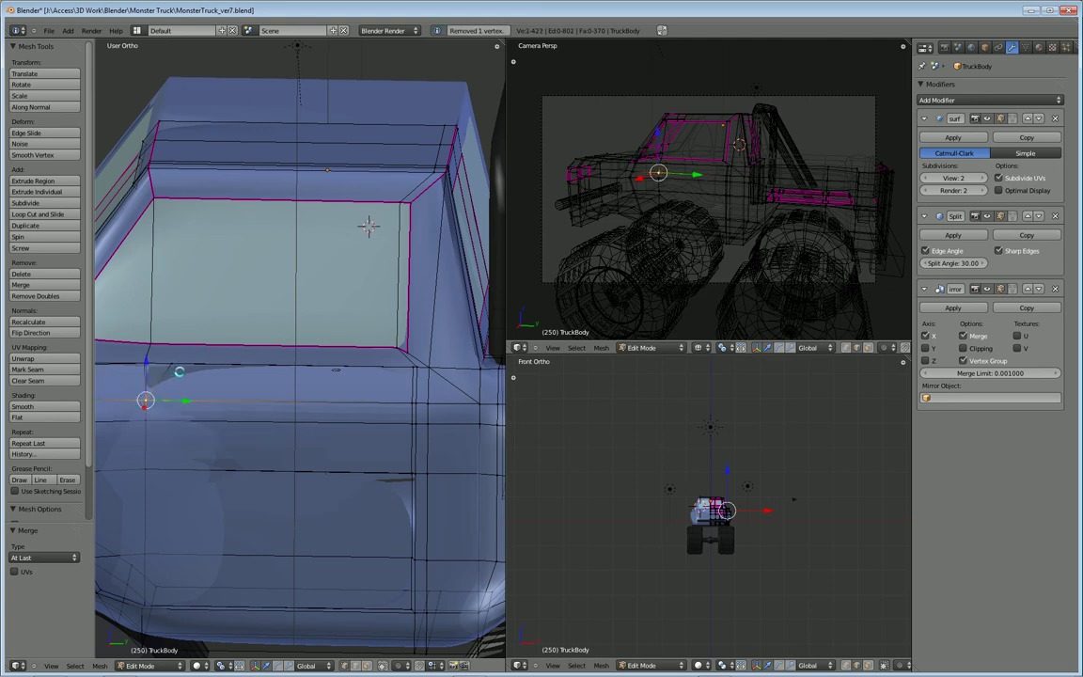
{"action": "middle_click_drag", "start_coordinate": [368, 226], "coordinate": [430, 259]}
{"action": "right_click", "coordinate": [195, 364]}
{"action": "right_click", "coordinate": [172, 361], "text": "shift"}
{"action": "key", "text": "alt+m"}
{"action": "left_click", "coordinate": [197, 331]}
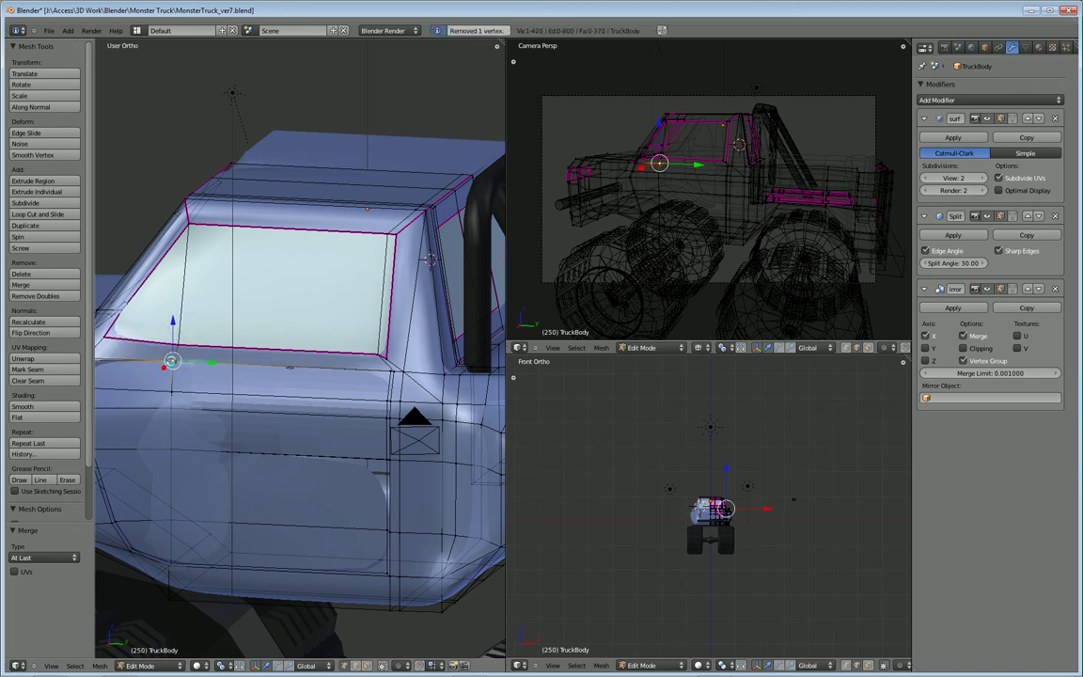
Merge the pair of close vertices at the lower rear corner of the filled door area at center
{"action": "middle_click_drag", "start_coordinate": [346, 493], "coordinate": [218, 506]}
{"action": "scroll", "coordinate": [359, 467], "scroll_direction": "down", "scroll_amount": 1}
{"action": "scroll", "coordinate": [365, 476], "scroll_direction": "up", "scroll_amount": 3}
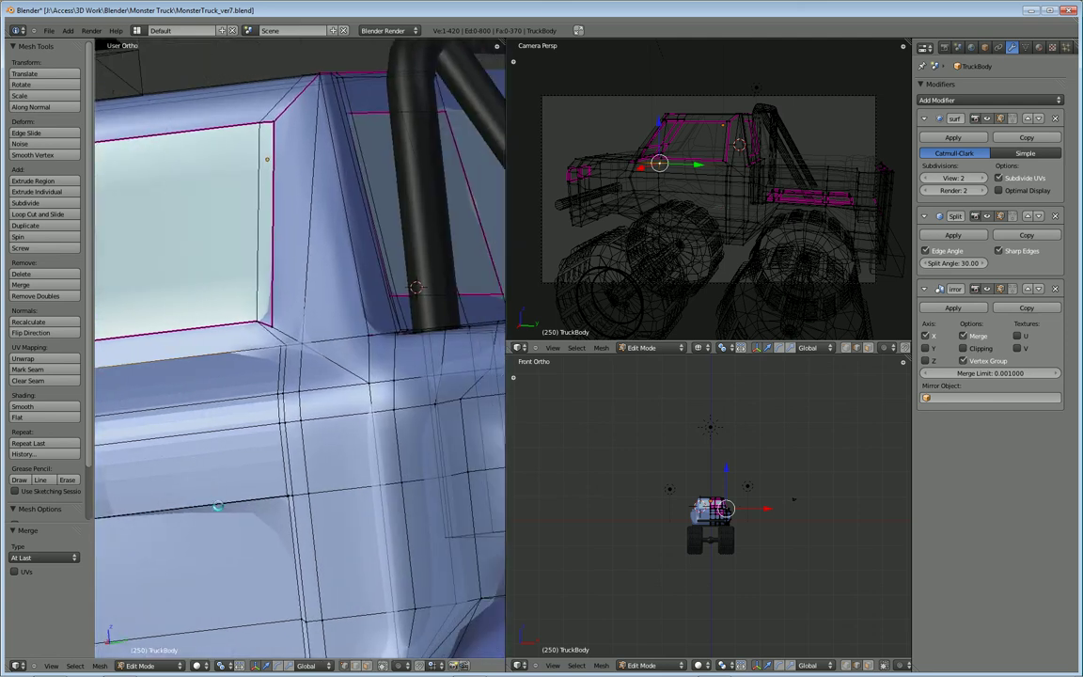
{"action": "scroll", "coordinate": [217, 506], "scroll_direction": "up", "scroll_amount": 2}
{"action": "scroll", "coordinate": [260, 576], "scroll_direction": "down", "scroll_amount": 1}
{"action": "middle_click_drag", "start_coordinate": [262, 576], "coordinate": [245, 573]}
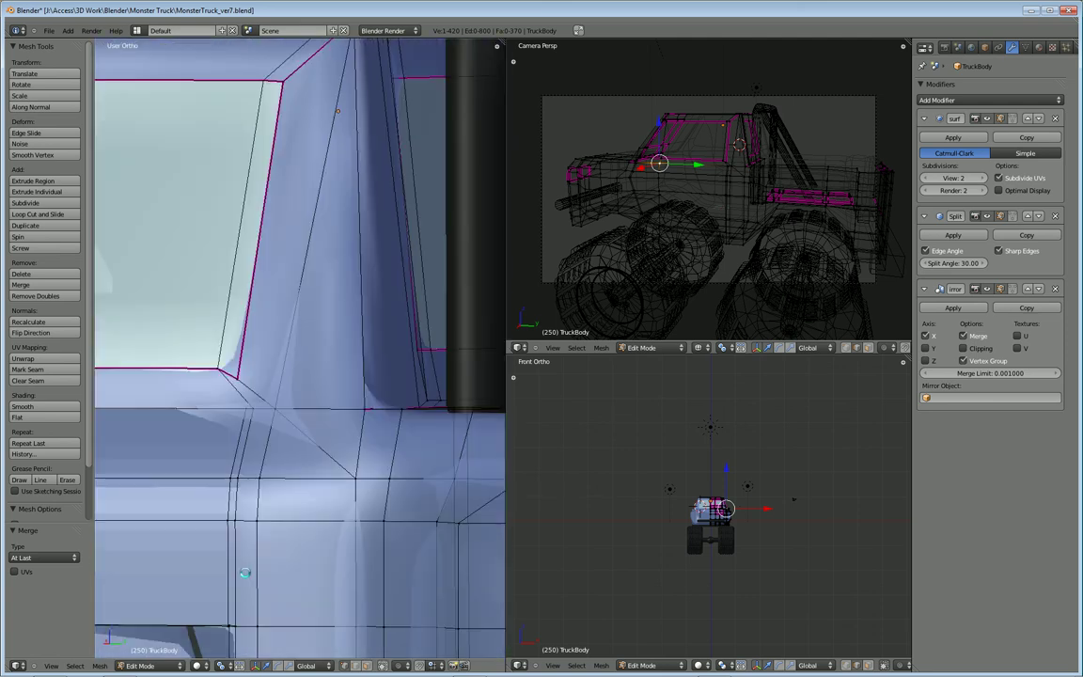
{"action": "right_click", "coordinate": [227, 628]}
{"action": "left_click_drag", "start_coordinate": [235, 634], "coordinate": [236, 635]}
{"action": "key", "text": "alt+m"}
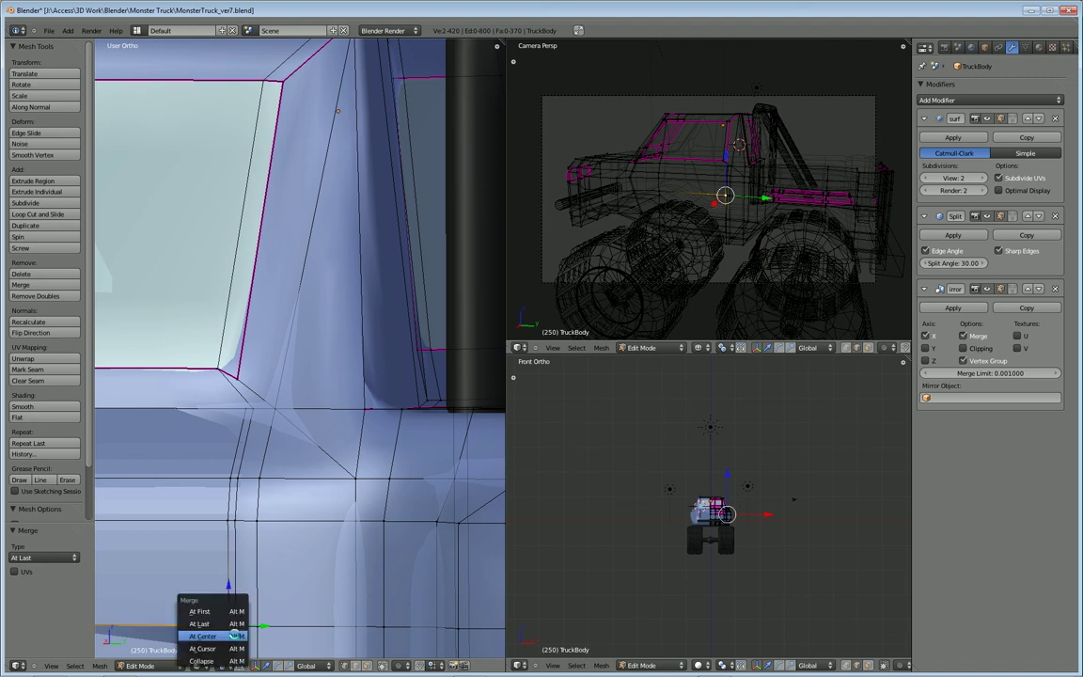
{"action": "left_click", "coordinate": [226, 639]}
{"action": "scroll", "coordinate": [254, 575], "scroll_direction": "down", "scroll_amount": 3}
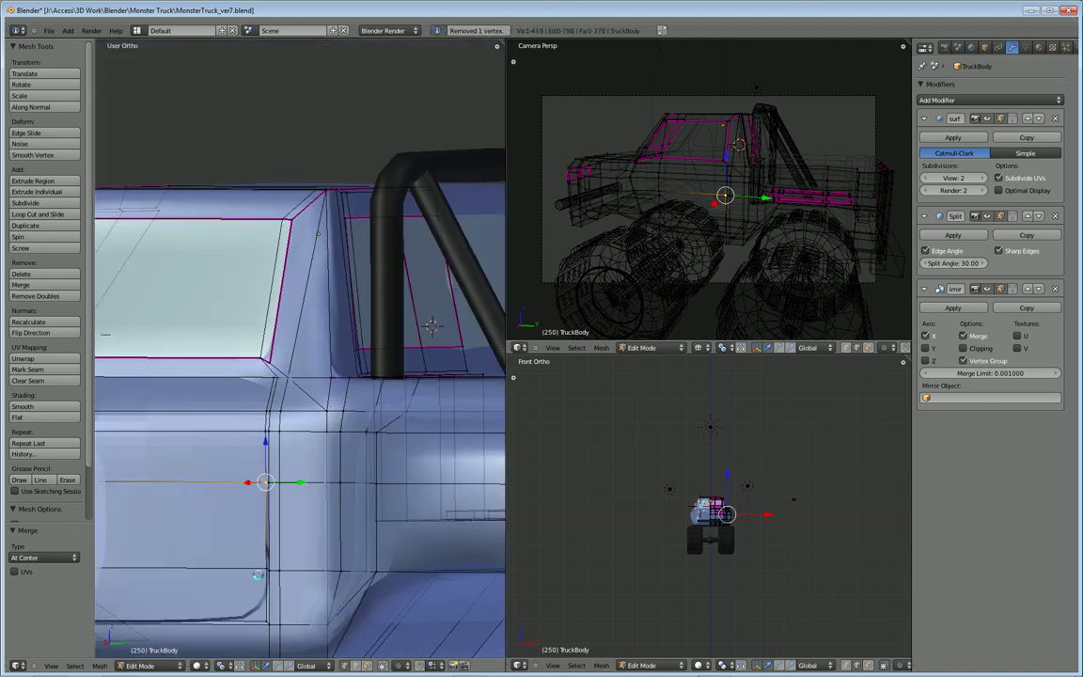
{"action": "scroll", "coordinate": [432, 326], "scroll_direction": "up", "scroll_amount": 2}
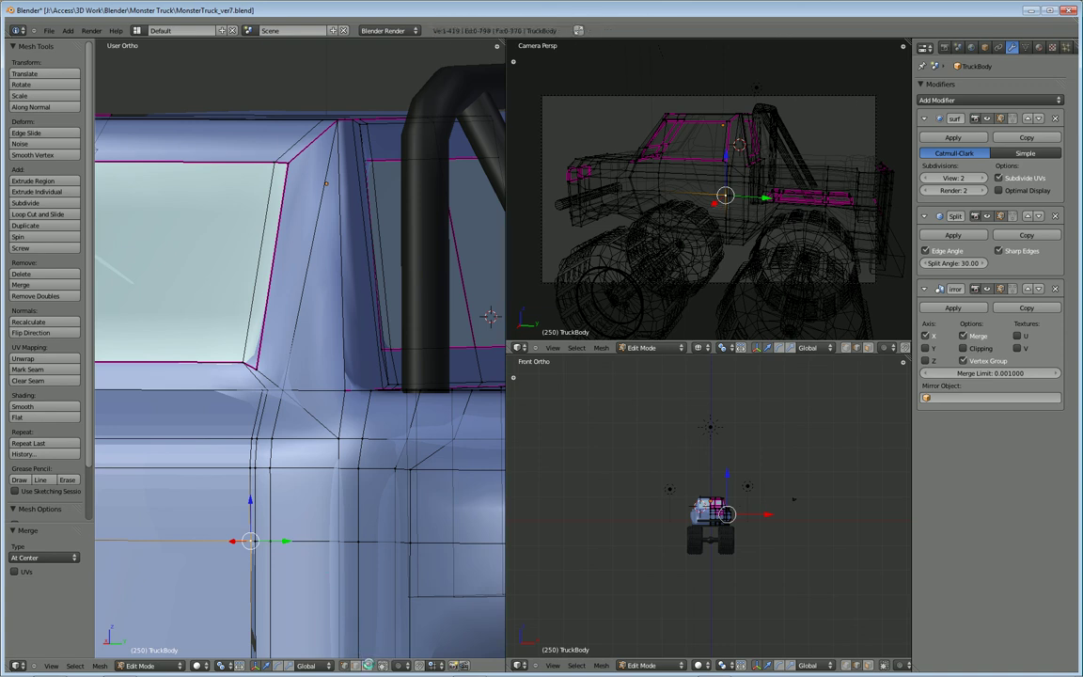
Fill the narrow gaps along the door's lower rear side and bottom edge with new faces between facing edges
{"action": "left_click", "coordinate": [366, 665]}
{"action": "middle_click_drag", "start_coordinate": [282, 592], "coordinate": [347, 457], "text": "shift"}
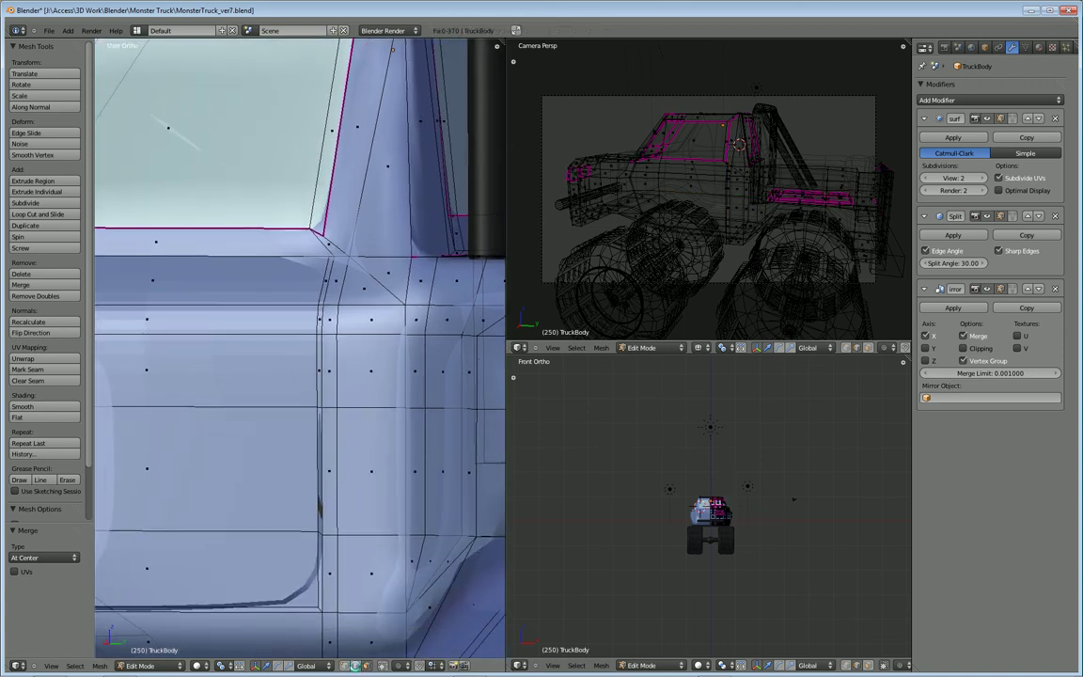
{"action": "right_click", "coordinate": [322, 484]}
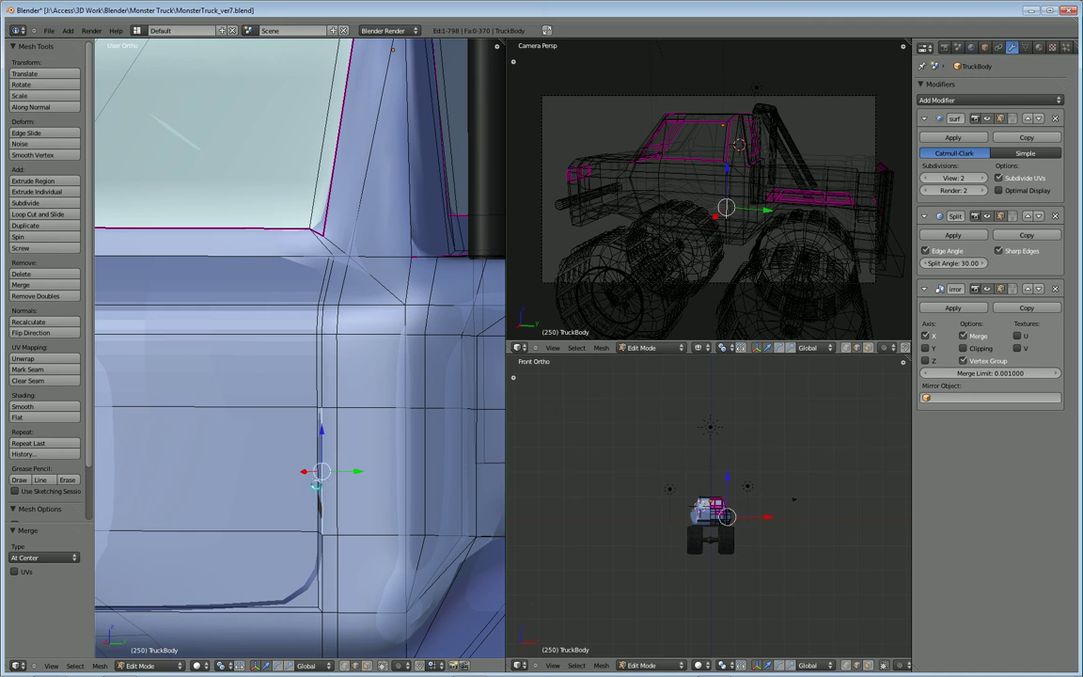
{"action": "key", "text": "f"}
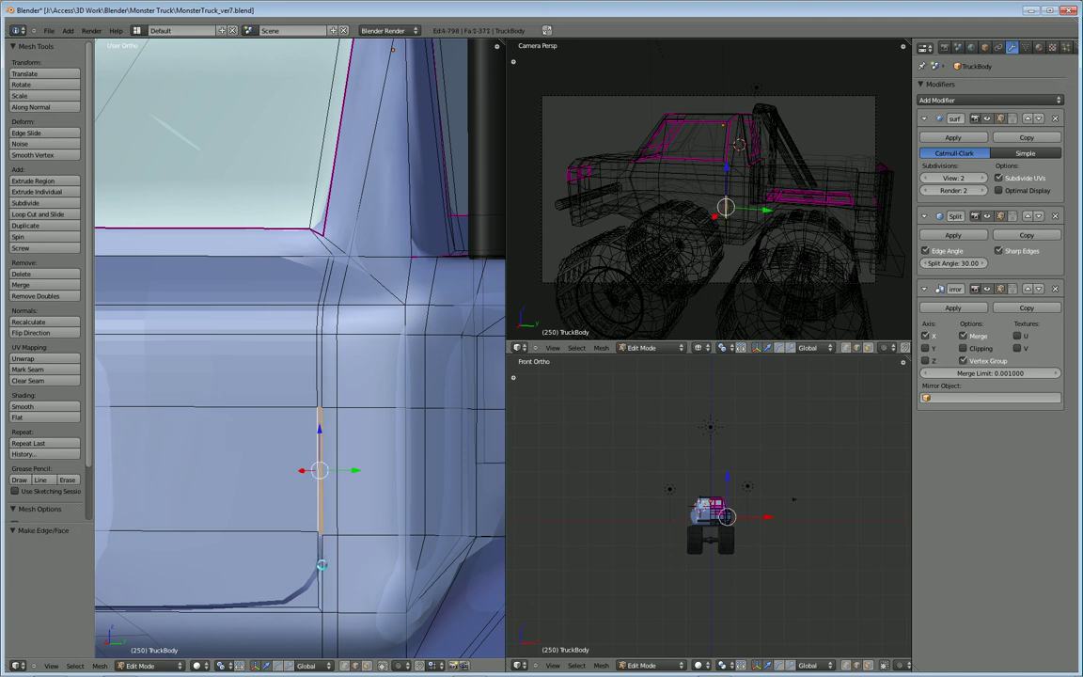
{"action": "right_click", "coordinate": [322, 567]}
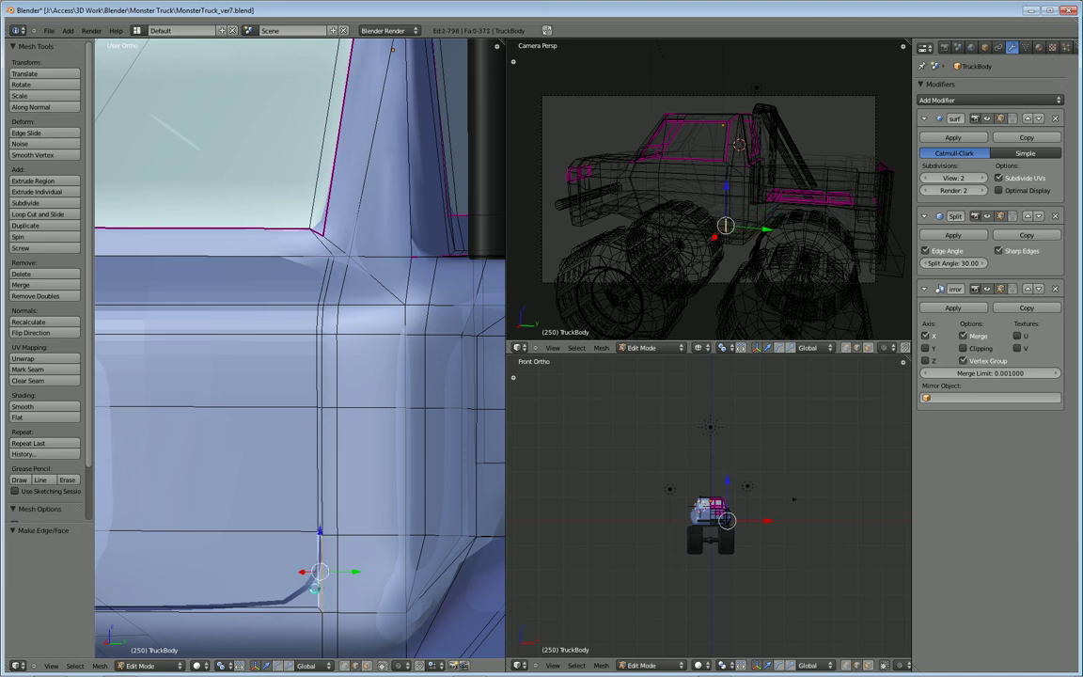
{"action": "key", "text": "f"}
{"action": "right_click", "coordinate": [263, 609]}
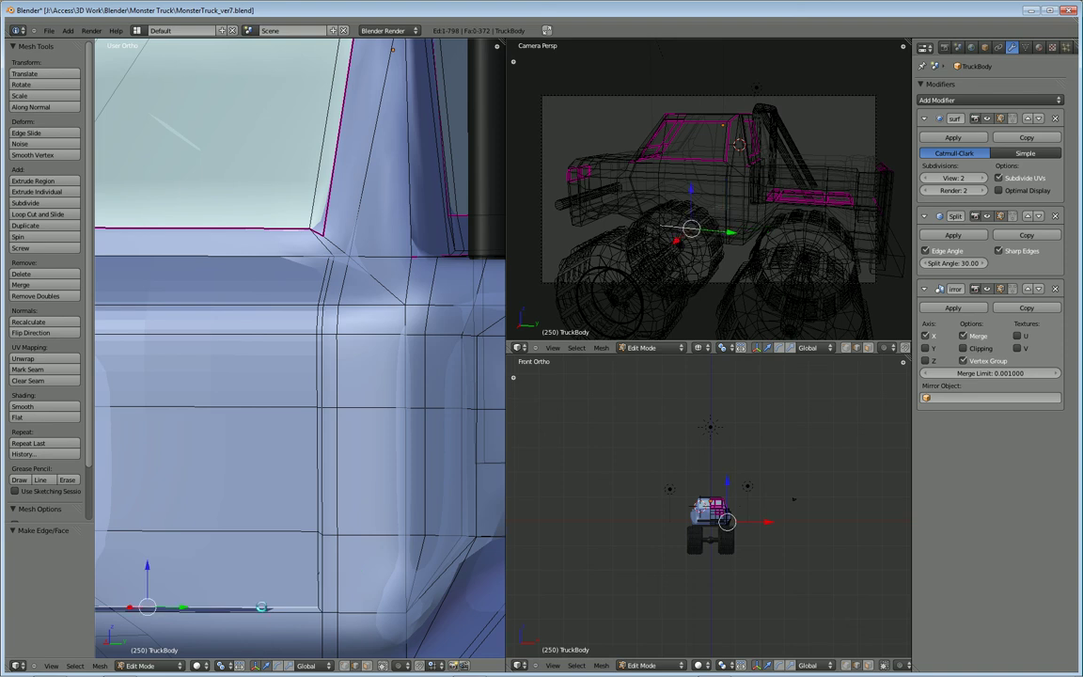
{"action": "right_click", "coordinate": [261, 612], "text": "shift"}
{"action": "key", "text": "f"}
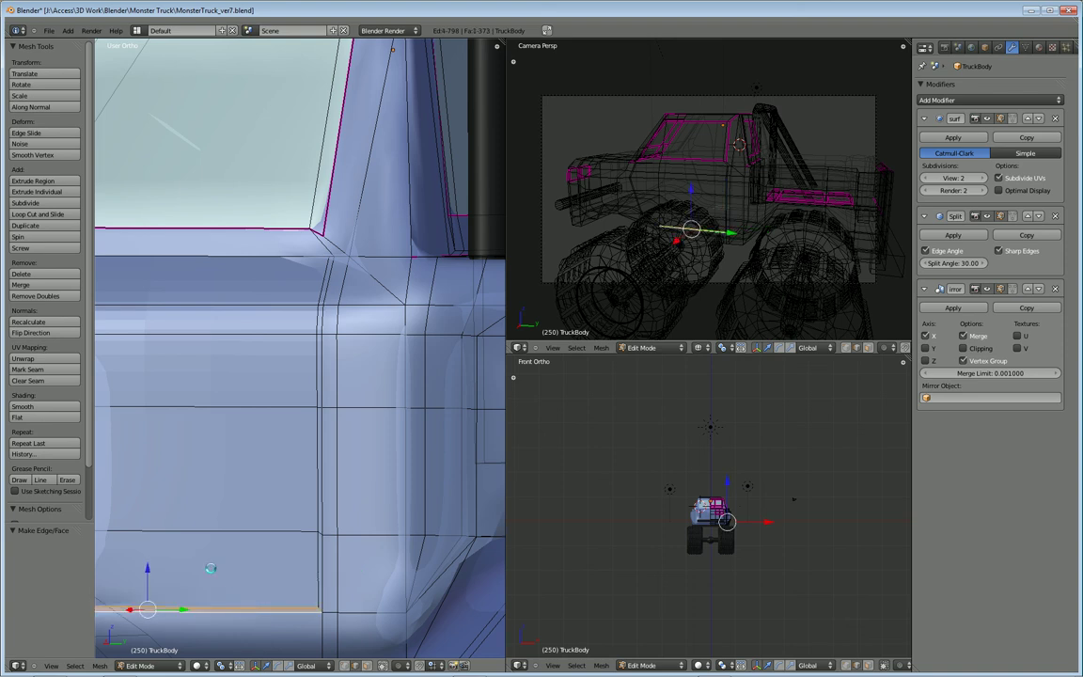
Fill the two slanted gaps at the door's lower front corner with new faces between facing edges
{"action": "middle_click_drag", "start_coordinate": [216, 572], "coordinate": [402, 510], "text": "shift"}
{"action": "middle_click_drag", "start_coordinate": [260, 489], "coordinate": [433, 474], "text": "shift"}
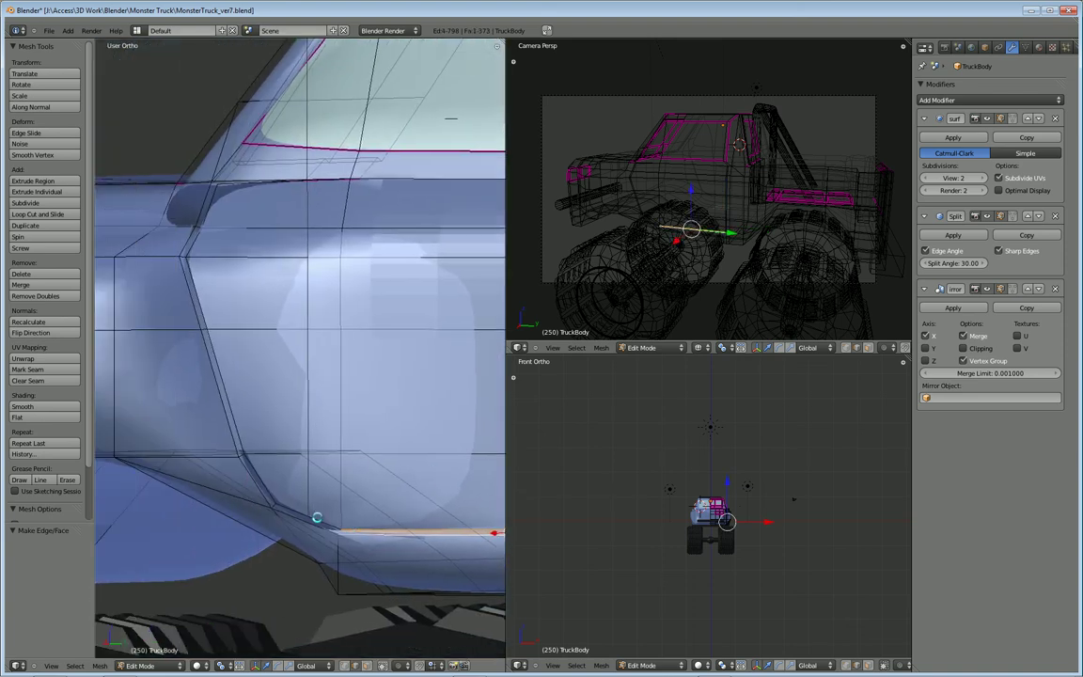
{"action": "right_click", "coordinate": [313, 517]}
{"action": "left_click", "coordinate": [313, 527]}
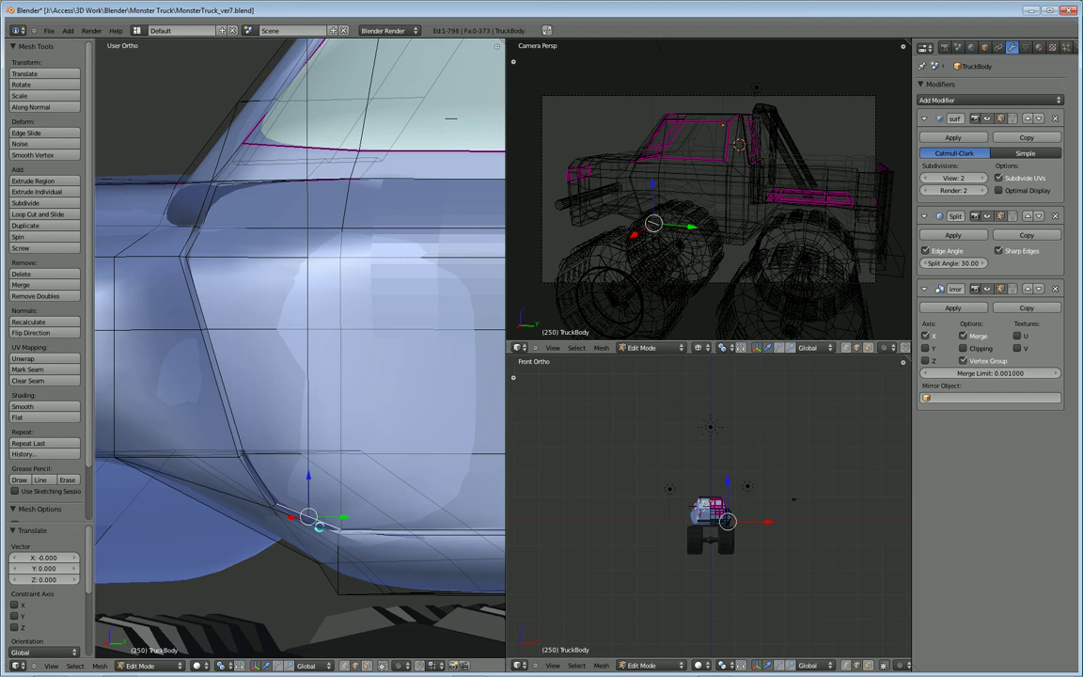
{"action": "right_click", "coordinate": [321, 447]}
{"action": "right_click", "coordinate": [314, 522]}
{"action": "right_click", "coordinate": [320, 527]}
{"action": "key", "text": "f"}
{"action": "right_click", "coordinate": [261, 489]}
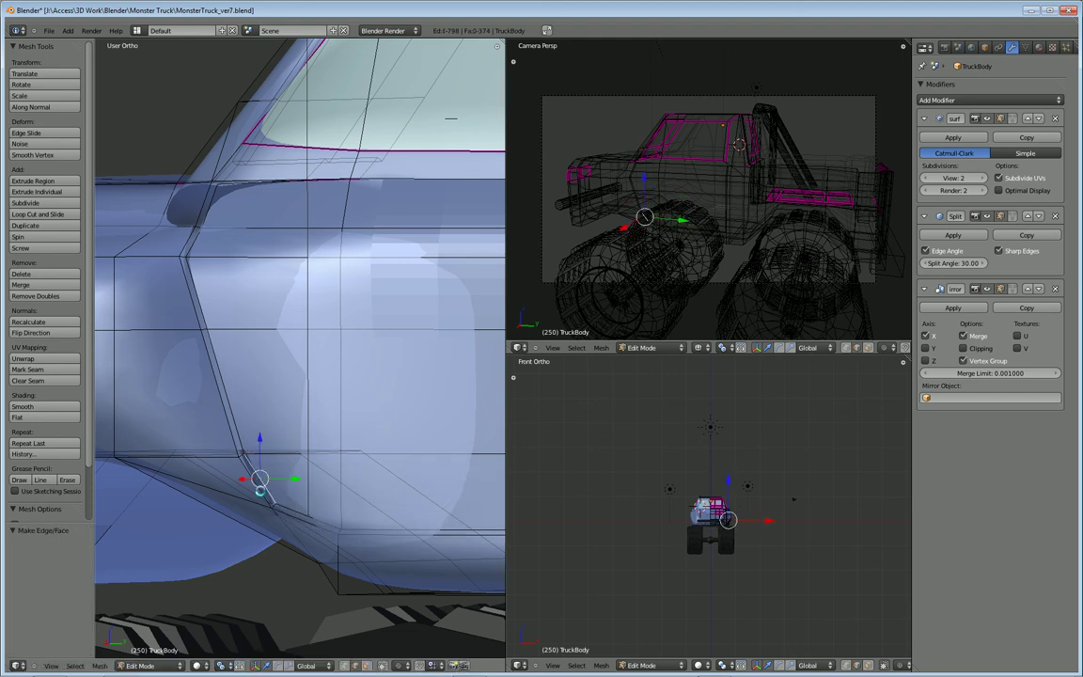
{"action": "key", "text": "f"}
Fill the upper front door gaps below the windshield pillar with new faces
{"action": "middle_click_drag", "start_coordinate": [247, 382], "coordinate": [280, 555]}
{"action": "scroll", "coordinate": [338, 573], "scroll_direction": "up", "scroll_amount": 2}
{"action": "right_click", "coordinate": [268, 552]}
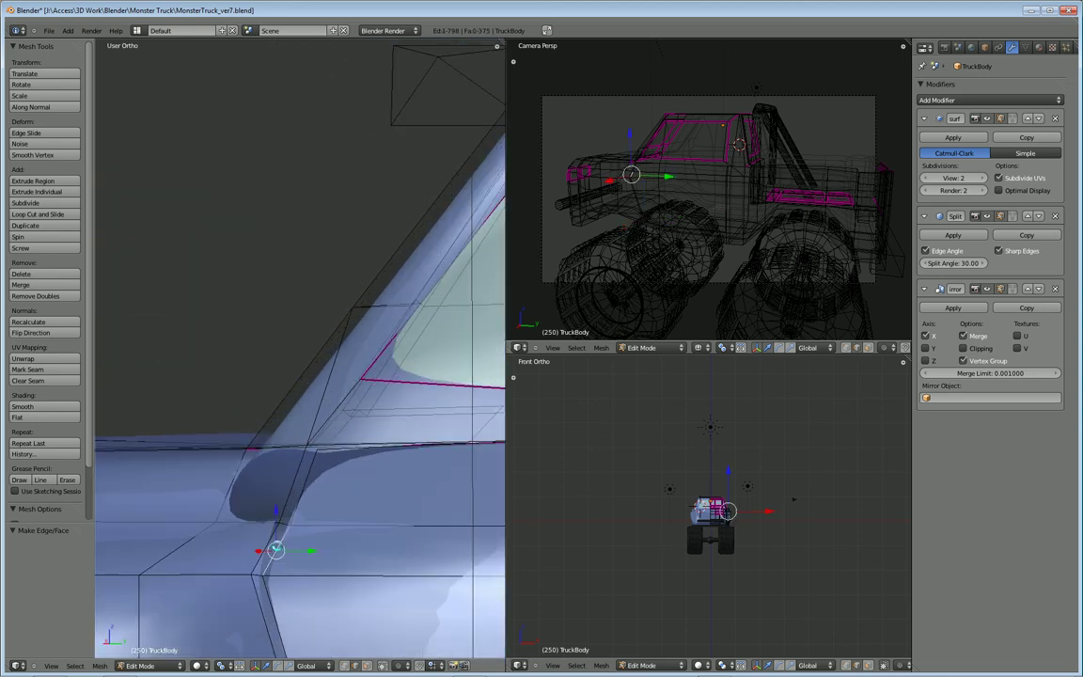
{"action": "key", "text": "e"}
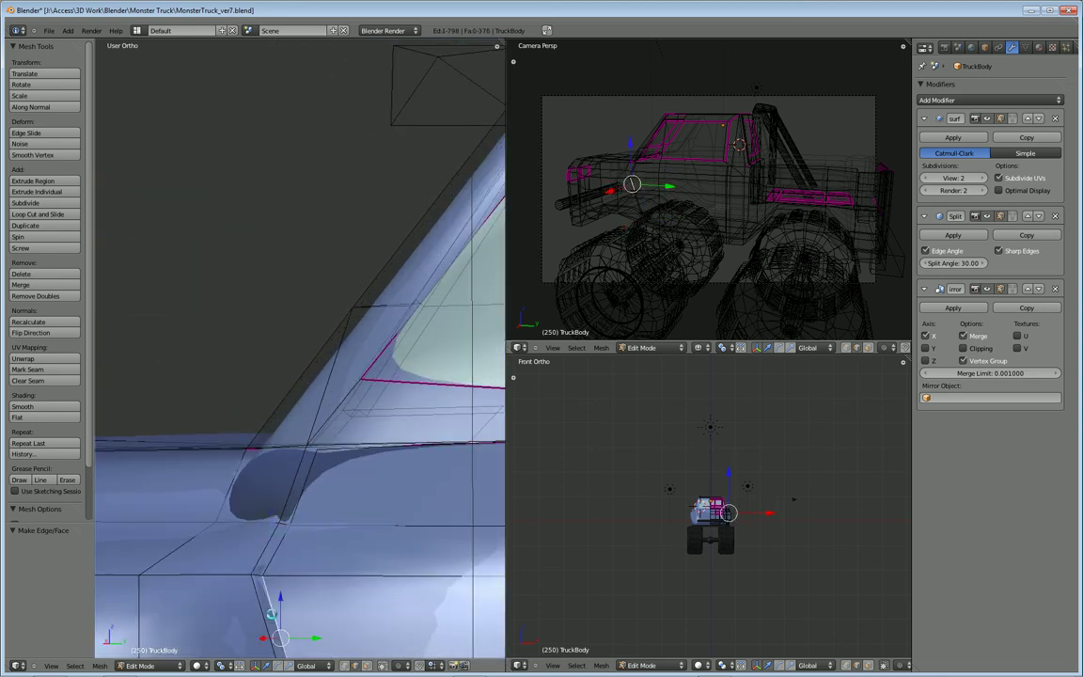
{"action": "left_click", "coordinate": [274, 637]}
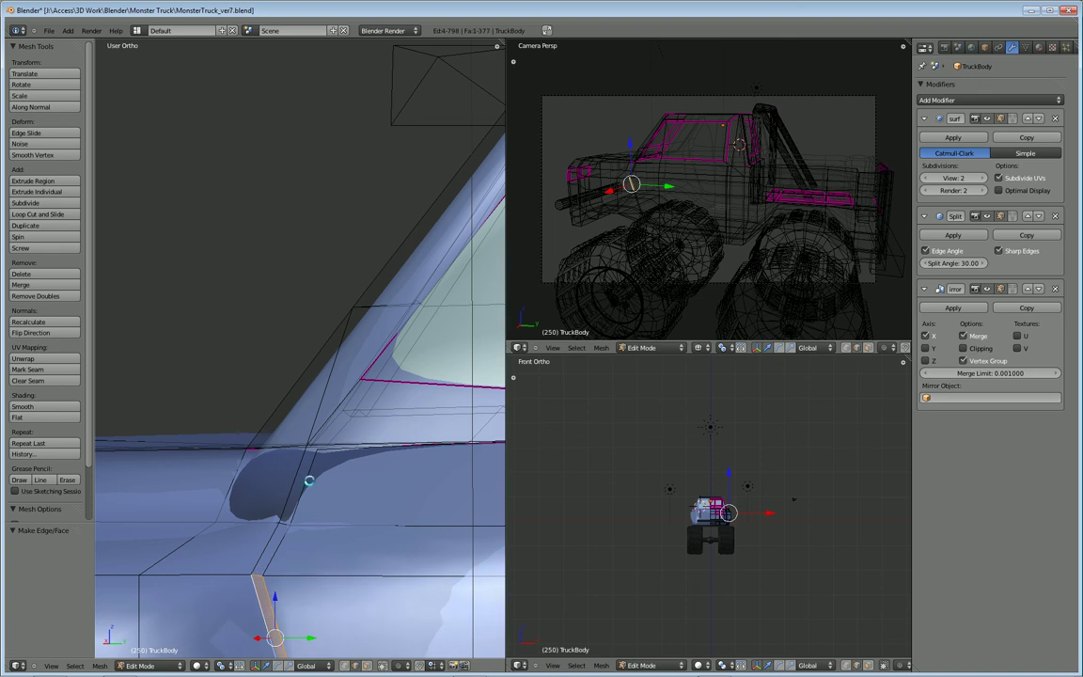
{"action": "key", "text": "e"}
{"action": "left_click", "coordinate": [266, 428]}
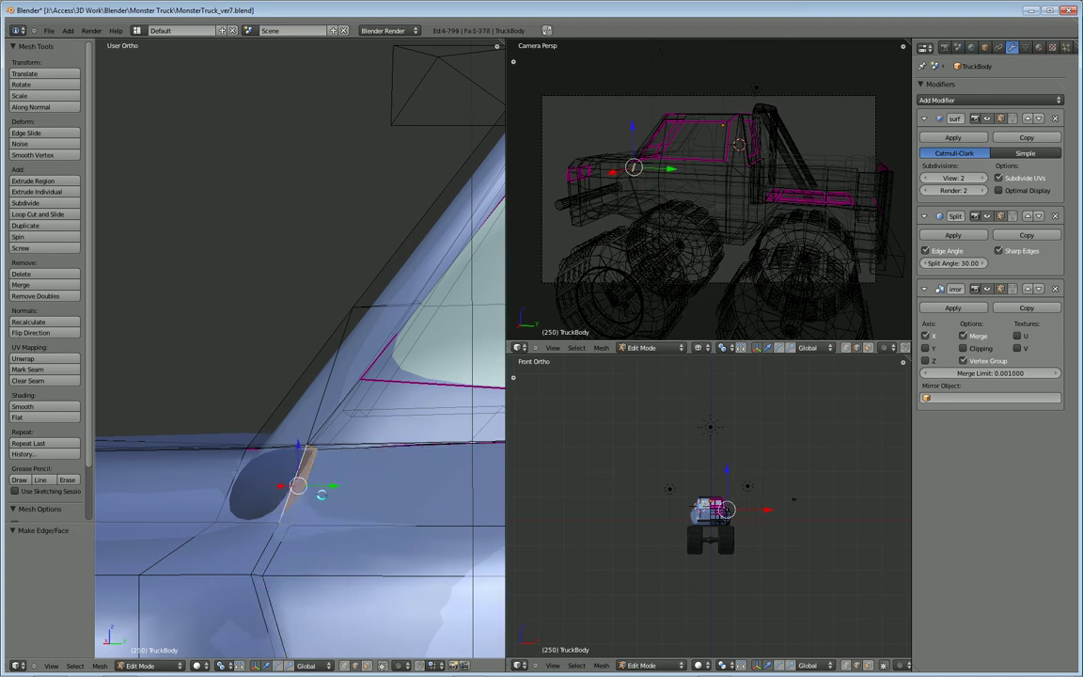
Fill the remaining slanted gap midway down the door's front side with a face
{"action": "scroll", "coordinate": [342, 523], "scroll_direction": "down", "scroll_amount": 9}
{"action": "middle_click_drag", "start_coordinate": [408, 468], "coordinate": [338, 554], "text": "shift"}
{"action": "scroll", "coordinate": [363, 488], "scroll_direction": "up", "scroll_amount": 2}
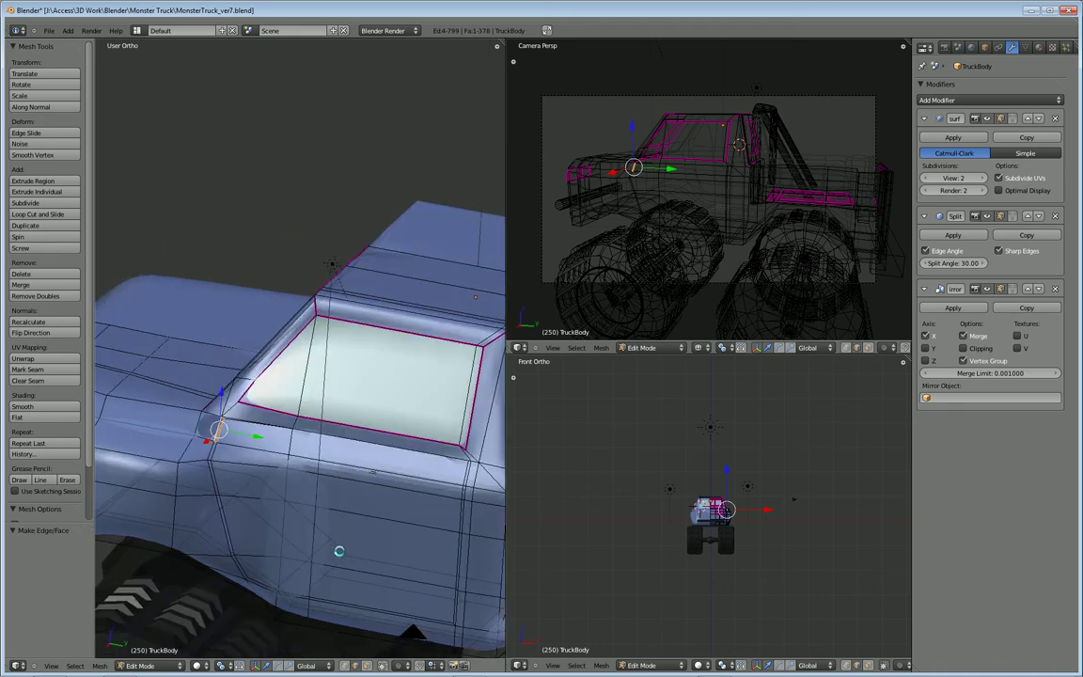
{"action": "right_click", "coordinate": [227, 524]}
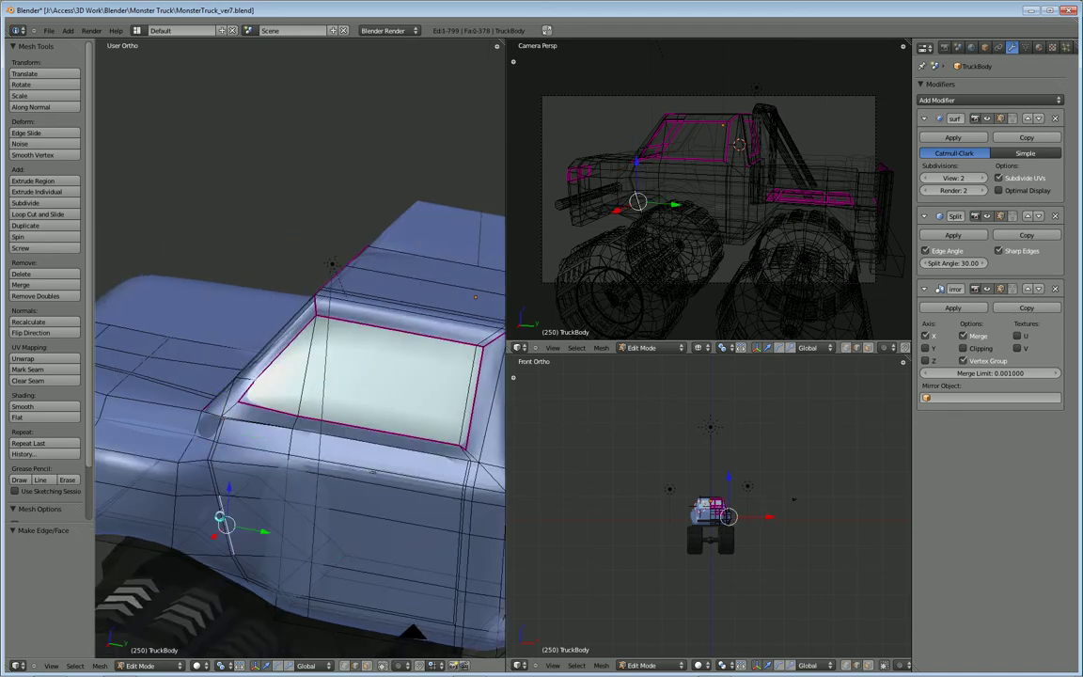
{"action": "scroll", "coordinate": [209, 491], "scroll_direction": "up", "scroll_amount": 4}
{"action": "scroll", "coordinate": [335, 444], "scroll_direction": "down", "scroll_amount": 2, "text": "shift"}
{"action": "scroll", "coordinate": [335, 444], "scroll_direction": "up", "scroll_amount": 2, "text": "ctrl"}
{"action": "key", "text": "g"}
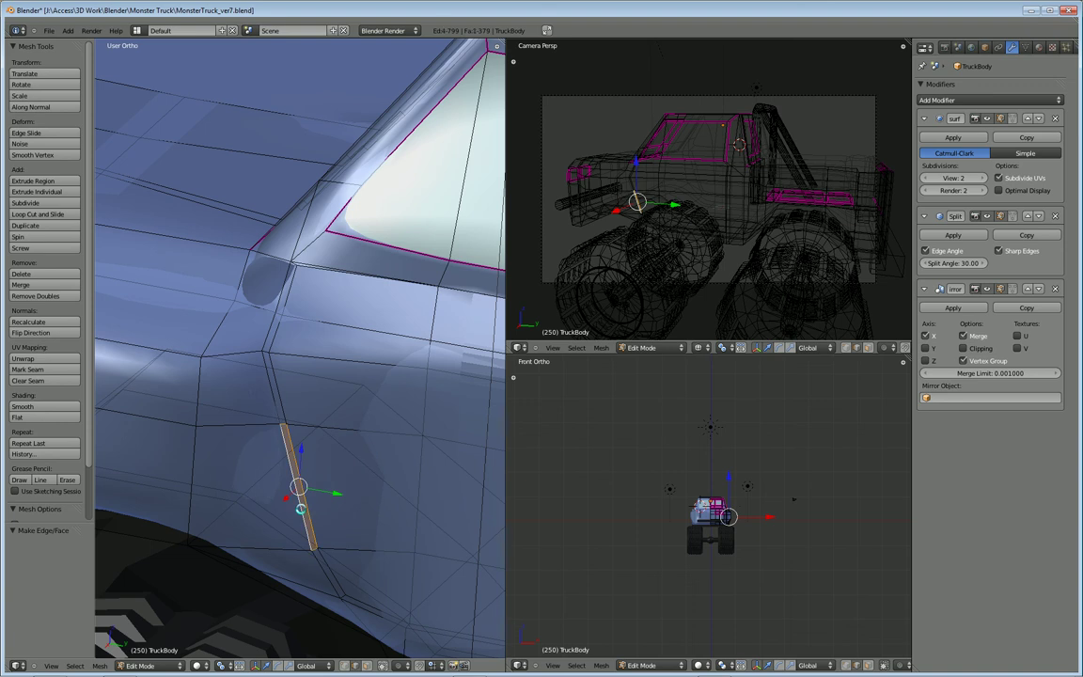
Leave Edit Mode and move the small Circle object beside the door 7.369 along X
{"action": "scroll", "coordinate": [355, 505], "scroll_direction": "down", "scroll_amount": 6}
{"action": "middle_click_drag", "start_coordinate": [361, 466], "coordinate": [367, 409]}
{"action": "key", "text": "Tab"}
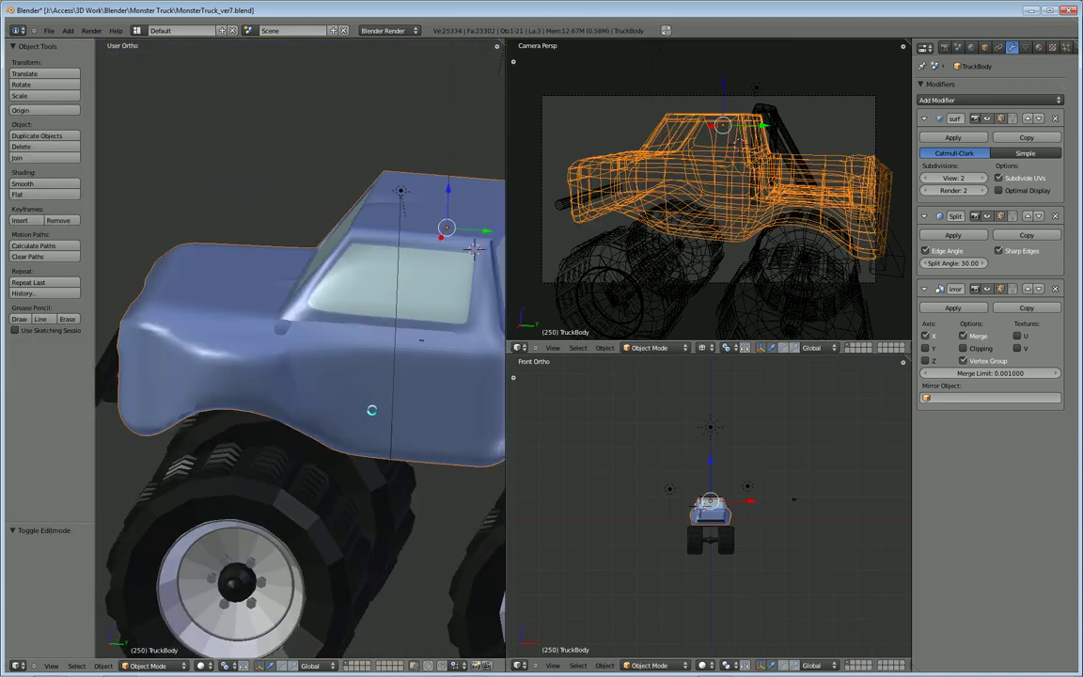
{"action": "scroll", "coordinate": [348, 367], "scroll_direction": "down", "scroll_amount": 2}
{"action": "middle_click_drag", "start_coordinate": [423, 279], "coordinate": [442, 275]}
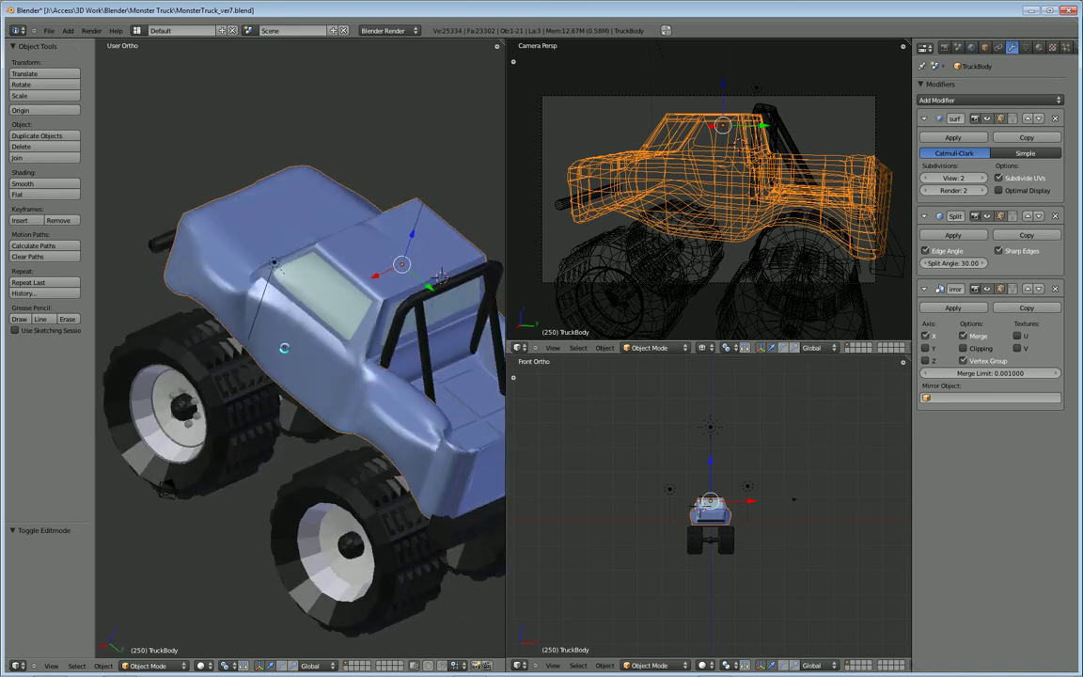
{"action": "right_click", "coordinate": [441, 274]}
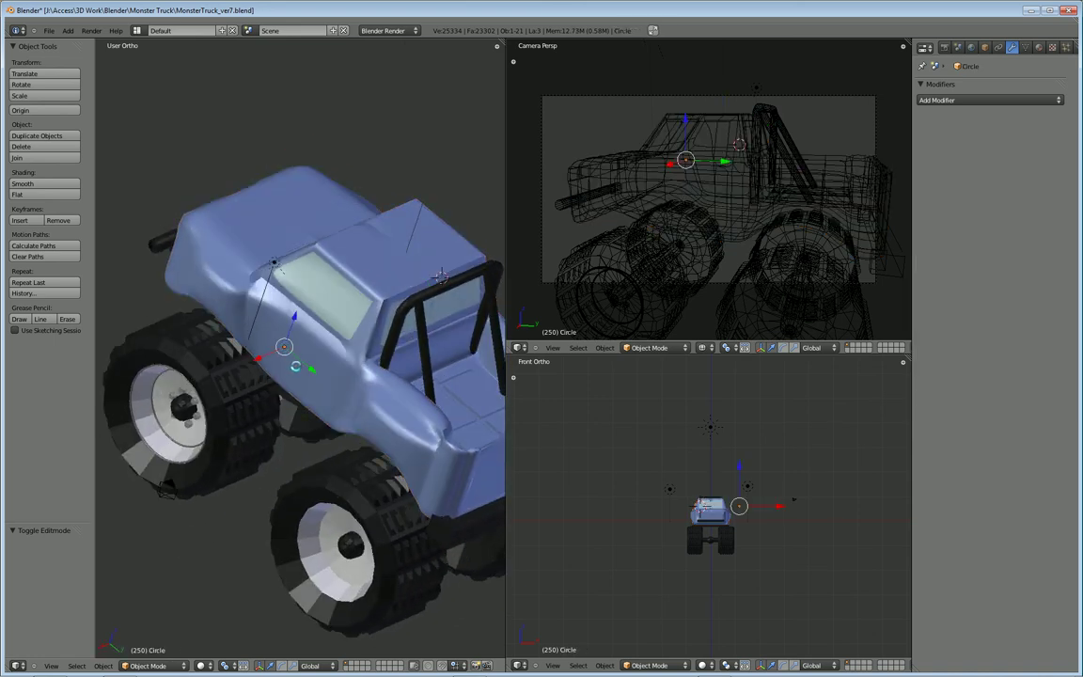
{"action": "middle_click_drag", "start_coordinate": [323, 367], "coordinate": [264, 355]}
{"action": "key", "text": "g"}
{"action": "key", "text": "x"}
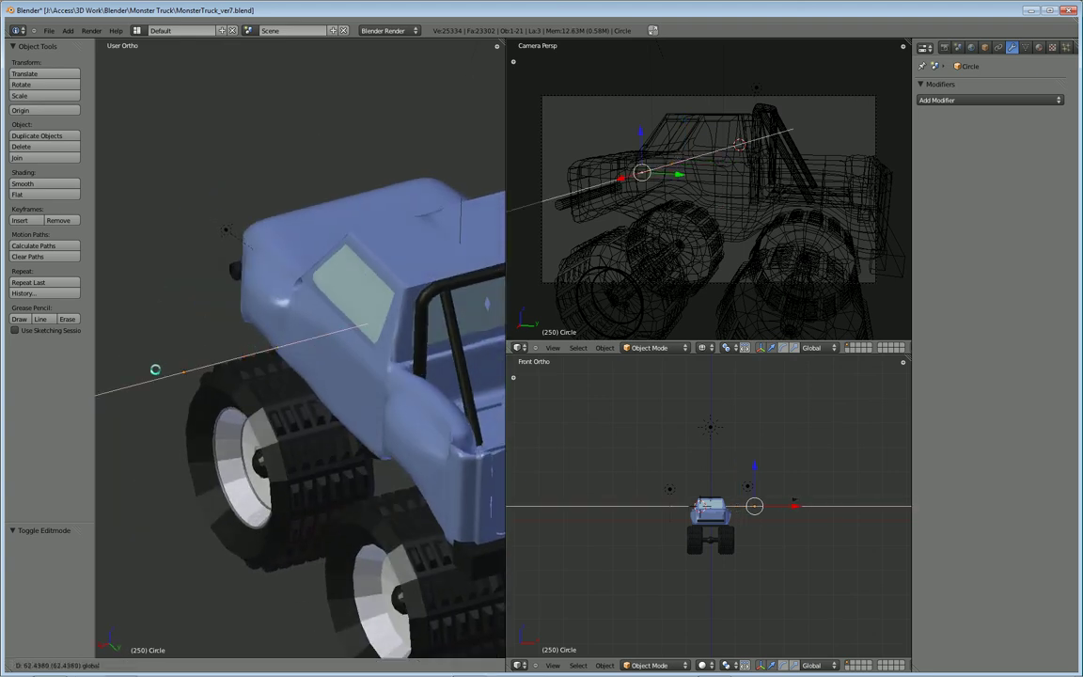
{"action": "left_click", "coordinate": [294, 363]}
{"action": "middle_click_drag", "start_coordinate": [358, 376], "coordinate": [280, 313]}
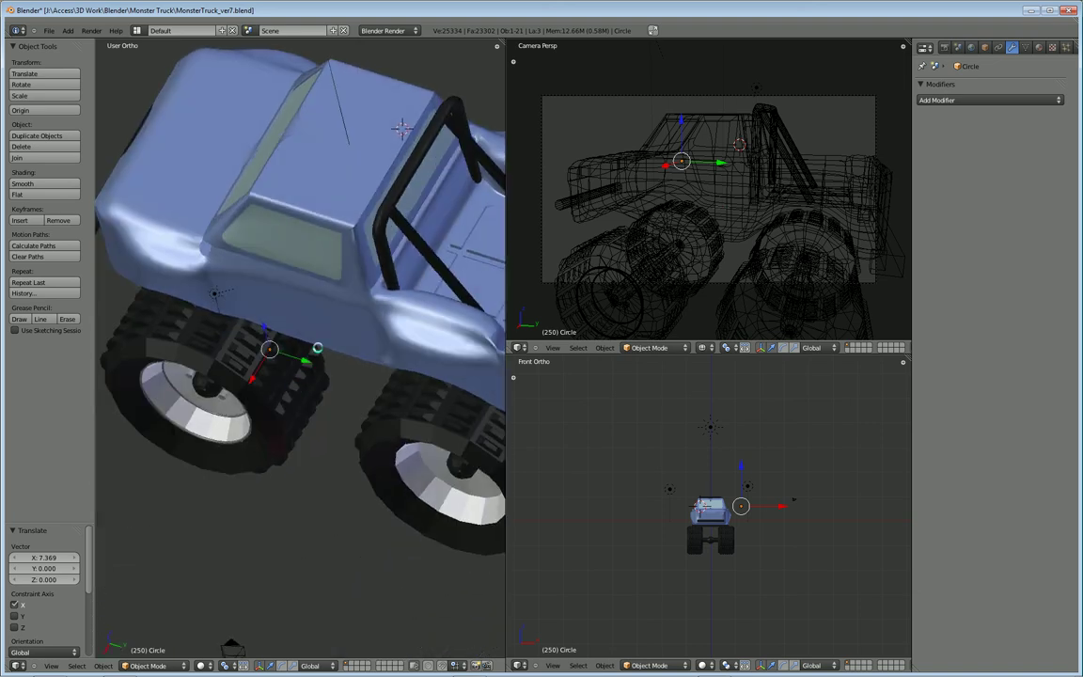
Examine the truck body's door and the area below the windshield pillar from several angles
{"action": "right_click", "coordinate": [300, 287]}
{"action": "middle_click_drag", "start_coordinate": [300, 306], "coordinate": [435, 189]}
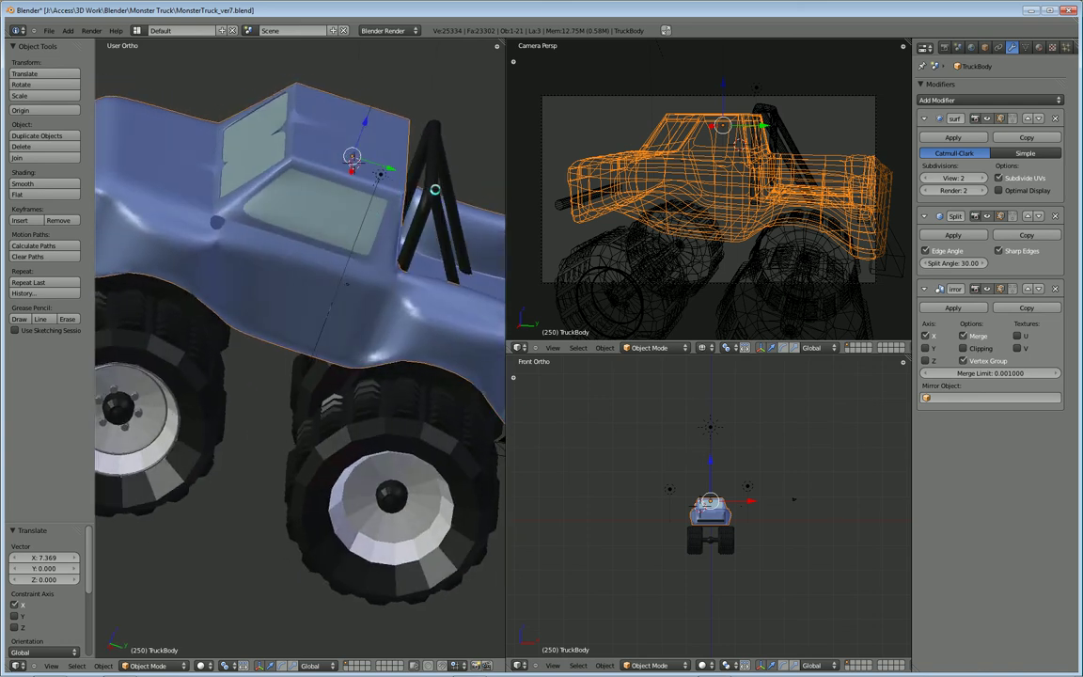
{"action": "right_click", "coordinate": [130, 407]}
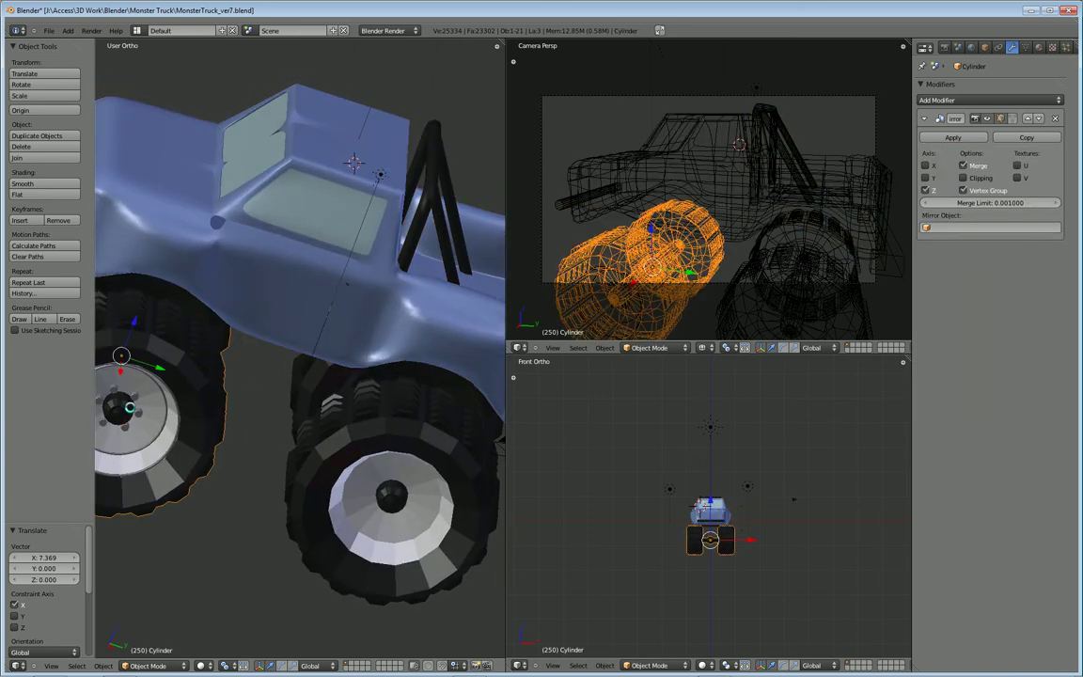
{"action": "right_click", "coordinate": [259, 245]}
{"action": "middle_click_drag", "start_coordinate": [246, 237], "coordinate": [246, 283]}
{"action": "scroll", "coordinate": [252, 327], "scroll_direction": "up", "scroll_amount": 5}
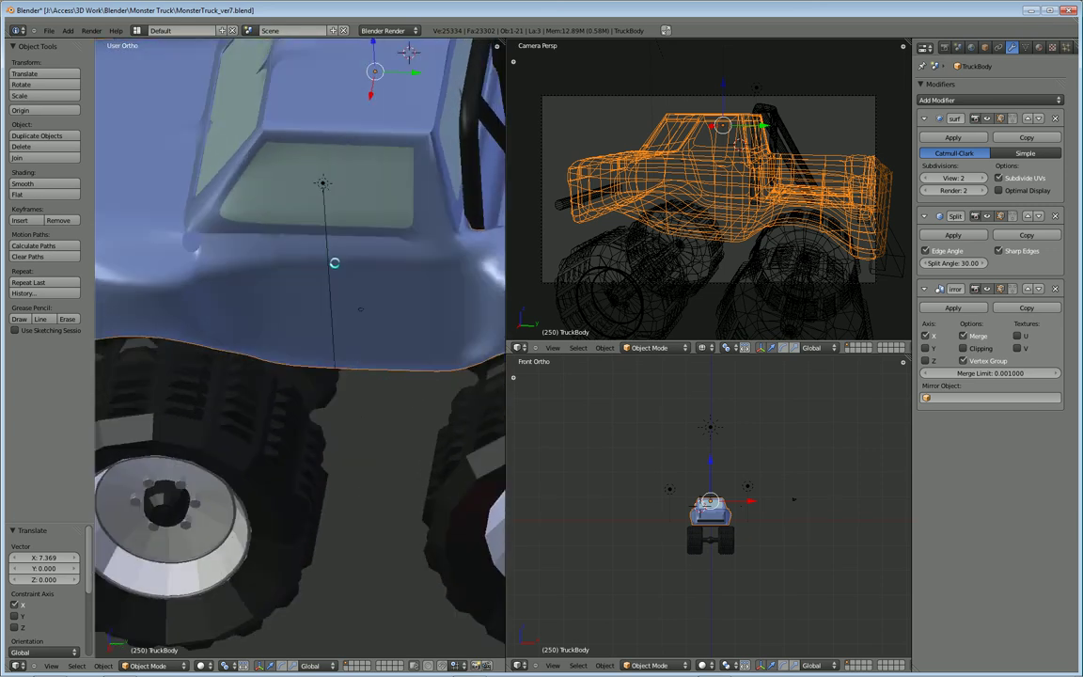
{"action": "scroll", "coordinate": [325, 279], "scroll_direction": "up", "scroll_amount": 4}
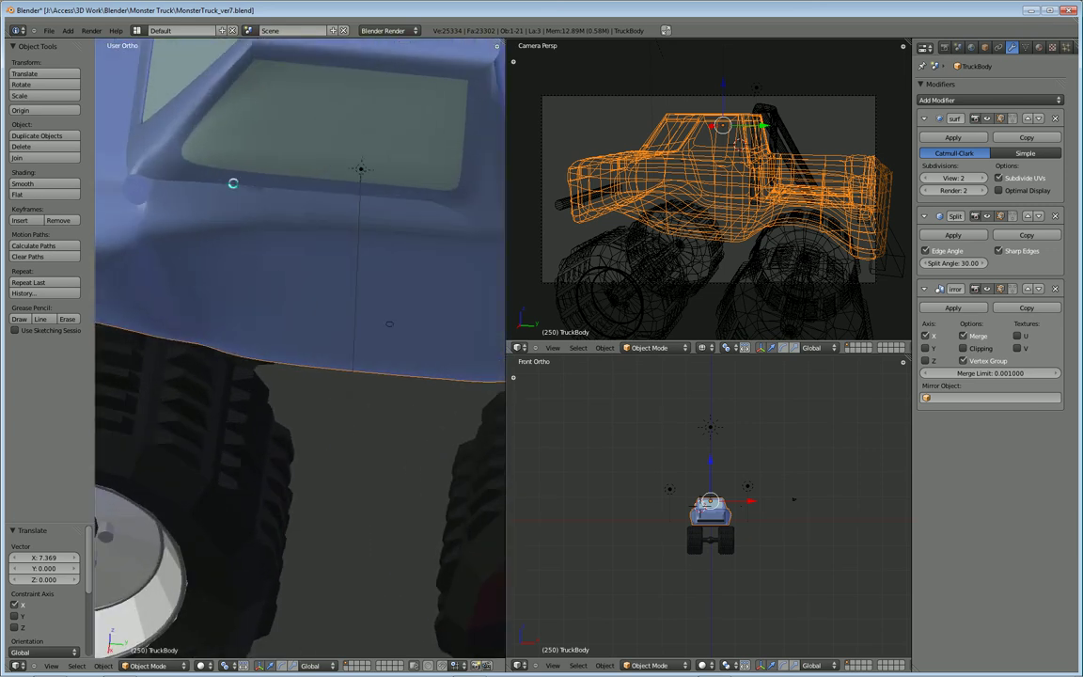
{"action": "right_click", "coordinate": [226, 179]}
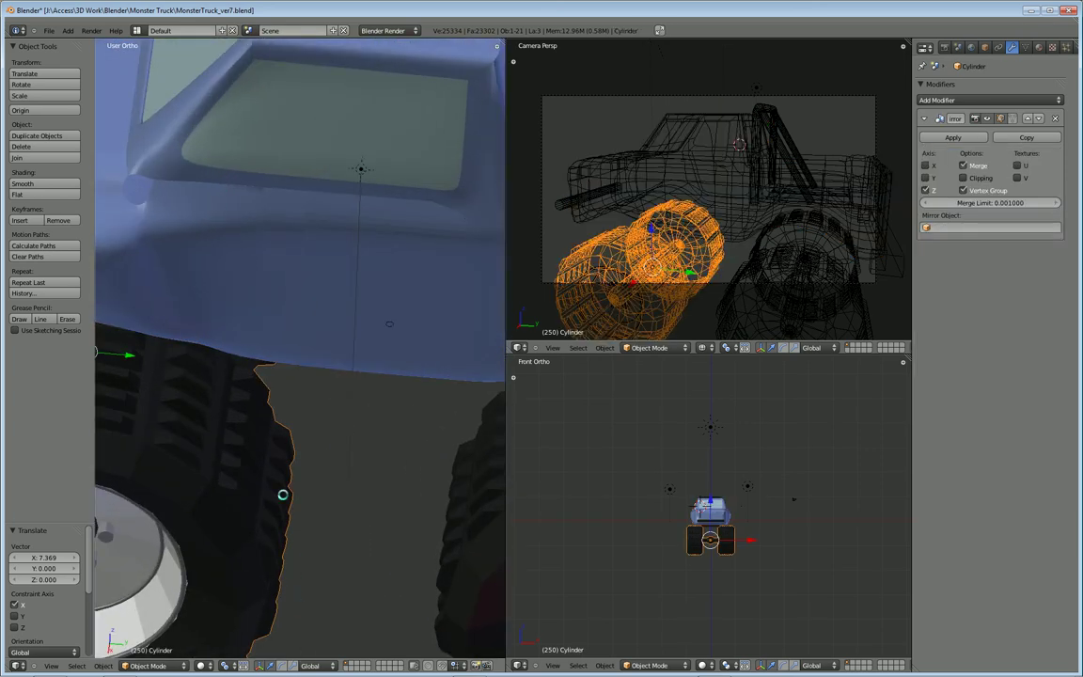
{"action": "key", "text": "Tab"}
{"action": "key", "text": "Tab"}
{"action": "key", "text": "Tab"}
{"action": "key", "text": "Tab"}
Return to Edit Mode on the truck body and fill the hole below the windshield pillar with a face between its two upright edges
{"action": "right_click", "coordinate": [272, 250]}
{"action": "key", "text": "Tab"}
{"action": "middle_click_drag", "start_coordinate": [266, 251], "coordinate": [391, 454]}
{"action": "scroll", "coordinate": [387, 363], "scroll_direction": "down", "scroll_amount": 3}
{"action": "key", "text": "ctrl+Tab"}
{"action": "middle_click_drag", "start_coordinate": [346, 315], "coordinate": [201, 355]}
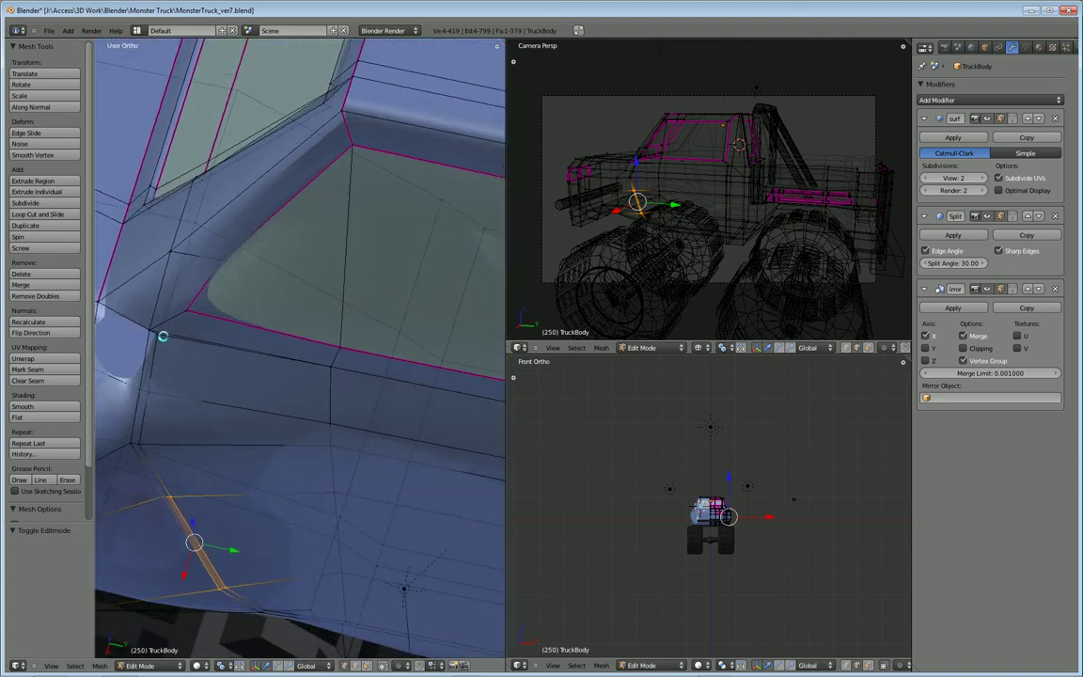
{"action": "middle_click_drag", "start_coordinate": [151, 415], "coordinate": [291, 516]}
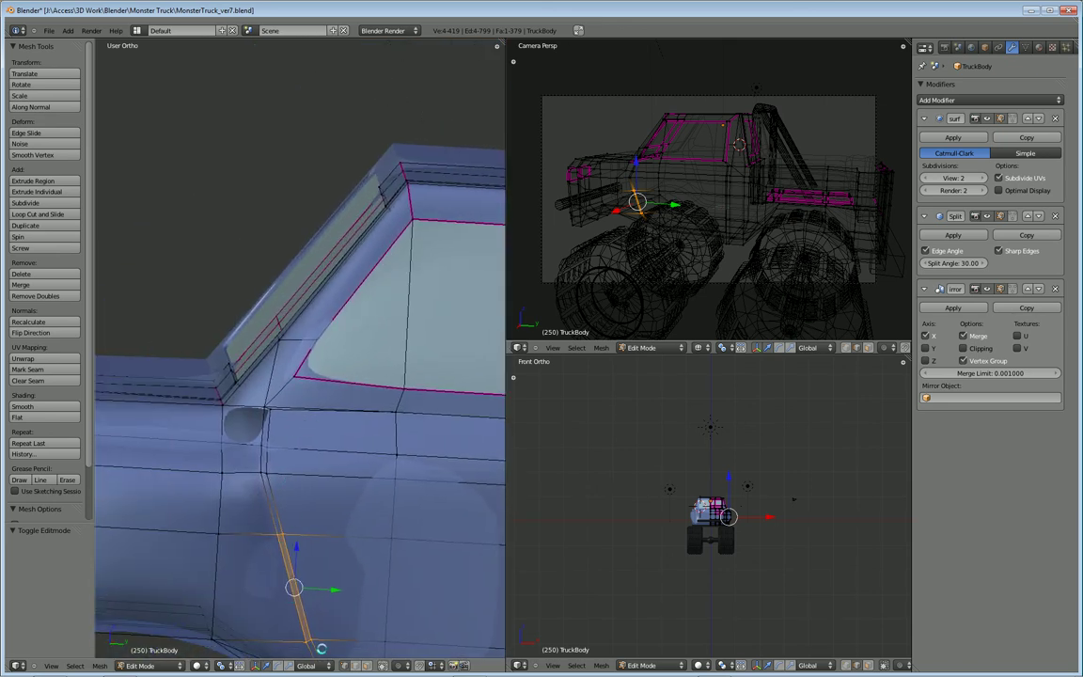
{"action": "right_click", "coordinate": [230, 424]}
{"action": "right_click", "coordinate": [225, 391], "text": "shift"}
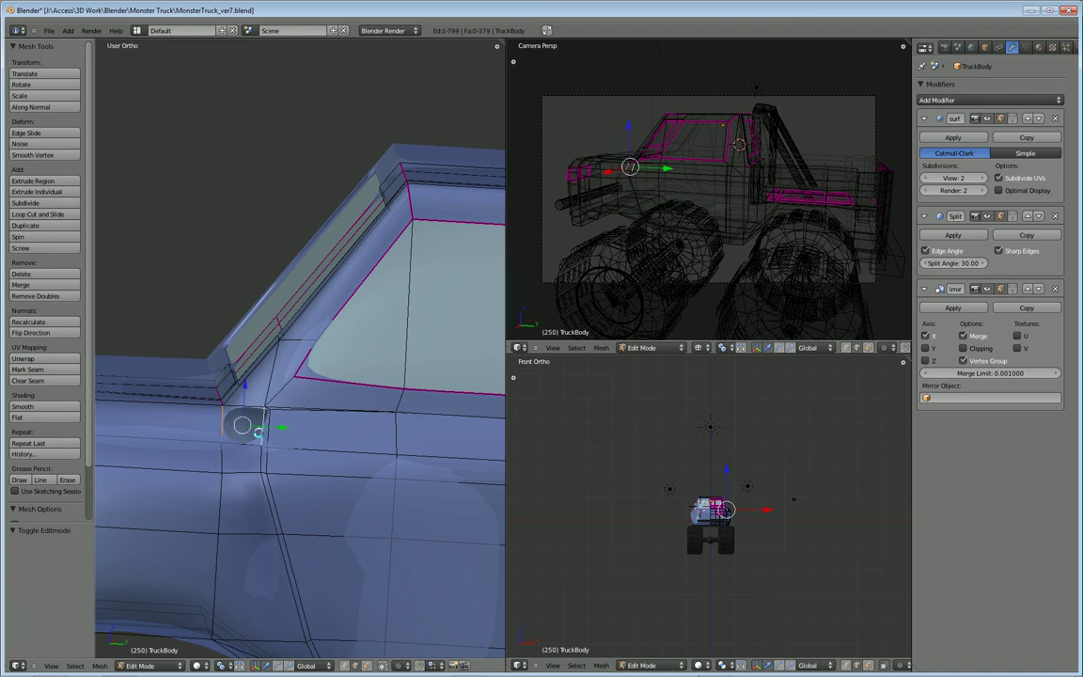
{"action": "key", "text": "f"}
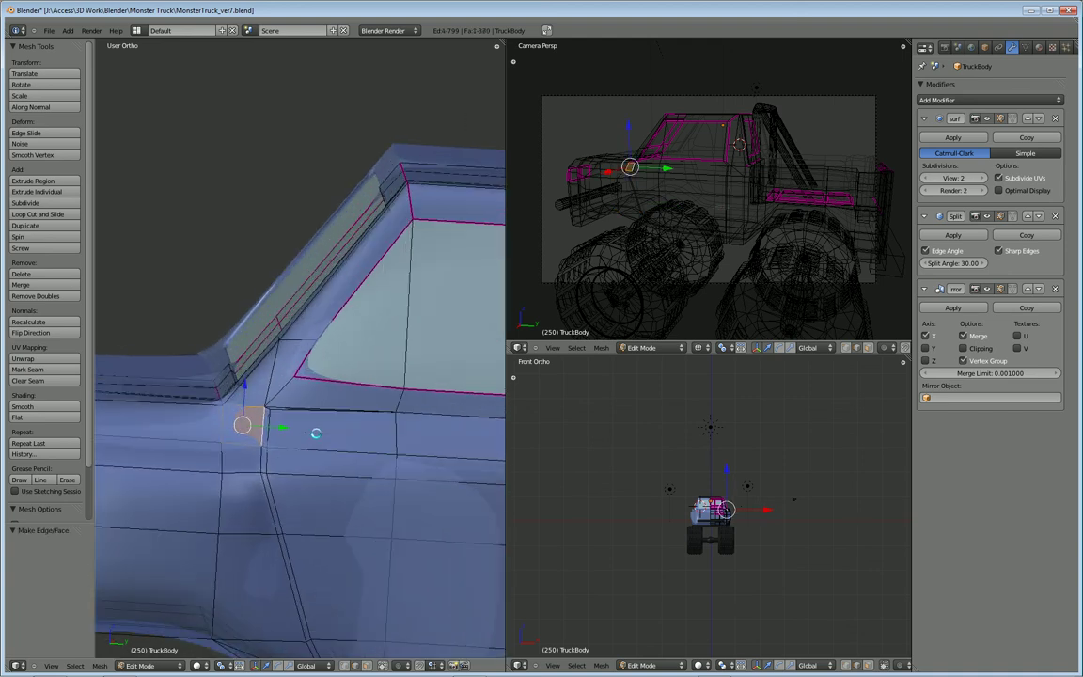
{"action": "scroll", "coordinate": [316, 433], "scroll_direction": "down", "scroll_amount": 2}
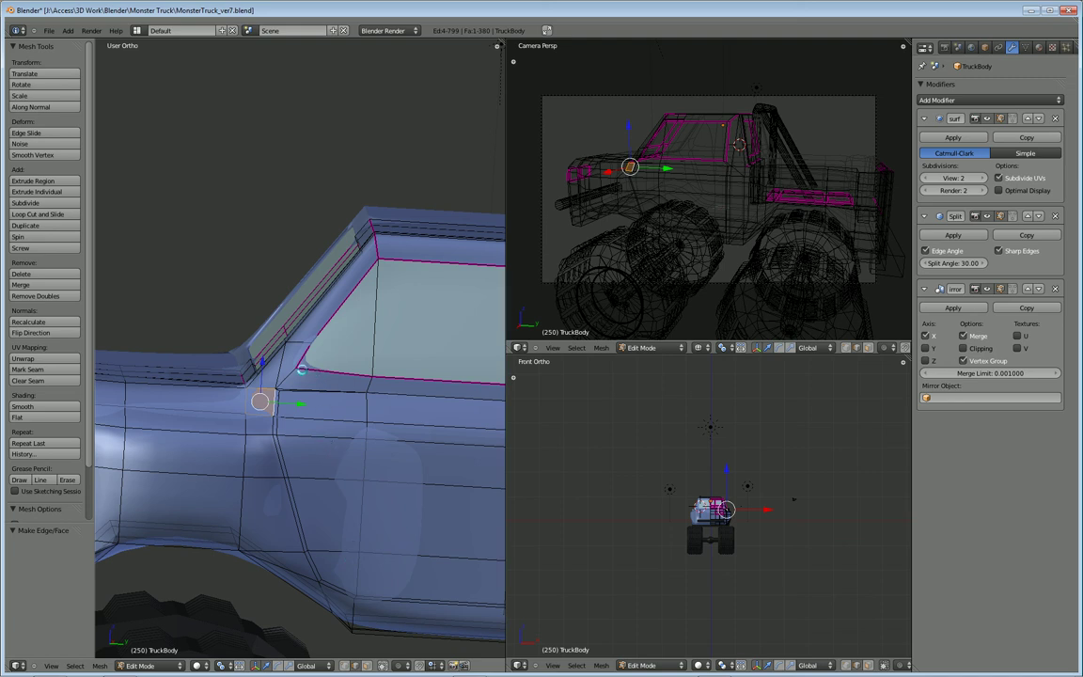
{"action": "key", "text": "ctrl+r"}
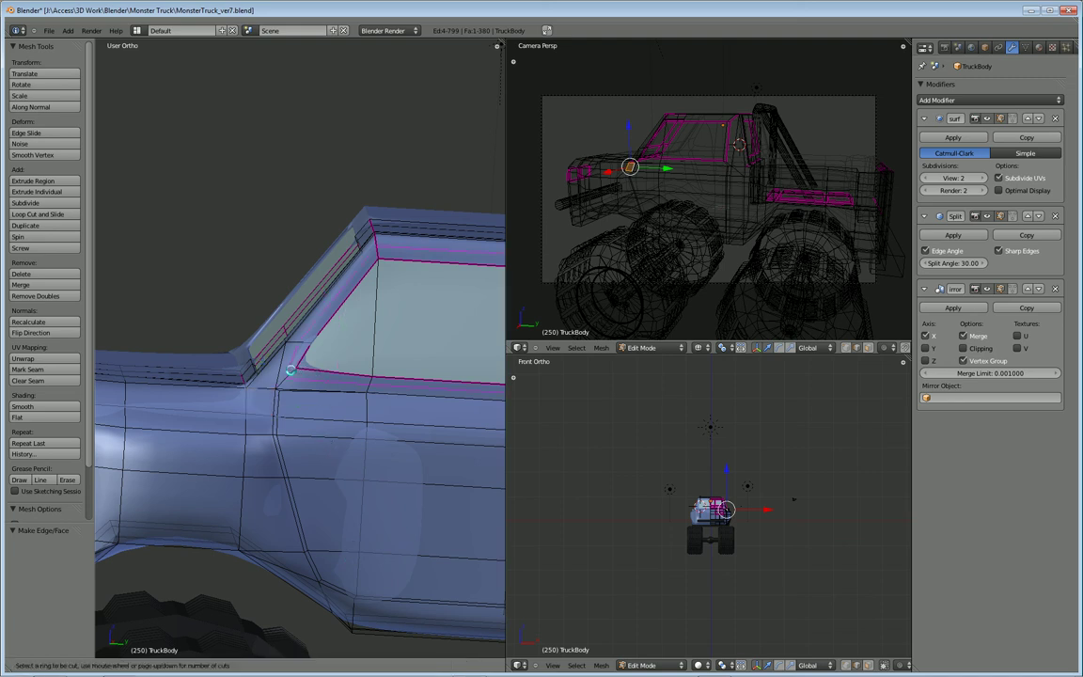
{"action": "key", "text": "Escape"}
Add two evenly spaced edge loops around the frame of the side window with Loop Cut and Slide
{"action": "scroll", "coordinate": [377, 382], "scroll_direction": "down", "scroll_amount": 2}
{"action": "middle_click_drag", "start_coordinate": [377, 382], "coordinate": [306, 392], "text": "shift"}
{"action": "scroll", "coordinate": [306, 393], "scroll_direction": "up", "scroll_amount": 1}
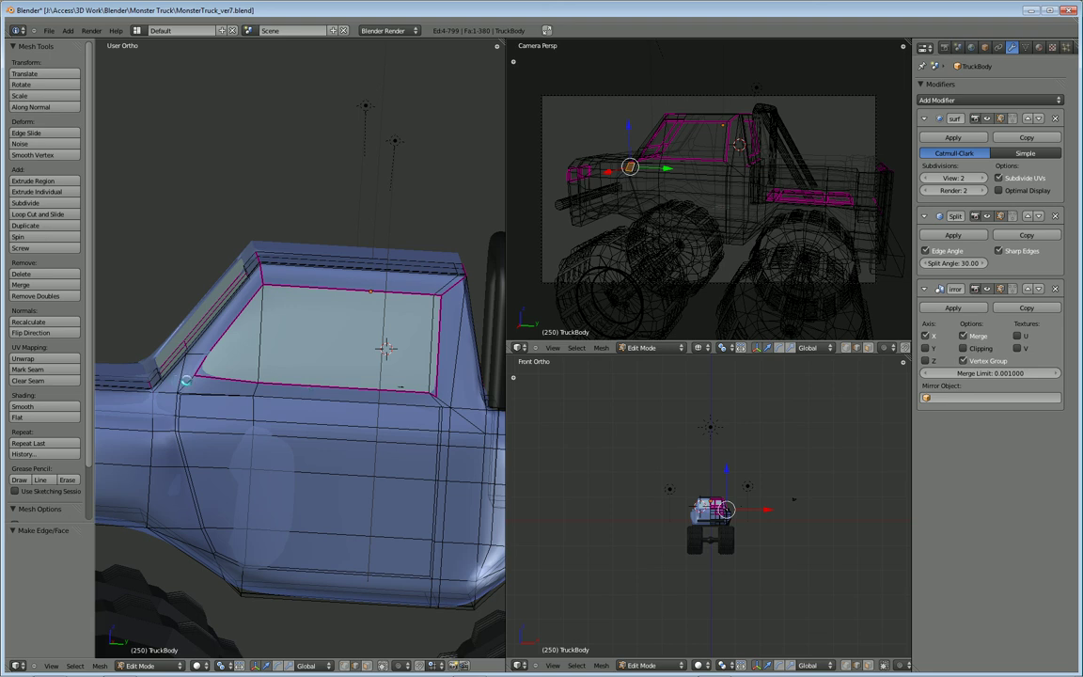
{"action": "key", "text": "ctrl+r"}
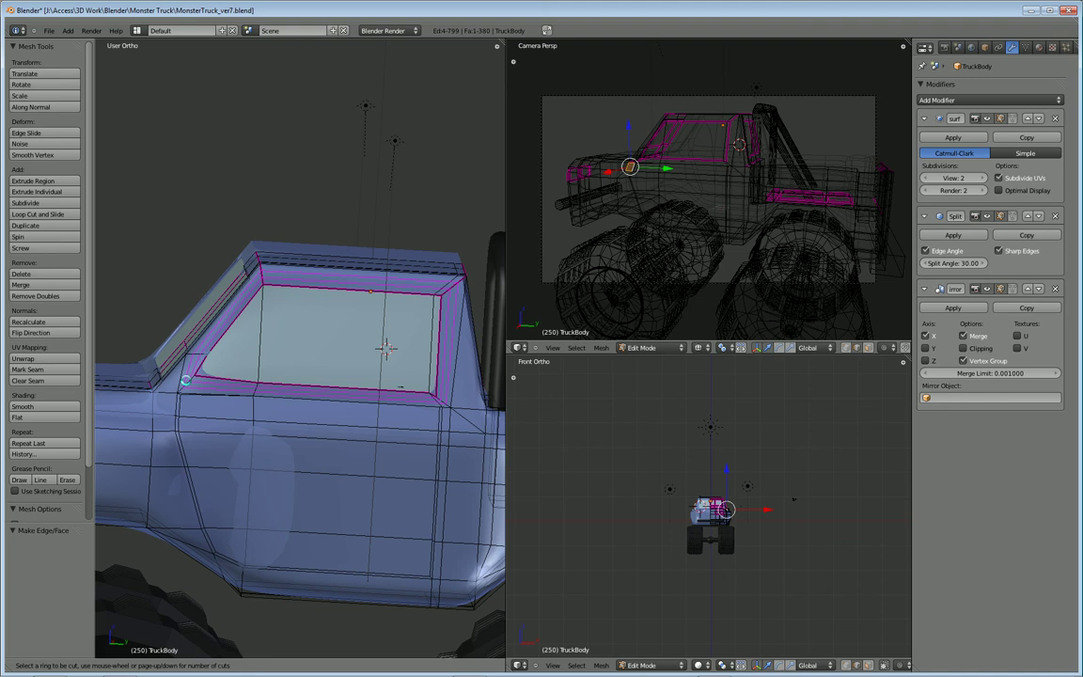
{"action": "left_click", "coordinate": [385, 348]}
{"action": "right_click", "coordinate": [385, 348]}
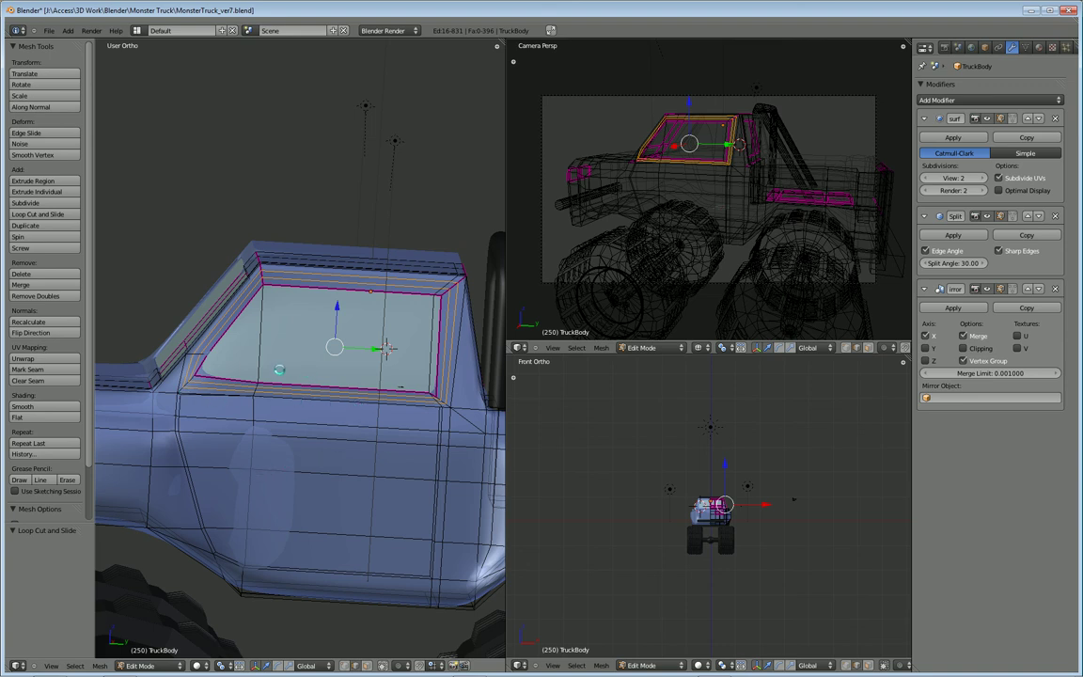
Move the upper edge of the outer new loop above the side window down 0.940 along Z
{"action": "middle_click_drag", "start_coordinate": [291, 417], "coordinate": [292, 452], "text": "shift"}
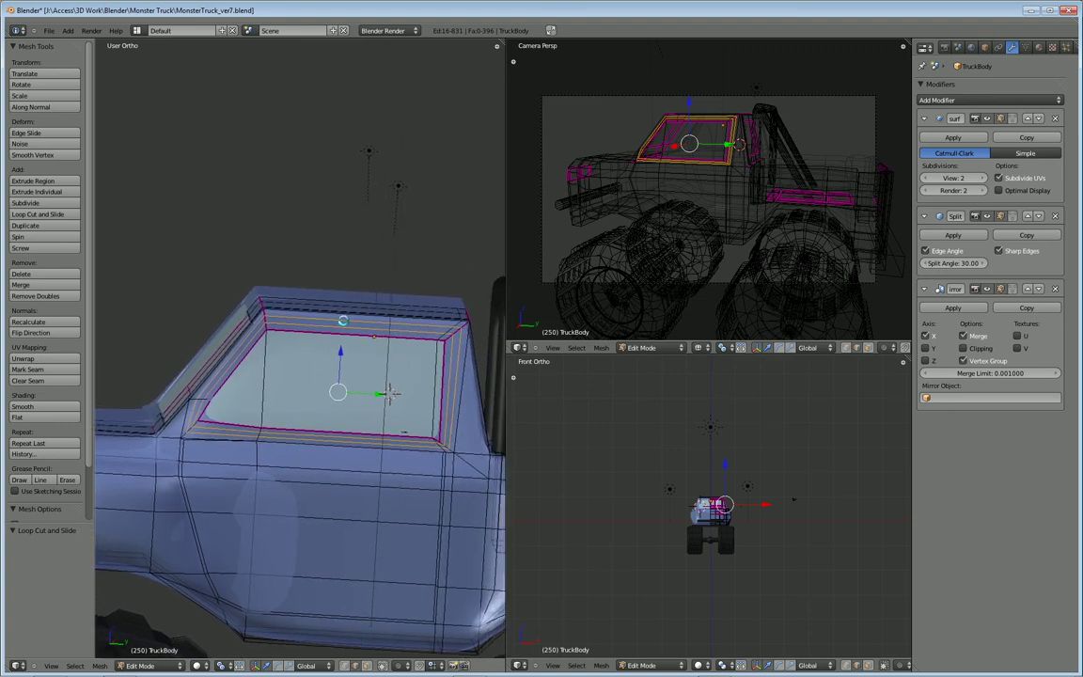
{"action": "key", "text": "g"}
{"action": "key", "text": "z"}
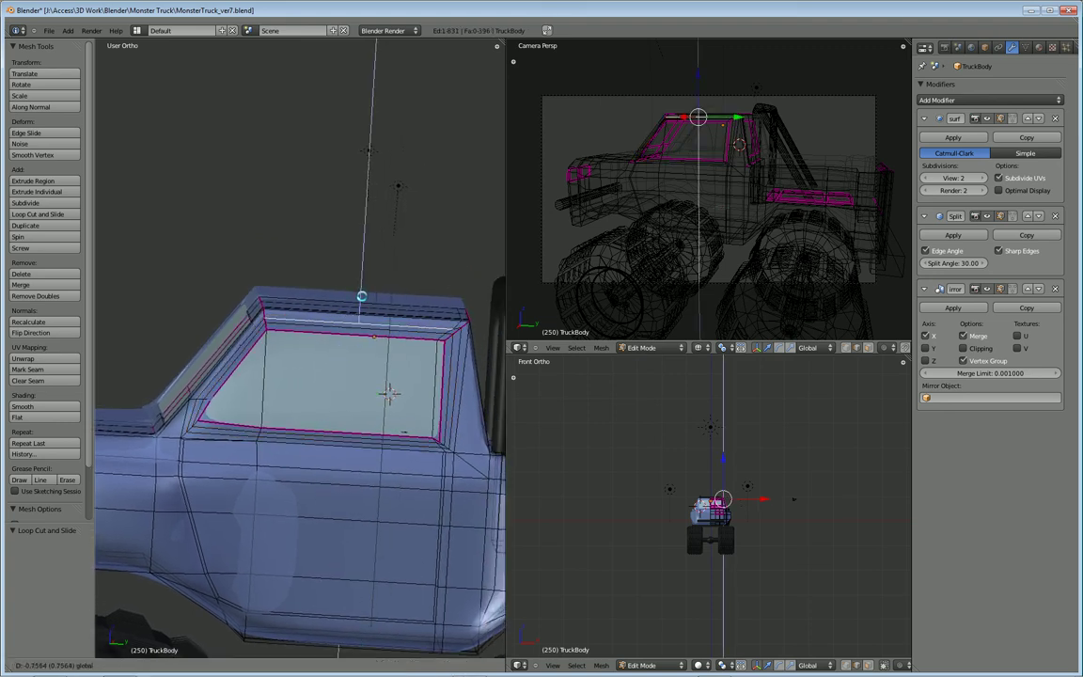
{"action": "left_click", "coordinate": [361, 297]}
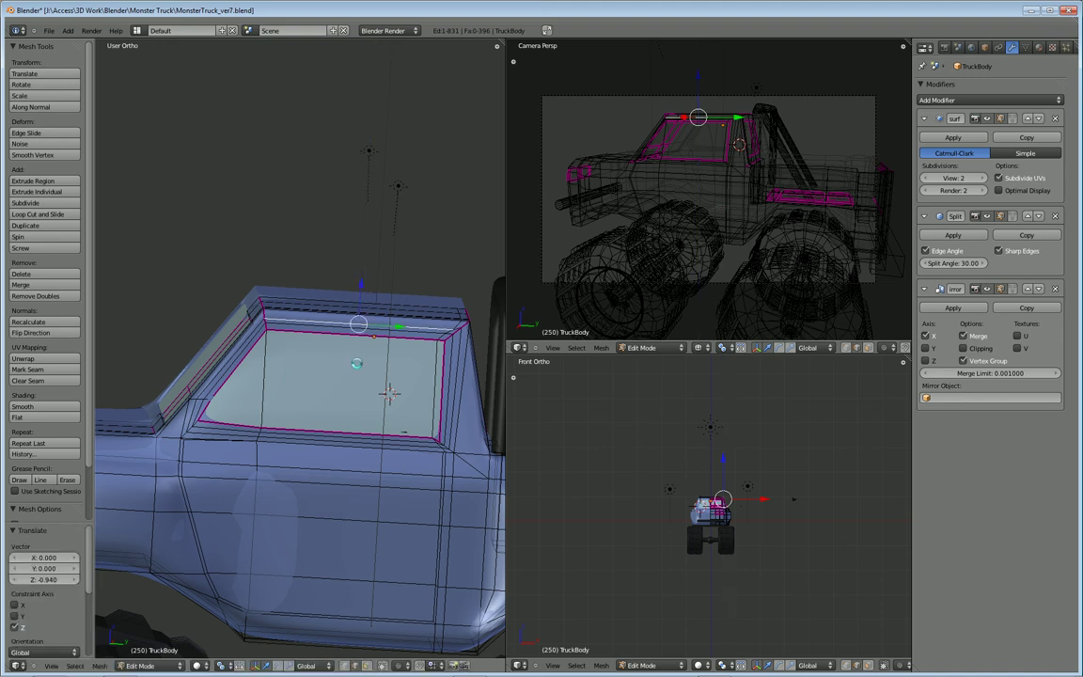
Adjust the new loop edges above the side window along Z with moves of -0.990, -0.265 and 0.978
{"action": "scroll", "coordinate": [358, 362], "scroll_direction": "up", "scroll_amount": 5}
{"action": "middle_click_drag", "start_coordinate": [397, 439], "coordinate": [346, 444]}
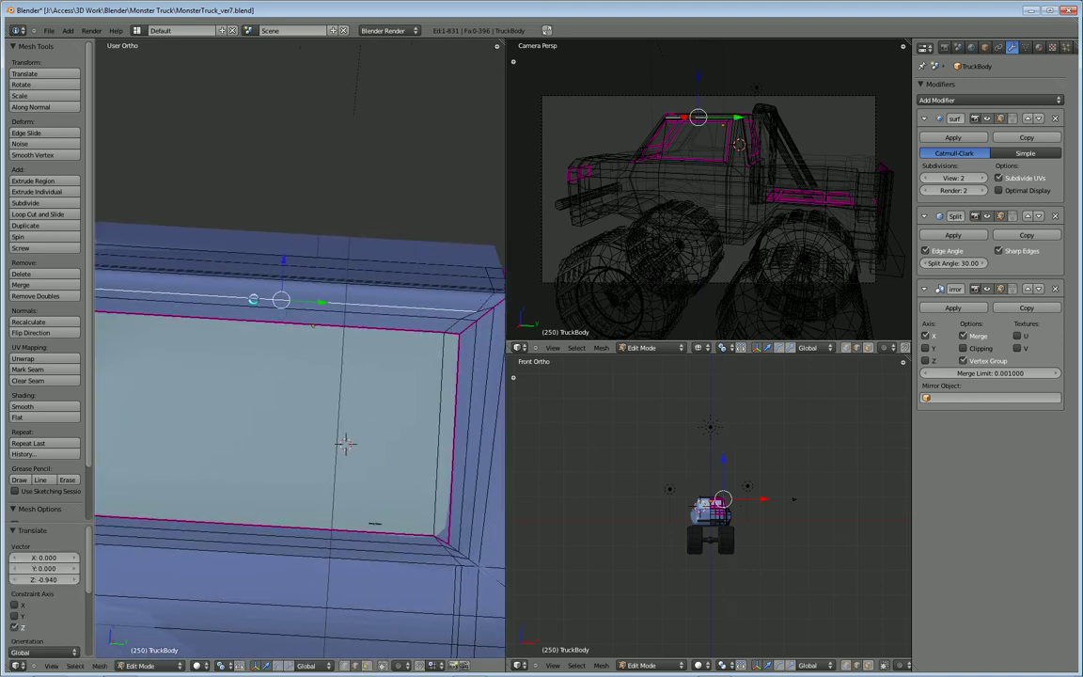
{"action": "left_click_drag", "start_coordinate": [282, 264], "coordinate": [279, 279]}
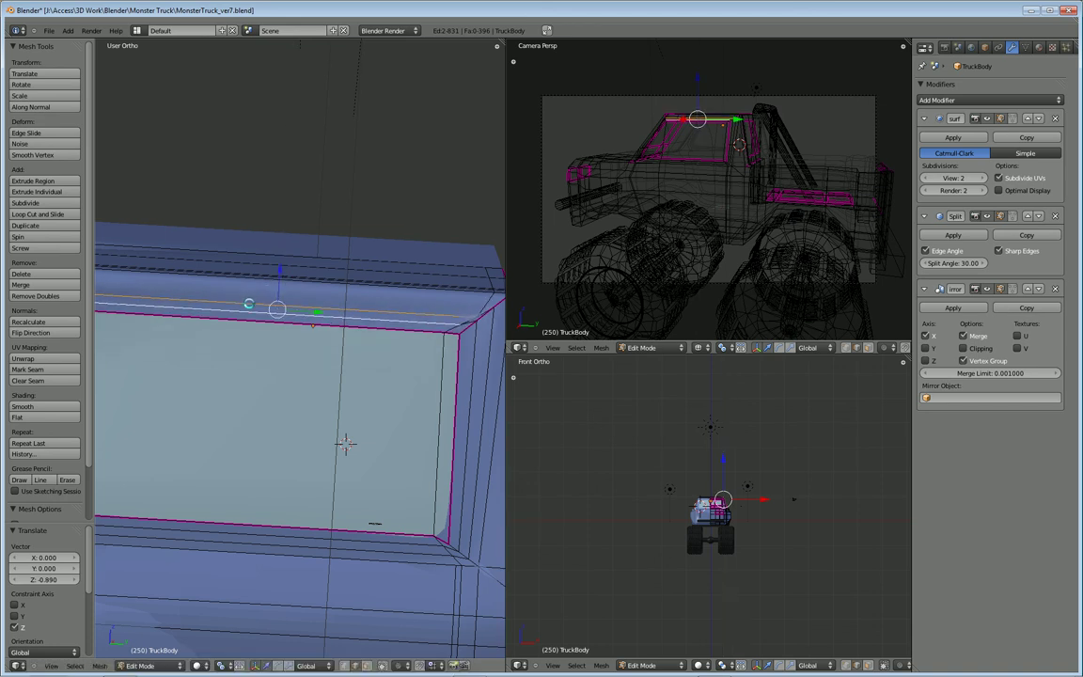
{"action": "left_click_drag", "start_coordinate": [283, 271], "coordinate": [285, 269]}
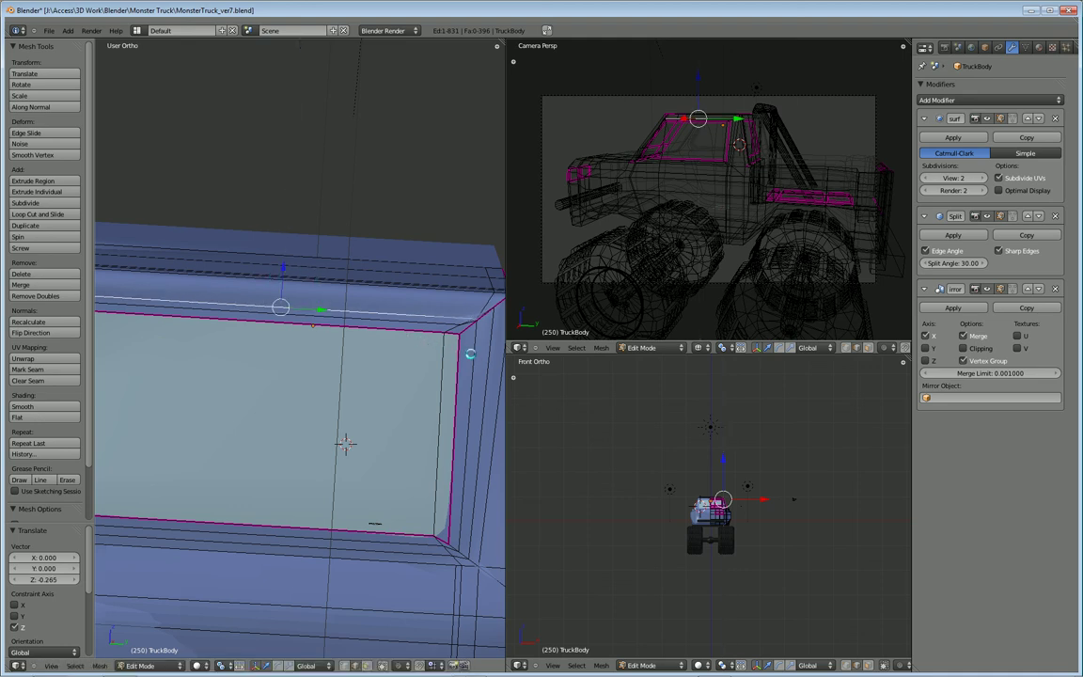
{"action": "left_click_drag", "start_coordinate": [282, 270], "coordinate": [283, 275]}
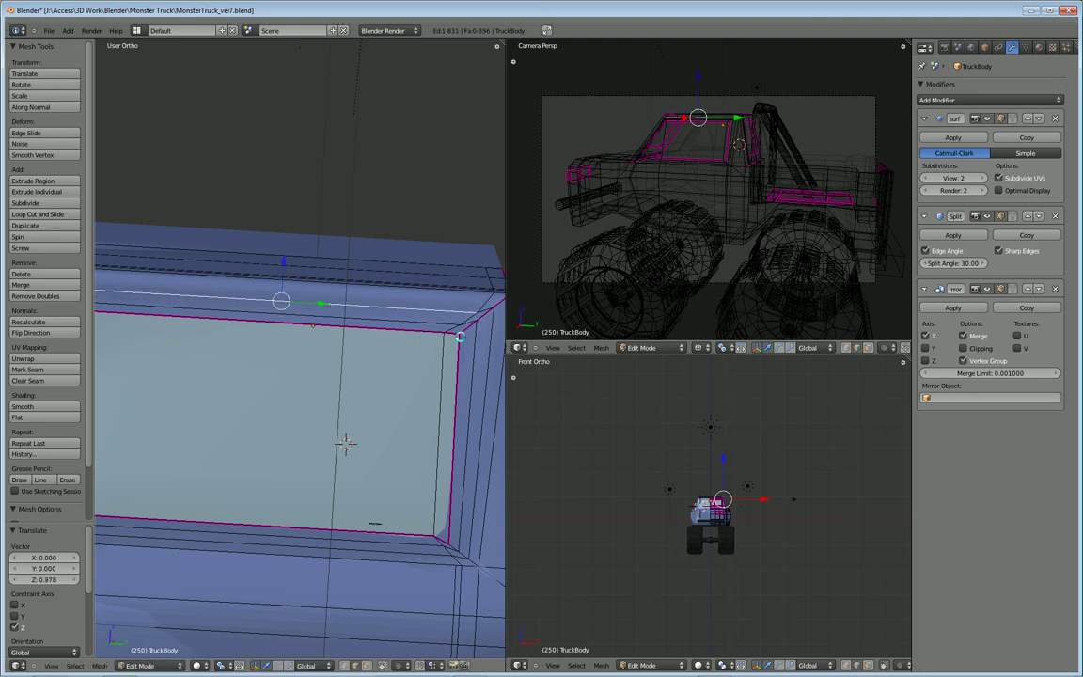
In vertex select mode, move the loop vertices at the window's upper rear corner individually inward toward the glass corner
{"action": "left_click", "coordinate": [346, 666]}
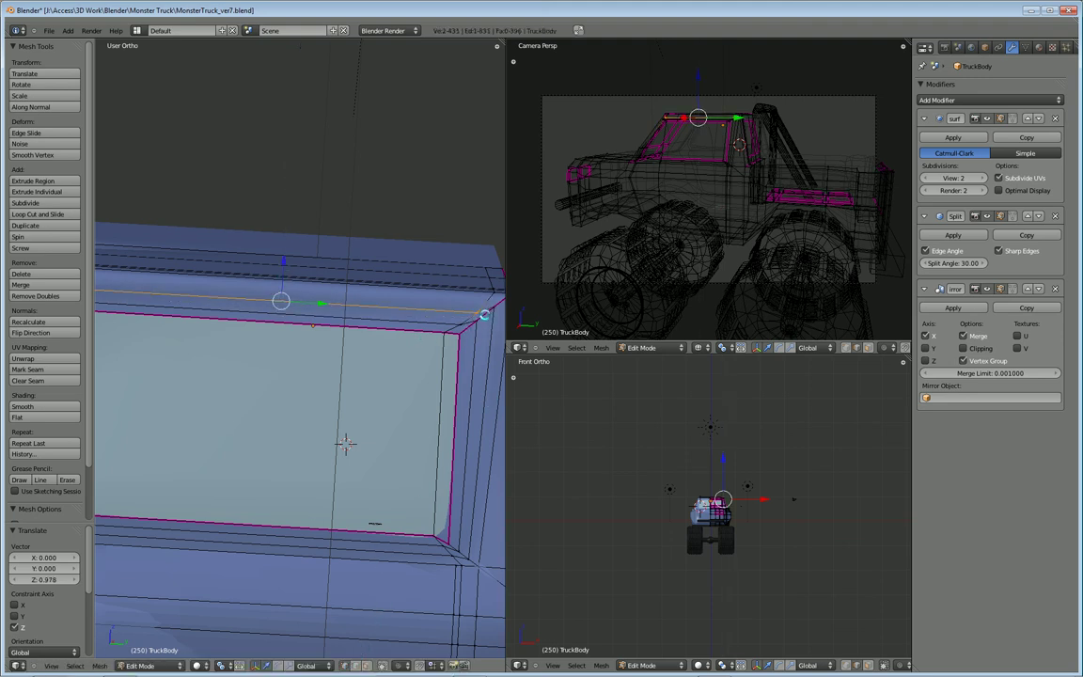
{"action": "right_click", "coordinate": [493, 311]}
{"action": "right_click", "coordinate": [477, 321]}
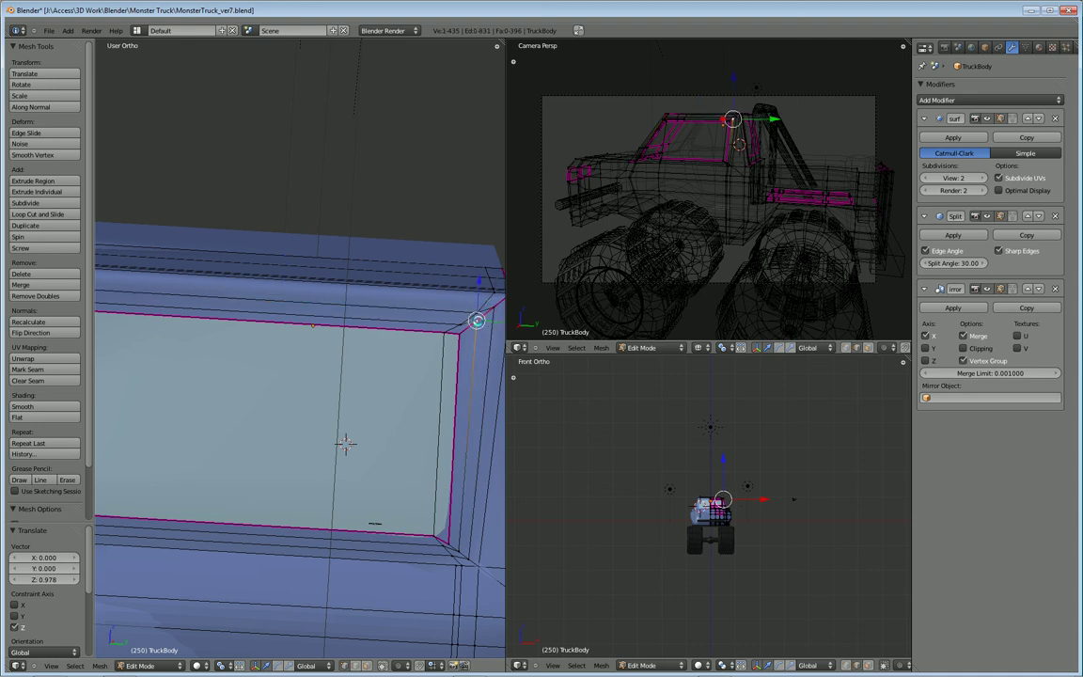
{"action": "key", "text": "g"}
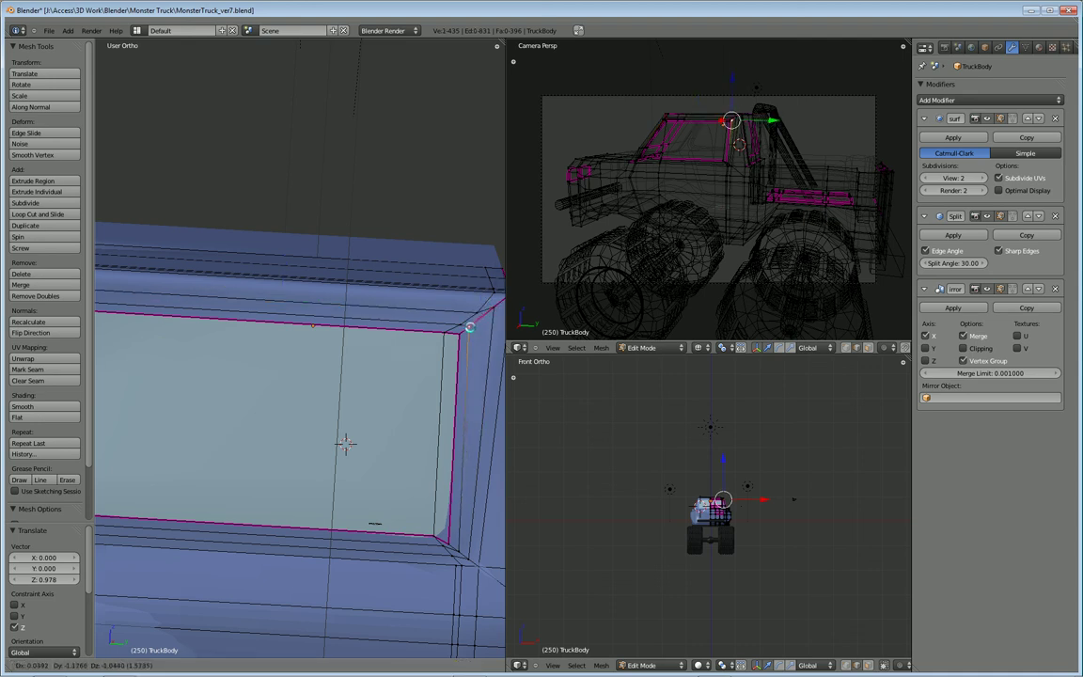
{"action": "left_click", "coordinate": [470, 326]}
{"action": "key", "text": "g"}
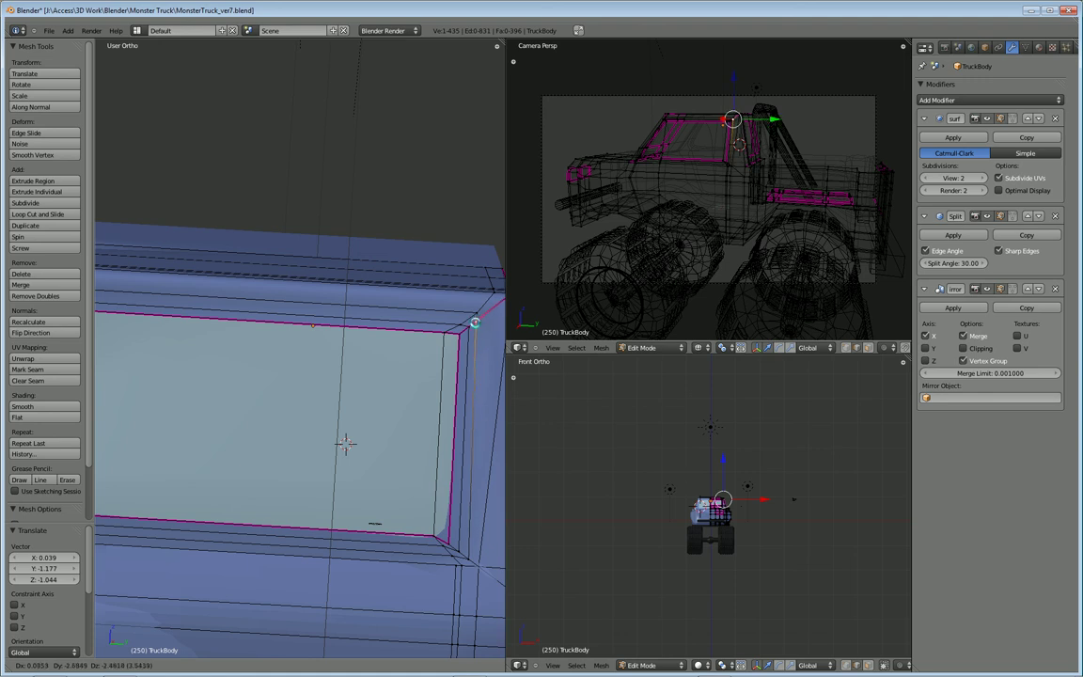
{"action": "left_click", "coordinate": [473, 311]}
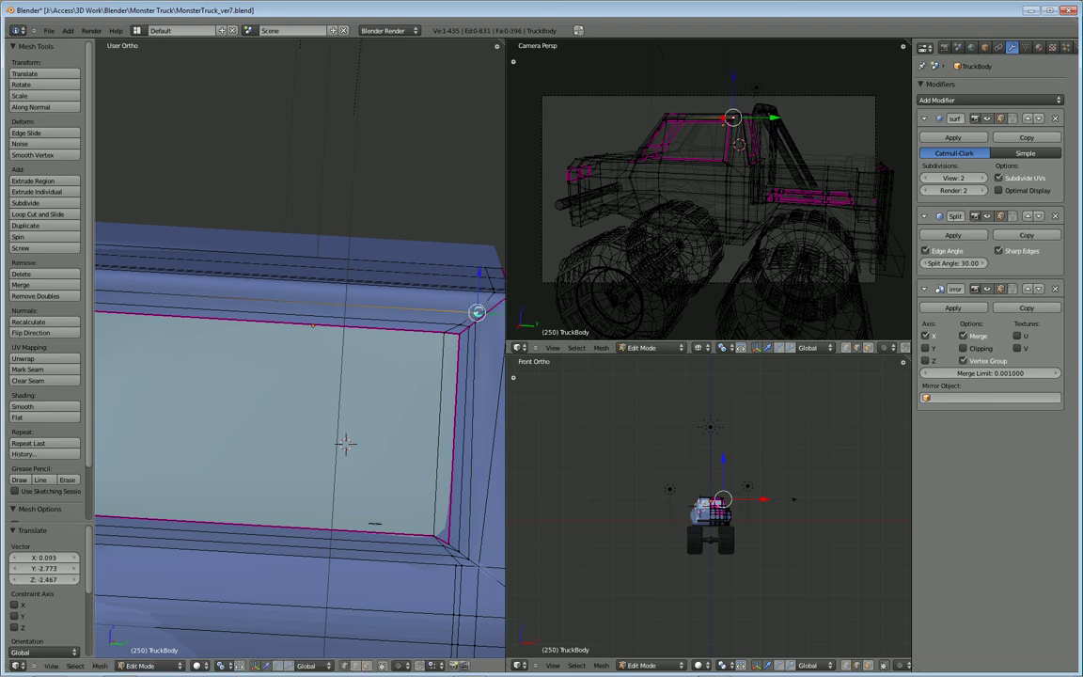
{"action": "key", "text": "g"}
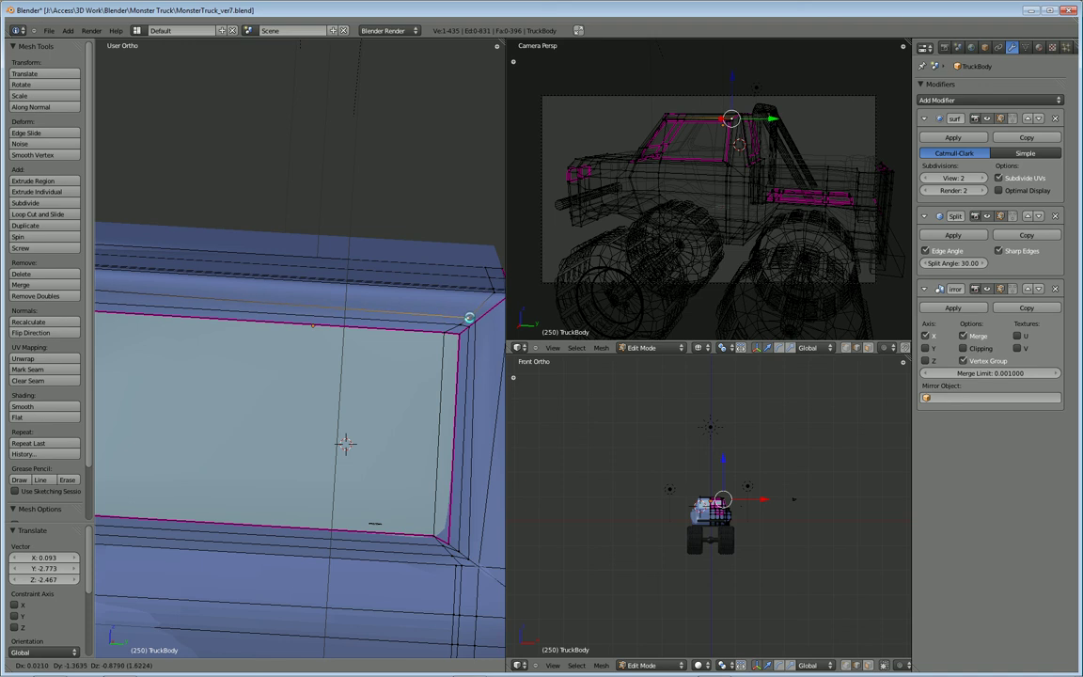
{"action": "left_click", "coordinate": [469, 317]}
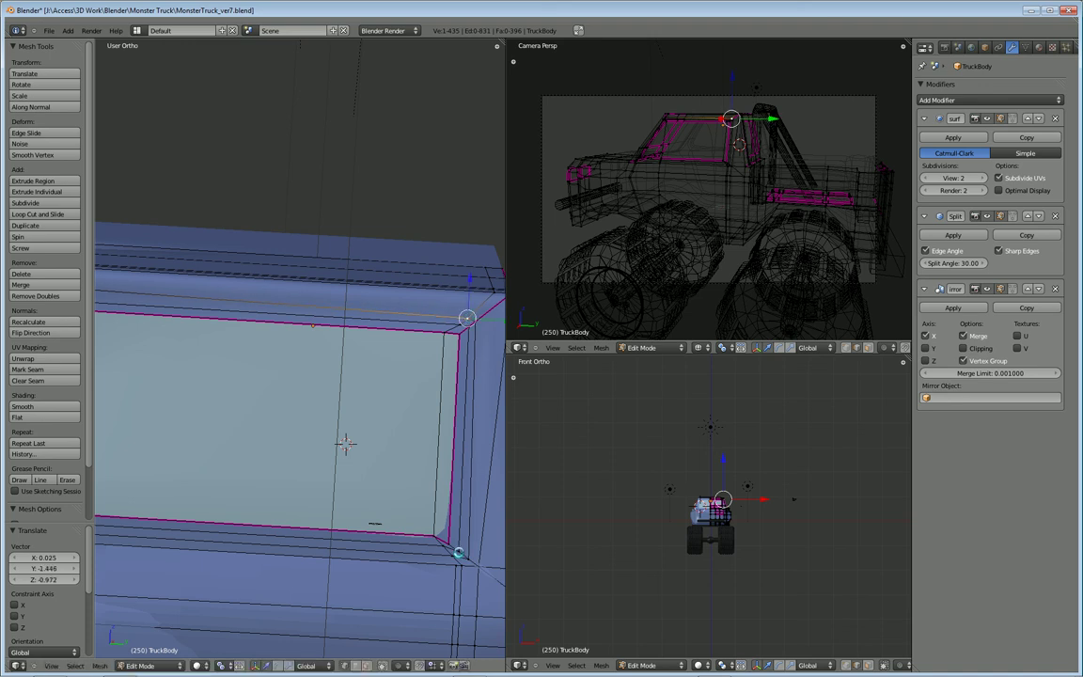
Lower the two loop vertices at the window's upper front corner, one by -0.005 and the other by -1.495 in Z
{"action": "middle_click_drag", "start_coordinate": [193, 416], "coordinate": [365, 467]}
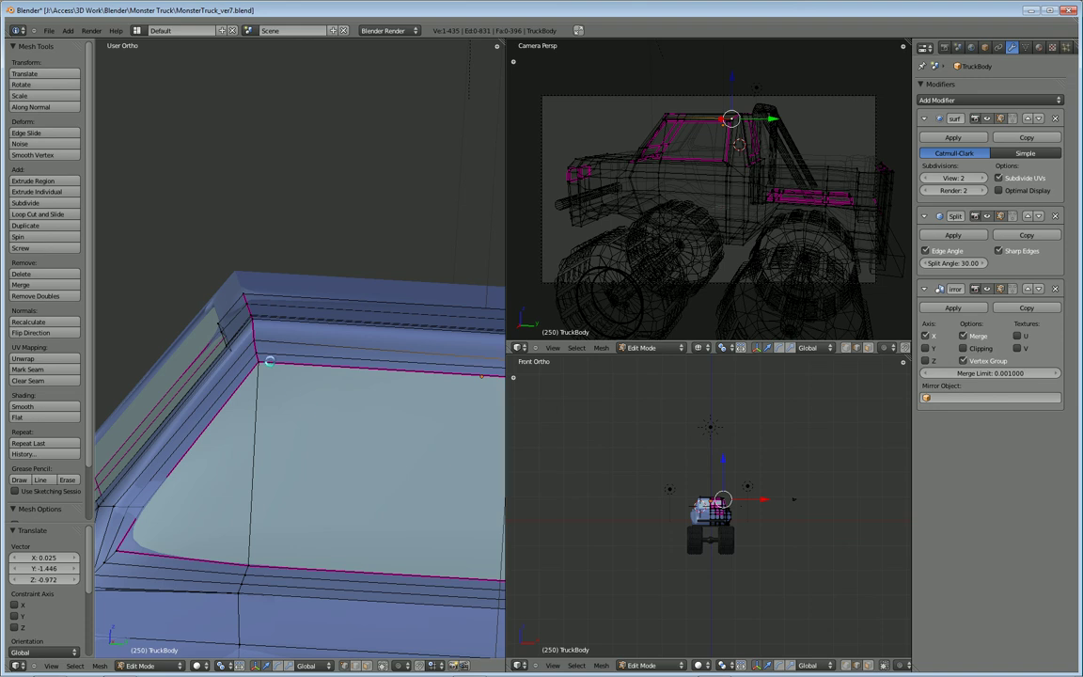
{"action": "key", "text": "g"}
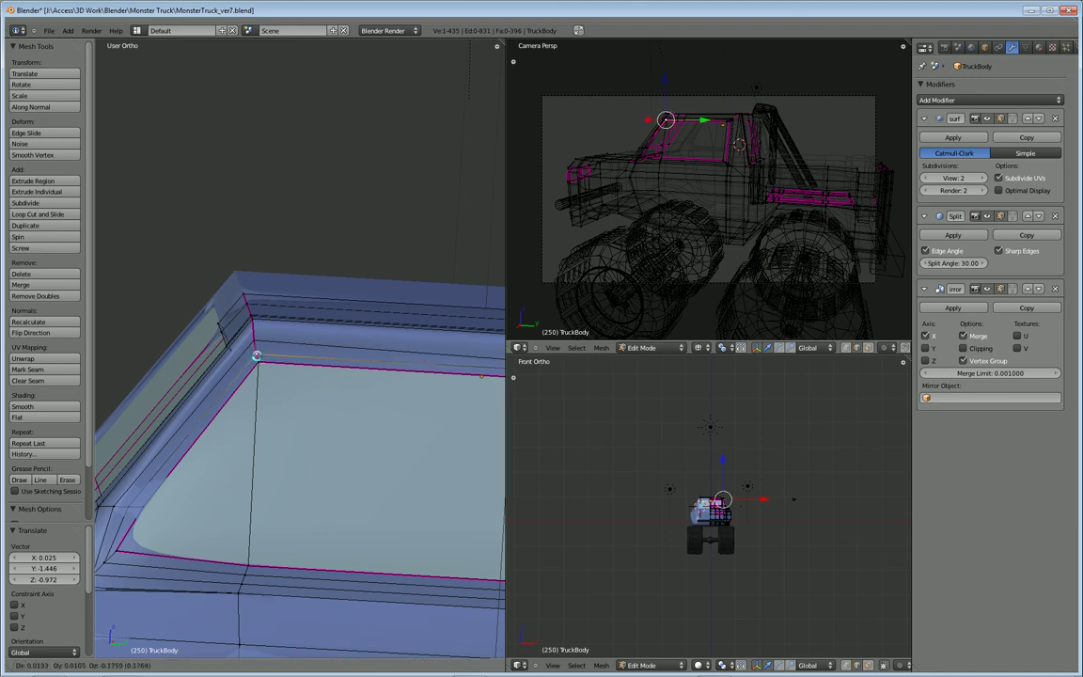
{"action": "key", "text": "z"}
{"action": "left_click", "coordinate": [257, 356]}
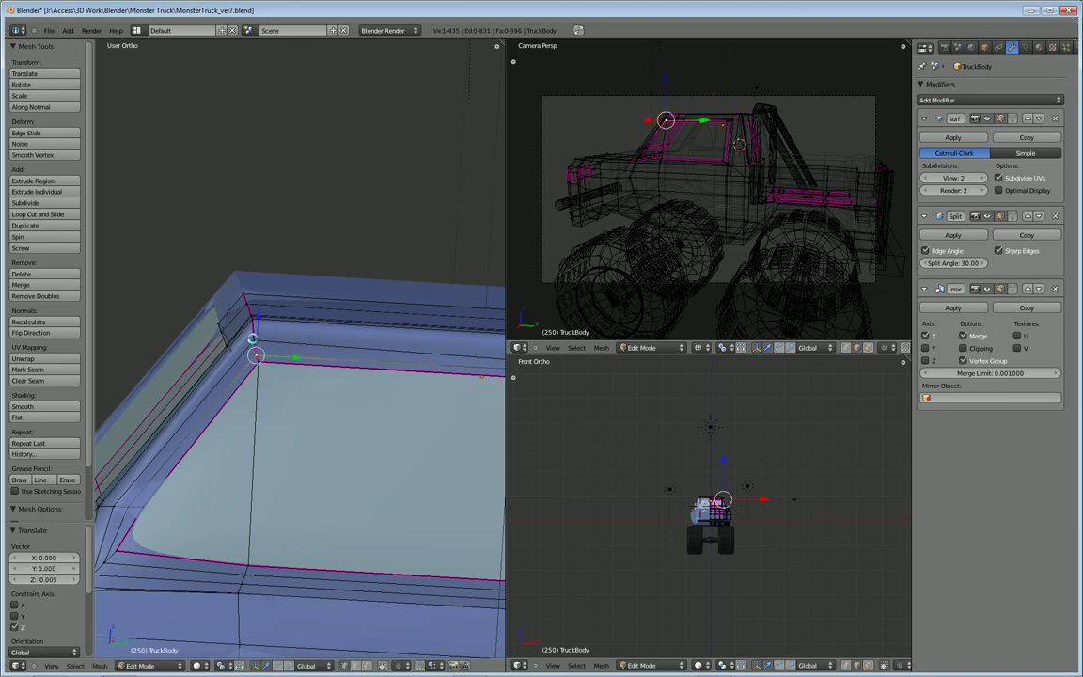
{"action": "key", "text": "g"}
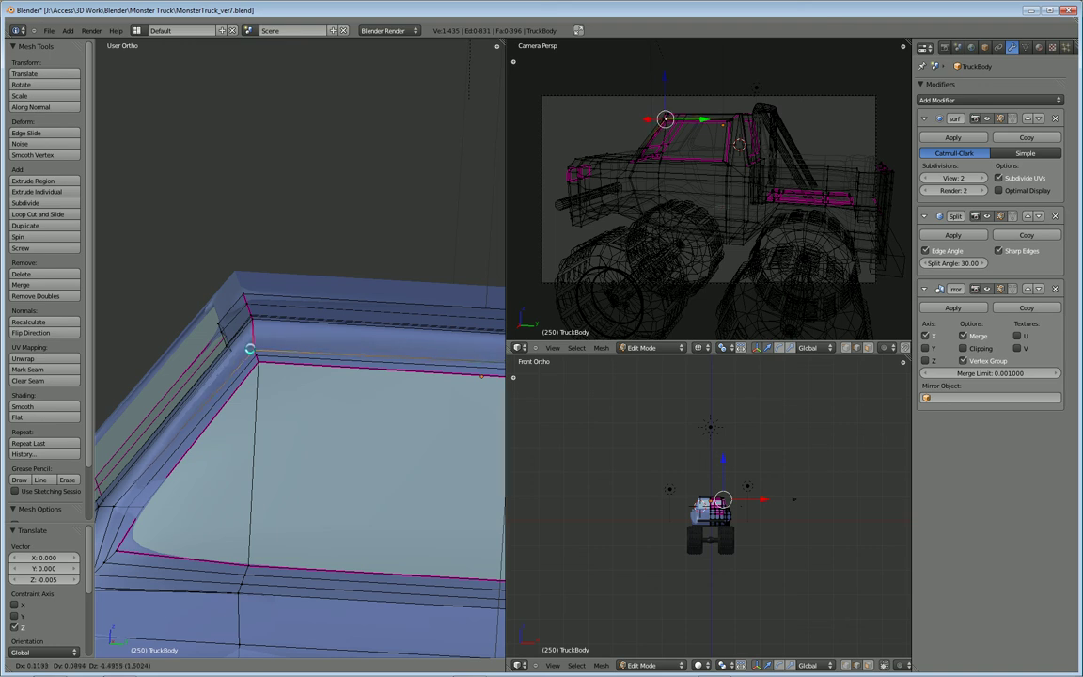
{"action": "left_click", "coordinate": [250, 349]}
Move the two loop vertices on the lower windshield pillar toward the window, 0.726 and 1.862 along Y
{"action": "key", "text": "g"}
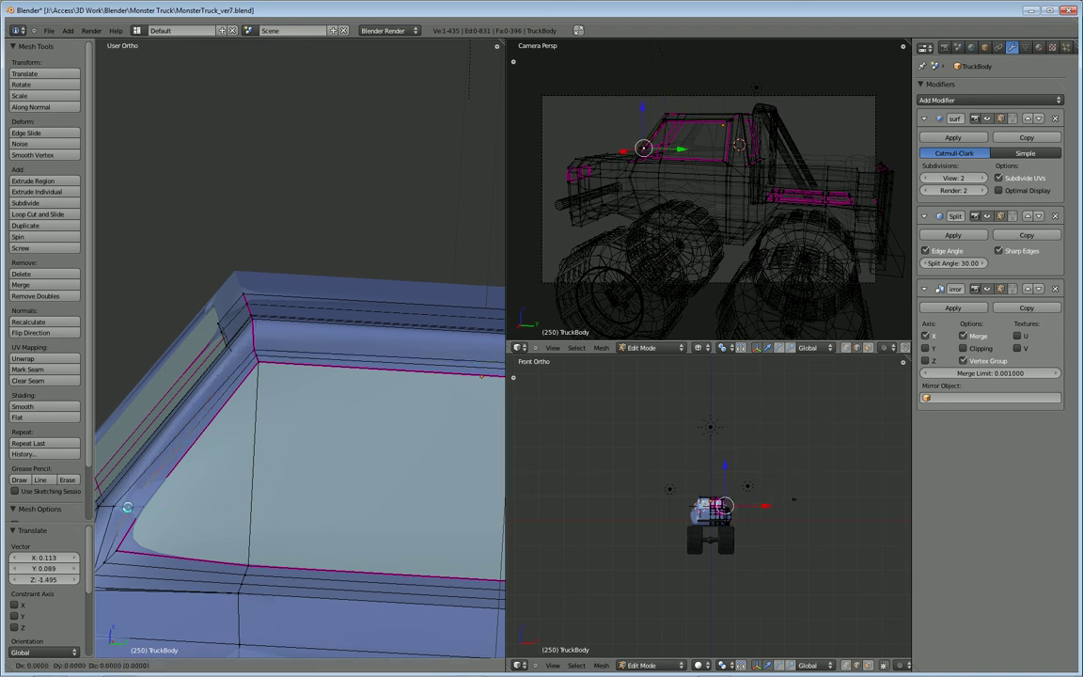
{"action": "left_click", "coordinate": [132, 508]}
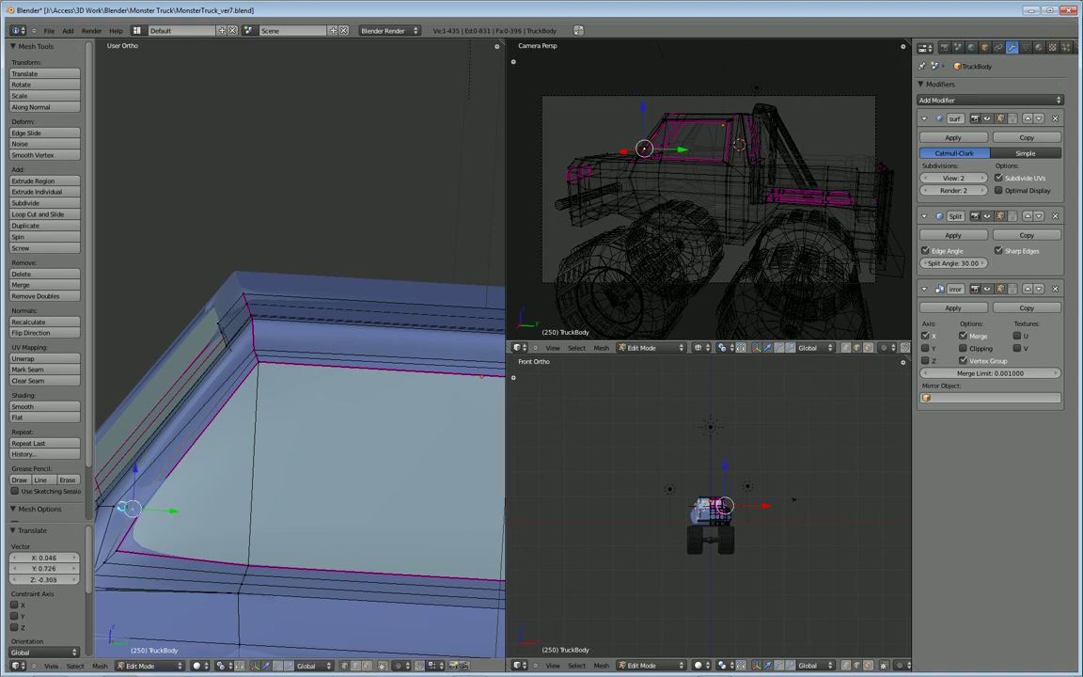
{"action": "key", "text": "g"}
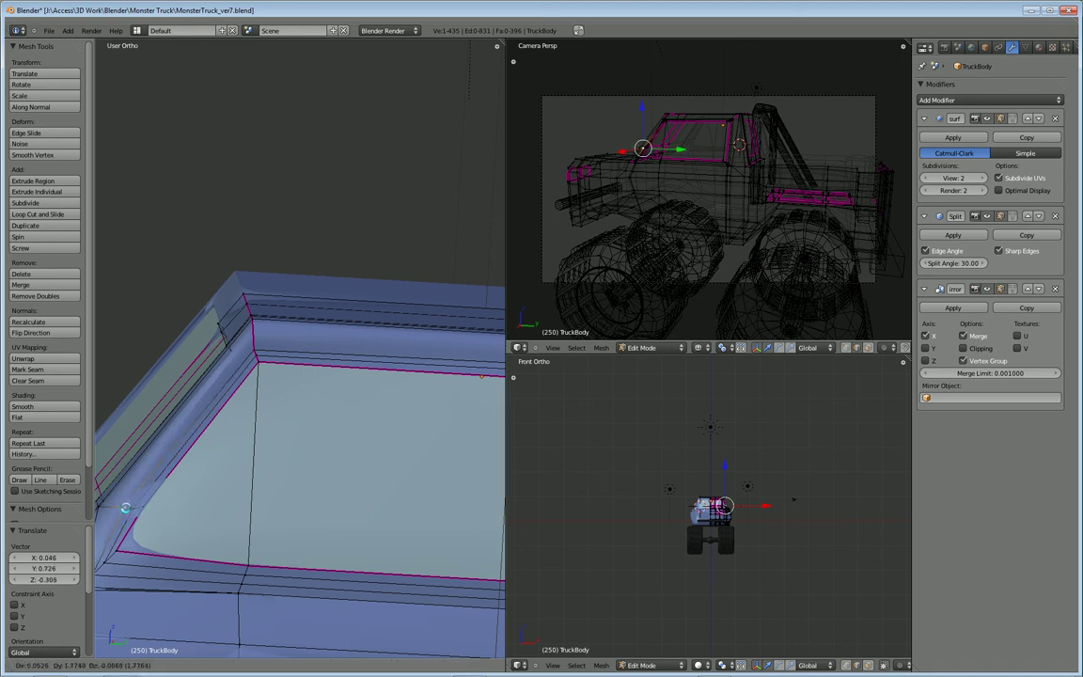
{"action": "left_click", "coordinate": [126, 508]}
Delete the three faces of the narrow strip between the side window frame and the top of the door
{"action": "middle_click_drag", "start_coordinate": [126, 508], "coordinate": [251, 386], "text": "shift"}
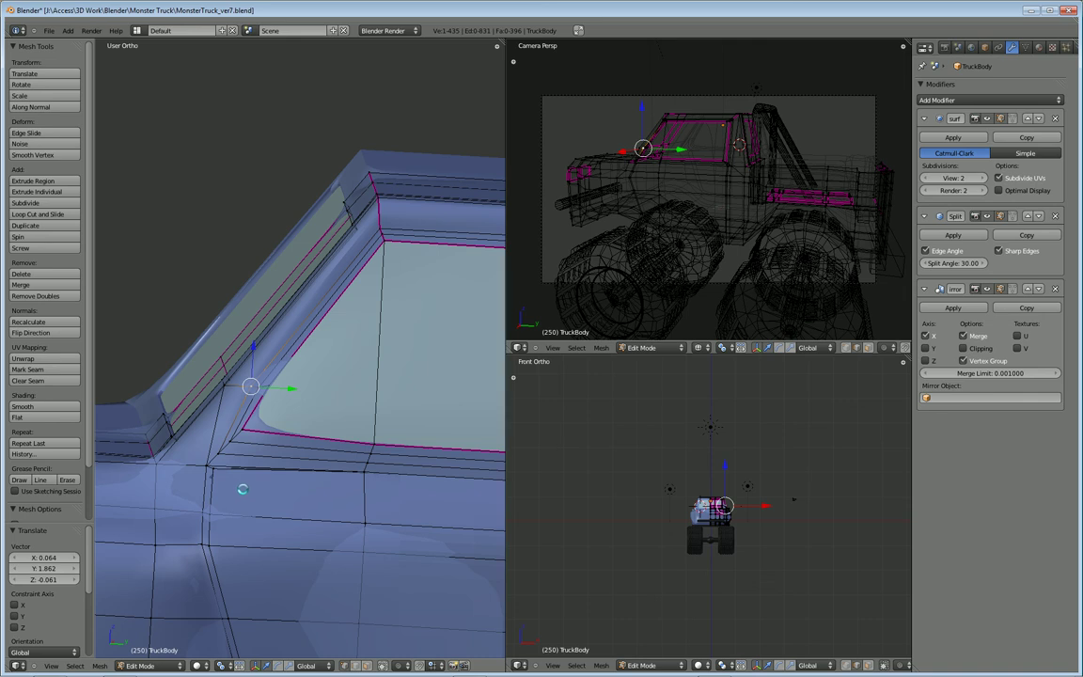
{"action": "scroll", "coordinate": [243, 489], "scroll_direction": "up", "scroll_amount": 1}
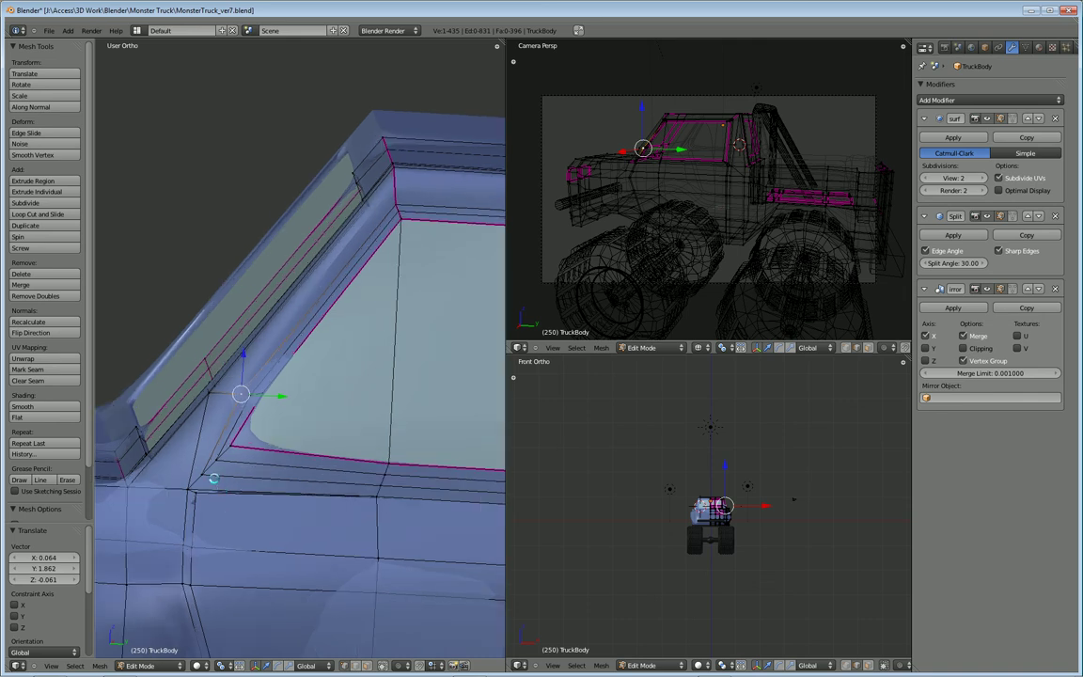
{"action": "middle_click_drag", "start_coordinate": [259, 492], "coordinate": [298, 477]}
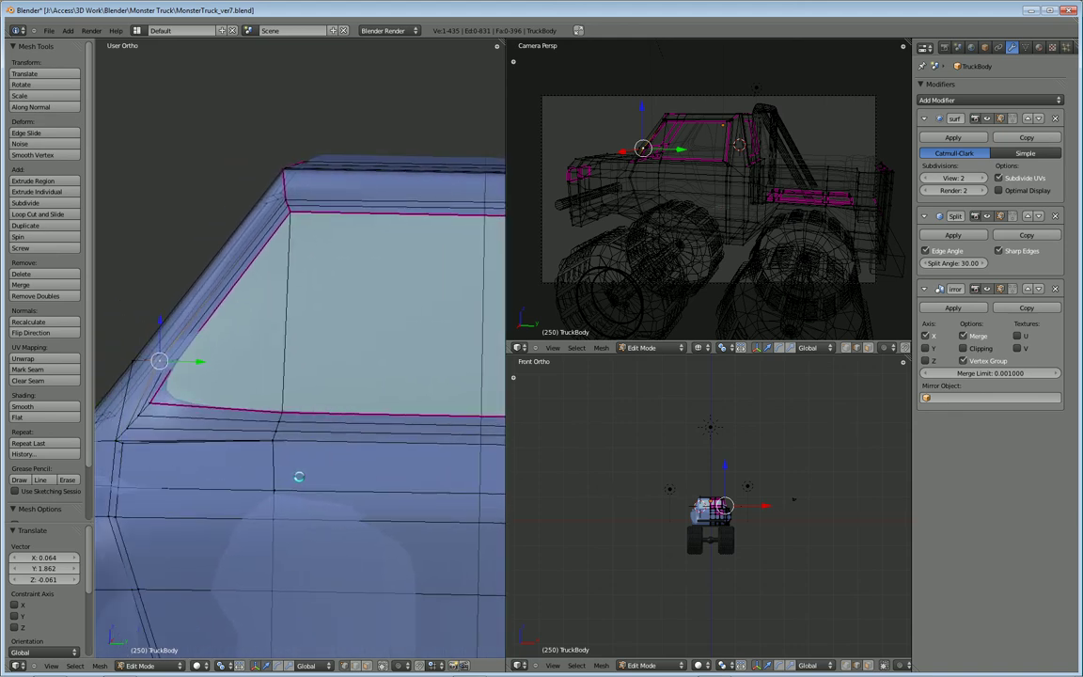
{"action": "left_click", "coordinate": [365, 663]}
{"action": "middle_click_drag", "start_coordinate": [181, 460], "coordinate": [218, 445], "text": "shift"}
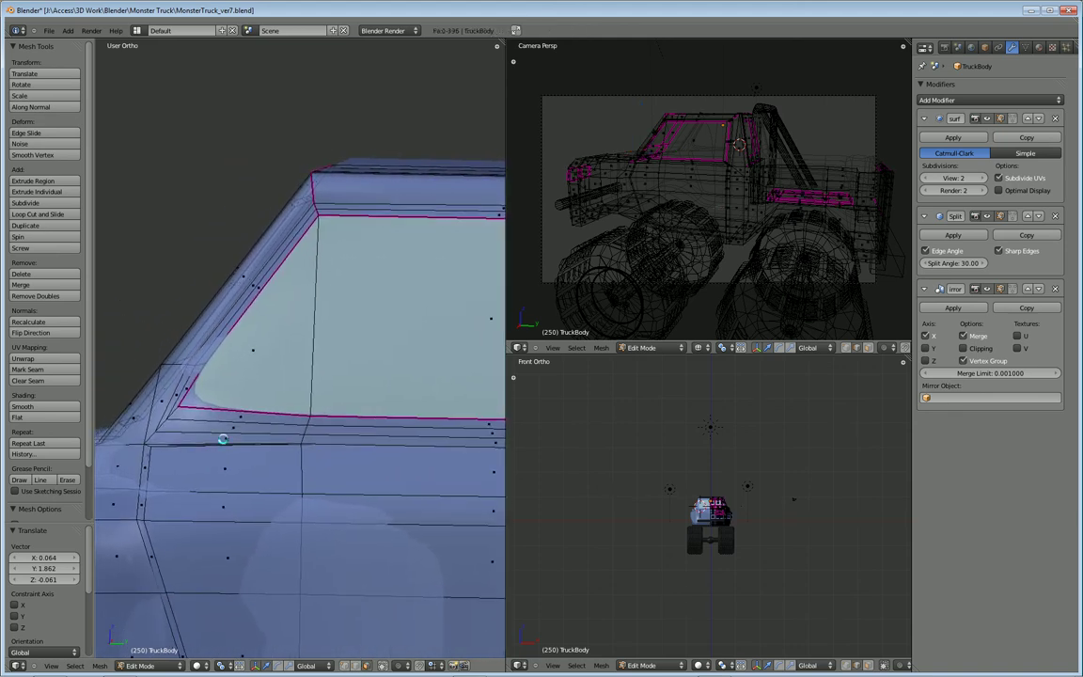
{"action": "right_click", "coordinate": [223, 439]}
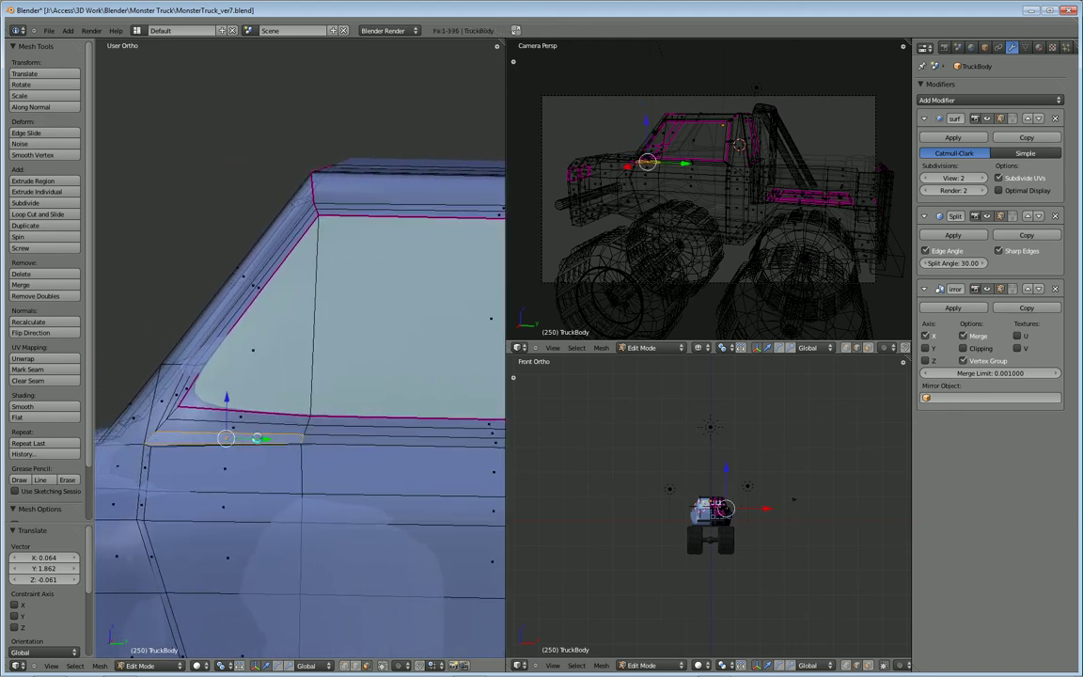
{"action": "right_click", "coordinate": [492, 442], "text": "shift"}
{"action": "middle_click_drag", "start_coordinate": [435, 460], "coordinate": [136, 463]}
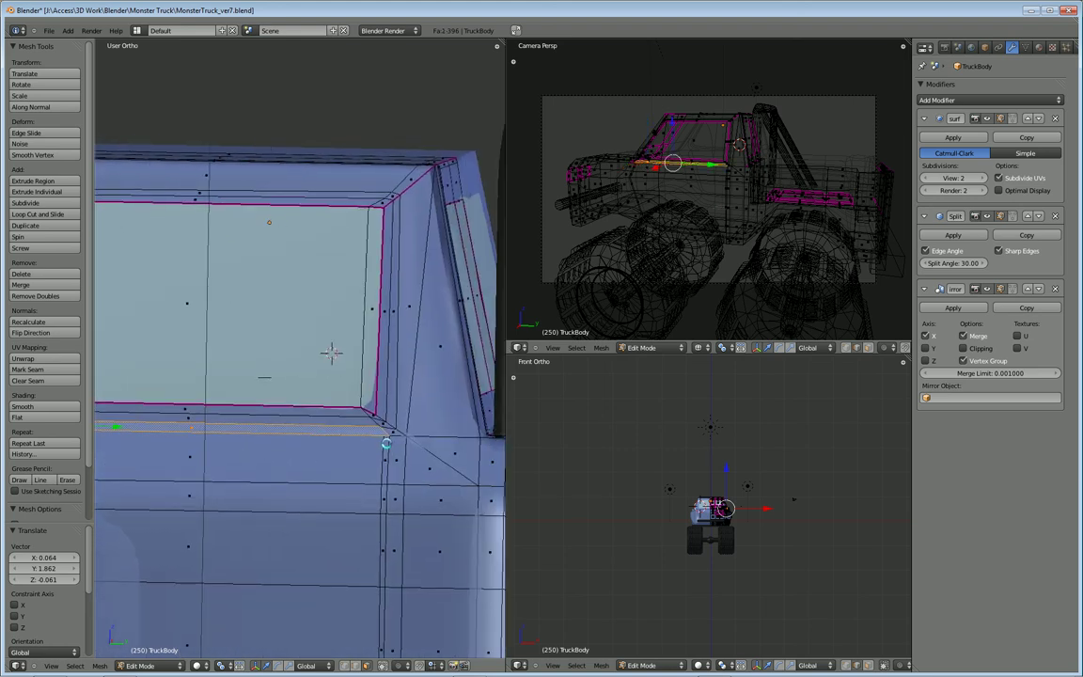
{"action": "right_click", "coordinate": [331, 353], "text": "shift"}
{"action": "middle_click_drag", "start_coordinate": [331, 352], "coordinate": [249, 411]}
{"action": "key", "text": "x"}
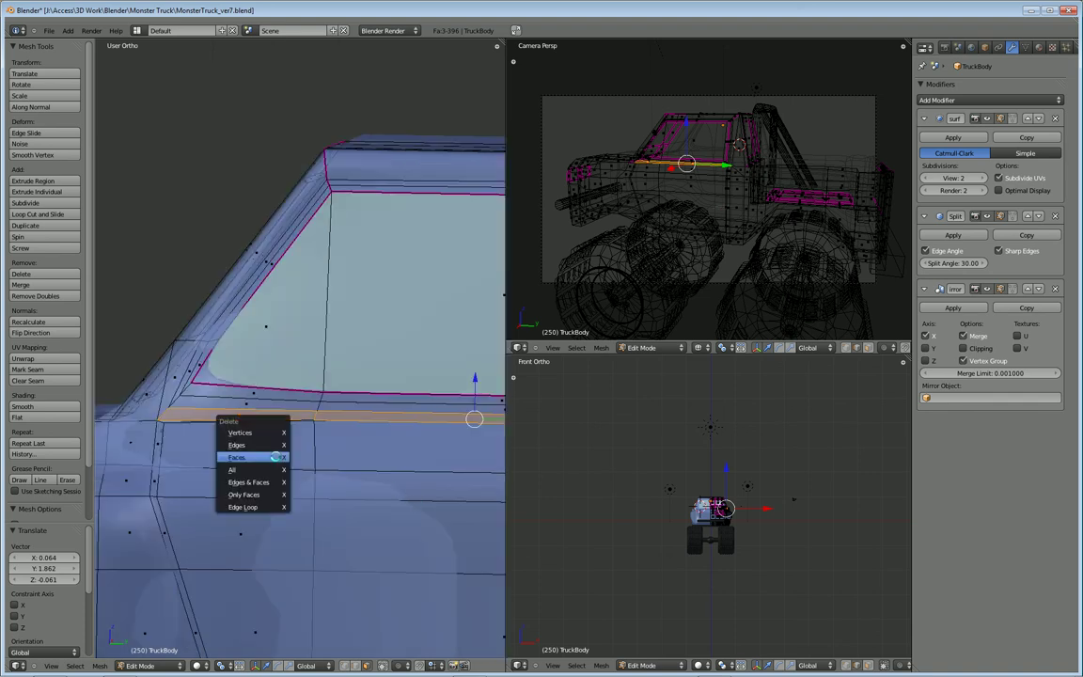
{"action": "left_click", "coordinate": [276, 457]}
Merge the vertex at the front end of the gap into the body vertex just below it, using At Last
{"action": "middle_click_drag", "start_coordinate": [220, 455], "coordinate": [228, 486]}
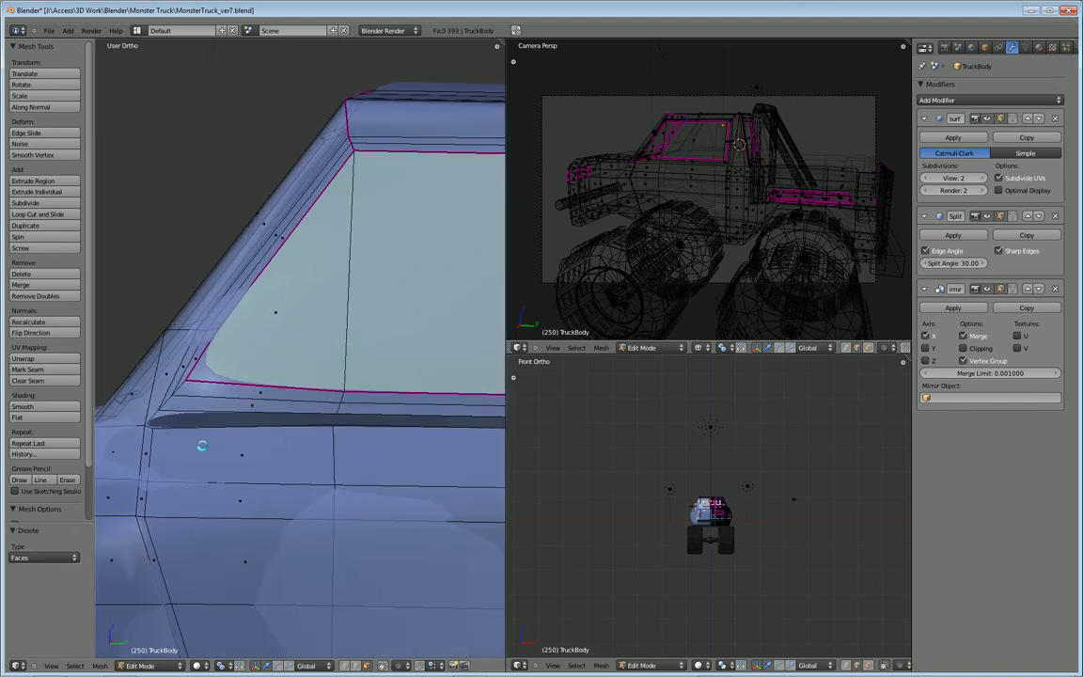
{"action": "key", "text": "a"}
{"action": "middle_click_drag", "start_coordinate": [194, 444], "coordinate": [262, 449]}
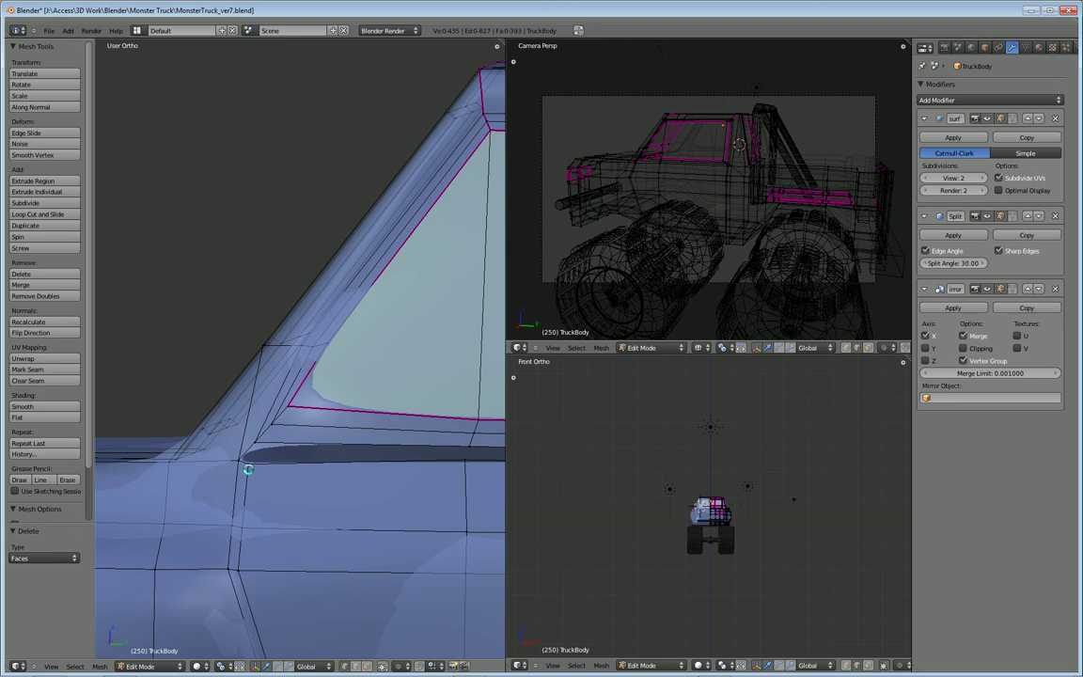
{"action": "right_click", "coordinate": [224, 402]}
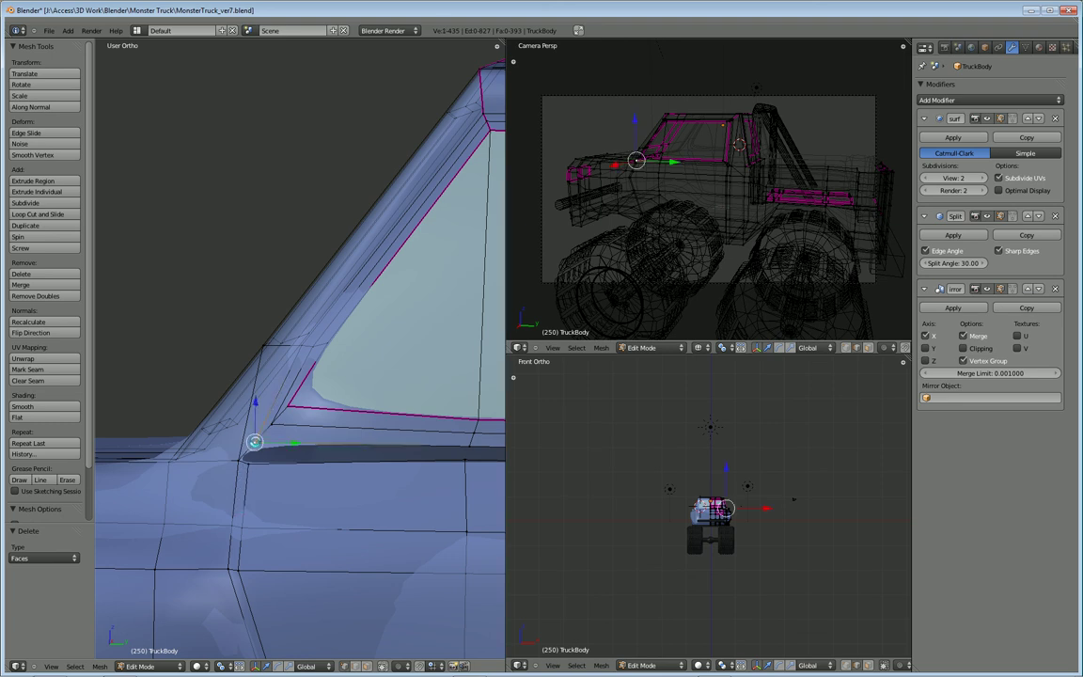
{"action": "key", "text": "g"}
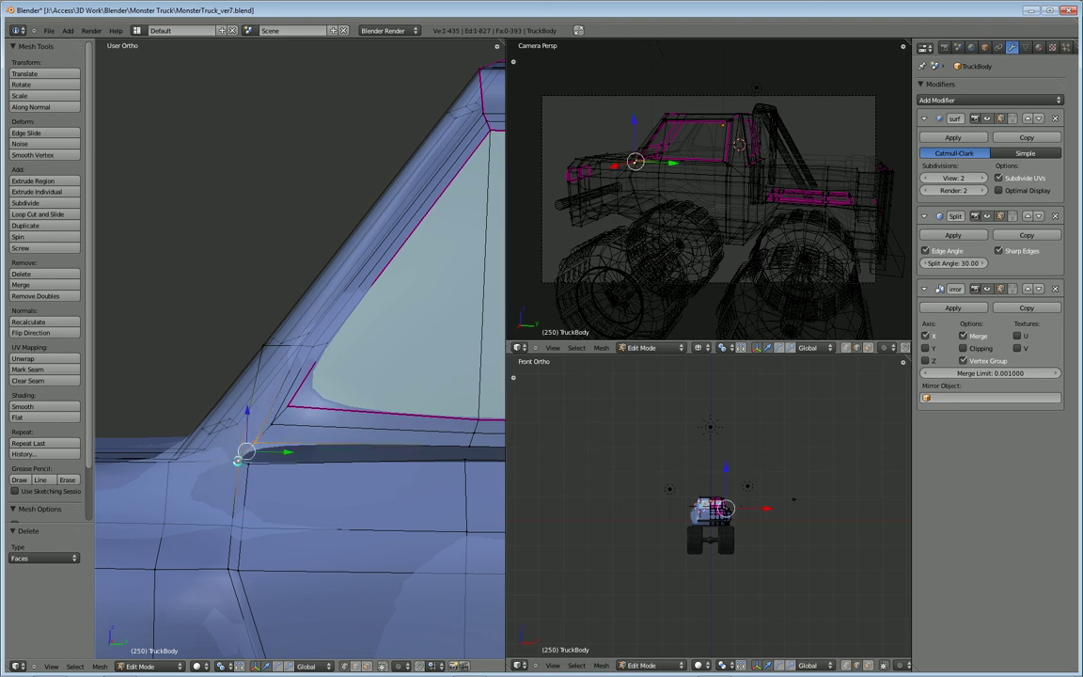
{"action": "key", "text": "alt+m"}
{"action": "left_click", "coordinate": [221, 452]}
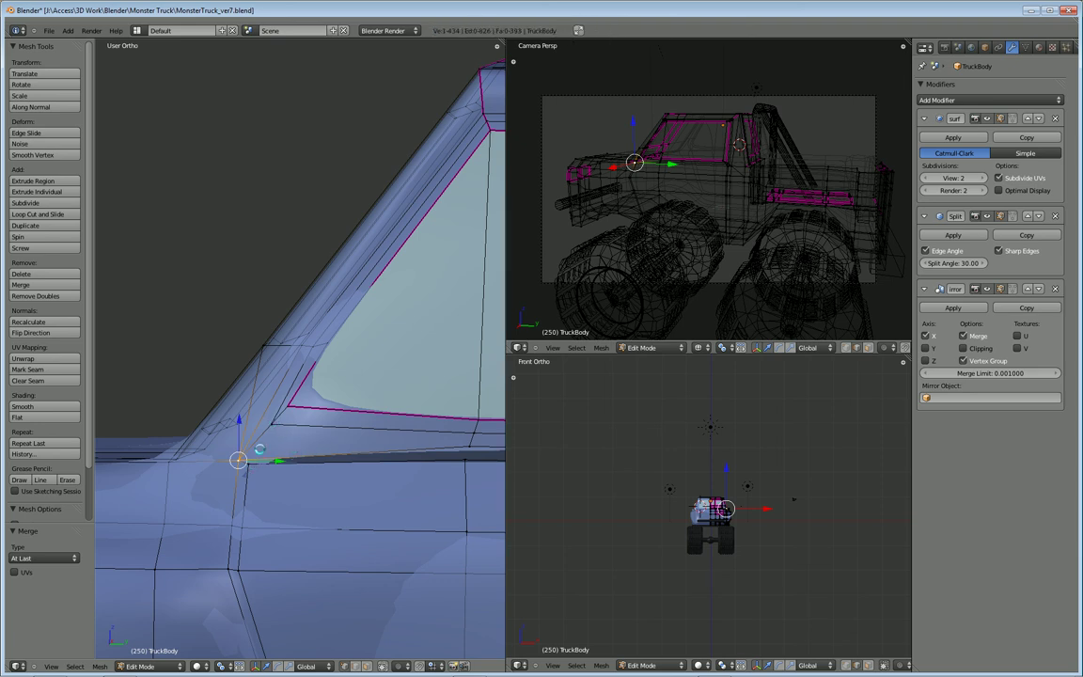
Delete the three faces of the thin strip directly beneath the side window frame, along the top of the door
{"action": "right_click", "coordinate": [273, 422]}
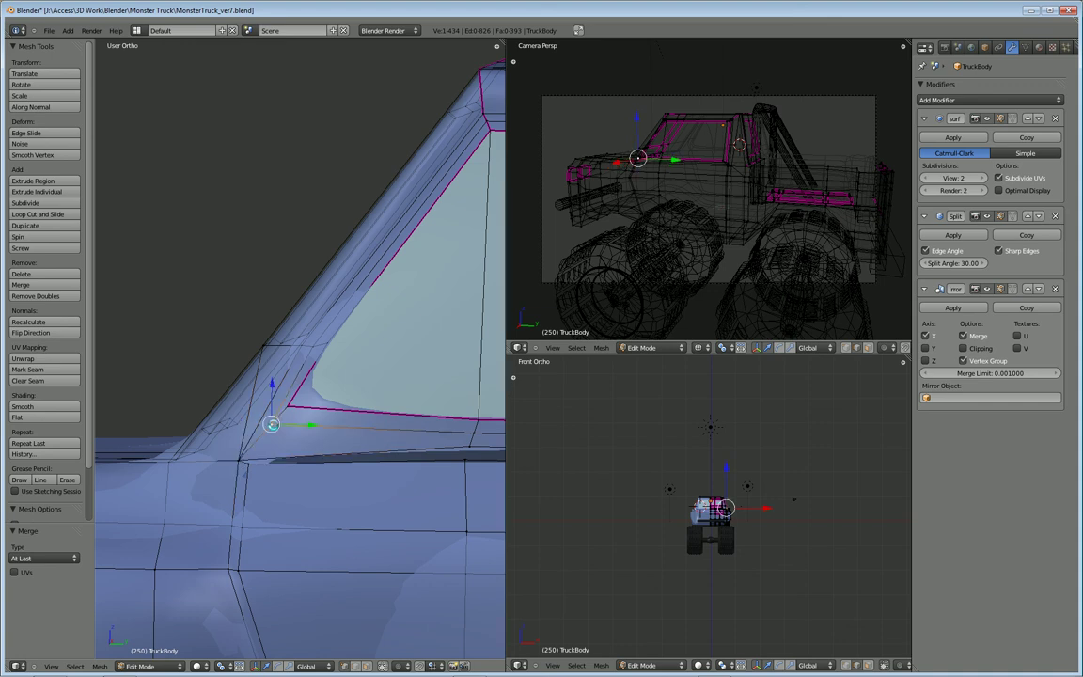
{"action": "right_click", "coordinate": [253, 462], "text": "shift"}
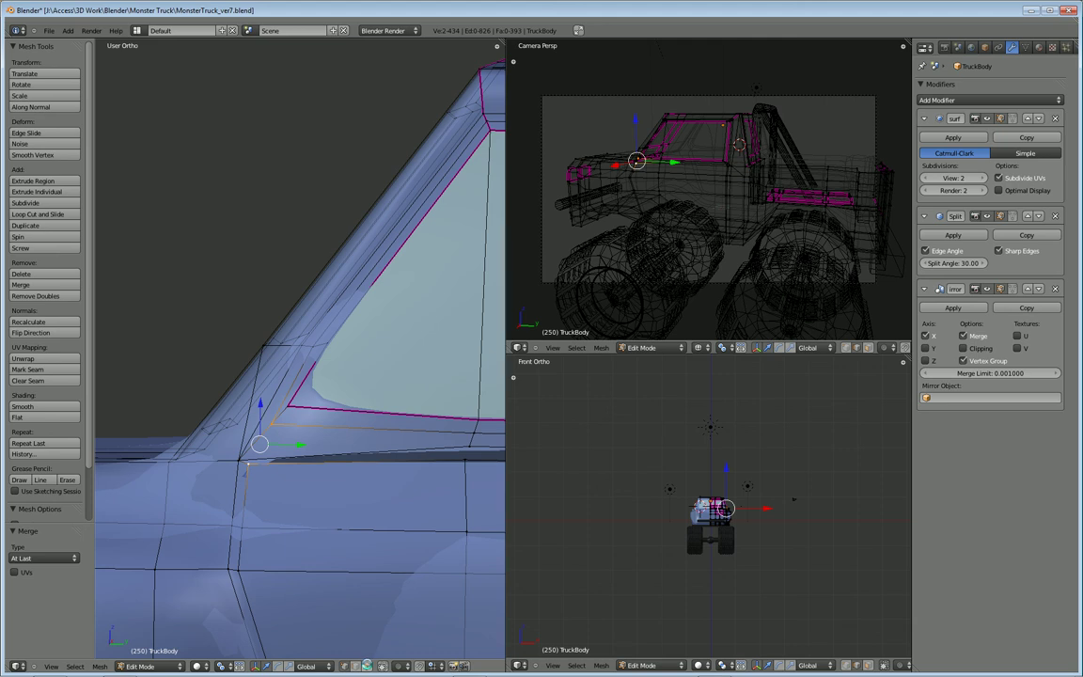
{"action": "left_click", "coordinate": [368, 666]}
{"action": "right_click", "coordinate": [369, 441]}
{"action": "middle_click_drag", "start_coordinate": [438, 510], "coordinate": [402, 370]}
{"action": "right_click", "coordinate": [376, 450], "text": "shift"}
{"action": "right_click", "coordinate": [479, 489], "text": "shift"}
{"action": "key", "text": "x"}
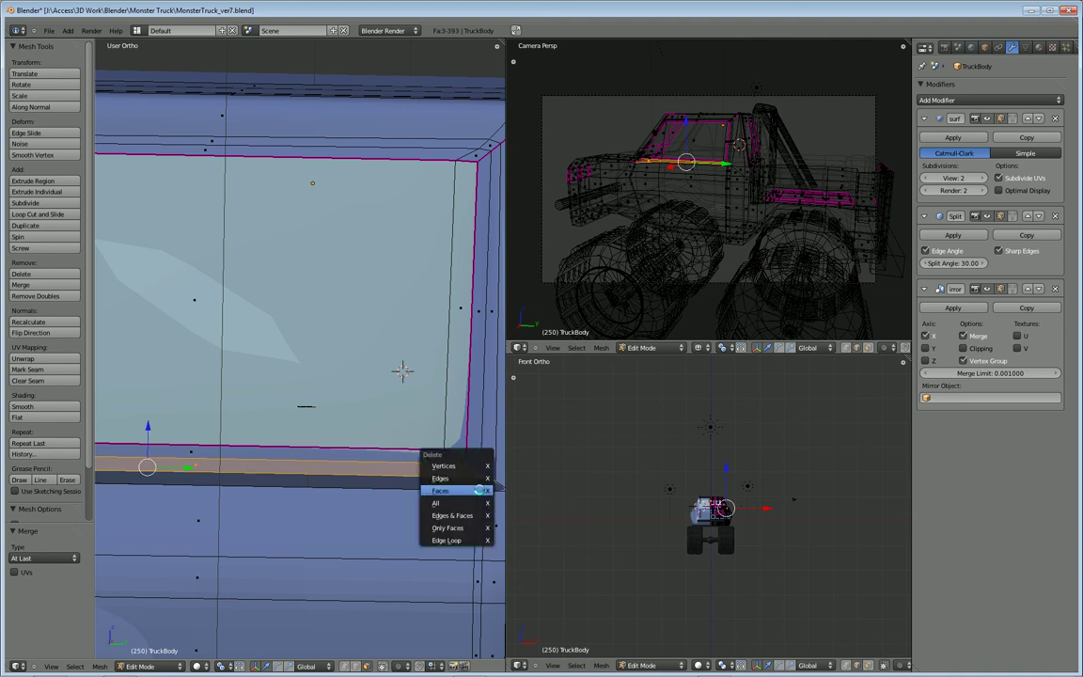
{"action": "left_click", "coordinate": [480, 490]}
Merge the frame vertex at the window's lower front corner into the door's top front vertex, using At Last
{"action": "middle_click_drag", "start_coordinate": [251, 522], "coordinate": [314, 598]}
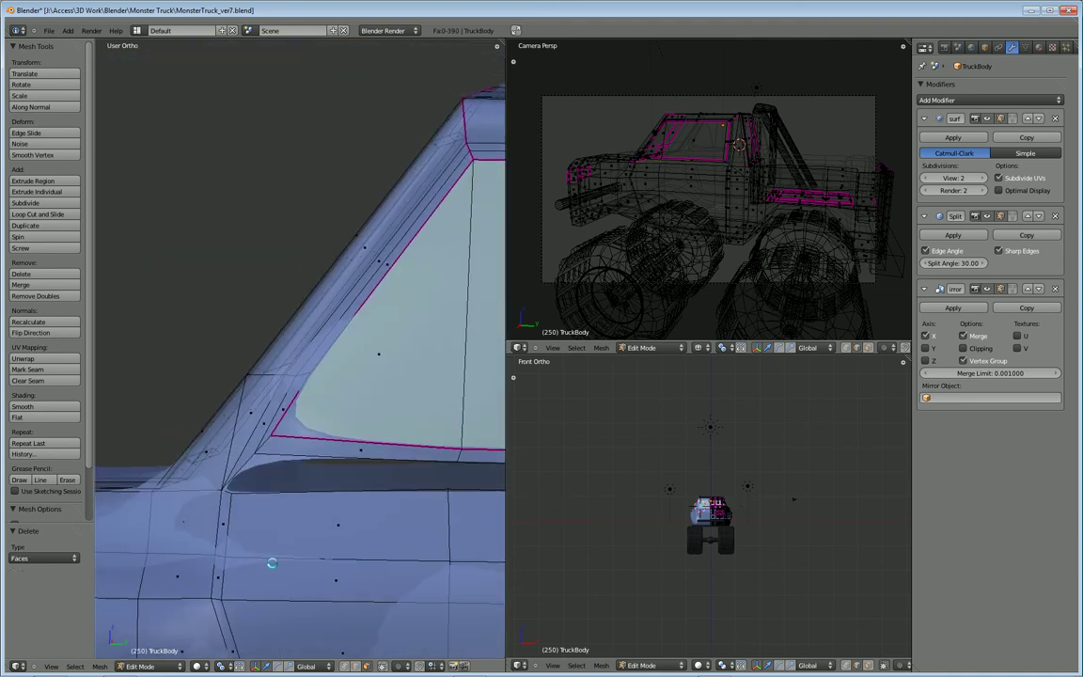
{"action": "right_click", "coordinate": [255, 453]}
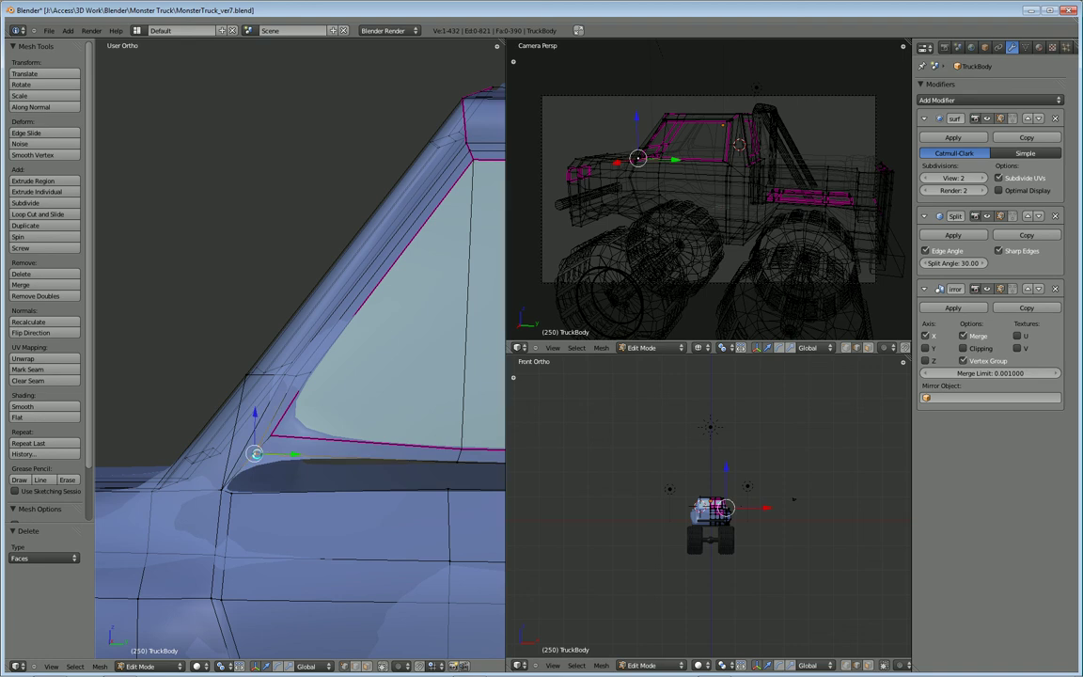
{"action": "right_click", "coordinate": [232, 490], "text": "shift"}
{"action": "key", "text": "alt+m"}
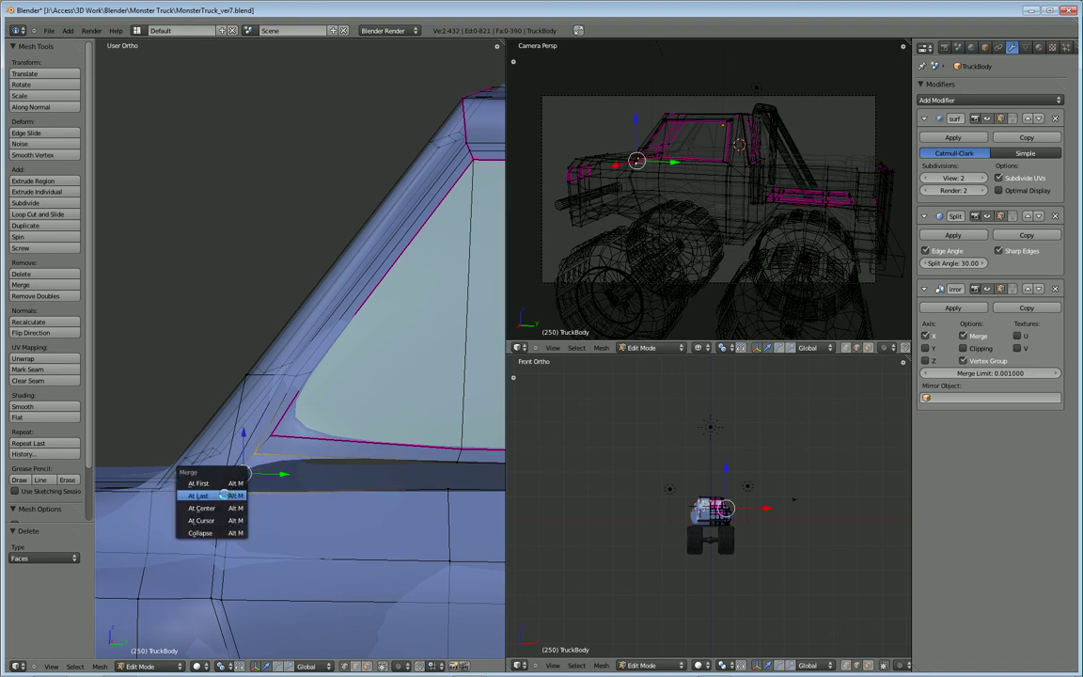
{"action": "left_click", "coordinate": [230, 496]}
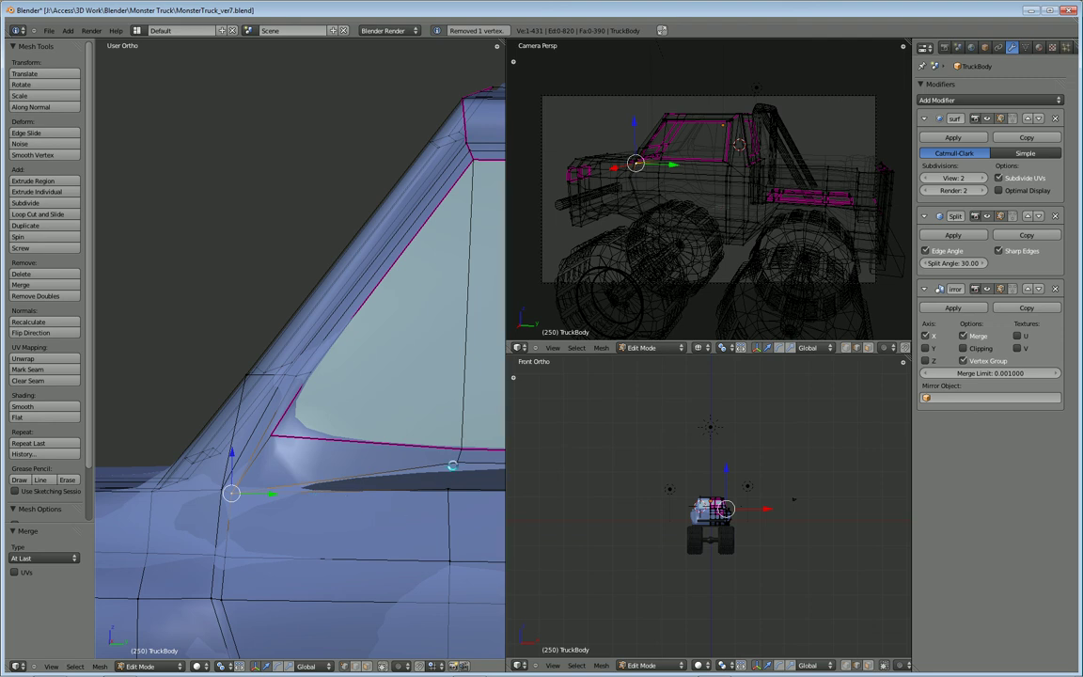
Merge the middle frame vertex under the side window into the door edge vertex directly below it, using At Last
{"action": "middle_click_drag", "start_coordinate": [449, 471], "coordinate": [227, 442]}
{"action": "right_click", "coordinate": [226, 442]}
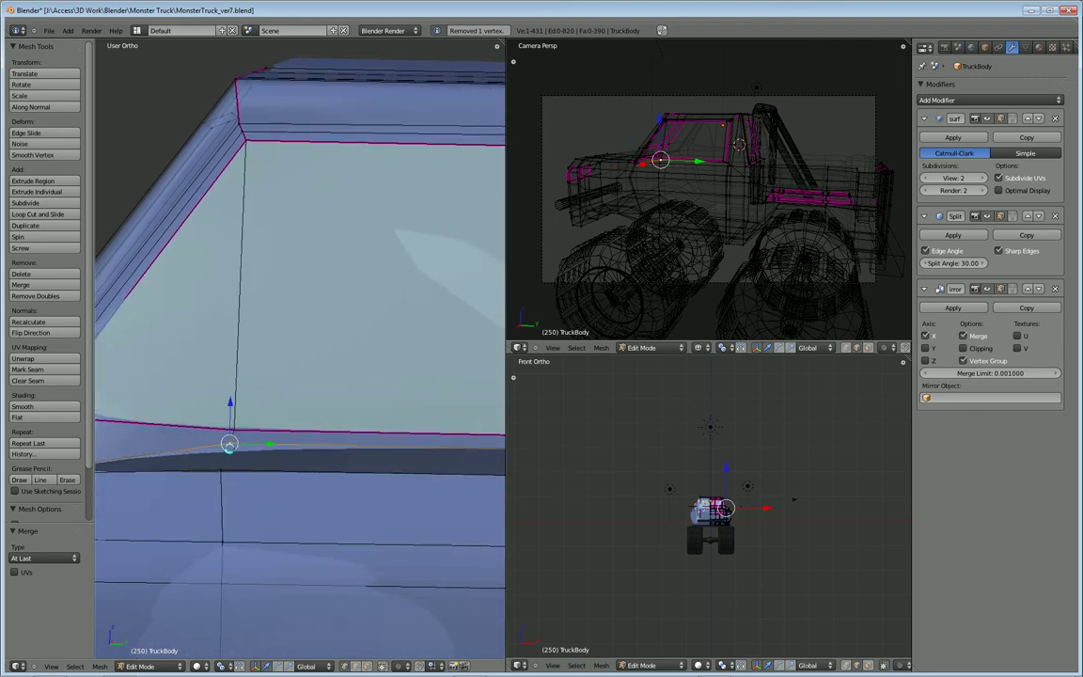
{"action": "right_click", "coordinate": [222, 470], "text": "shift"}
{"action": "key", "text": "alt+m"}
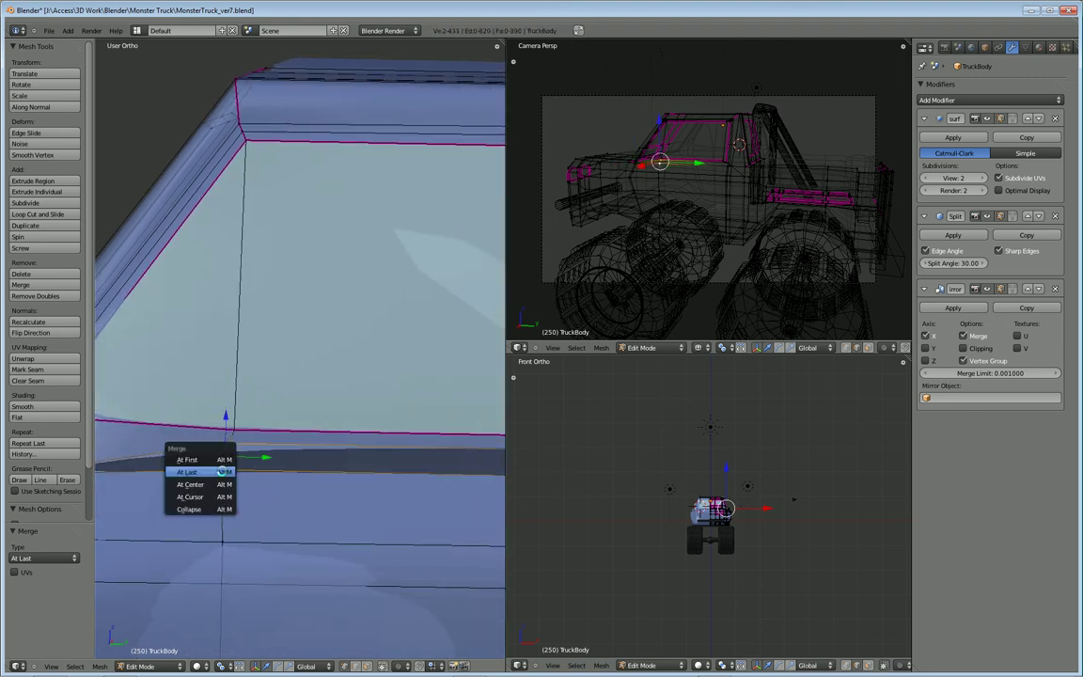
{"action": "left_click", "coordinate": [217, 467]}
Merge the frame vertex at the window's lower rear corner into the body vertex just below it, using At Last
{"action": "middle_click_drag", "start_coordinate": [396, 507], "coordinate": [406, 367]}
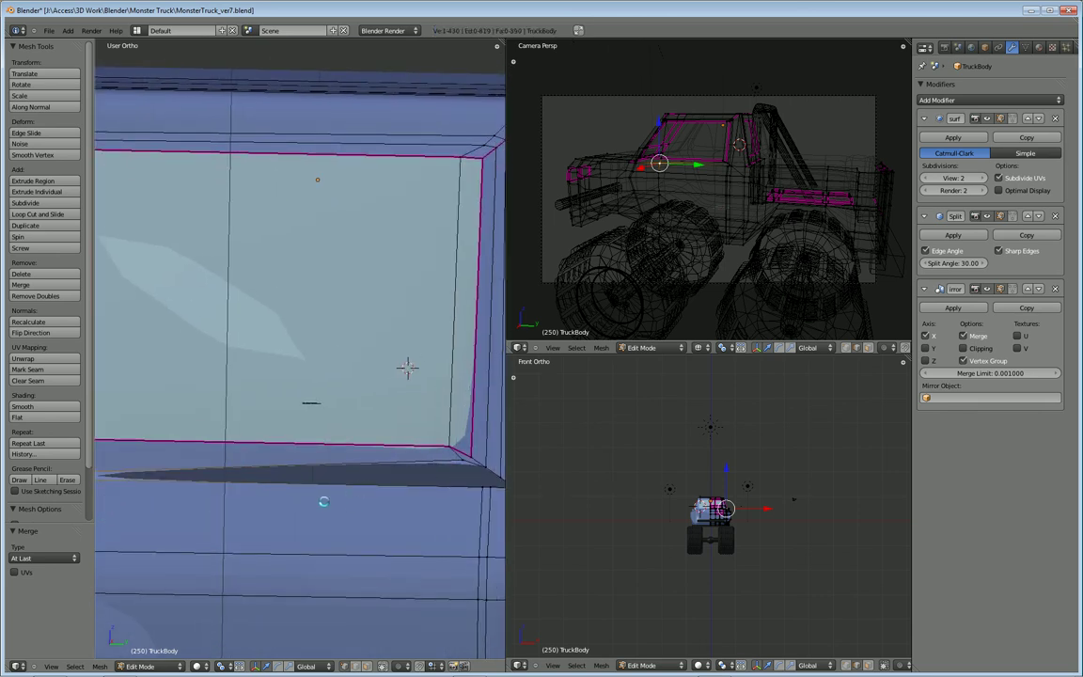
{"action": "middle_click_drag", "start_coordinate": [406, 368], "coordinate": [477, 231]}
{"action": "scroll", "coordinate": [477, 230], "scroll_direction": "down", "scroll_amount": 8}
{"action": "middle_click_drag", "start_coordinate": [388, 282], "coordinate": [388, 317]}
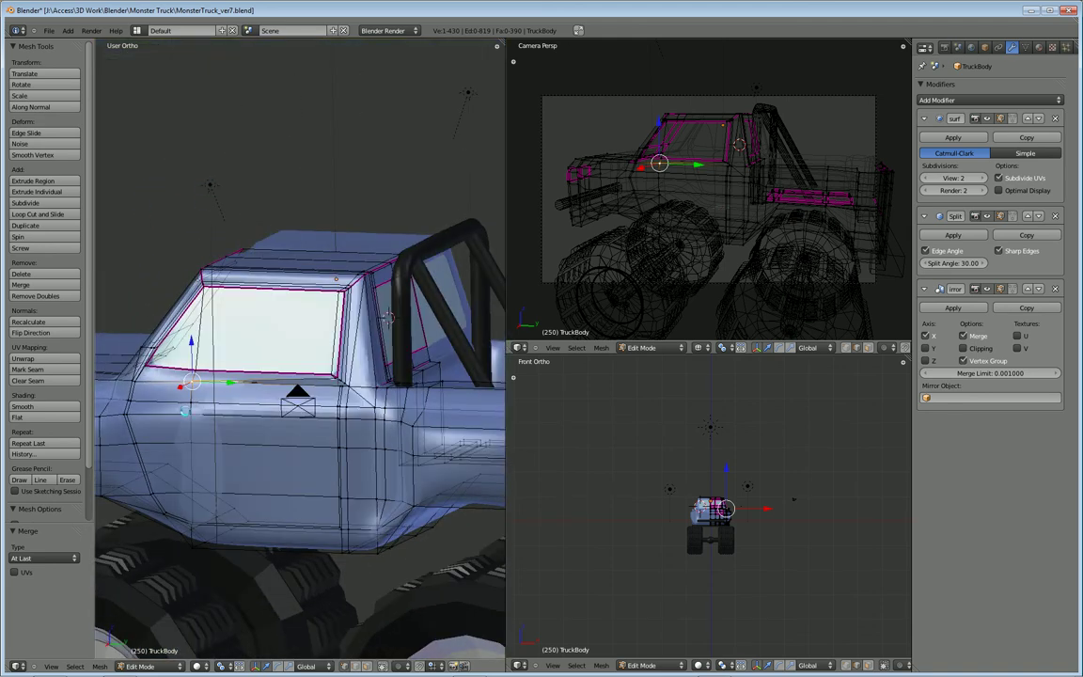
{"action": "scroll", "coordinate": [388, 318], "scroll_direction": "up", "scroll_amount": 3}
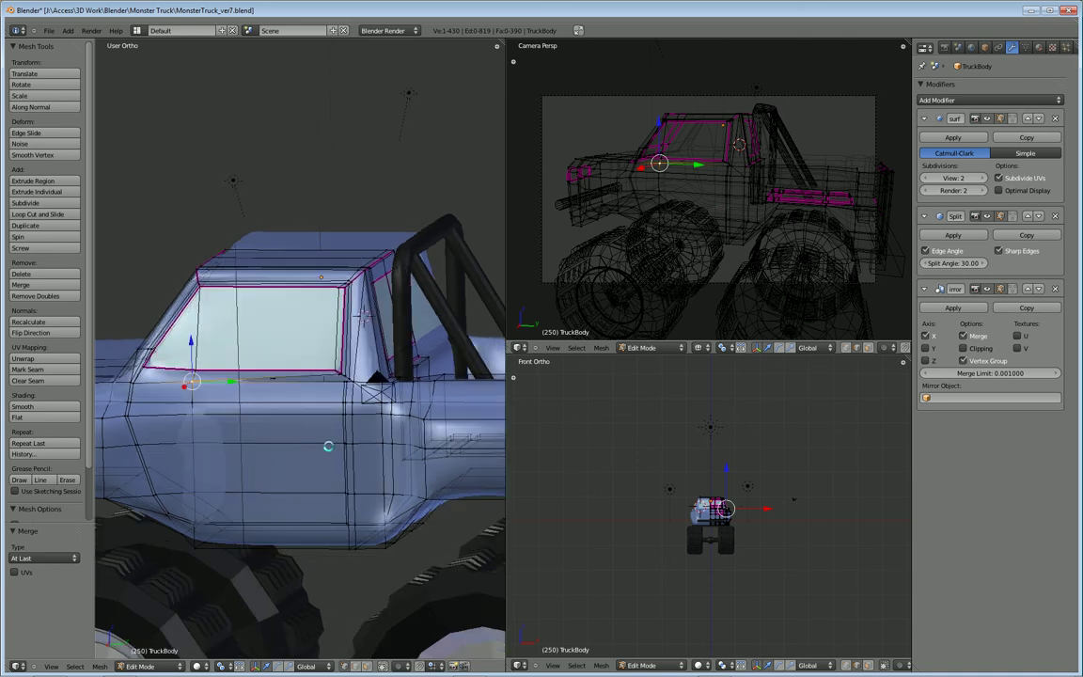
{"action": "scroll", "coordinate": [391, 301], "scroll_direction": "up", "scroll_amount": 1}
{"action": "scroll", "coordinate": [351, 362], "scroll_direction": "up", "scroll_amount": 3}
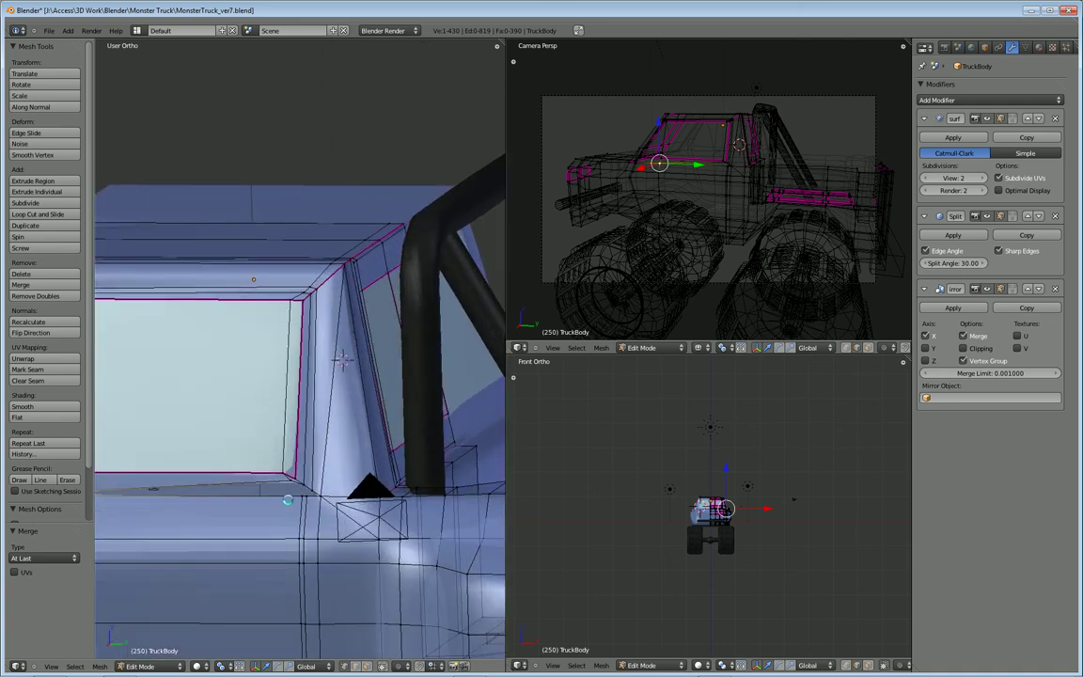
{"action": "scroll", "coordinate": [351, 362], "scroll_direction": "up", "scroll_amount": 2}
{"action": "middle_click_drag", "start_coordinate": [351, 362], "coordinate": [374, 235], "text": "shift"}
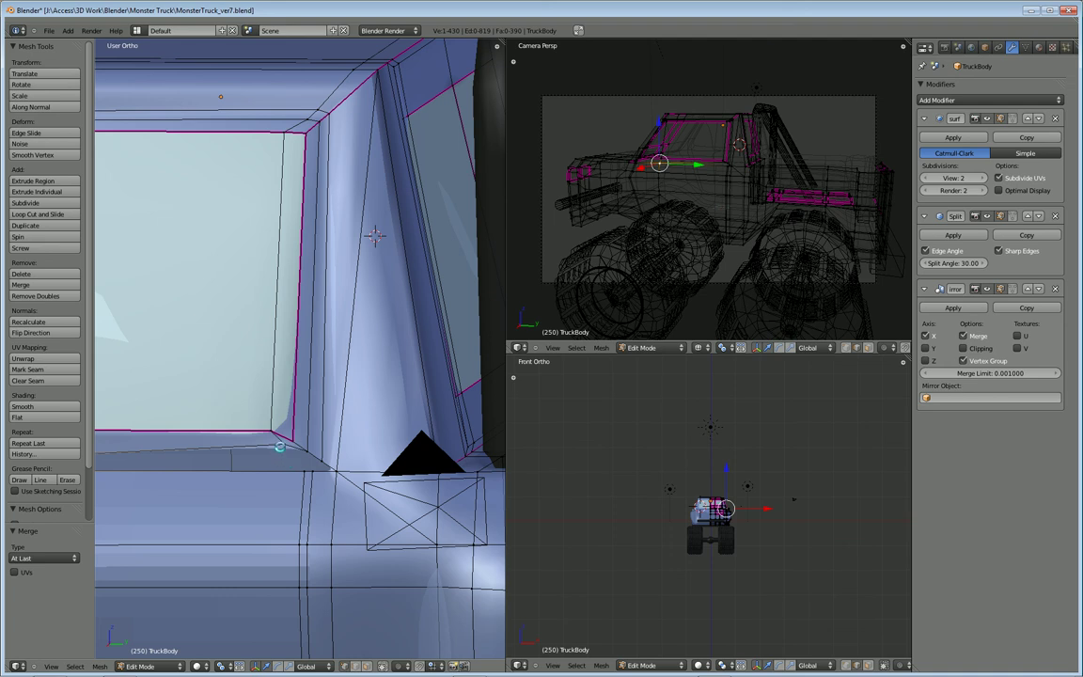
{"action": "right_click", "coordinate": [307, 451]}
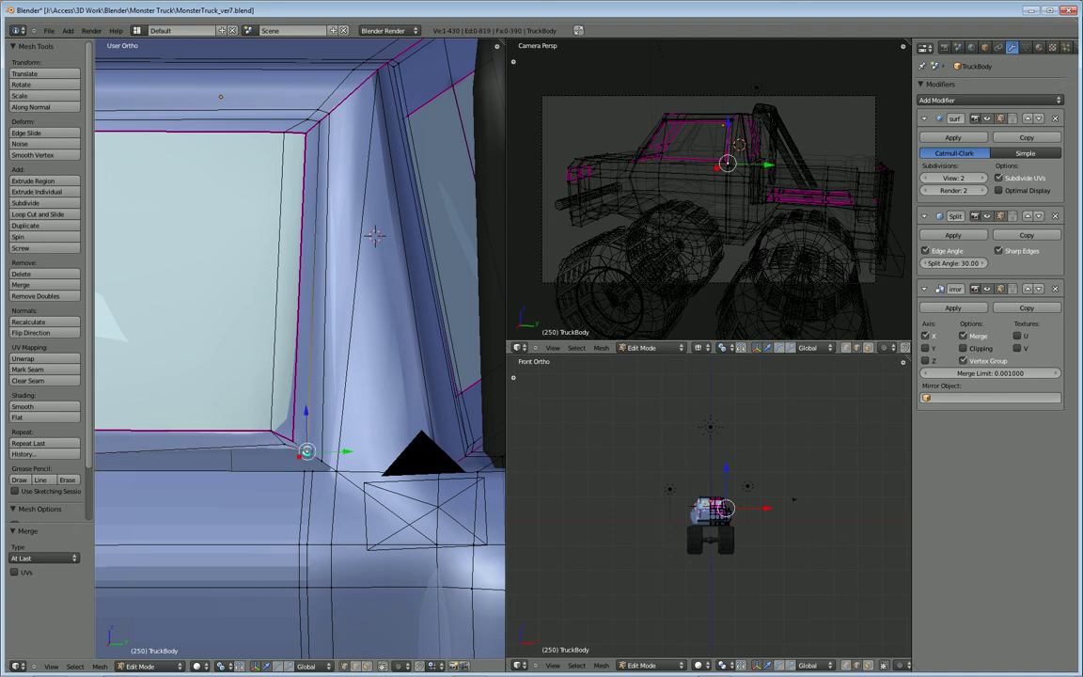
{"action": "right_click", "coordinate": [303, 466], "text": "shift"}
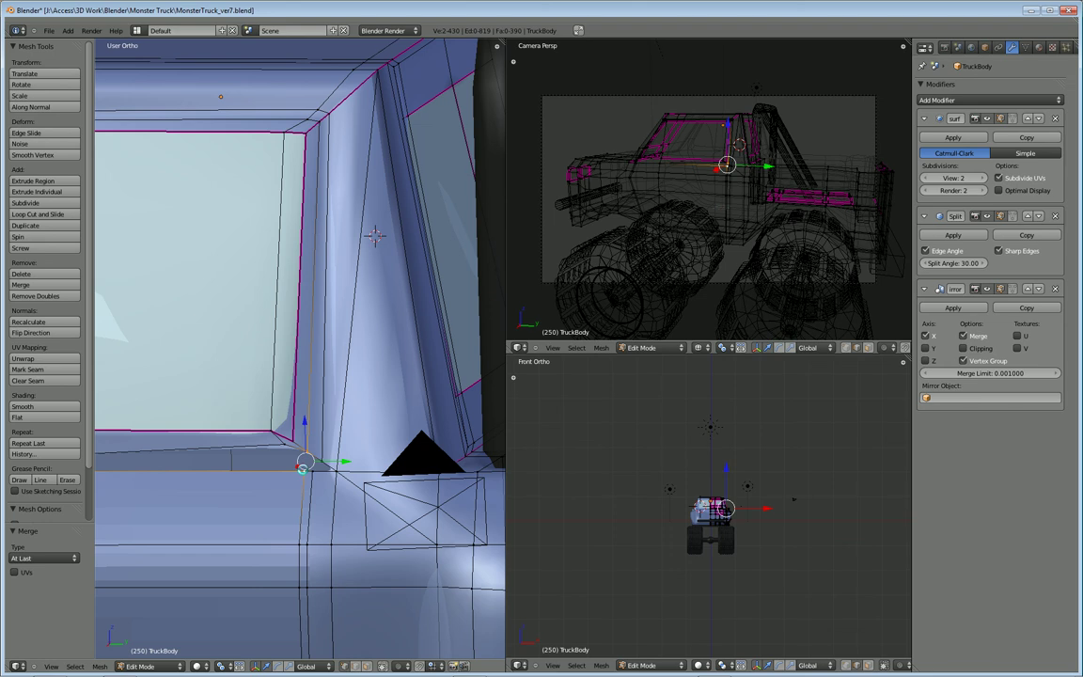
{"action": "key", "text": "alt+m"}
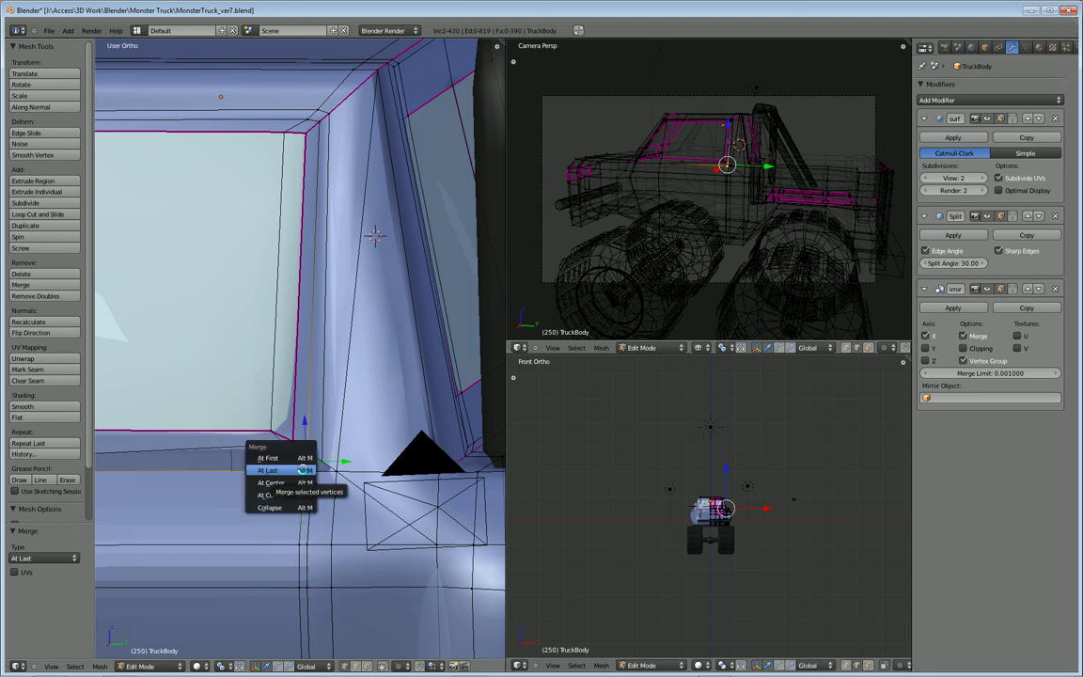
{"action": "left_click", "coordinate": [313, 450]}
Merge the remaining two vertex pairs at the window's lower rear corner to close the gap between frame and body
{"action": "right_click", "coordinate": [310, 475], "text": "shift"}
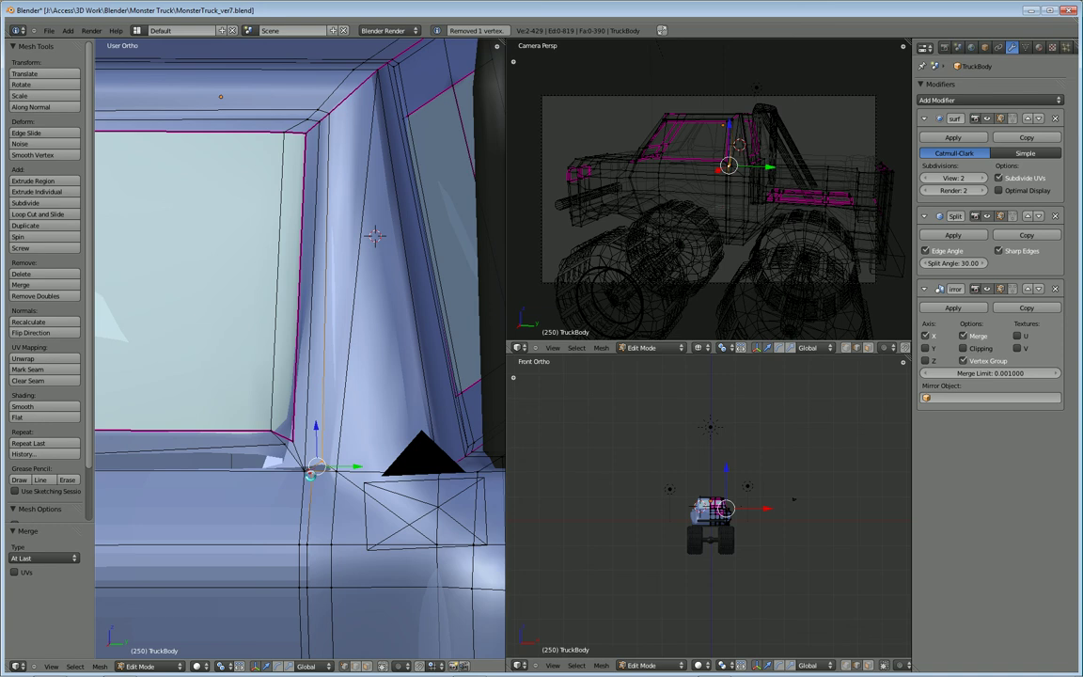
{"action": "key", "text": "alt+m"}
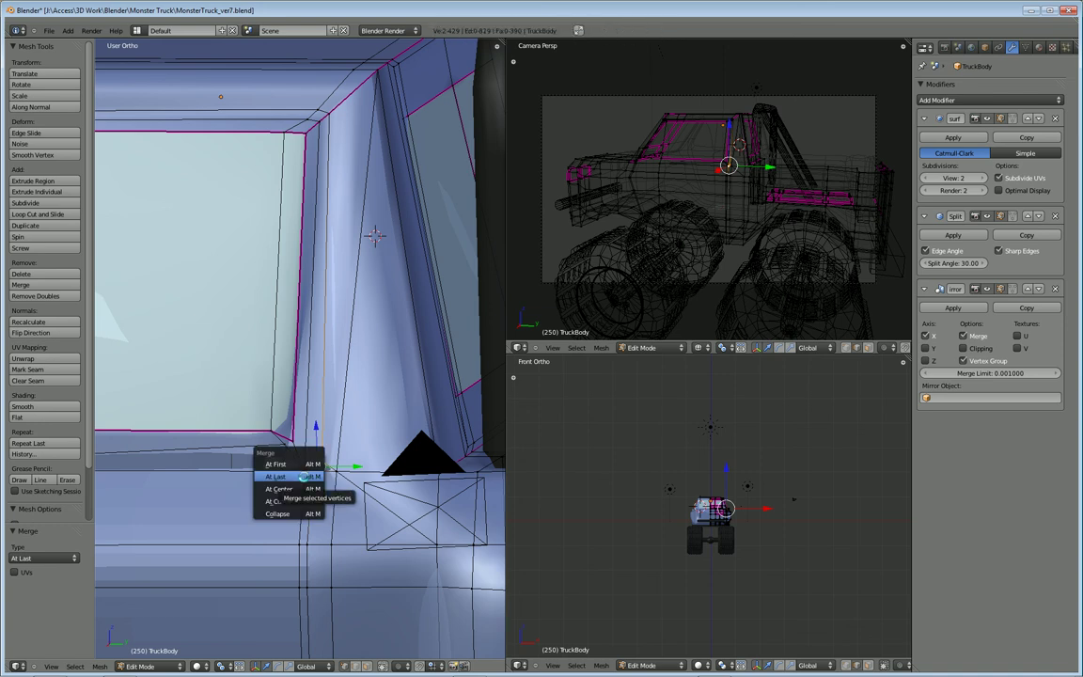
{"action": "left_click", "coordinate": [302, 477]}
{"action": "right_click", "coordinate": [282, 443]}
{"action": "right_click", "coordinate": [299, 468], "text": "shift"}
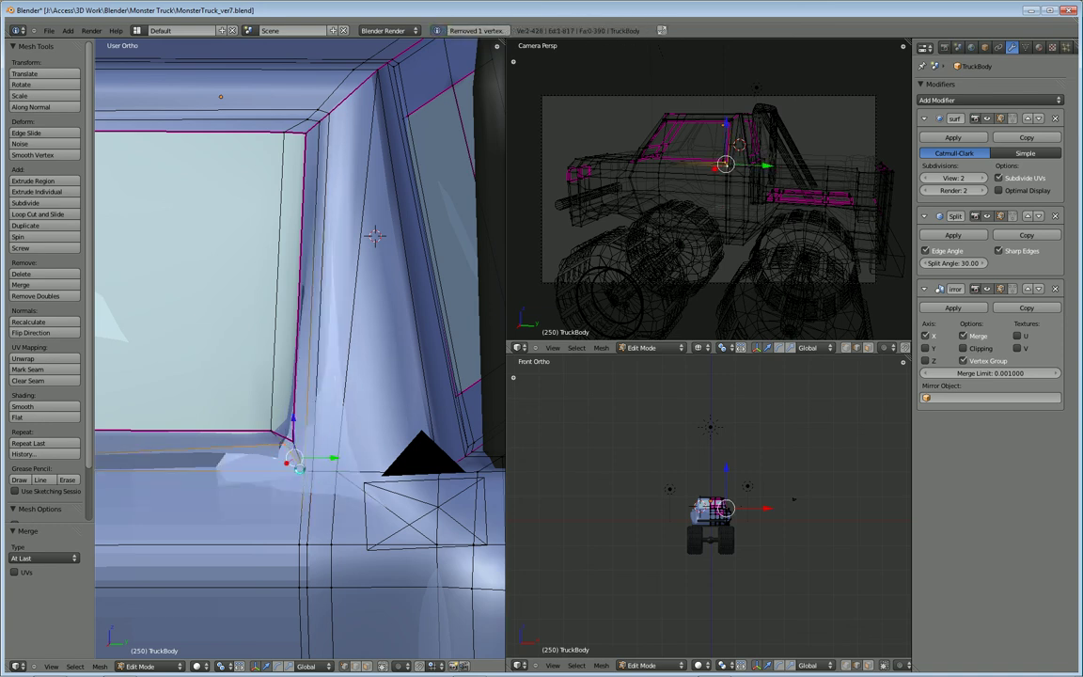
{"action": "key", "text": "alt+m"}
{"action": "left_click", "coordinate": [283, 458]}
Return to Object Mode and delete the stray Circle object beside the cab
{"action": "middle_click_drag", "start_coordinate": [374, 235], "coordinate": [339, 219]}
{"action": "left_click", "coordinate": [336, 519]}
{"action": "key", "text": "Tab"}
{"action": "right_click", "coordinate": [336, 519]}
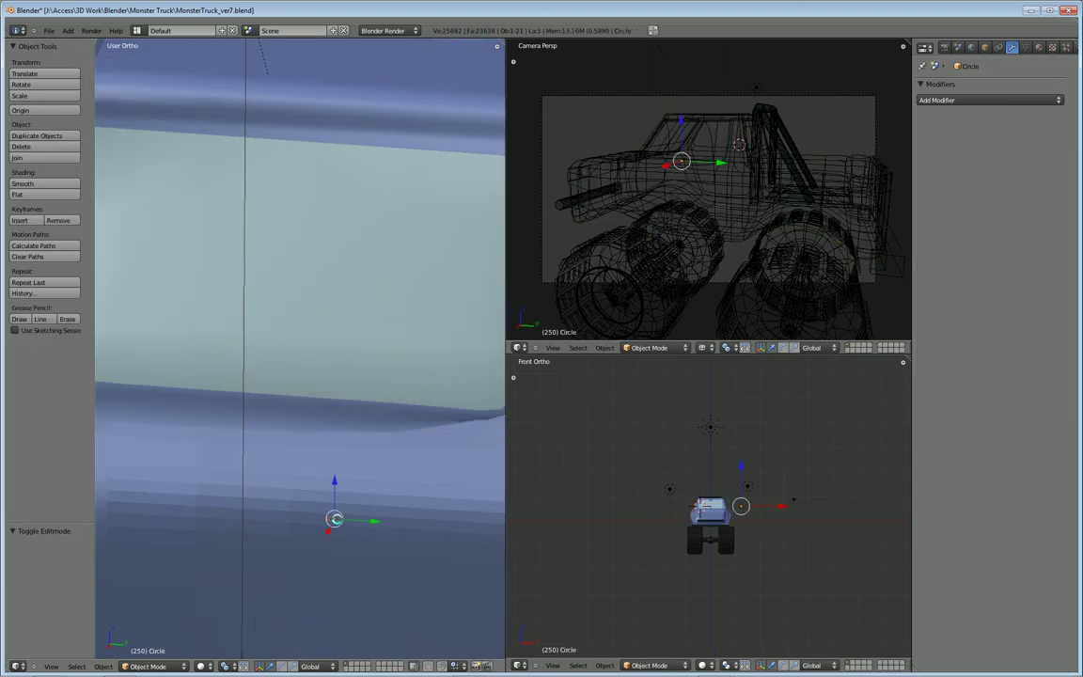
{"action": "left_click", "coordinate": [985, 47]}
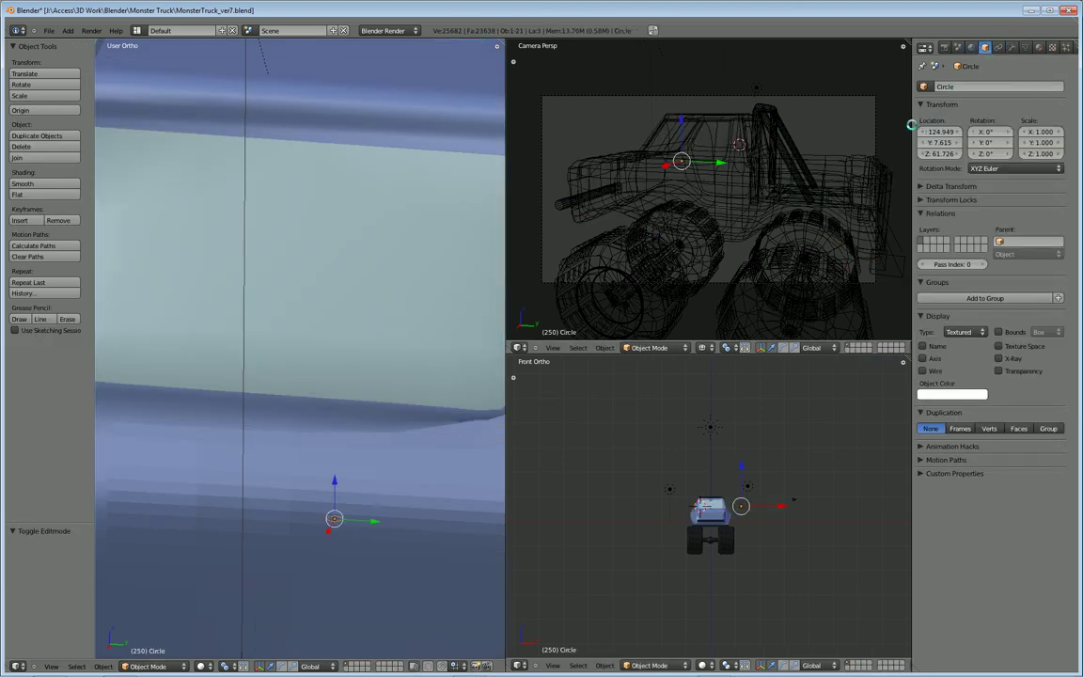
{"action": "scroll", "coordinate": [366, 485], "scroll_direction": "down", "scroll_amount": 5}
{"action": "middle_click_drag", "start_coordinate": [296, 505], "coordinate": [239, 460]}
{"action": "scroll", "coordinate": [293, 457], "scroll_direction": "down", "scroll_amount": 2}
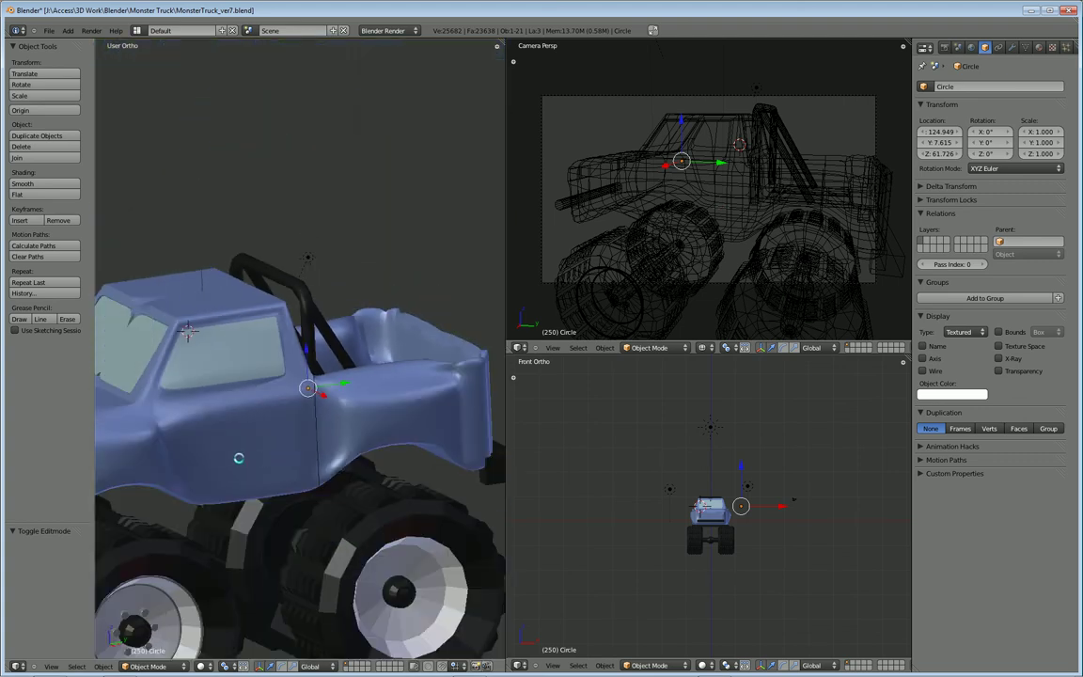
{"action": "key", "text": "x"}
{"action": "left_click", "coordinate": [292, 453]}
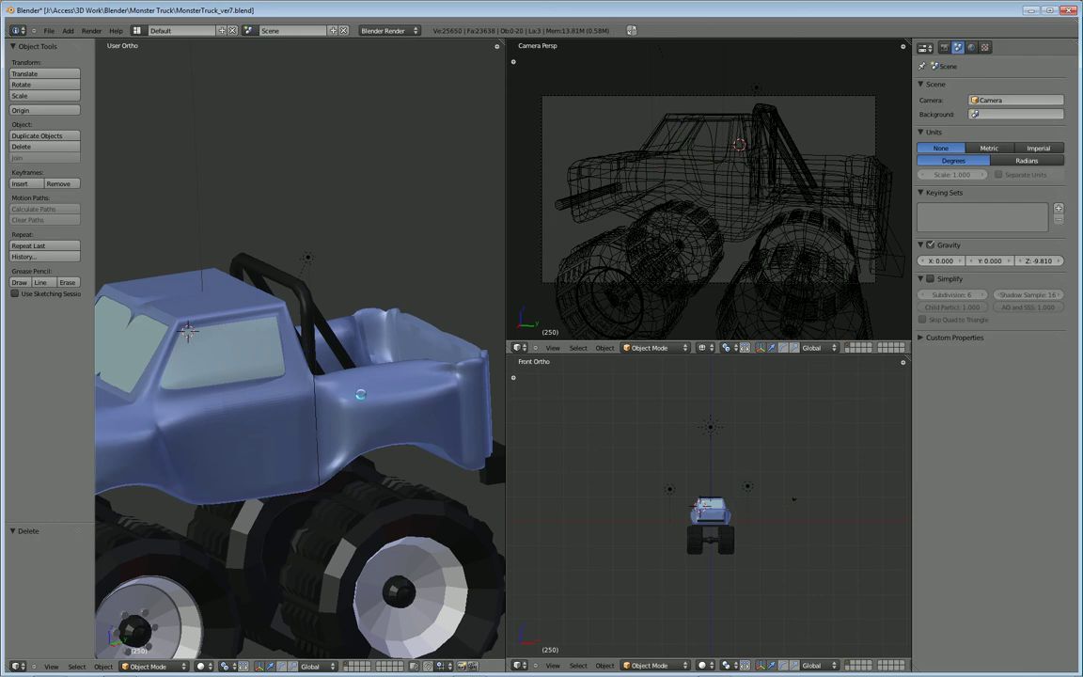
{"action": "middle_click_drag", "start_coordinate": [216, 291], "coordinate": [301, 287]}
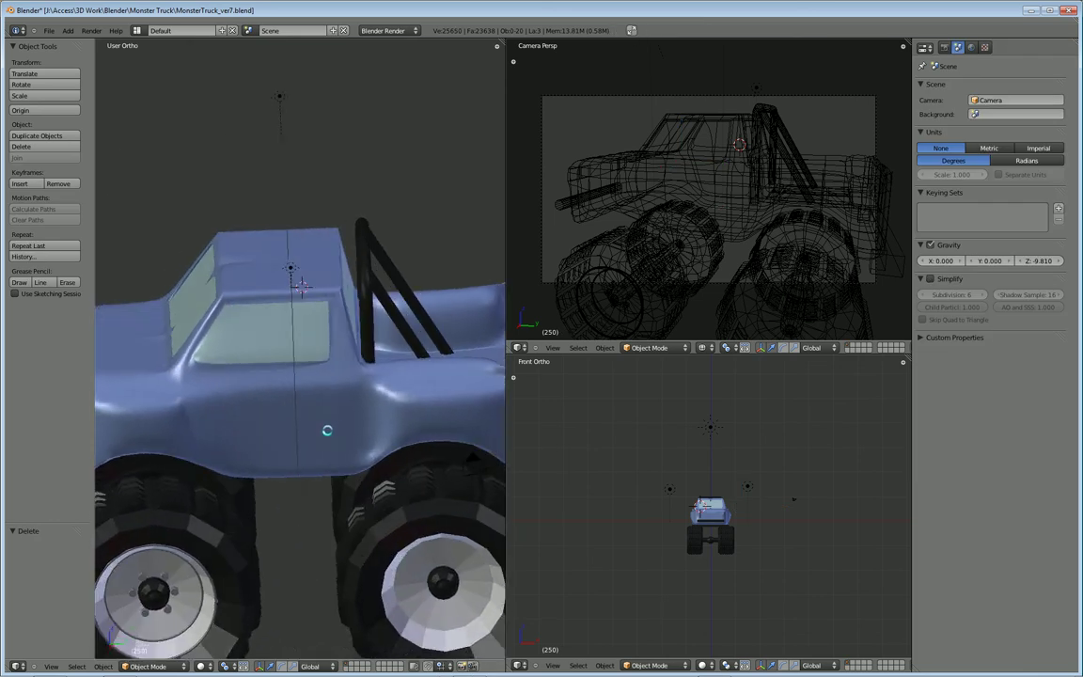
{"action": "right_click", "coordinate": [342, 414]}
{"action": "key", "text": "Tab"}
{"action": "scroll", "coordinate": [285, 423], "scroll_direction": "up", "scroll_amount": 3}
{"action": "middle_click_drag", "start_coordinate": [339, 252], "coordinate": [399, 262]}
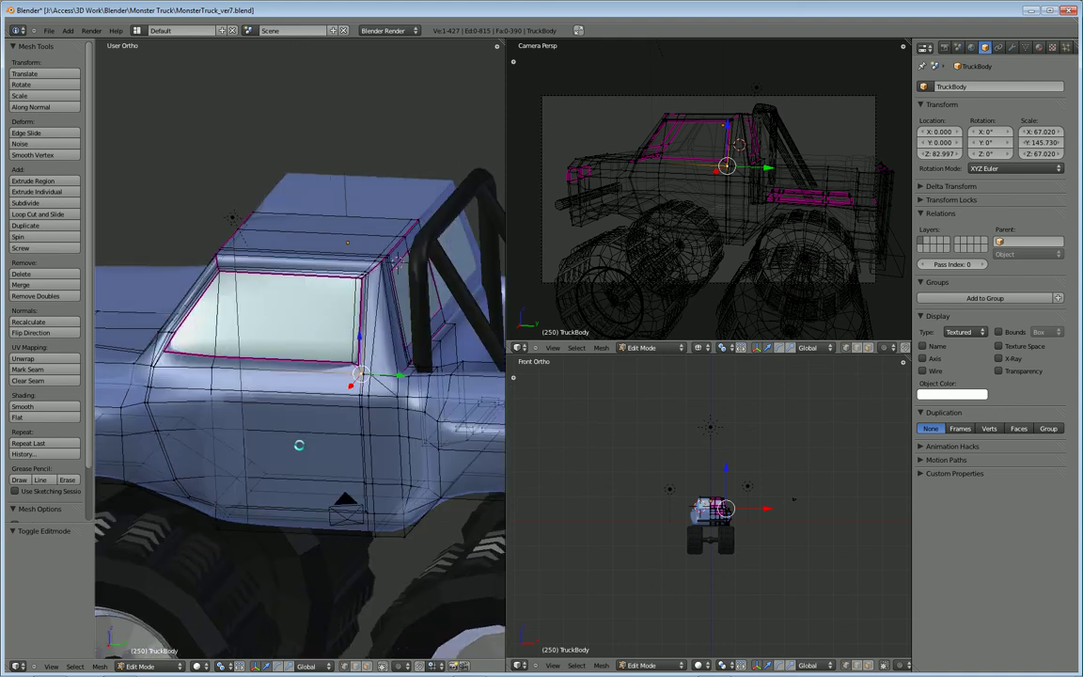
{"action": "key", "text": "Tab"}
Hide the Sun lamp together with the second lamp that is selected with it
{"action": "right_click", "coordinate": [241, 324]}
{"action": "right_click", "coordinate": [342, 127], "text": "shift"}
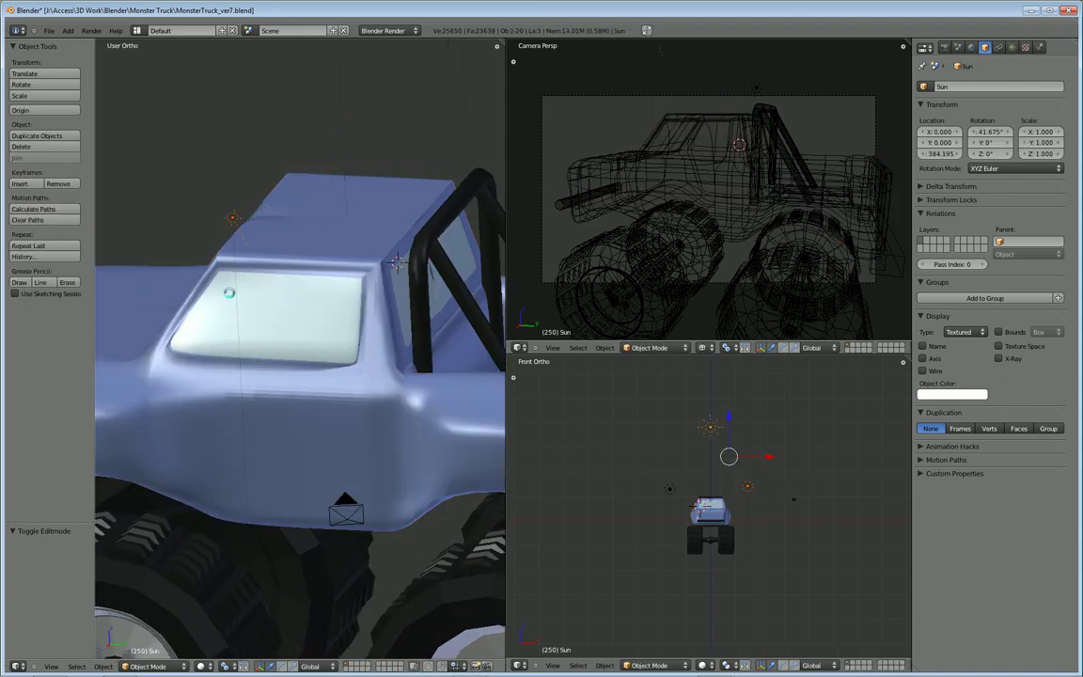
{"action": "right_click", "coordinate": [235, 246]}
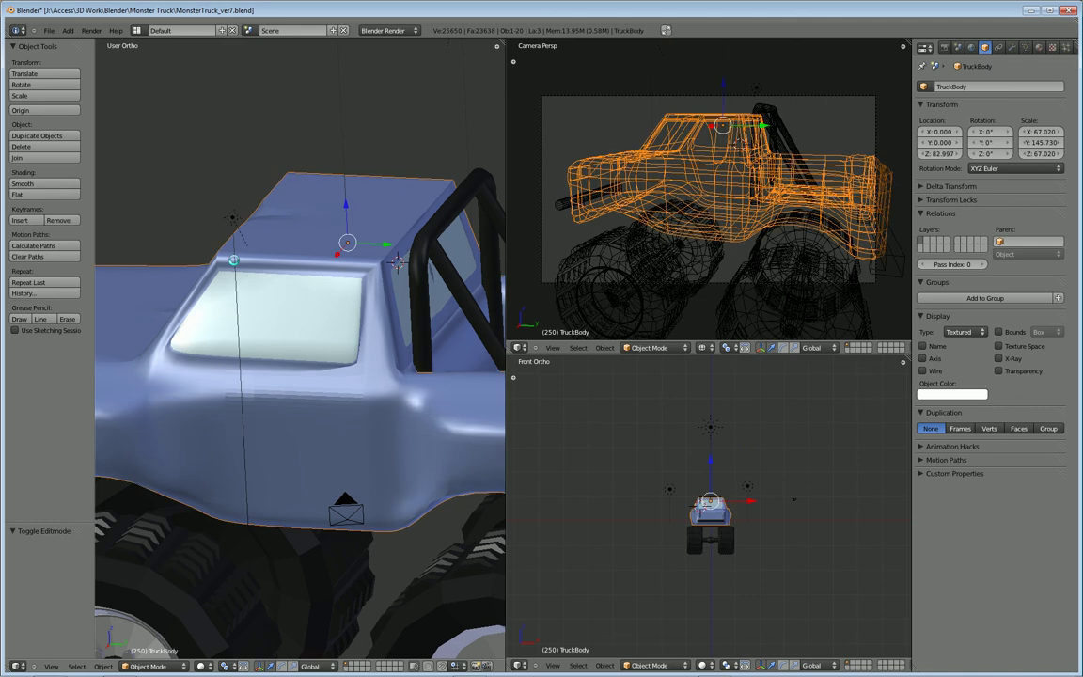
{"action": "right_click", "coordinate": [239, 273]}
{"action": "right_click", "coordinate": [342, 120]}
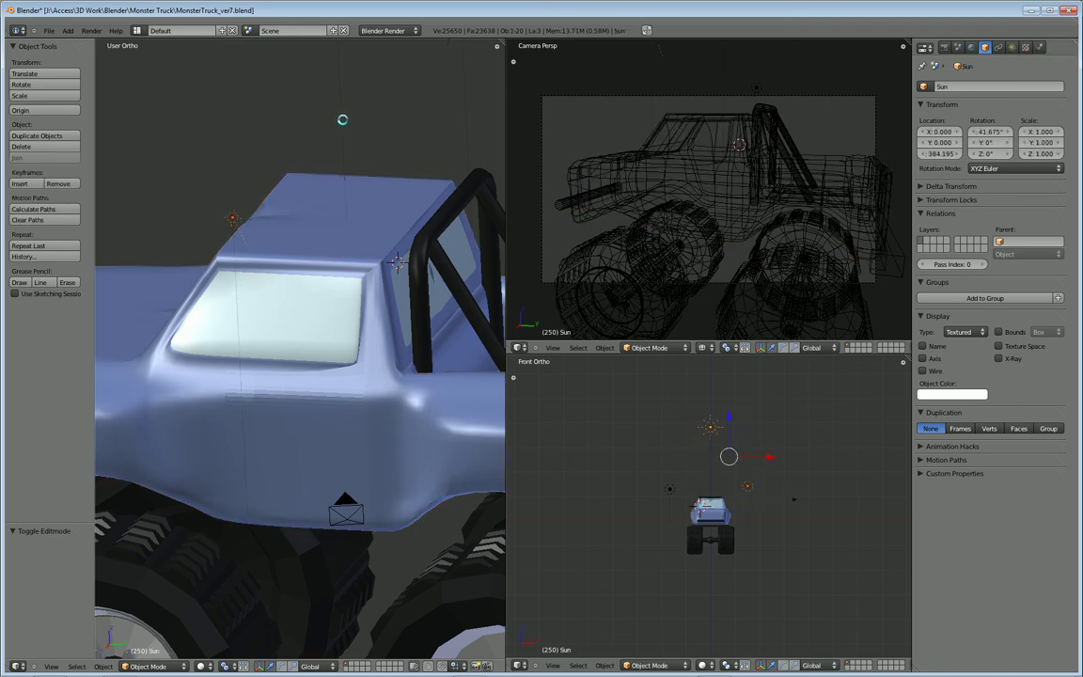
{"action": "middle_click_drag", "start_coordinate": [342, 120], "coordinate": [339, 375], "text": "shift"}
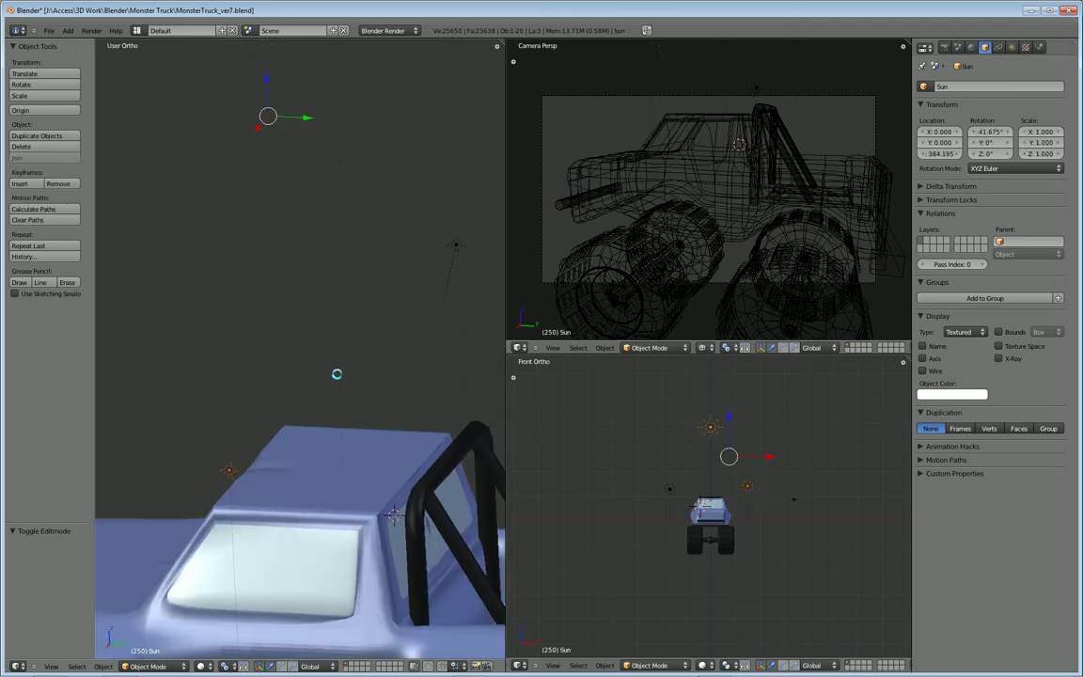
{"action": "middle_click_drag", "start_coordinate": [343, 169], "coordinate": [360, 369], "text": "shift"}
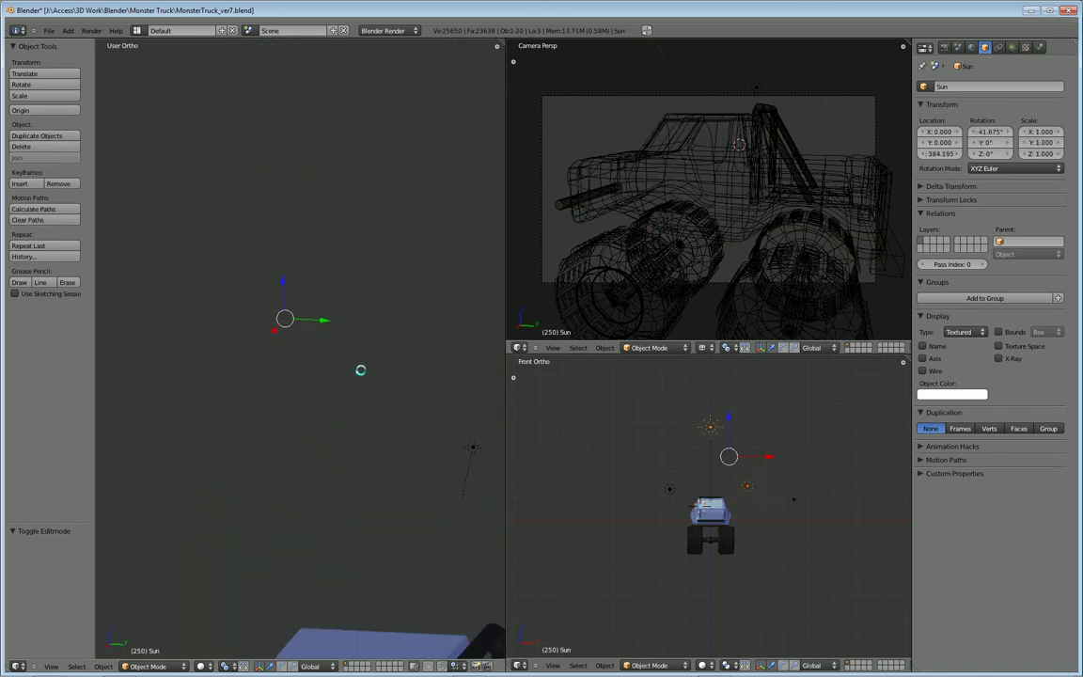
{"action": "key", "text": "h"}
{"action": "key", "text": "Home"}
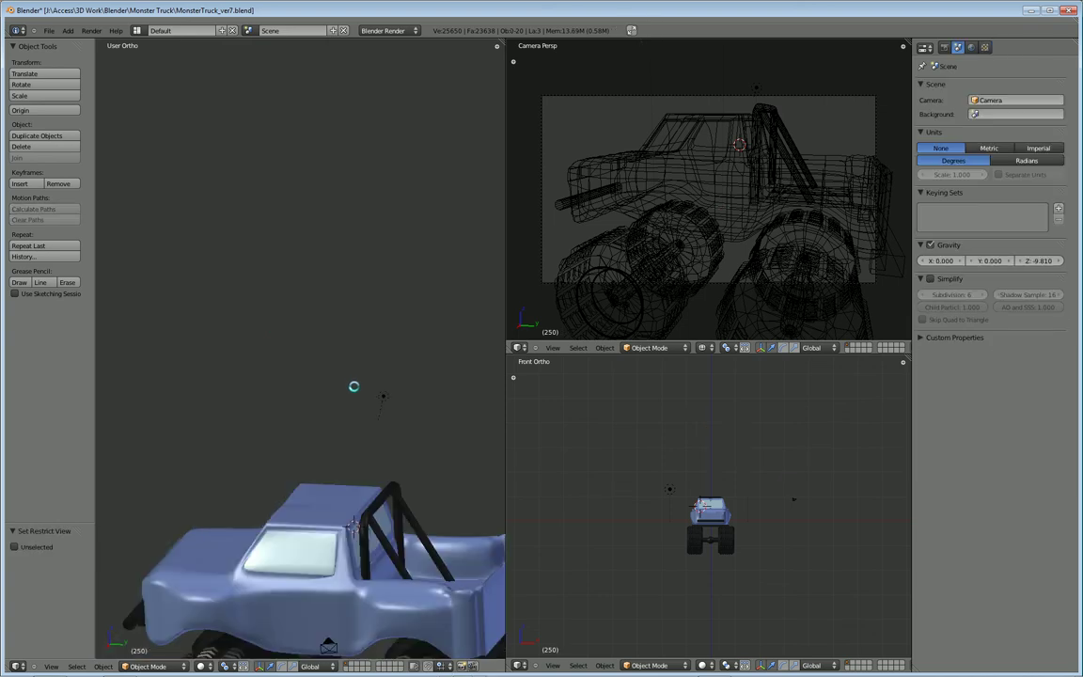
Hide the hemi lamp above the truck and the camera beside it in the viewport
{"action": "right_click", "coordinate": [367, 279]}
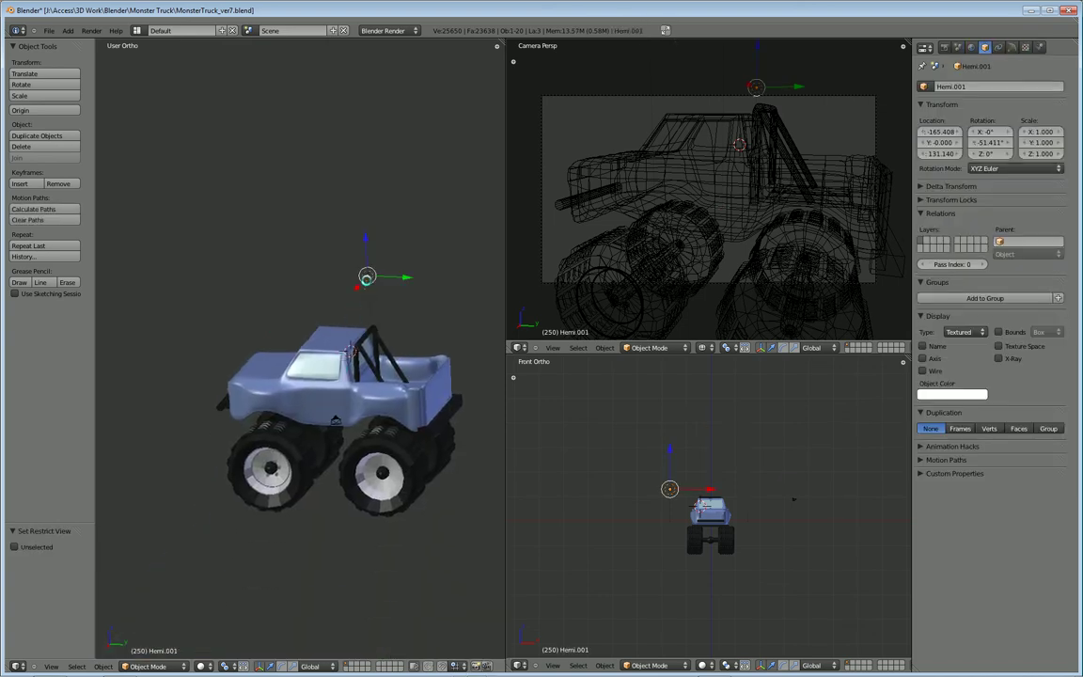
{"action": "key", "text": "h"}
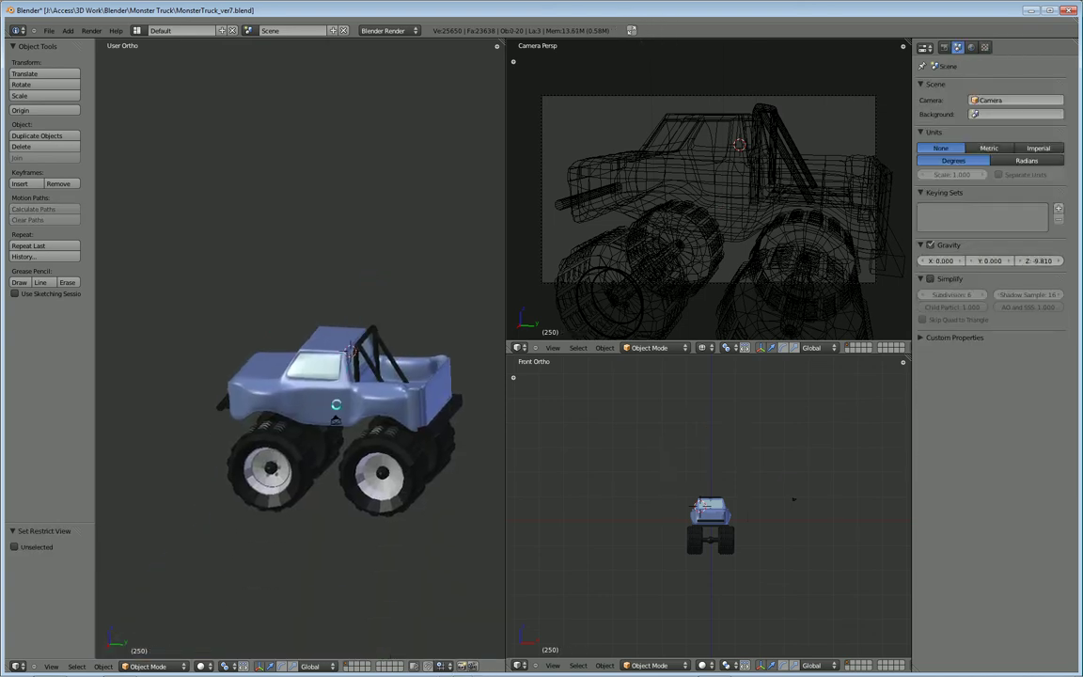
{"action": "right_click", "coordinate": [794, 500]}
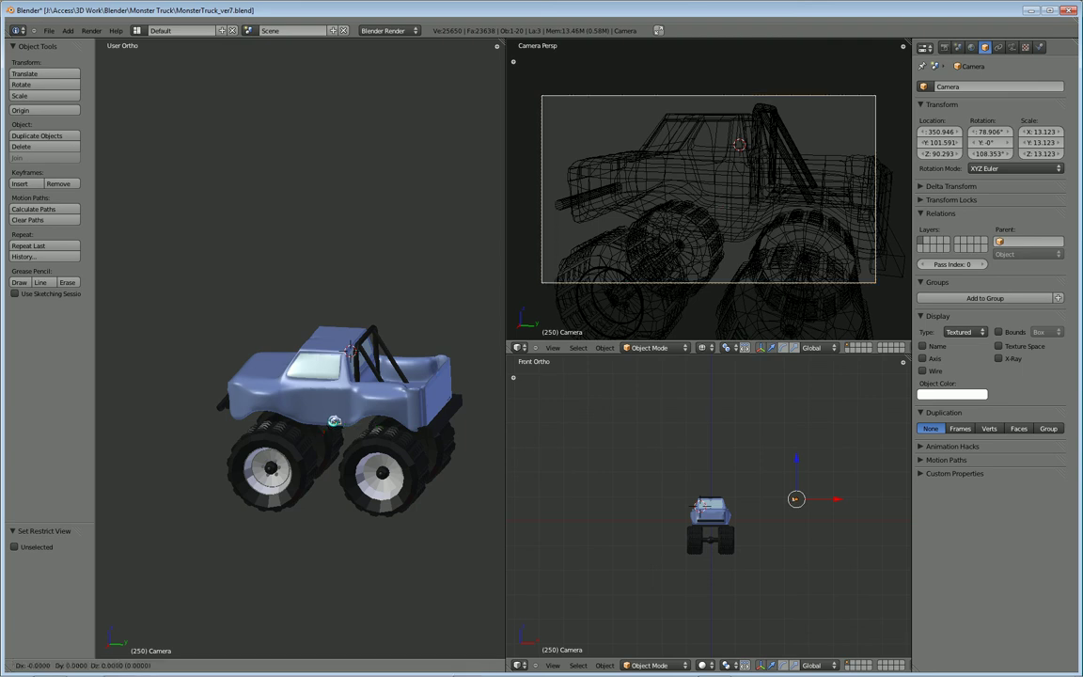
{"action": "key", "text": "Return"}
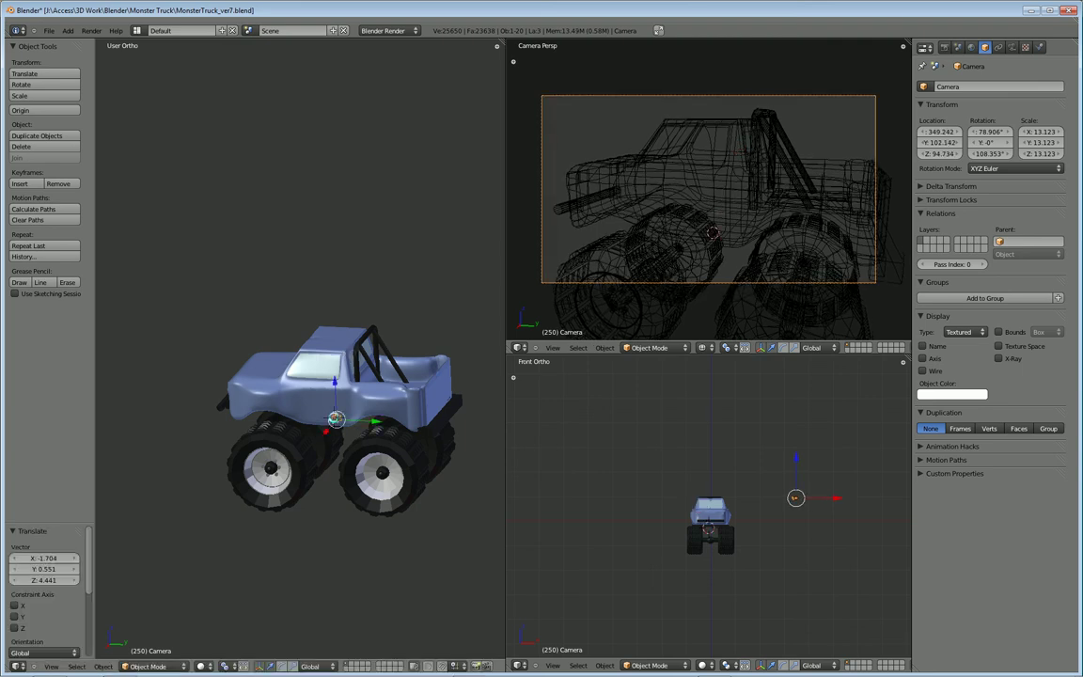
{"action": "right_click", "coordinate": [331, 387]}
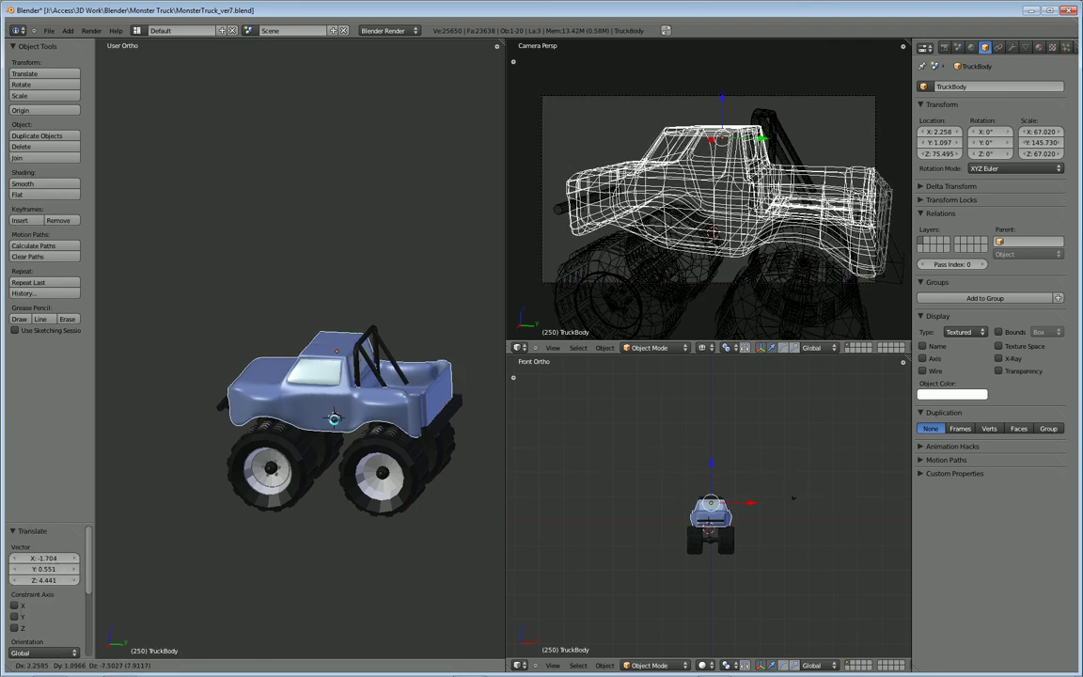
{"action": "key", "text": "Escape"}
{"action": "right_click", "coordinate": [334, 417]}
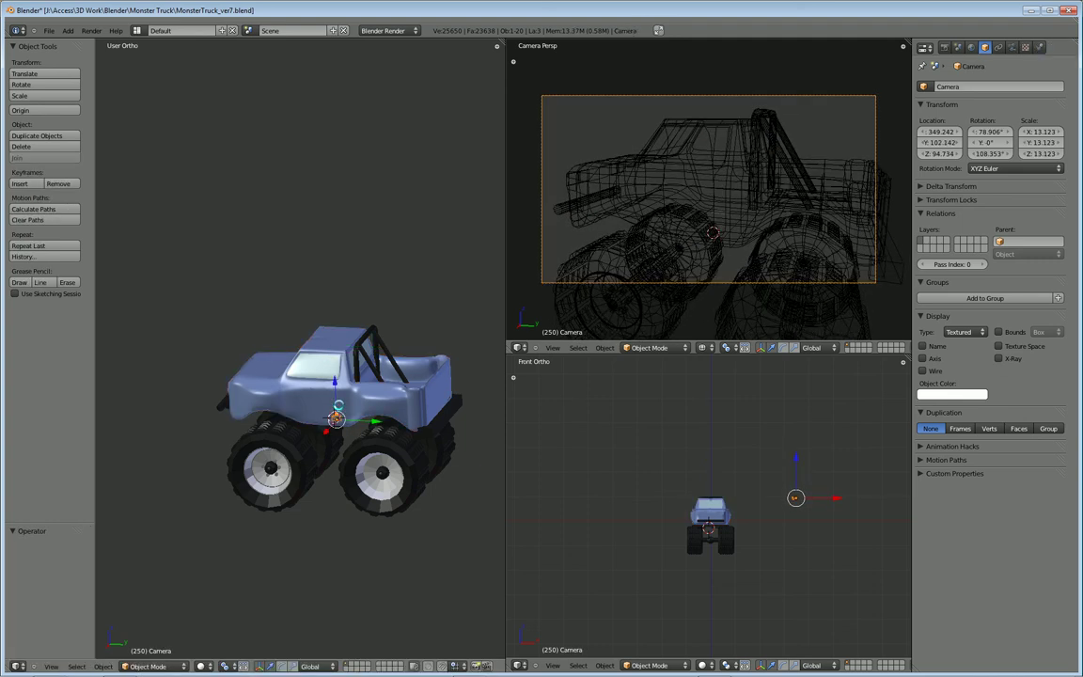
{"action": "key", "text": "h"}
Open the truck body mesh in Edit Mode and examine the side window's lower rear corner up close
{"action": "scroll", "coordinate": [338, 407], "scroll_direction": "up", "scroll_amount": 4}
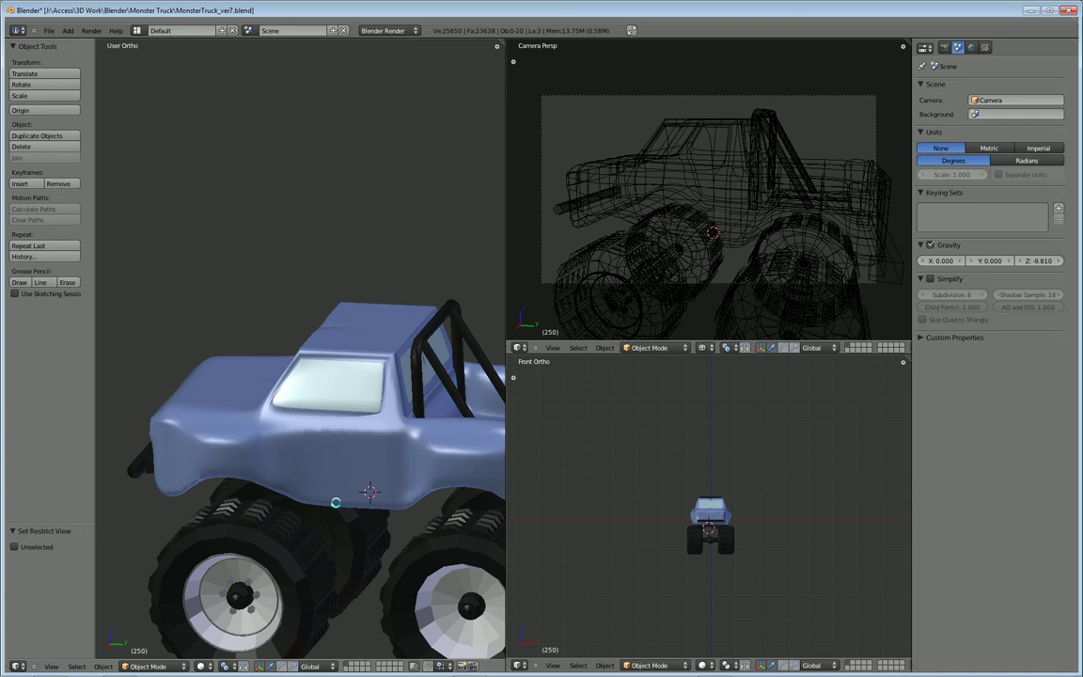
{"action": "middle_click_drag", "start_coordinate": [320, 481], "coordinate": [252, 461]}
{"action": "right_click", "coordinate": [331, 470]}
{"action": "key", "text": "Tab"}
{"action": "middle_click_drag", "start_coordinate": [317, 446], "coordinate": [206, 457]}
{"action": "scroll", "coordinate": [221, 455], "scroll_direction": "up", "scroll_amount": 4}
{"action": "scroll", "coordinate": [317, 460], "scroll_direction": "up", "scroll_amount": 4}
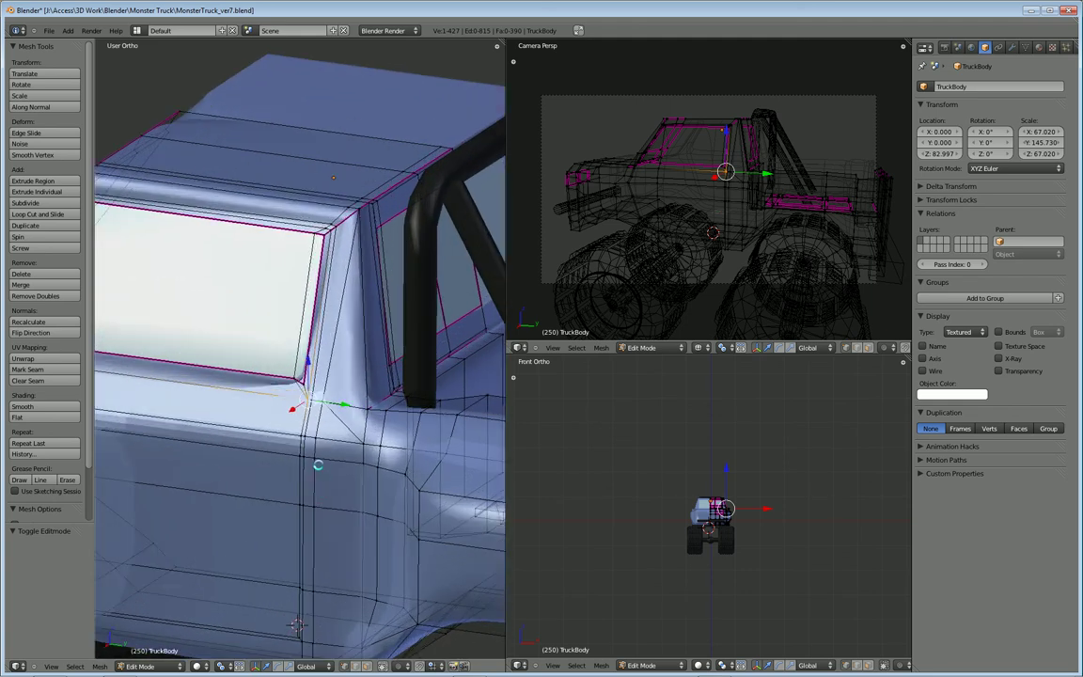
{"action": "mouse_move", "coordinate": [320, 468]}
{"action": "middle_mouse_down"}
{"action": "mouse_move", "coordinate": [350, 460]}
{"action": "mouse_move", "coordinate": [365, 399]}
{"action": "mouse_move", "coordinate": [296, 479]}
{"action": "mouse_move", "coordinate": [296, 465]}
{"action": "mouse_move", "coordinate": [293, 501]}
{"action": "mouse_move", "coordinate": [301, 442]}
{"action": "mouse_move", "coordinate": [322, 475]}
{"action": "middle_mouse_up"}
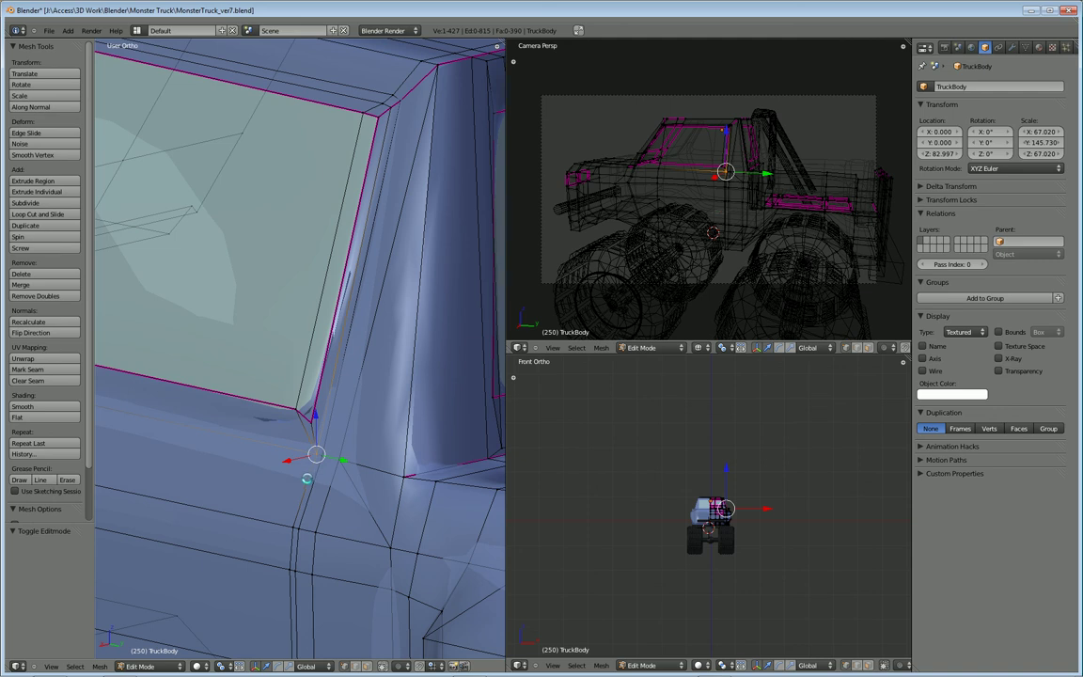
{"action": "middle_click_drag", "start_coordinate": [307, 489], "coordinate": [283, 516]}
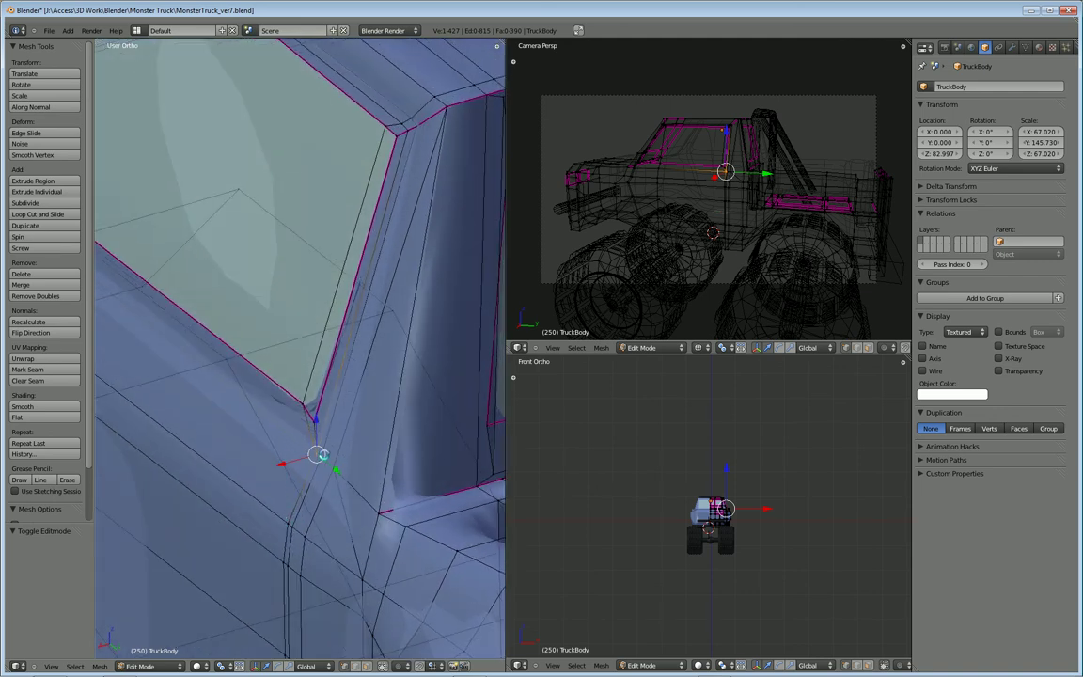
{"action": "middle_click_drag", "start_coordinate": [302, 440], "coordinate": [295, 436]}
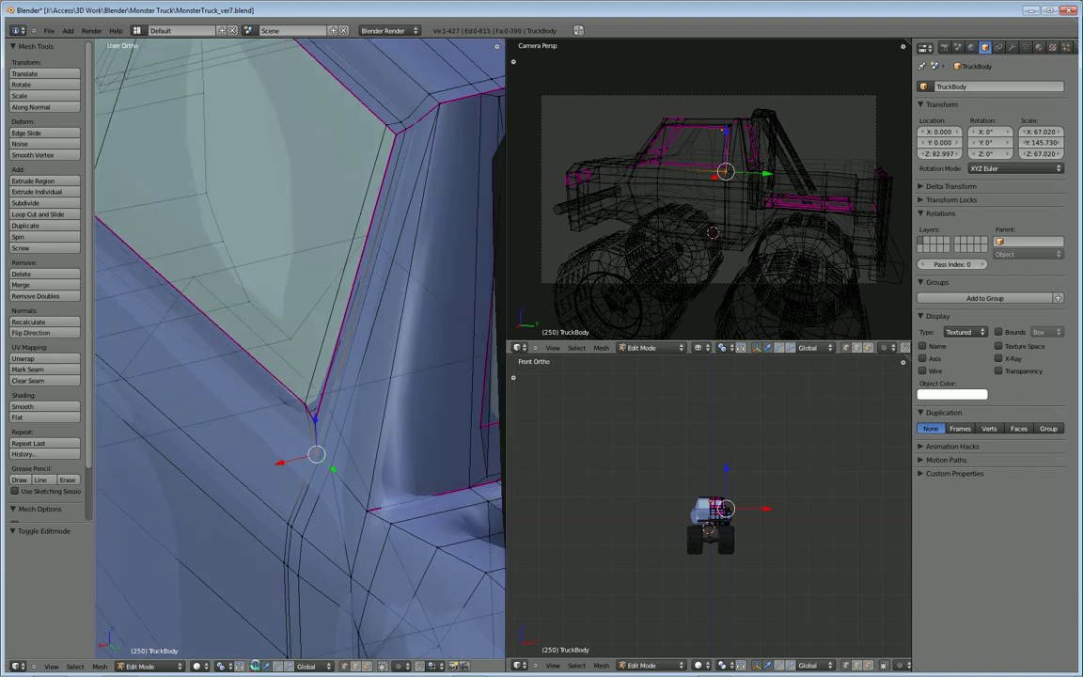
Examine the vertices and the face just below the side window's lower rear corner by selecting them
{"action": "key", "text": "ctrl+space"}
{"action": "right_click", "coordinate": [293, 520], "text": "shift"}
{"action": "right_click", "coordinate": [295, 529], "text": "shift"}
{"action": "right_click", "coordinate": [348, 570], "text": "shift"}
{"action": "right_click", "coordinate": [332, 505], "text": "shift"}
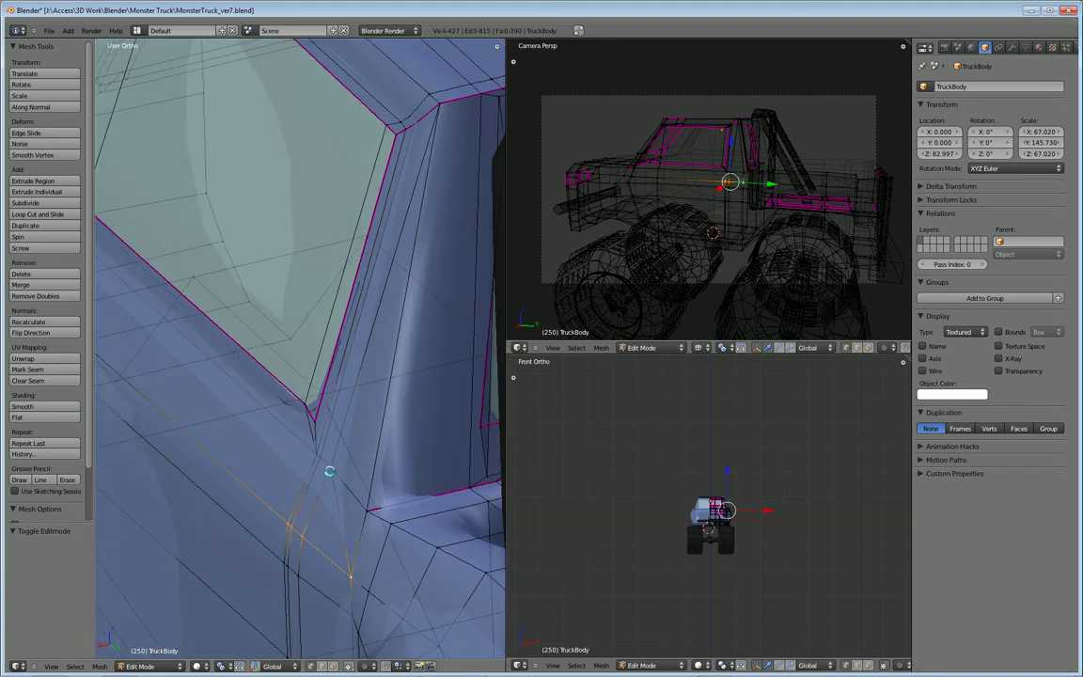
{"action": "right_click", "coordinate": [330, 471], "text": "shift"}
{"action": "key", "text": "ctrl+space"}
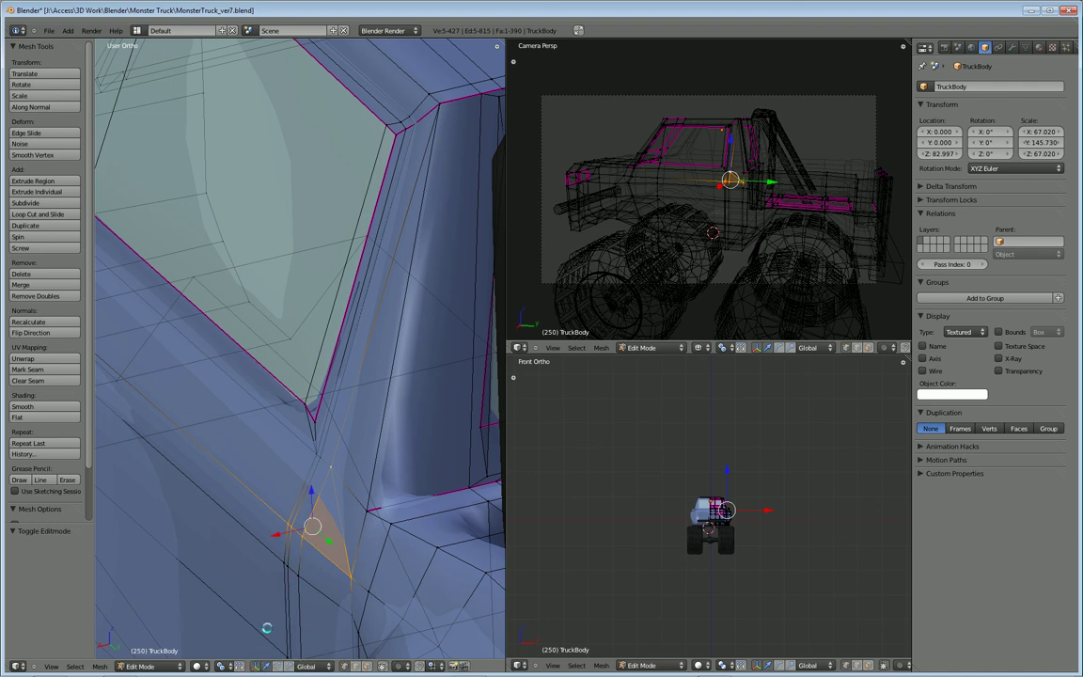
{"action": "right_click", "coordinate": [314, 456]}
Move the pillar vertex near the side window's lower front corner rearward twice, by about 0.68 and 1.12 along Y
{"action": "middle_click_drag", "start_coordinate": [288, 529], "coordinate": [317, 495]}
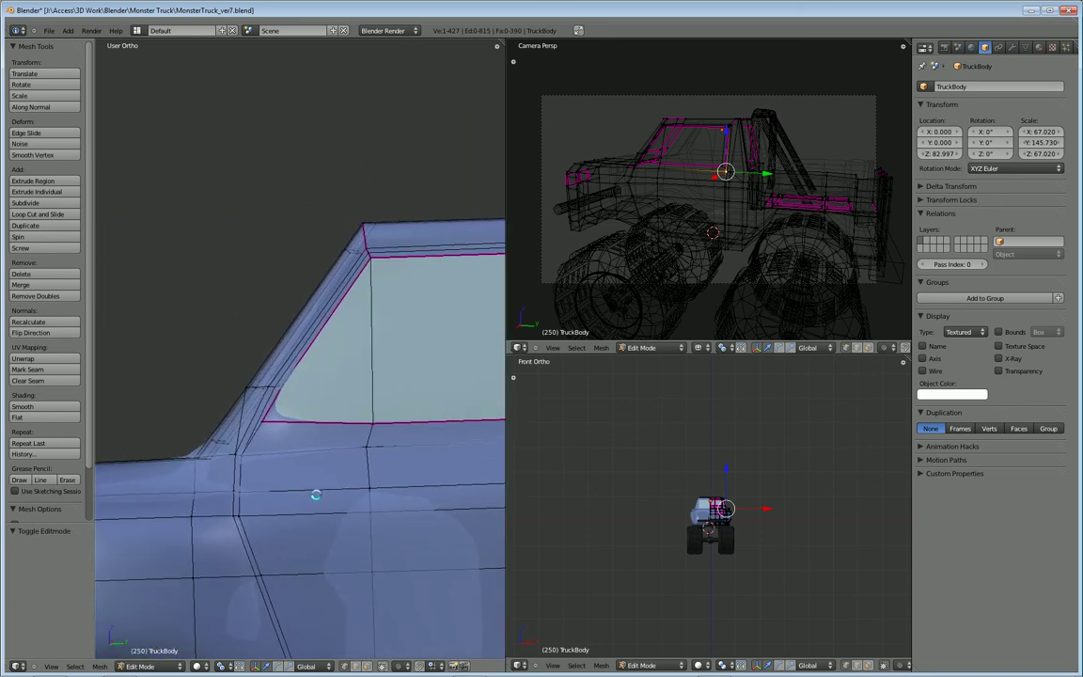
{"action": "scroll", "coordinate": [317, 494], "scroll_direction": "up", "scroll_amount": 3}
{"action": "right_click", "coordinate": [255, 415]}
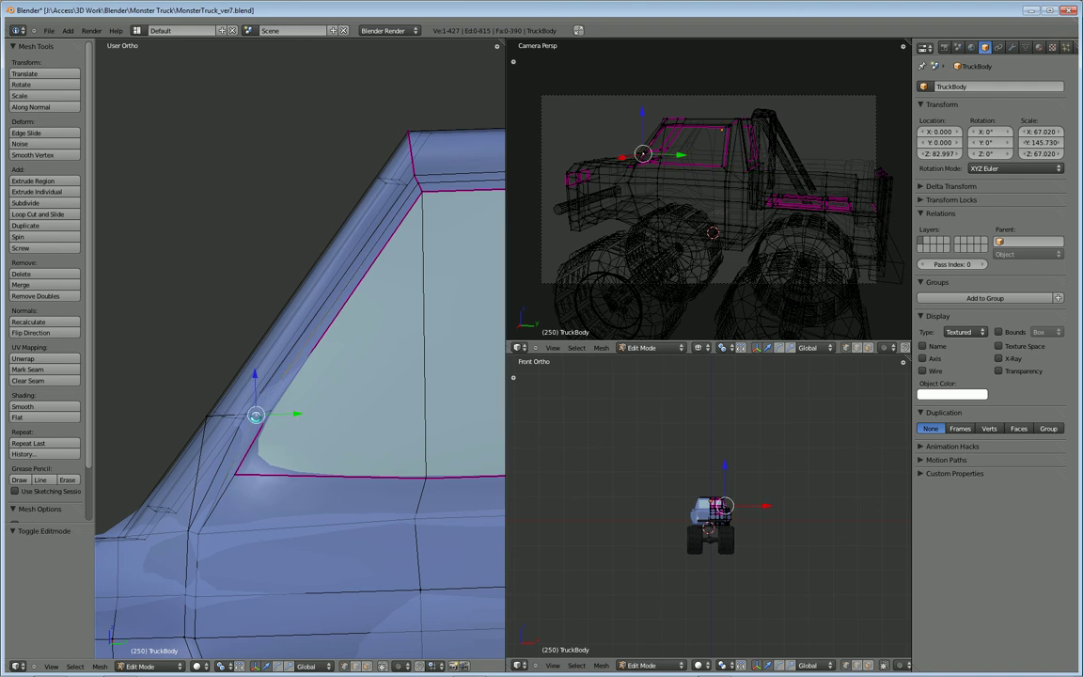
{"action": "key", "text": "g"}
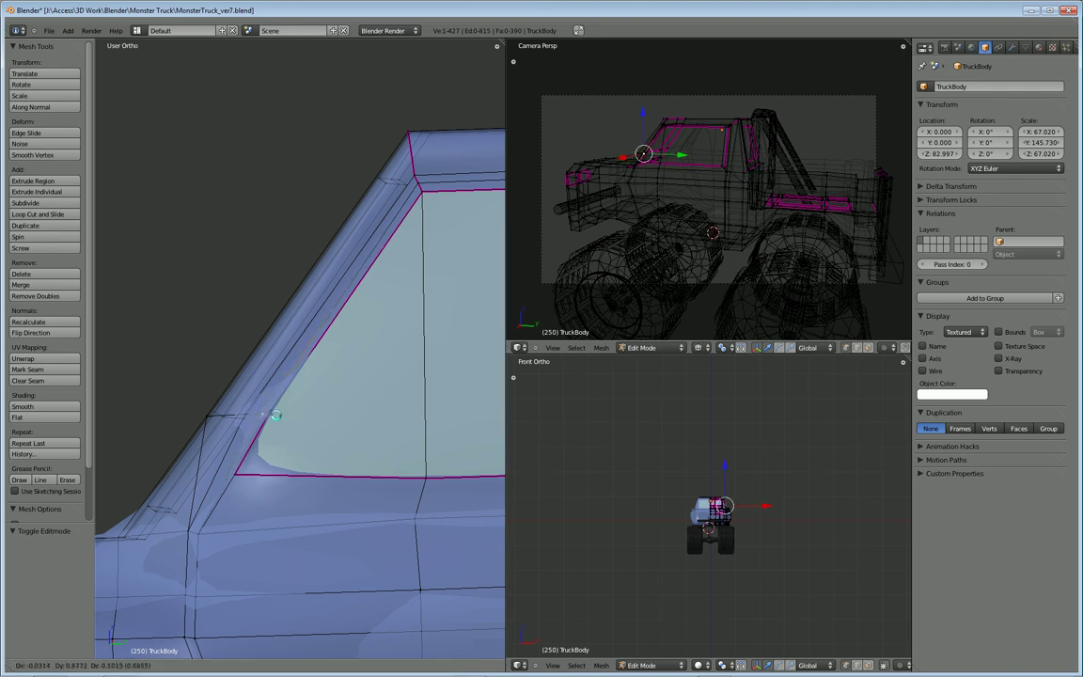
{"action": "left_click", "coordinate": [275, 415]}
{"action": "right_click", "coordinate": [243, 417]}
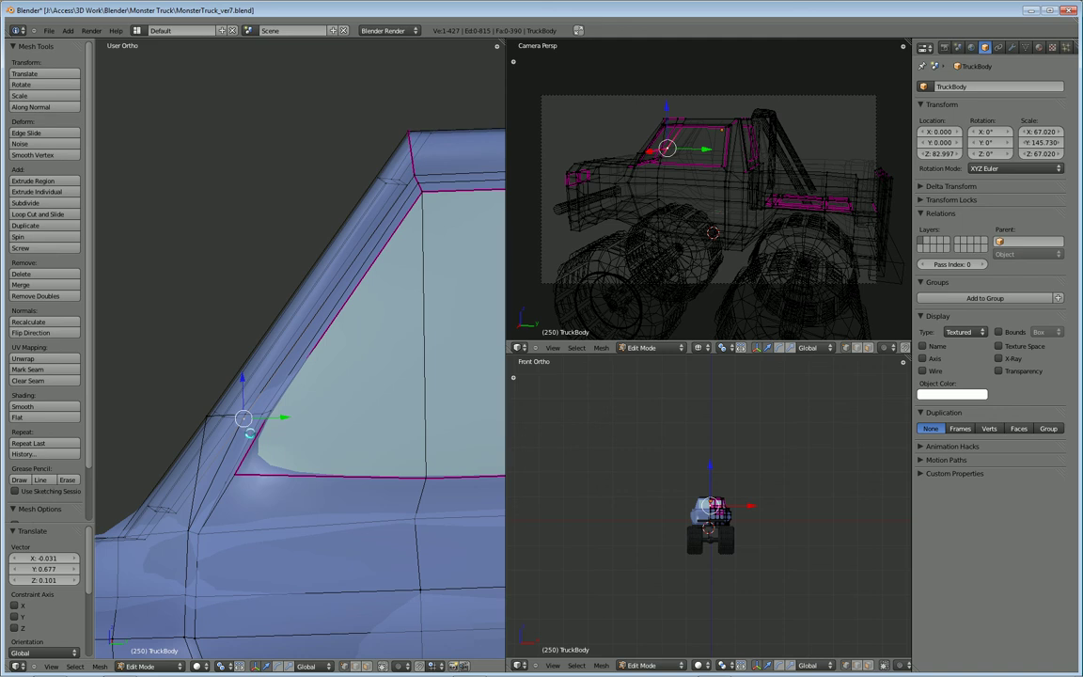
{"action": "middle_click_drag", "start_coordinate": [257, 467], "coordinate": [269, 452]}
{"action": "key", "text": "g"}
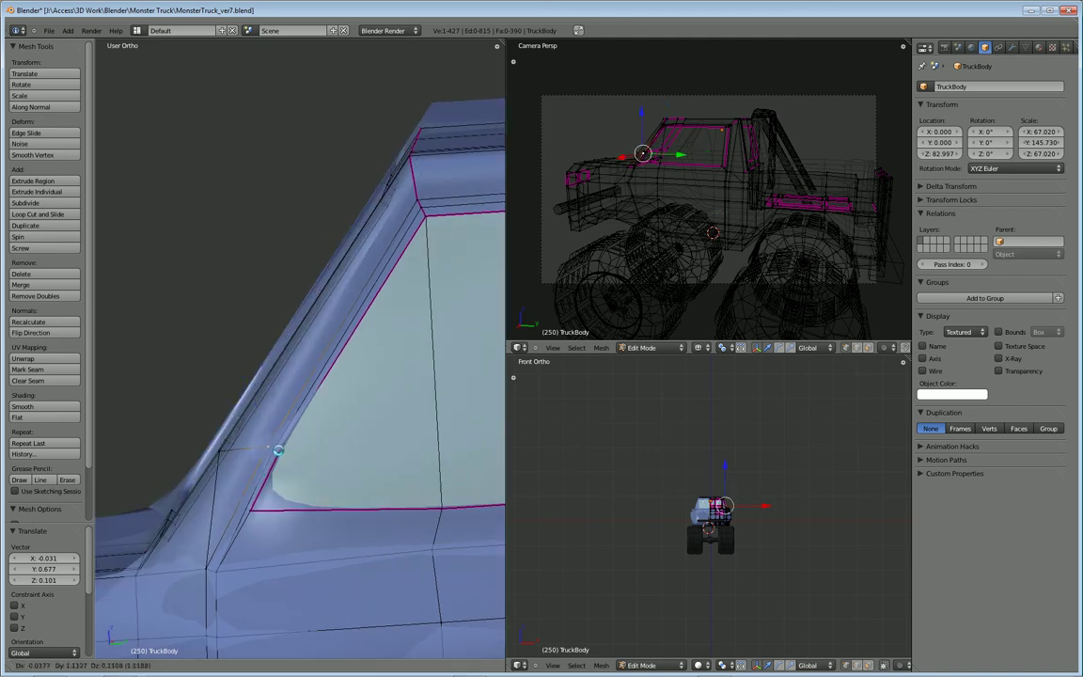
{"action": "left_click", "coordinate": [282, 449]}
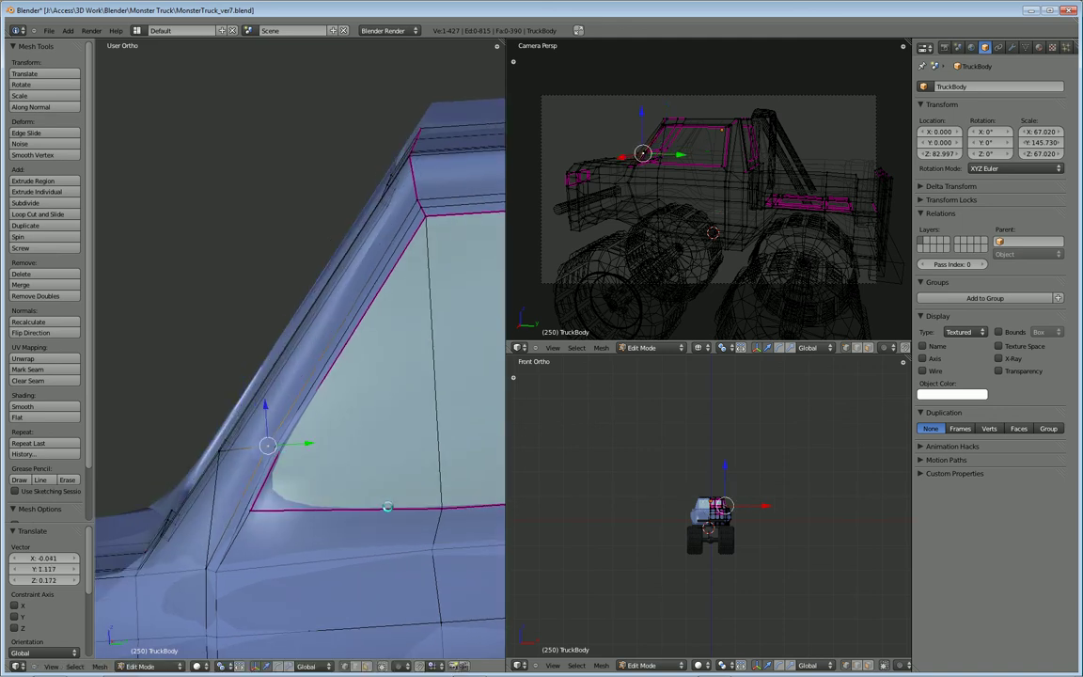
Adjust the same front pillar vertex by about 0.06 in X, 0.50 in Y and -0.15 in Z against the window edge
{"action": "middle_click_drag", "start_coordinate": [388, 507], "coordinate": [283, 551]}
{"action": "right_click", "coordinate": [273, 519]}
{"action": "key", "text": "g"}
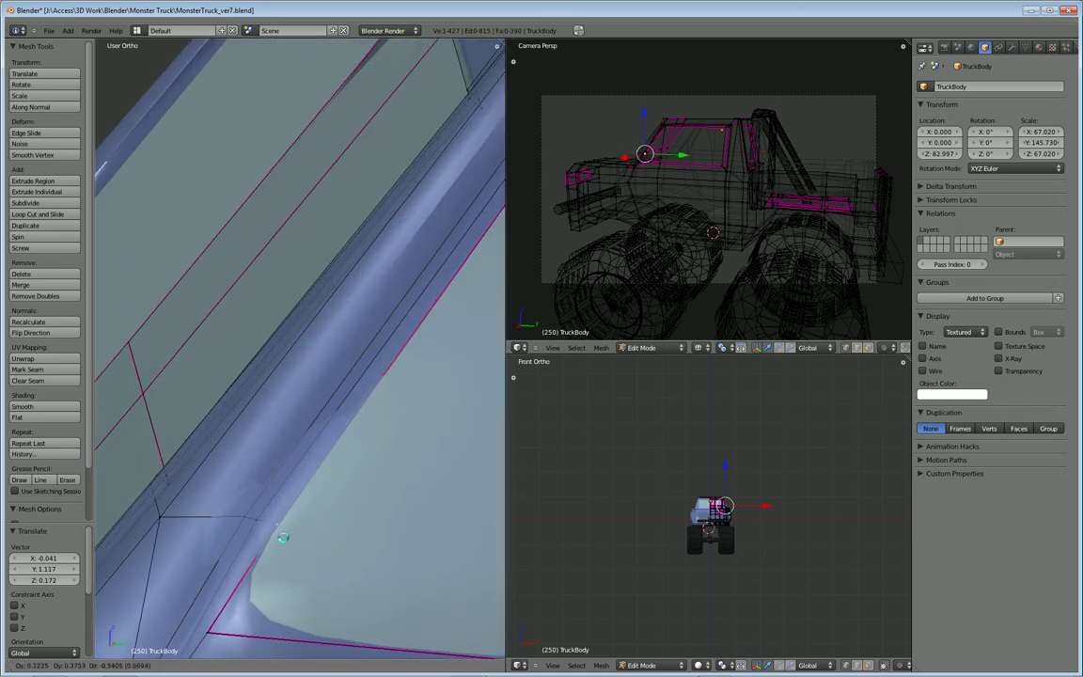
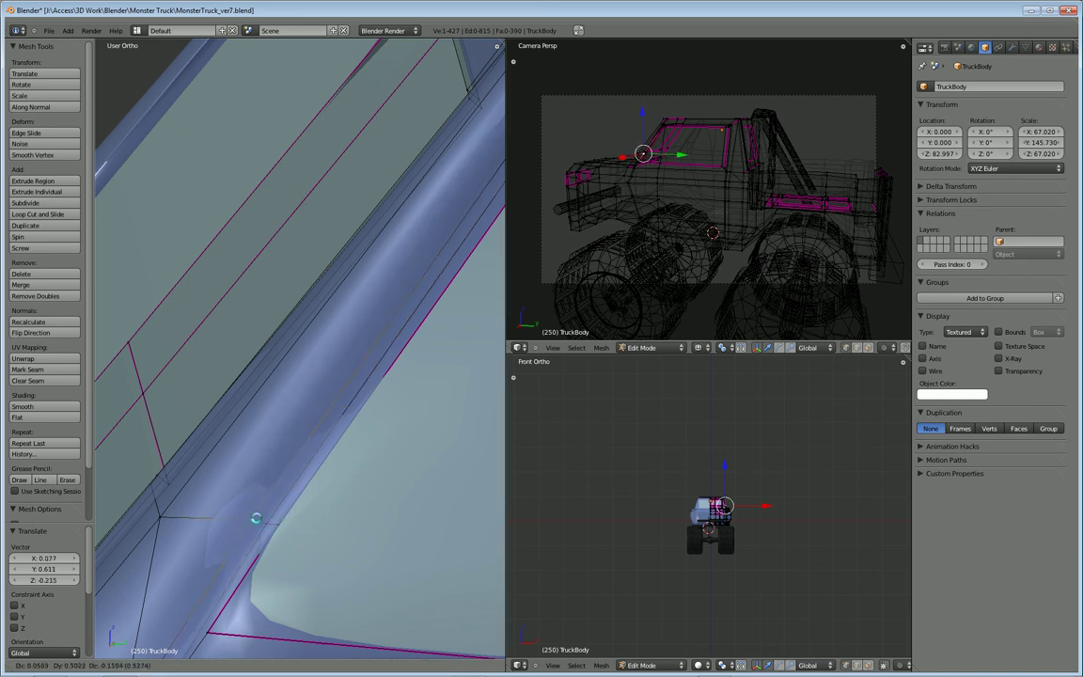
{"action": "left_click", "coordinate": [253, 519]}
{"action": "scroll", "coordinate": [279, 490], "scroll_direction": "down", "scroll_amount": 2}
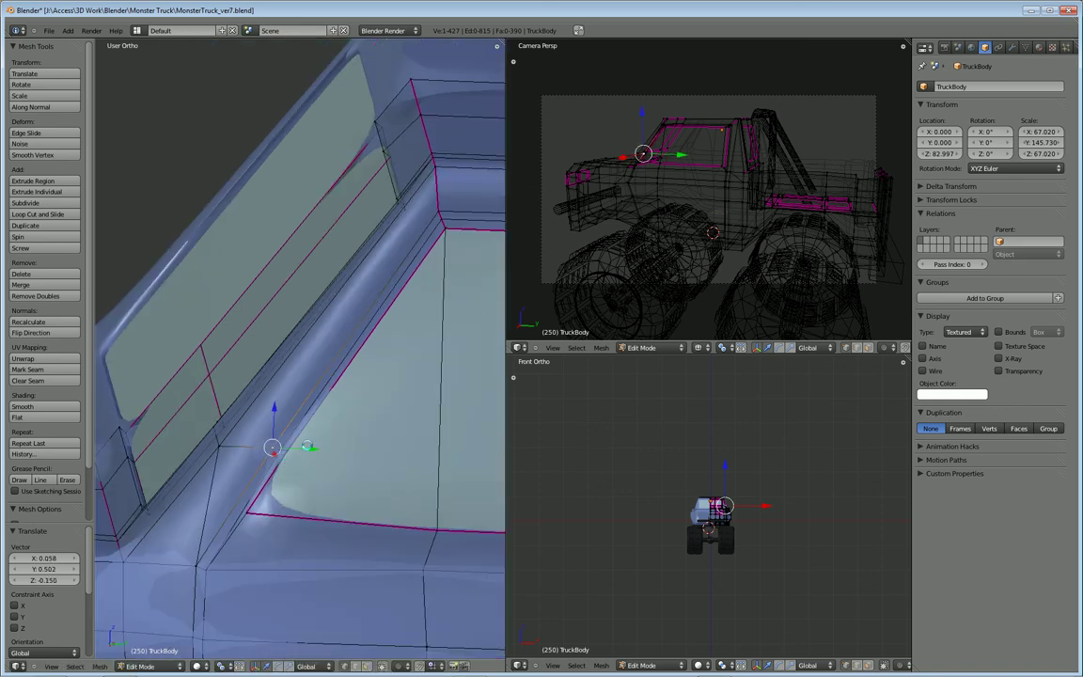
Nudge the front pillar vertex in the right side view by about 0.06 in Y and 0.09 in Z
{"action": "middle_click_drag", "start_coordinate": [292, 531], "coordinate": [247, 503]}
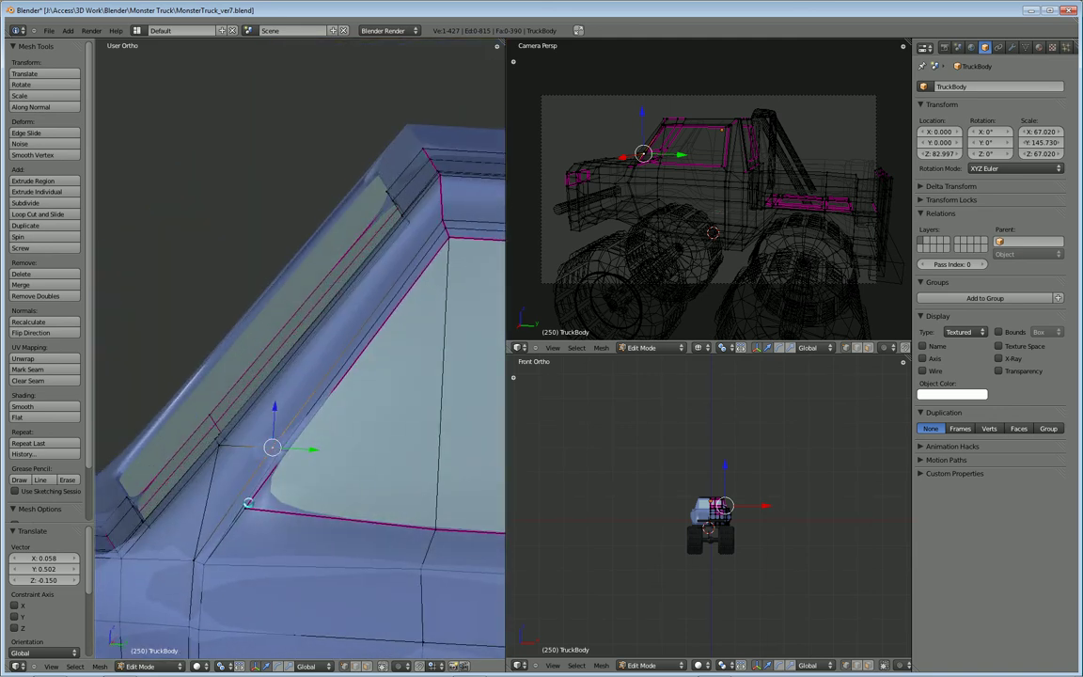
{"action": "key", "text": "KP_3"}
{"action": "scroll", "coordinate": [249, 503], "scroll_direction": "up", "scroll_amount": 3}
{"action": "middle_click_drag", "start_coordinate": [249, 499], "coordinate": [209, 483], "text": "shift"}
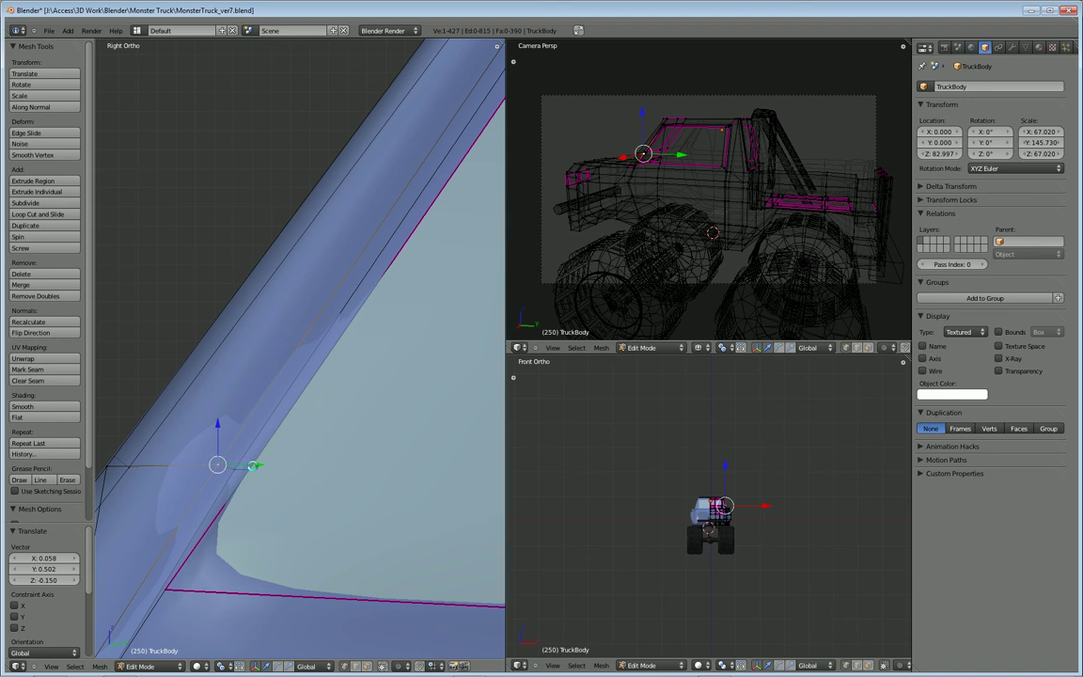
{"action": "key", "text": "g"}
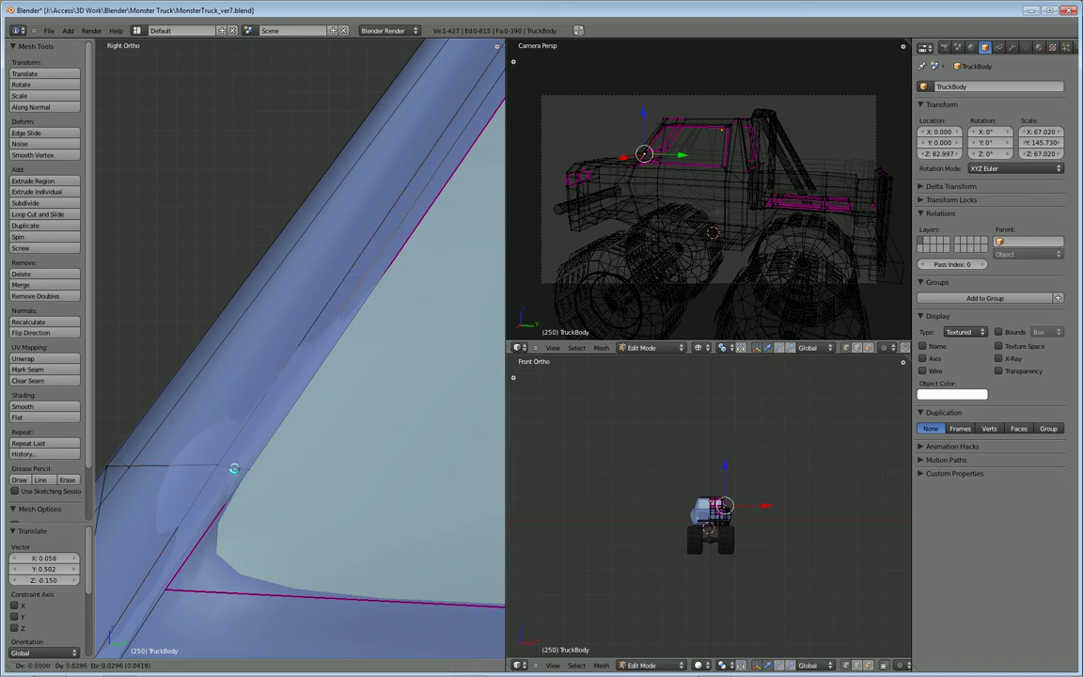
{"action": "left_click", "coordinate": [235, 468]}
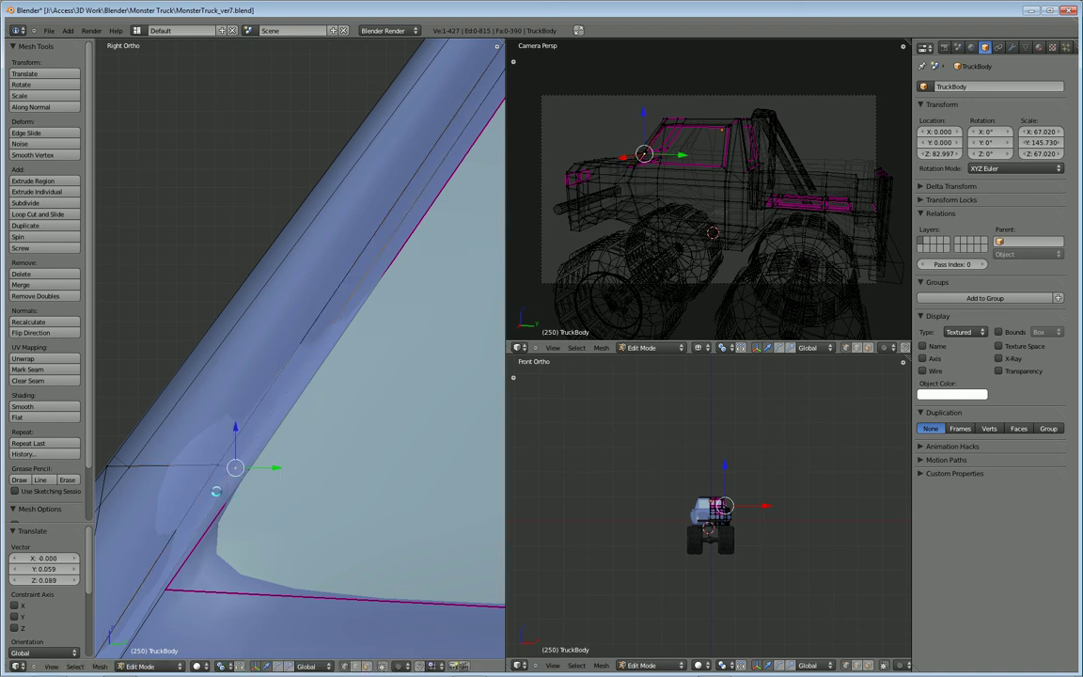
Push the front pillar vertex inward along the X axis by about -2.04
{"action": "middle_click_drag", "start_coordinate": [218, 489], "coordinate": [342, 547]}
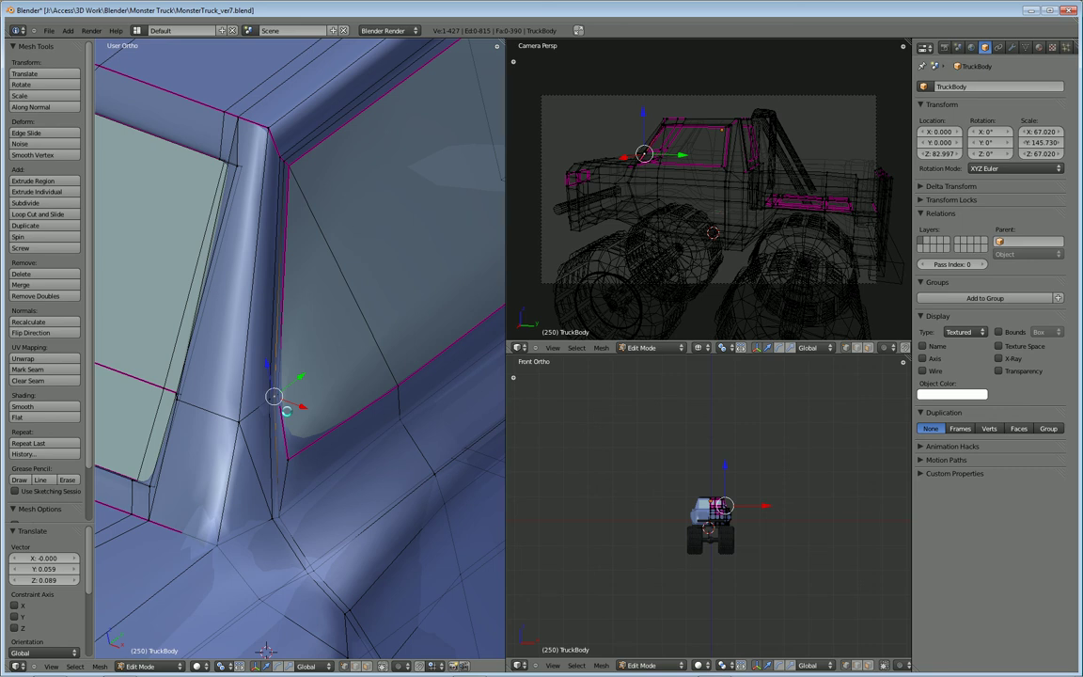
{"action": "scroll", "coordinate": [256, 441], "scroll_direction": "up", "scroll_amount": 5}
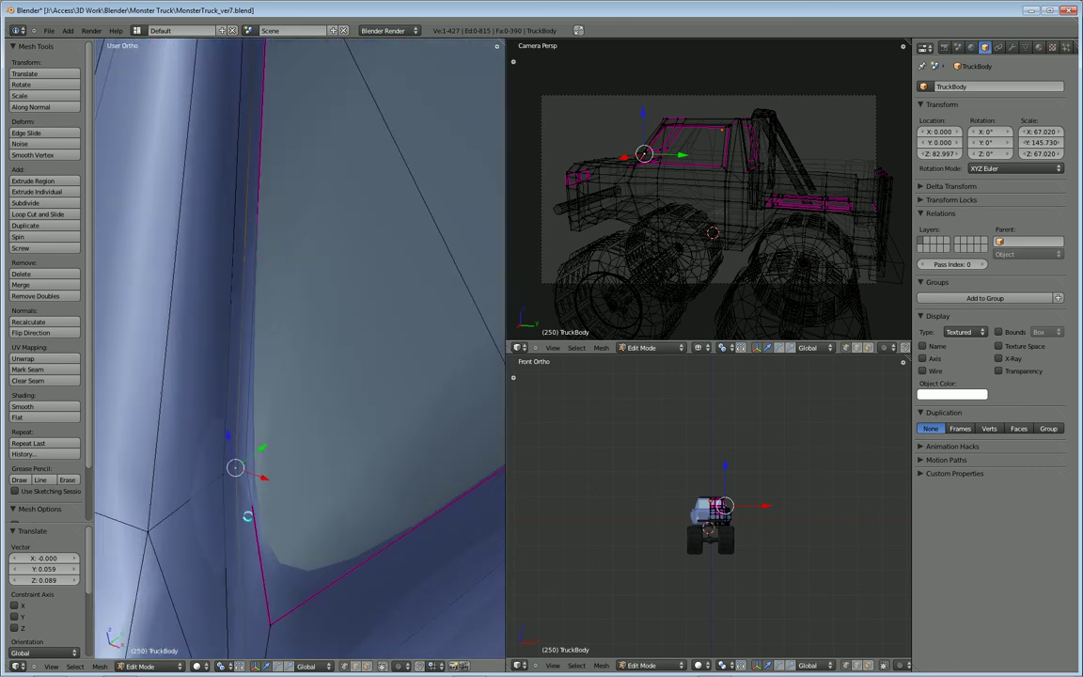
{"action": "scroll", "coordinate": [246, 520], "scroll_direction": "down", "scroll_amount": 3}
{"action": "middle_click_drag", "start_coordinate": [314, 524], "coordinate": [197, 495]}
{"action": "key", "text": "g"}
{"action": "key", "text": "x"}
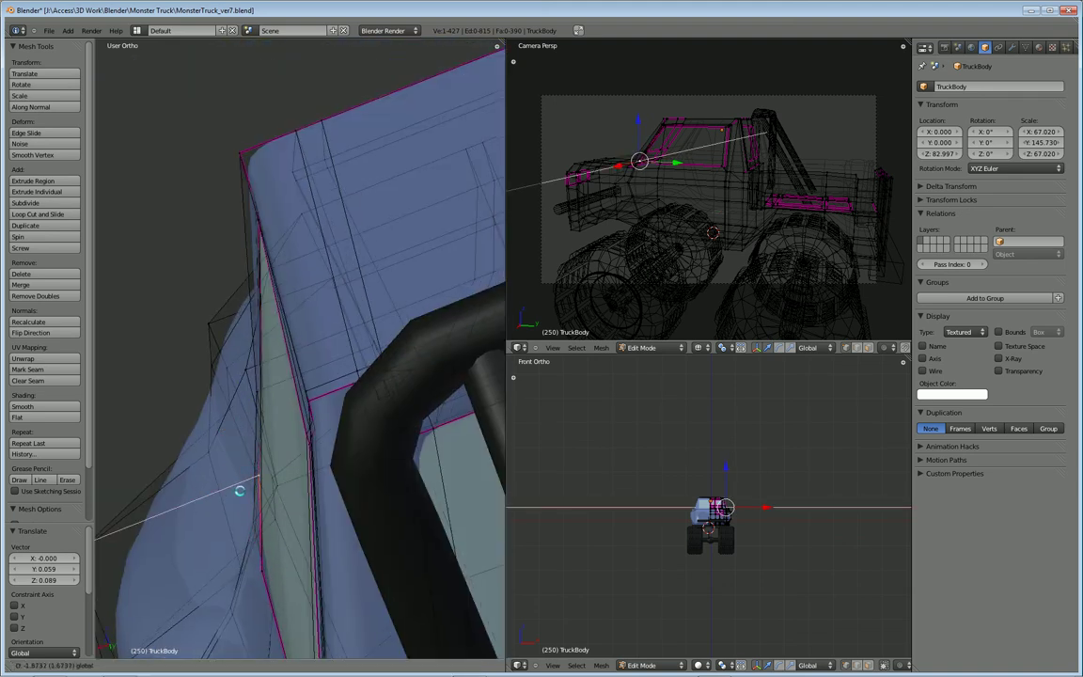
{"action": "left_click", "coordinate": [242, 500]}
Move the side window's lower rear corner vertex about -0.80 along X and up about 1.30 along Z
{"action": "middle_click_drag", "start_coordinate": [243, 501], "coordinate": [116, 451]}
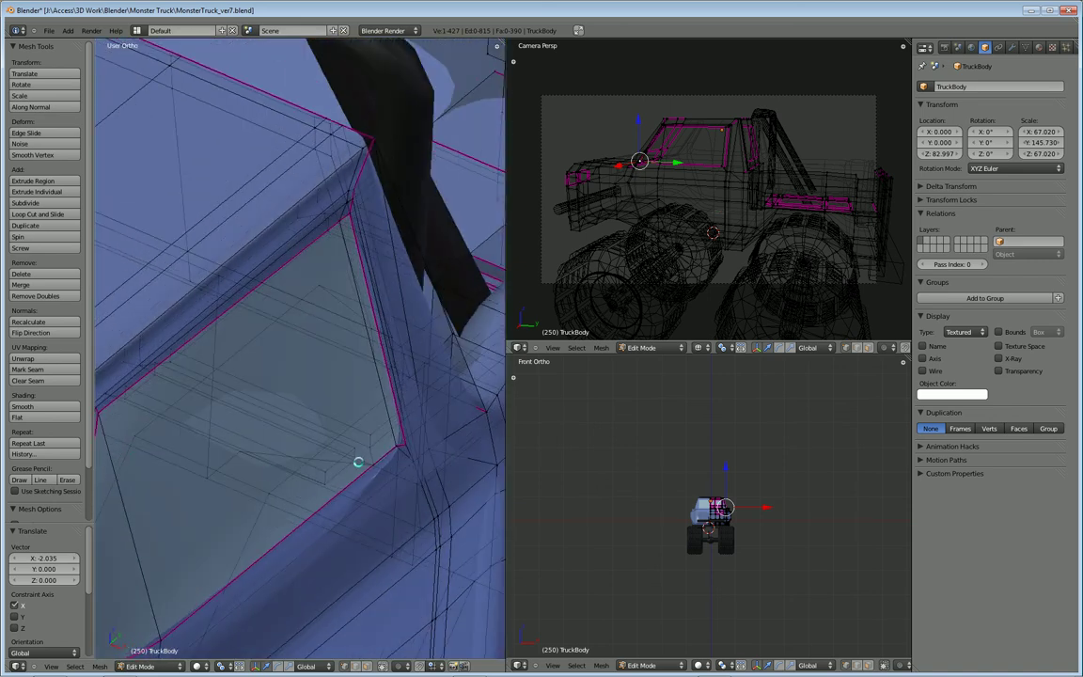
{"action": "right_click", "coordinate": [406, 445]}
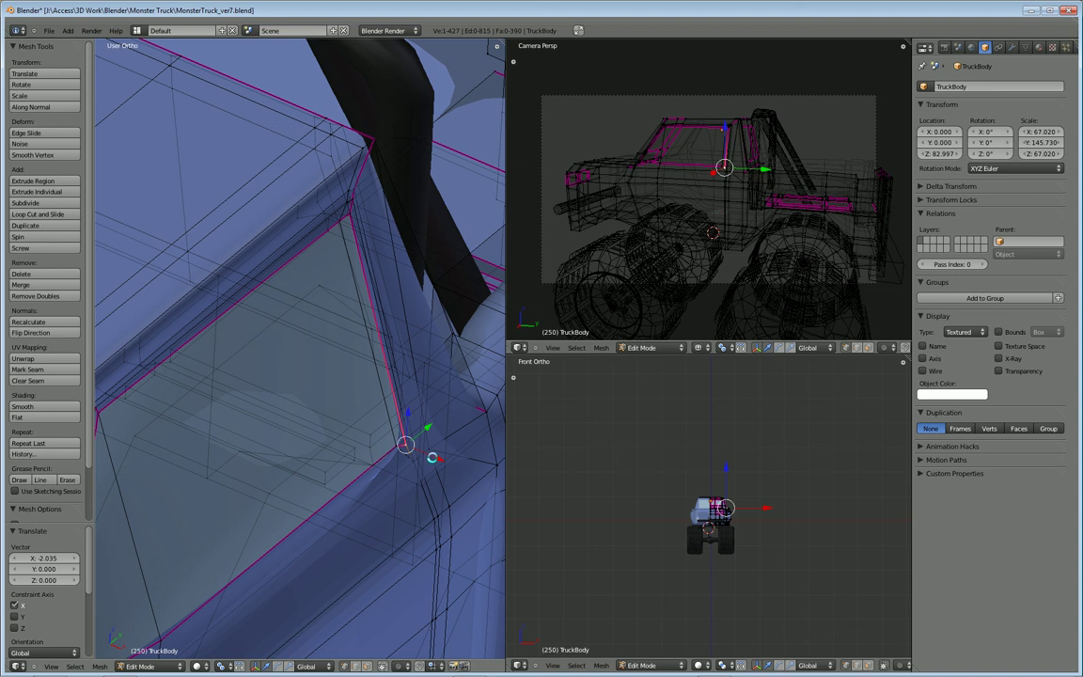
{"action": "key", "text": "g"}
{"action": "key", "text": "x"}
{"action": "left_click", "coordinate": [427, 455]}
{"action": "middle_click_drag", "start_coordinate": [427, 455], "coordinate": [337, 381]}
{"action": "key", "text": "g"}
{"action": "key", "text": "z"}
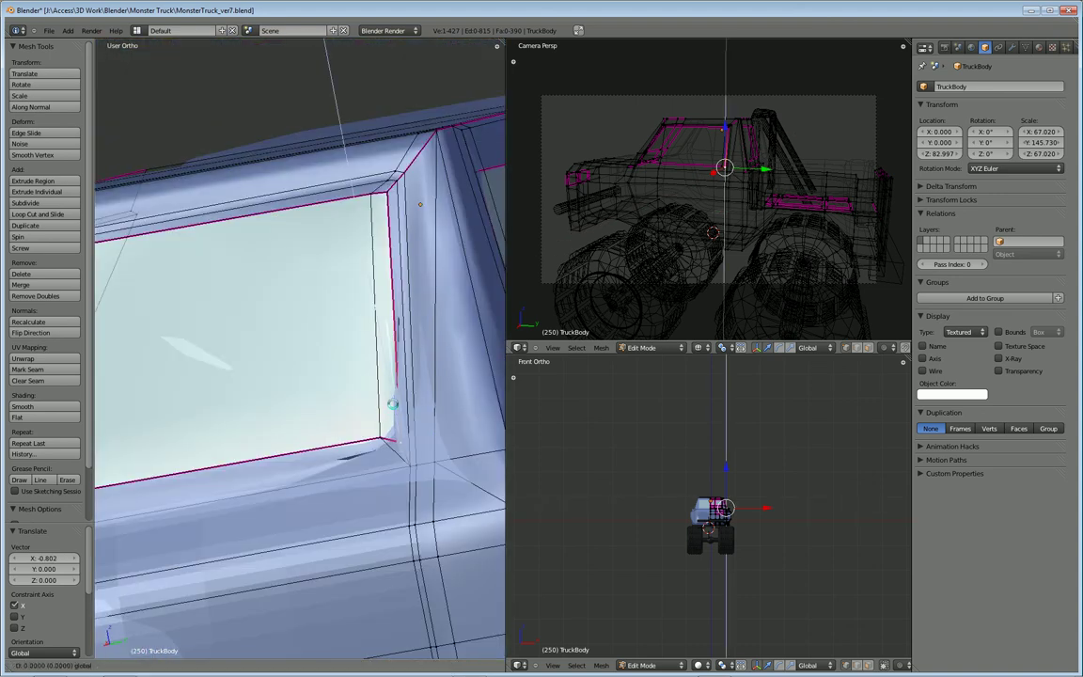
{"action": "left_click", "coordinate": [393, 398]}
Move the vertex on the window's lower edge beside the rear corner about -1.02 along X and 0.47 along Y
{"action": "middle_click_drag", "start_coordinate": [393, 398], "coordinate": [395, 446]}
{"action": "key", "text": "g"}
{"action": "key", "text": "x"}
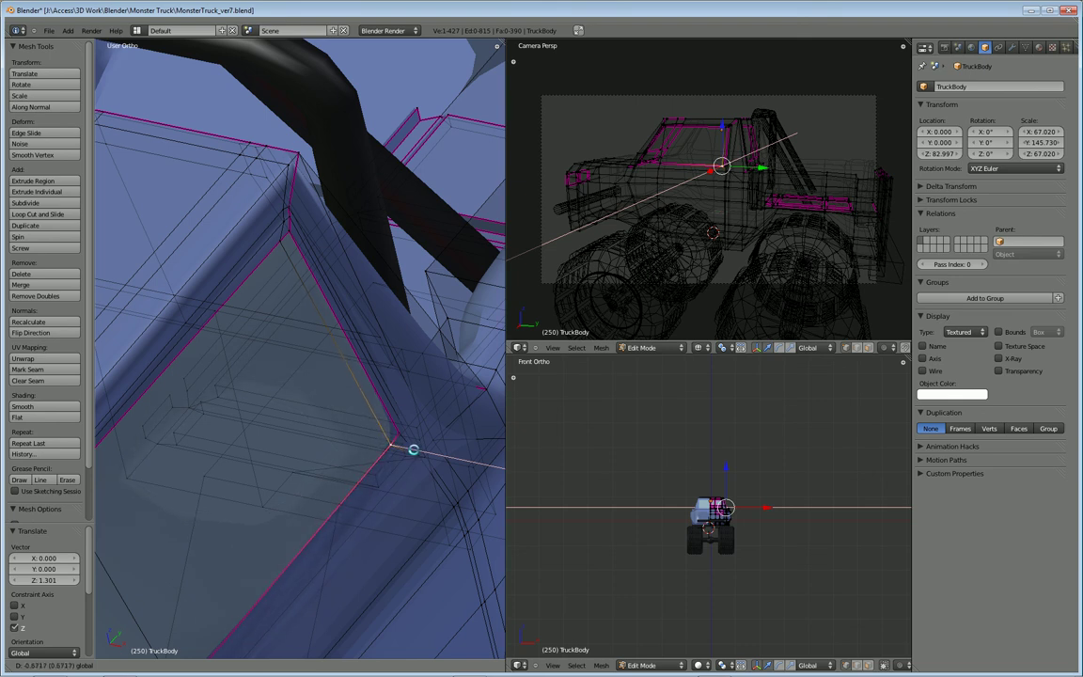
{"action": "left_click", "coordinate": [413, 450]}
{"action": "middle_click_drag", "start_coordinate": [399, 500], "coordinate": [329, 474]}
{"action": "middle_click_drag", "start_coordinate": [337, 522], "coordinate": [375, 465]}
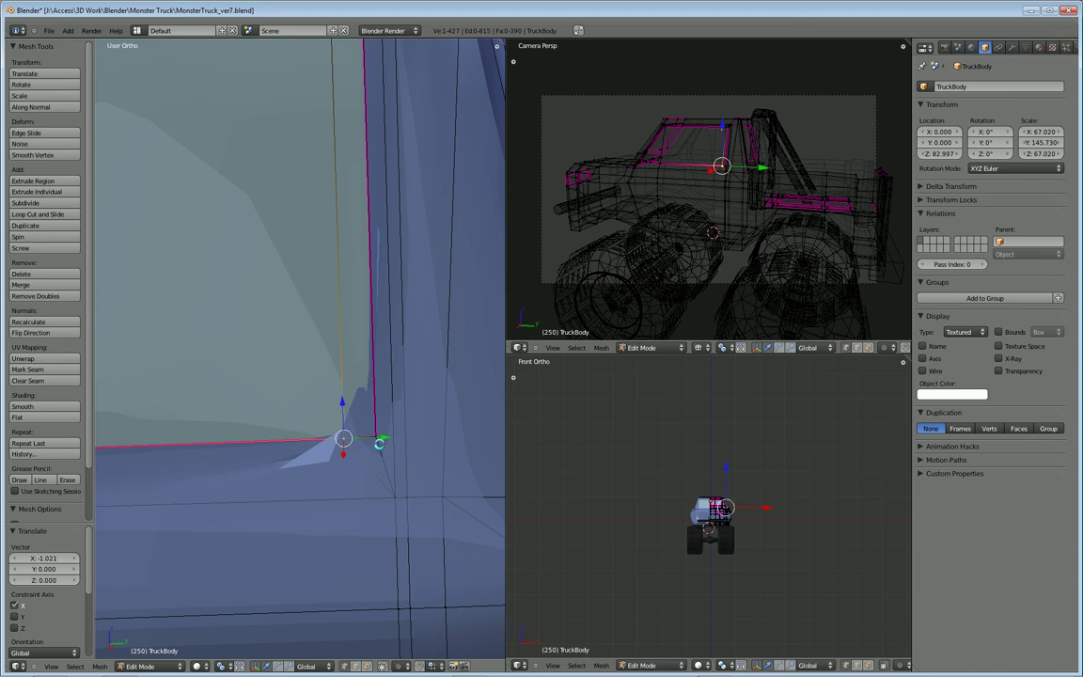
{"action": "left_click_drag", "start_coordinate": [385, 440], "coordinate": [391, 440]}
{"action": "scroll", "coordinate": [347, 428], "scroll_direction": "down", "scroll_amount": 4}
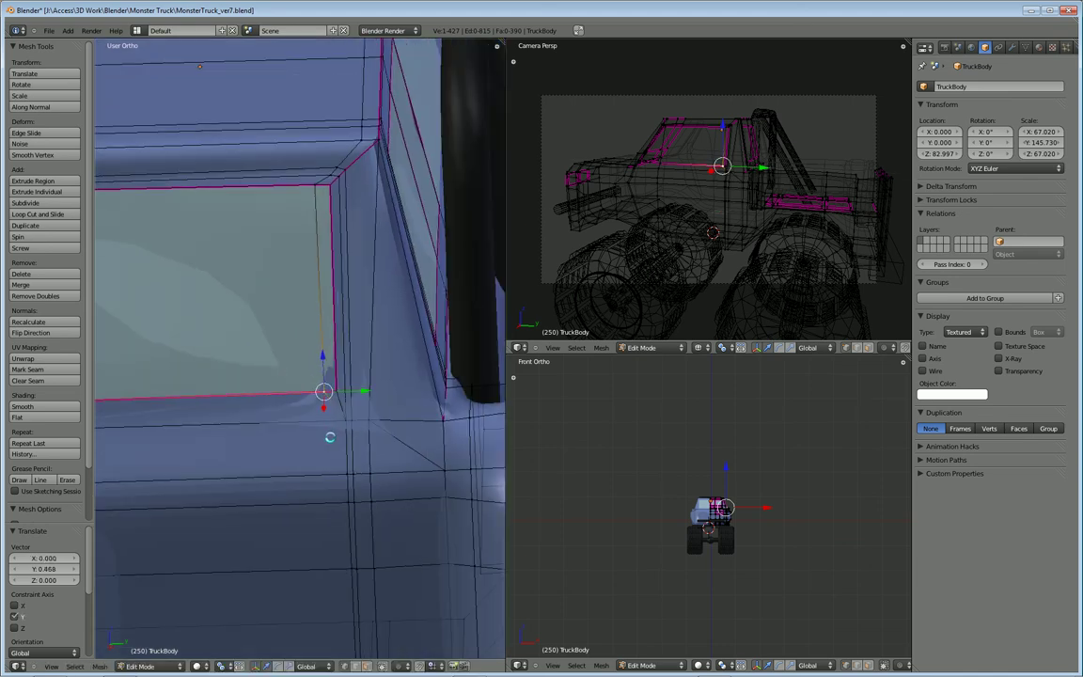
Try to delete the edge loop running alongside the side window's rear edge, including its edges, and undo the deletion
{"action": "middle_click_drag", "start_coordinate": [328, 442], "coordinate": [330, 499], "text": "shift"}
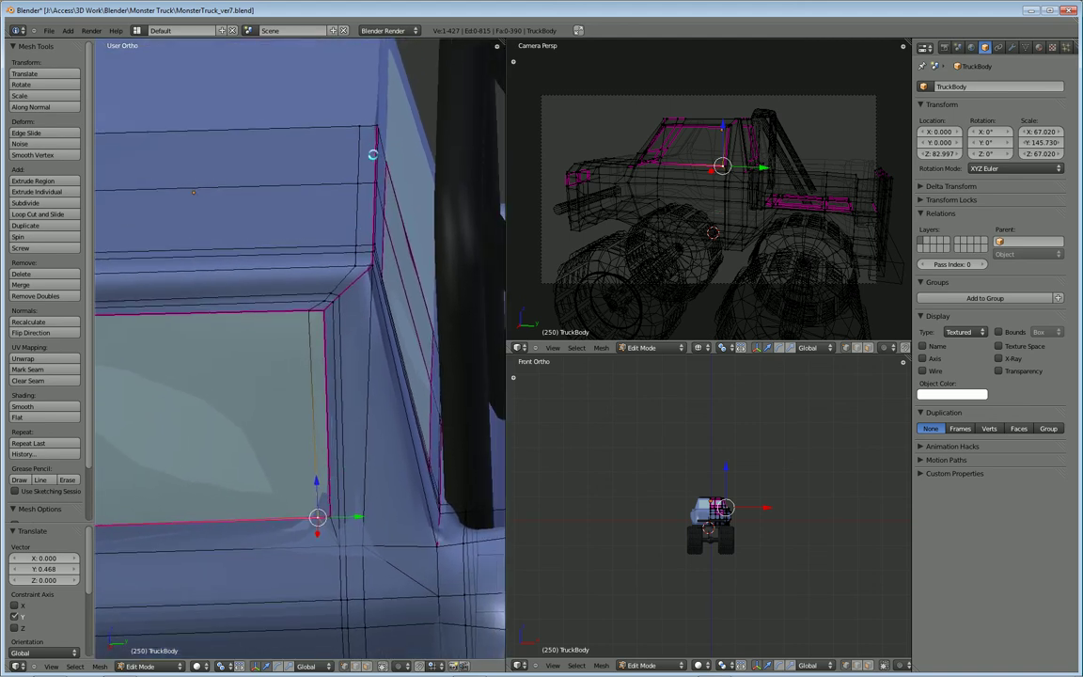
{"action": "middle_click_drag", "start_coordinate": [301, 397], "coordinate": [318, 478]}
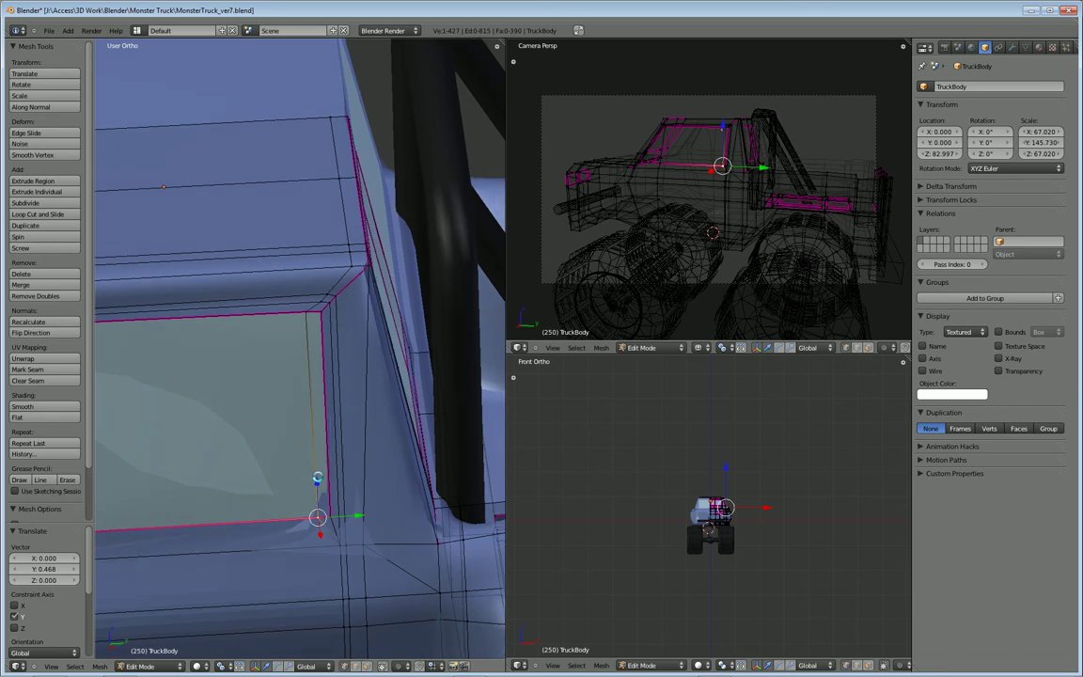
{"action": "left_click", "coordinate": [354, 666]}
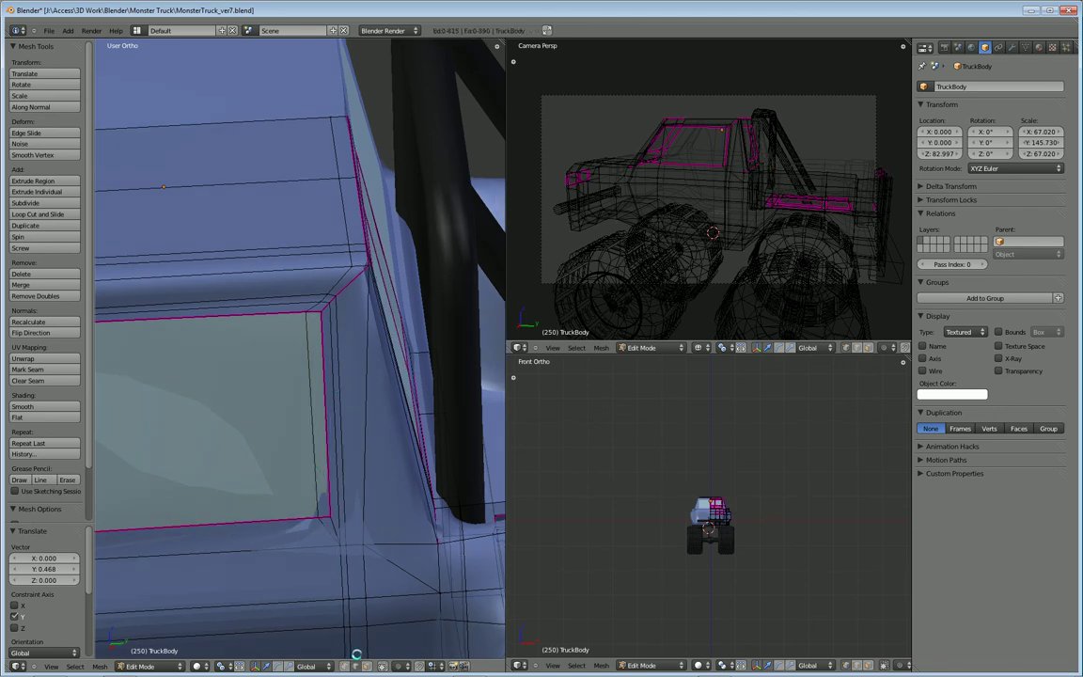
{"action": "right_click", "coordinate": [315, 428], "text": "alt"}
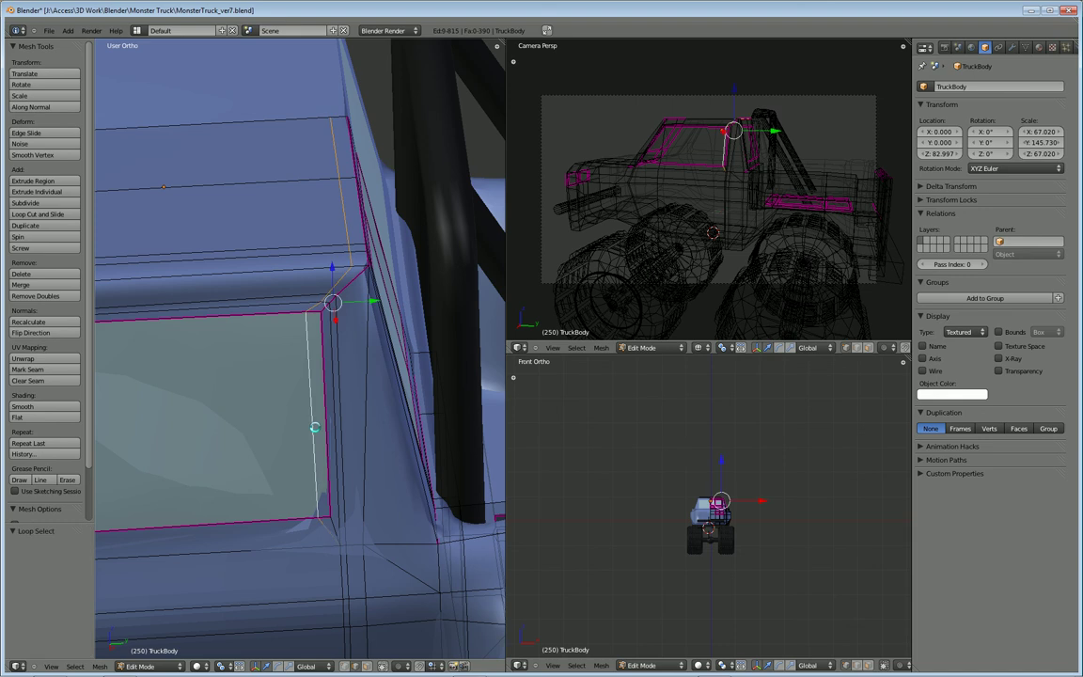
{"action": "key", "text": "x"}
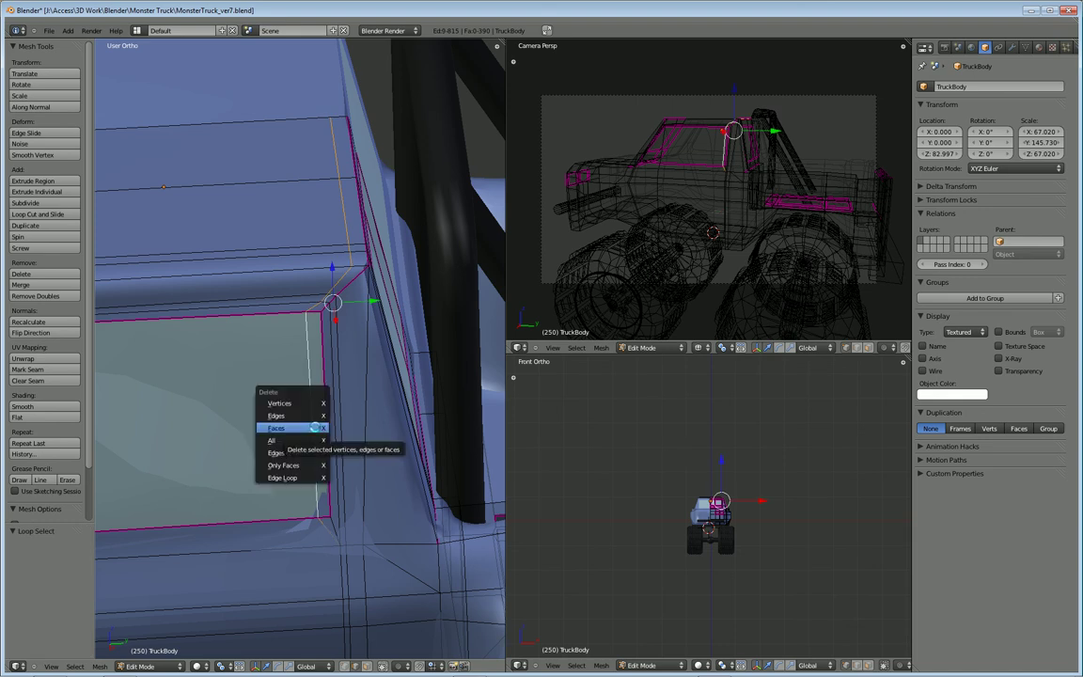
{"action": "left_click", "coordinate": [301, 417]}
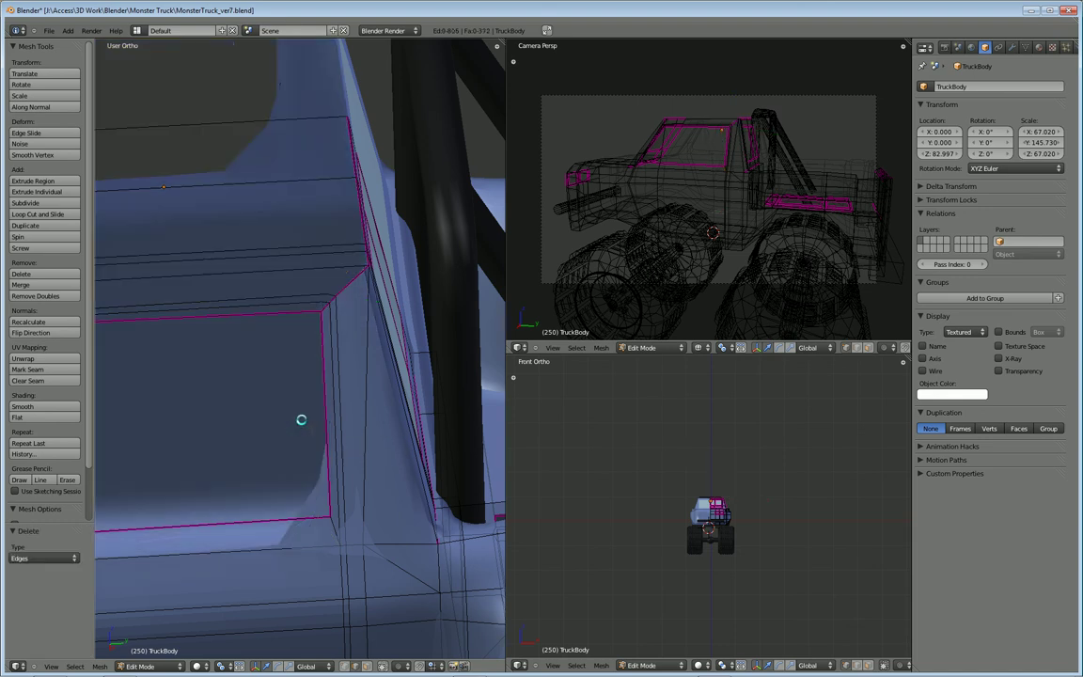
{"action": "scroll", "coordinate": [294, 429], "scroll_direction": "down", "scroll_amount": 4}
{"action": "middle_click_drag", "start_coordinate": [279, 495], "coordinate": [276, 452]}
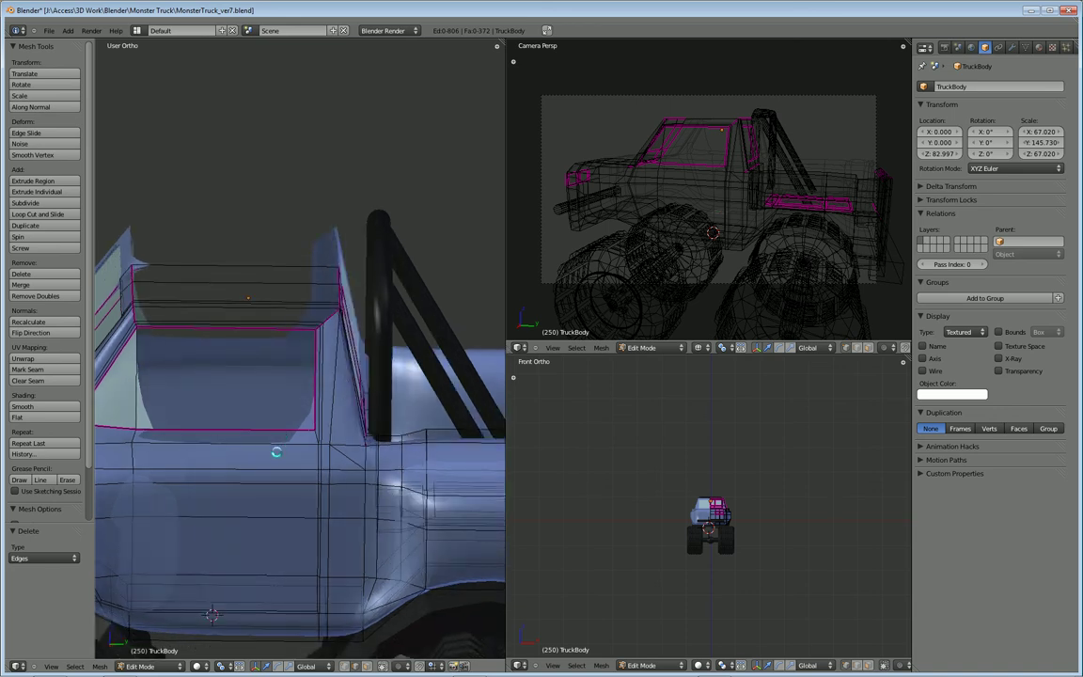
{"action": "key", "text": "ctrl+z"}
{"action": "mouse_move", "coordinate": [302, 416]}
{"action": "middle_mouse_down"}
{"action": "mouse_move", "coordinate": [302, 471]}
{"action": "mouse_move", "coordinate": [315, 425]}
{"action": "middle_mouse_up"}
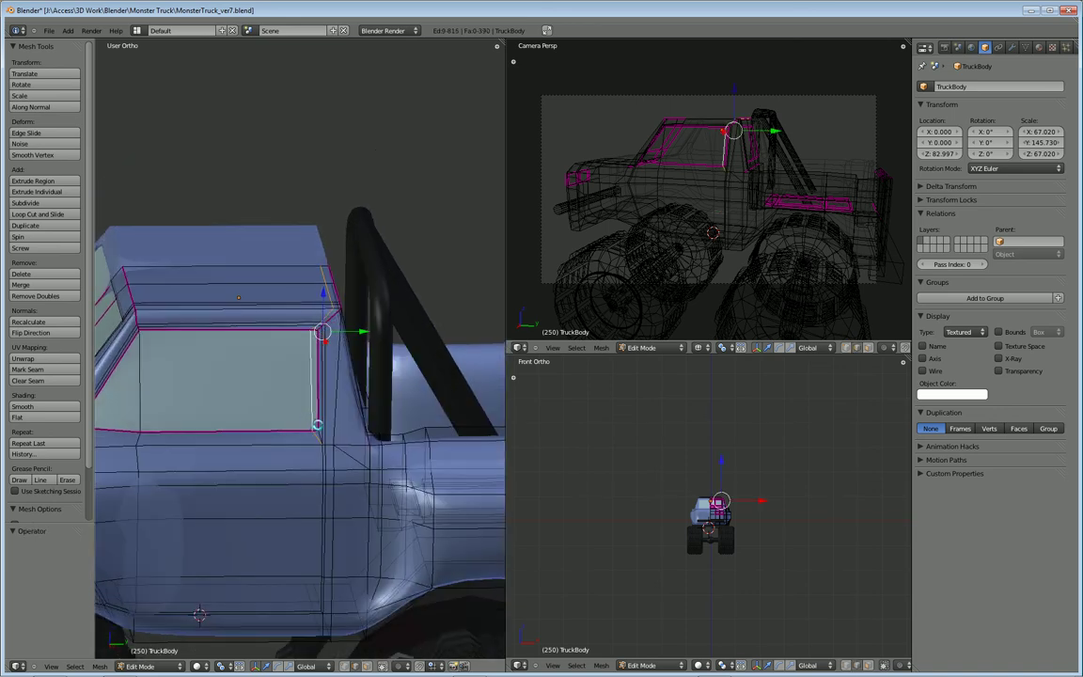
Move the vertex on the window's lower edge beside the rear corner about -0.115 along X
{"action": "scroll", "coordinate": [320, 425], "scroll_direction": "up", "scroll_amount": 3}
{"action": "middle_click_drag", "start_coordinate": [350, 469], "coordinate": [421, 564]}
{"action": "right_click", "coordinate": [349, 521]}
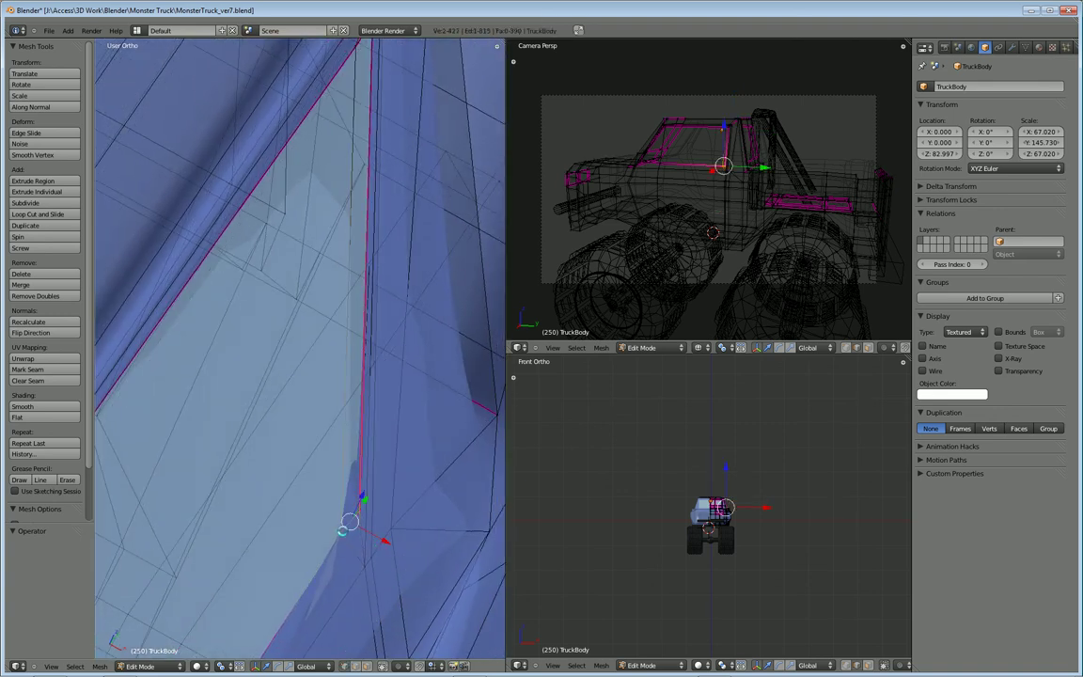
{"action": "left_click", "coordinate": [384, 536]}
{"action": "right_click", "coordinate": [340, 533]}
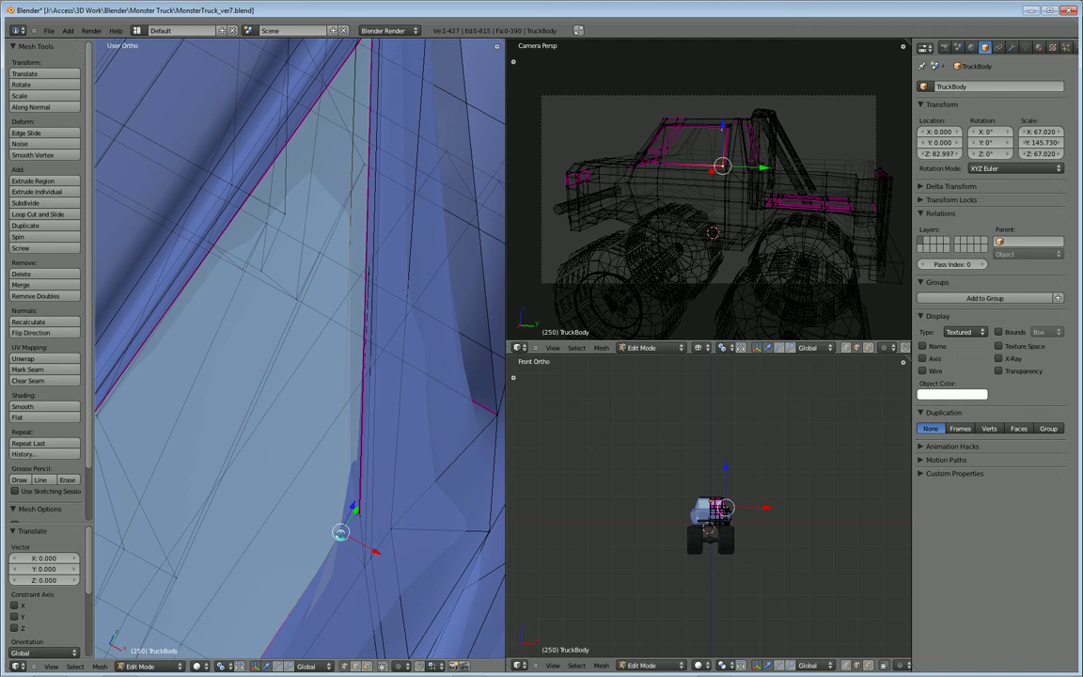
{"action": "mouse_move", "coordinate": [368, 546]}
{"action": "left_mouse_down"}
{"action": "mouse_move", "coordinate": [364, 508]}
{"action": "mouse_move", "coordinate": [358, 525]}
{"action": "mouse_move", "coordinate": [377, 542]}
{"action": "left_mouse_up"}
{"action": "scroll", "coordinate": [283, 607], "scroll_direction": "down", "scroll_amount": 3}
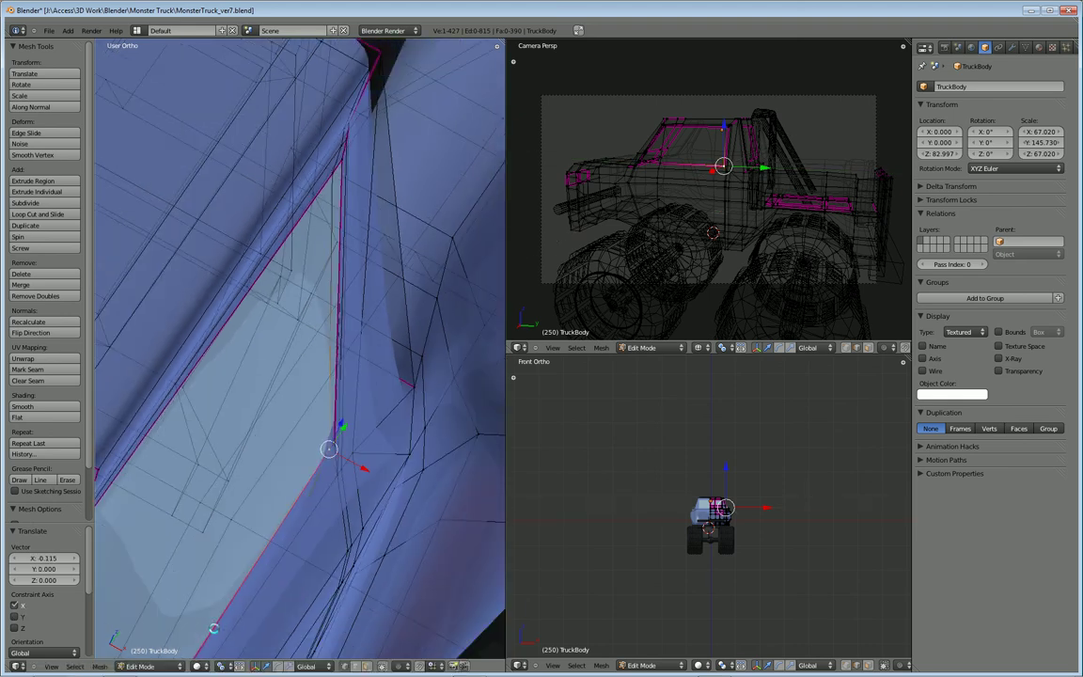
Try merging the two vertices at the side window's lower rear corner with At Last, and undo the merge
{"action": "middle_click_drag", "start_coordinate": [207, 619], "coordinate": [394, 458]}
{"action": "scroll", "coordinate": [371, 384], "scroll_direction": "up", "scroll_amount": 3}
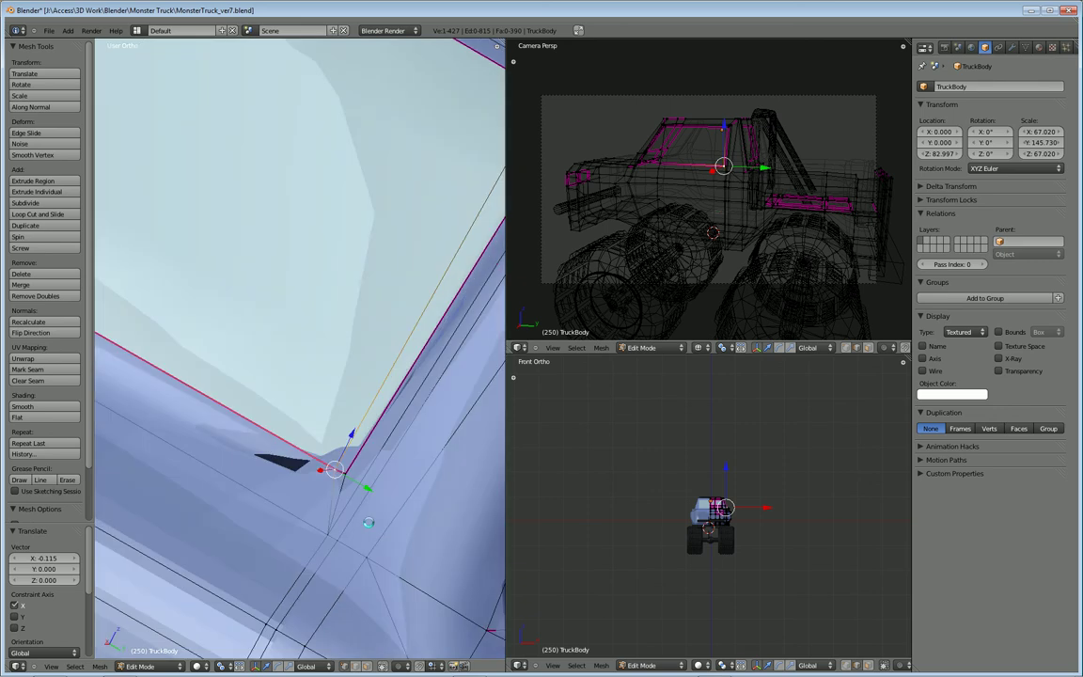
{"action": "middle_click_drag", "start_coordinate": [369, 523], "coordinate": [432, 313]}
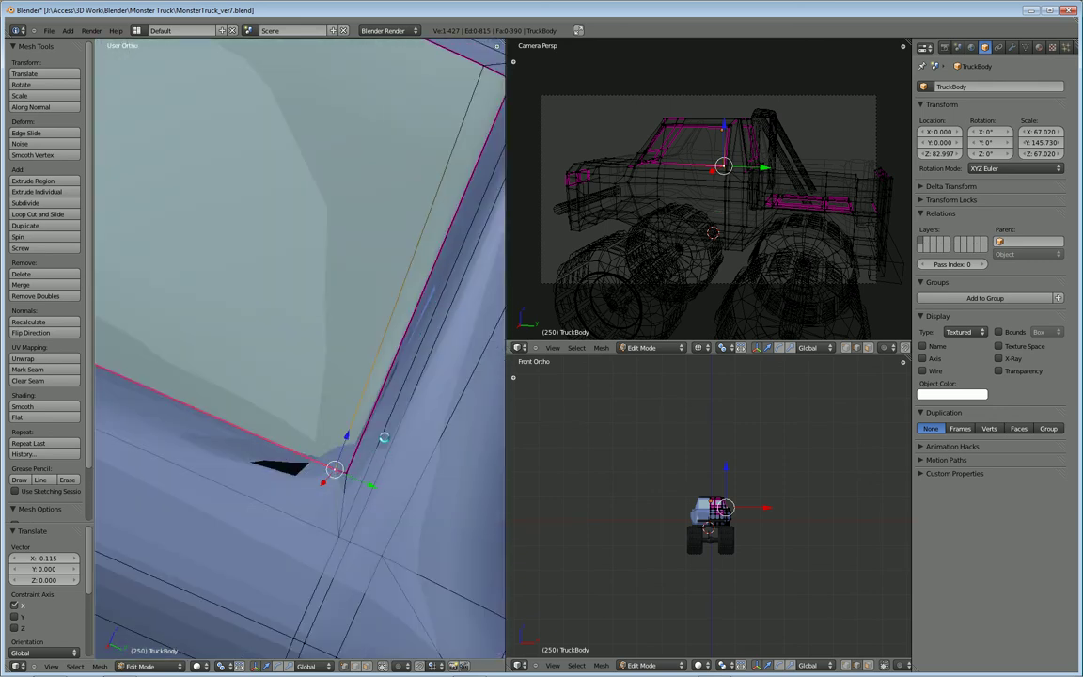
{"action": "mouse_move", "coordinate": [329, 491]}
{"action": "middle_mouse_down"}
{"action": "mouse_move", "coordinate": [336, 501]}
{"action": "mouse_move", "coordinate": [325, 504]}
{"action": "mouse_move", "coordinate": [298, 444]}
{"action": "mouse_move", "coordinate": [367, 490]}
{"action": "mouse_move", "coordinate": [363, 512]}
{"action": "mouse_move", "coordinate": [351, 463]}
{"action": "middle_mouse_up"}
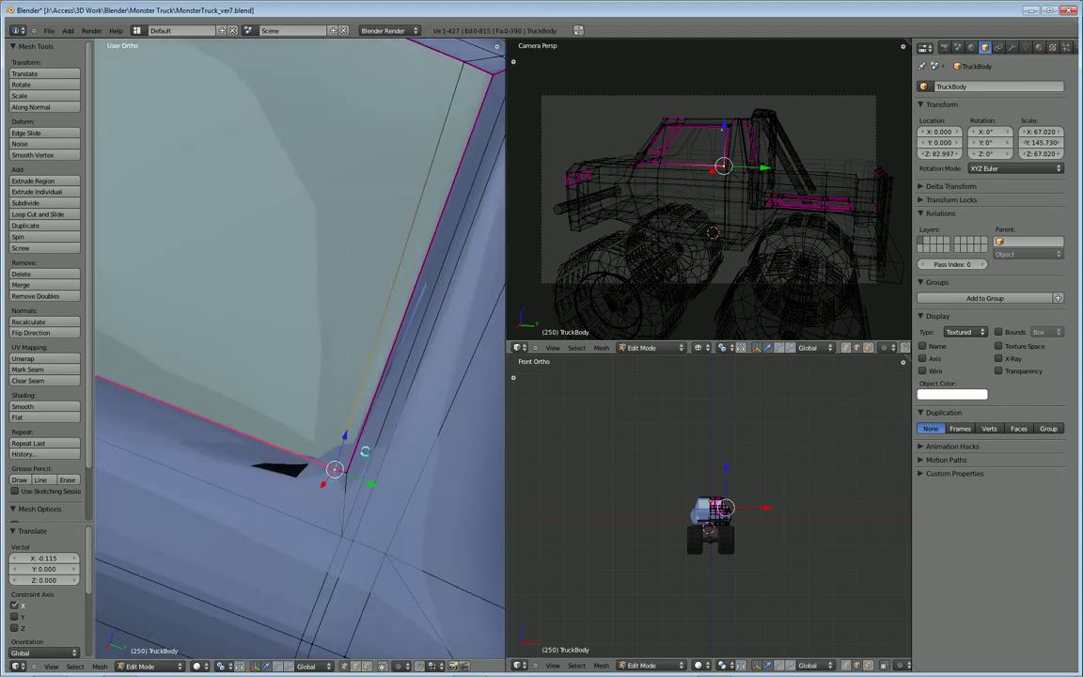
{"action": "middle_click_drag", "start_coordinate": [352, 469], "coordinate": [339, 513]}
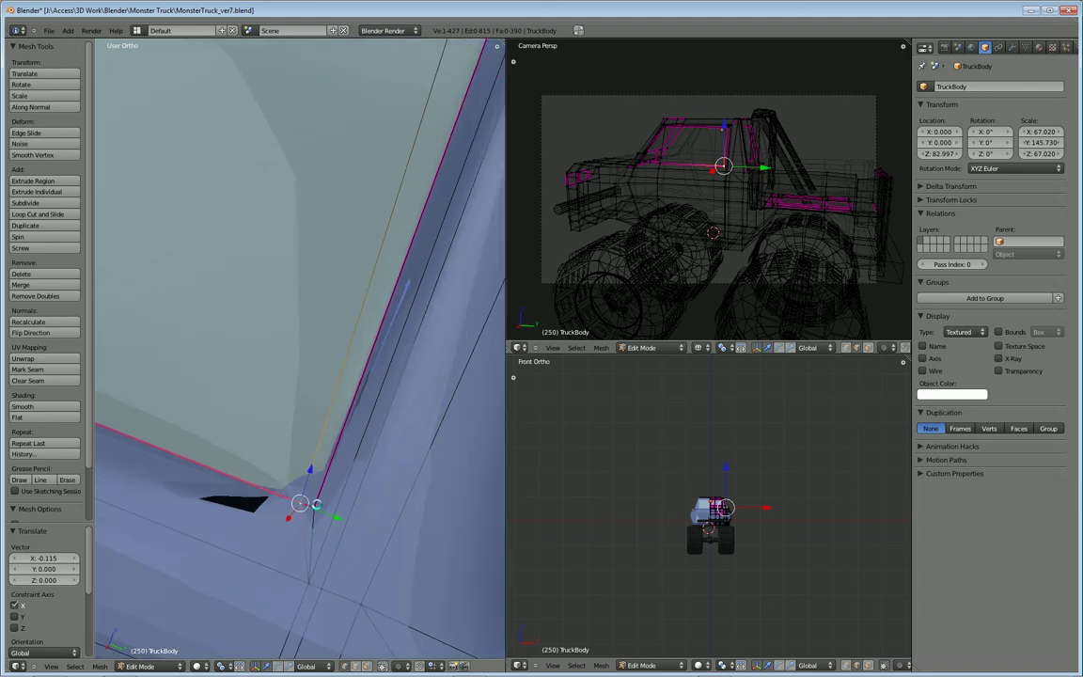
{"action": "right_click", "coordinate": [322, 506], "text": "shift"}
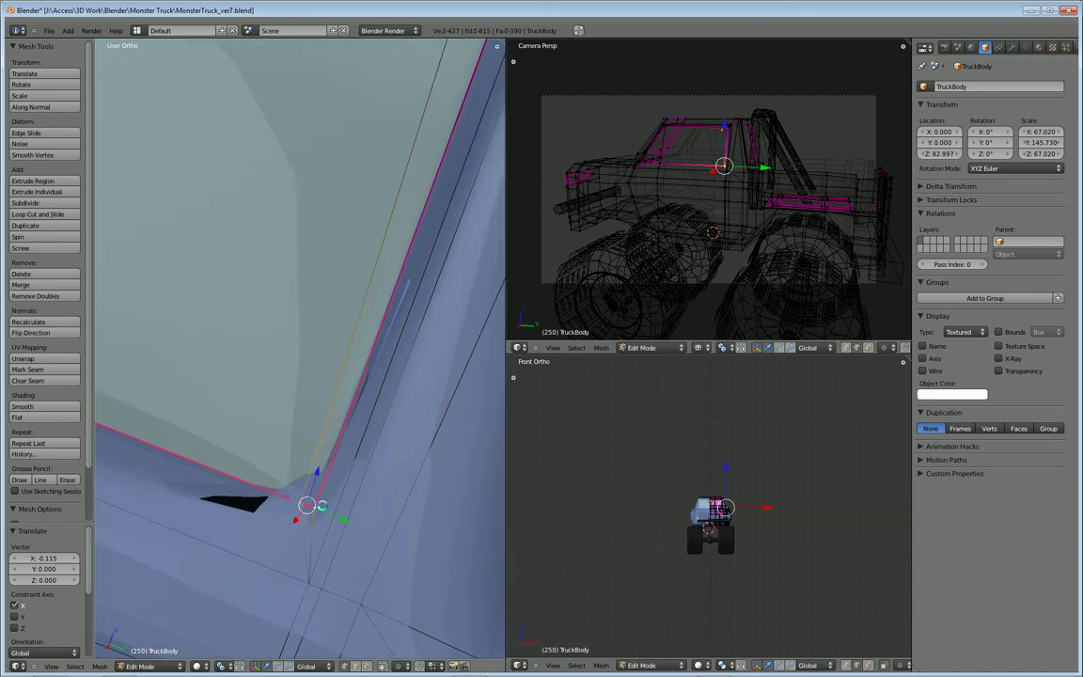
{"action": "key", "text": "alt+m"}
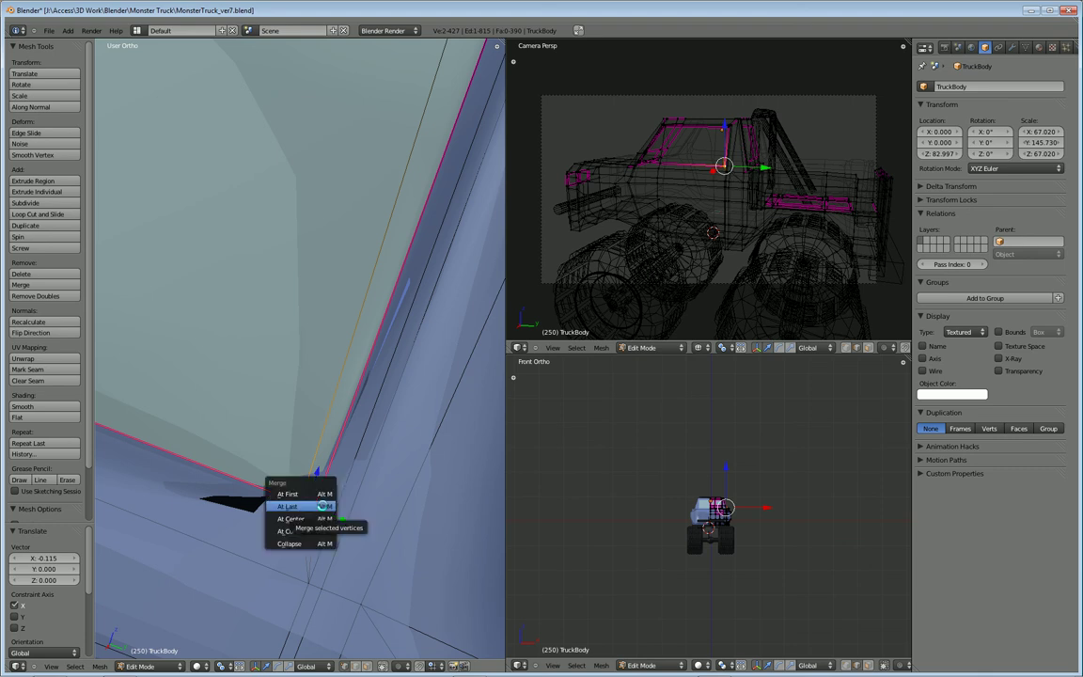
{"action": "left_click", "coordinate": [322, 506]}
{"action": "scroll", "coordinate": [305, 440], "scroll_direction": "down", "scroll_amount": 3}
{"action": "scroll", "coordinate": [259, 424], "scroll_direction": "up", "scroll_amount": 3}
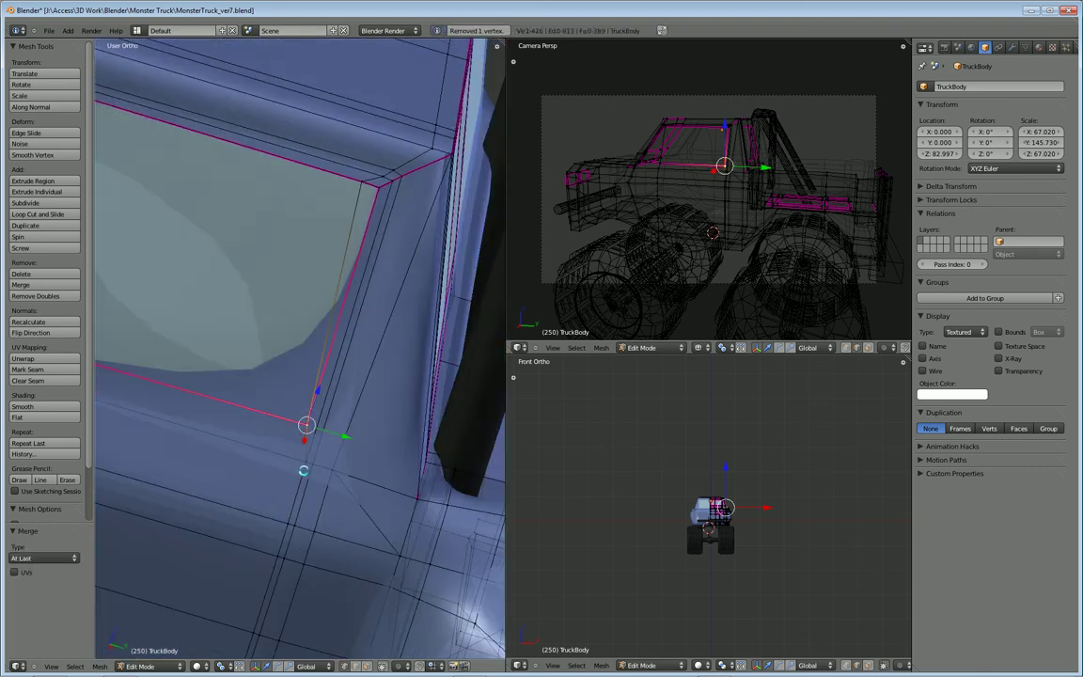
{"action": "middle_click_drag", "start_coordinate": [323, 425], "coordinate": [311, 489]}
{"action": "key", "text": "ctrl+z"}
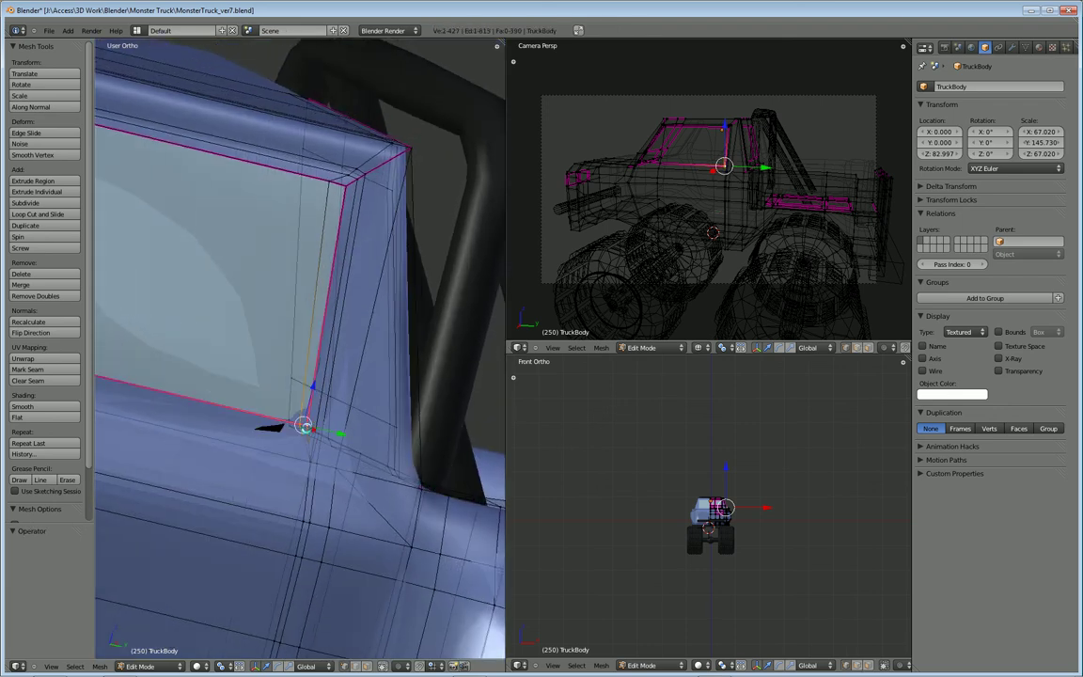
Move the side window's lower rear corner vertex about 0.59 along Y
{"action": "middle_click_drag", "start_coordinate": [286, 440], "coordinate": [296, 481]}
{"action": "scroll", "coordinate": [297, 481], "scroll_direction": "down", "scroll_amount": 2}
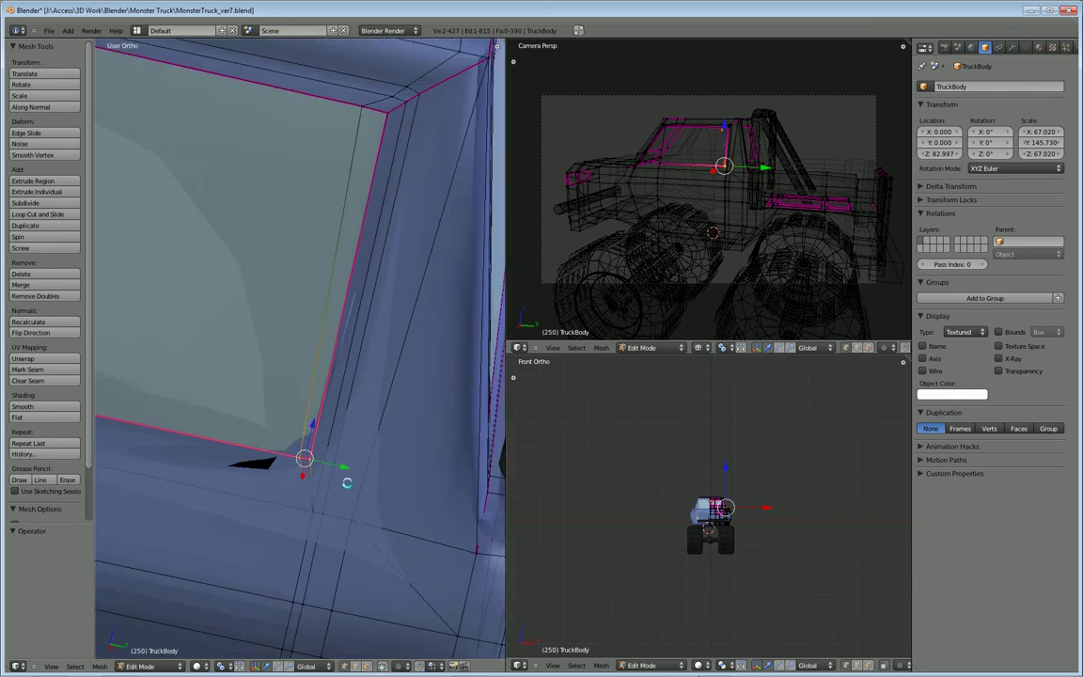
{"action": "key", "text": "a"}
{"action": "middle_click_drag", "start_coordinate": [332, 476], "coordinate": [291, 518]}
{"action": "middle_click_drag", "start_coordinate": [205, 545], "coordinate": [191, 535]}
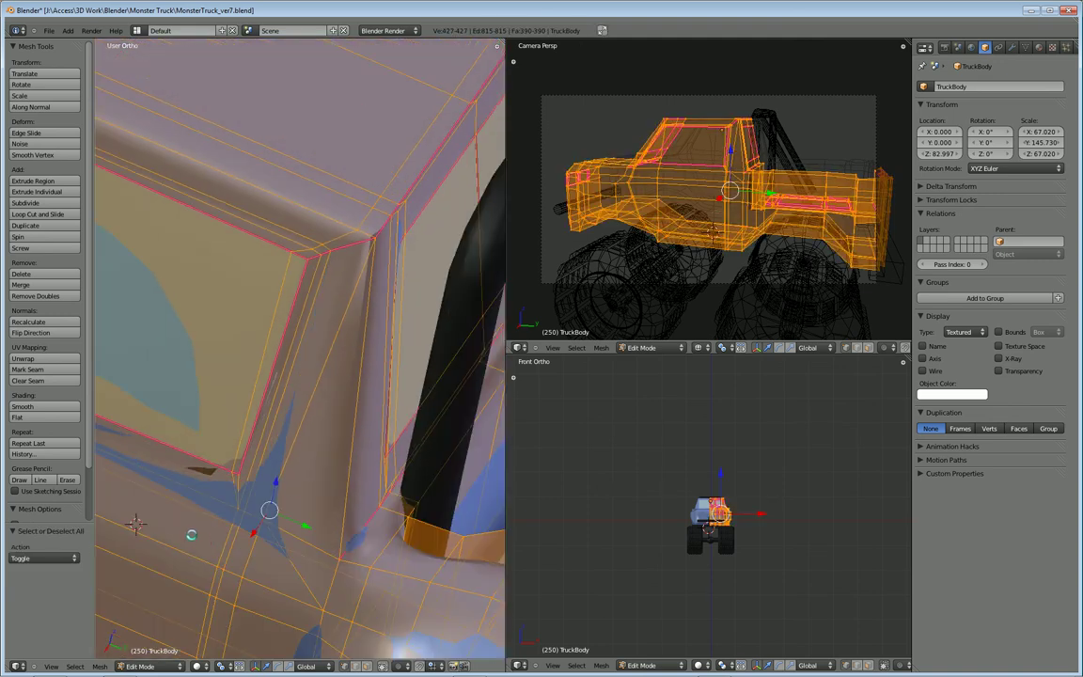
{"action": "middle_click_drag", "start_coordinate": [279, 476], "coordinate": [278, 476]}
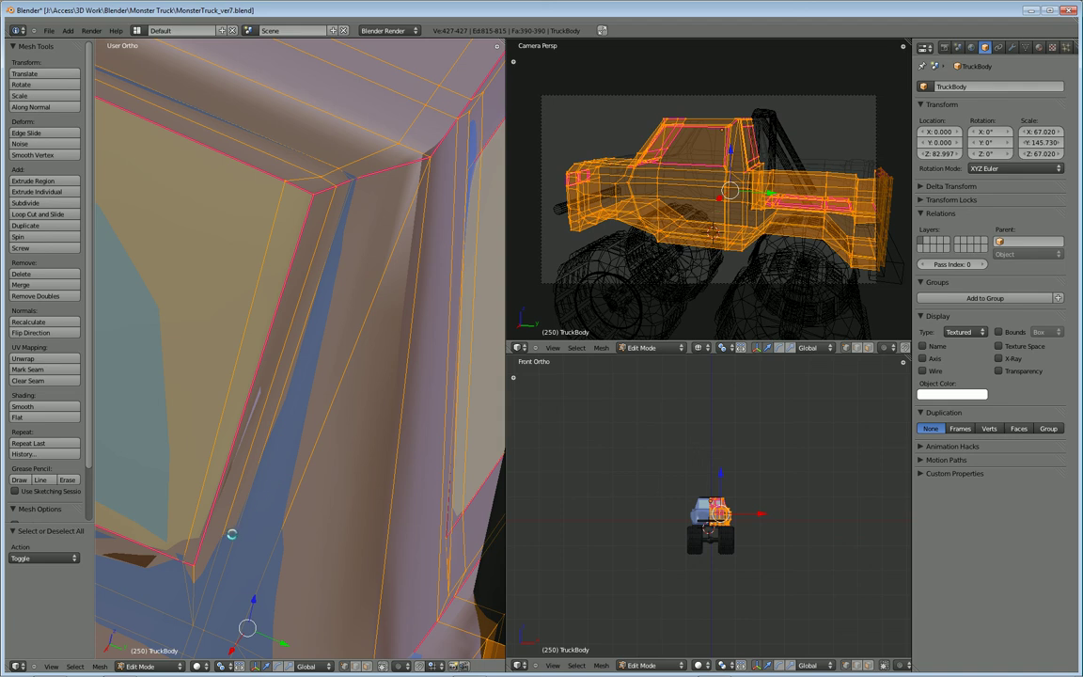
{"action": "right_click", "coordinate": [202, 563]}
{"action": "middle_click_drag", "start_coordinate": [238, 386], "coordinate": [267, 432]}
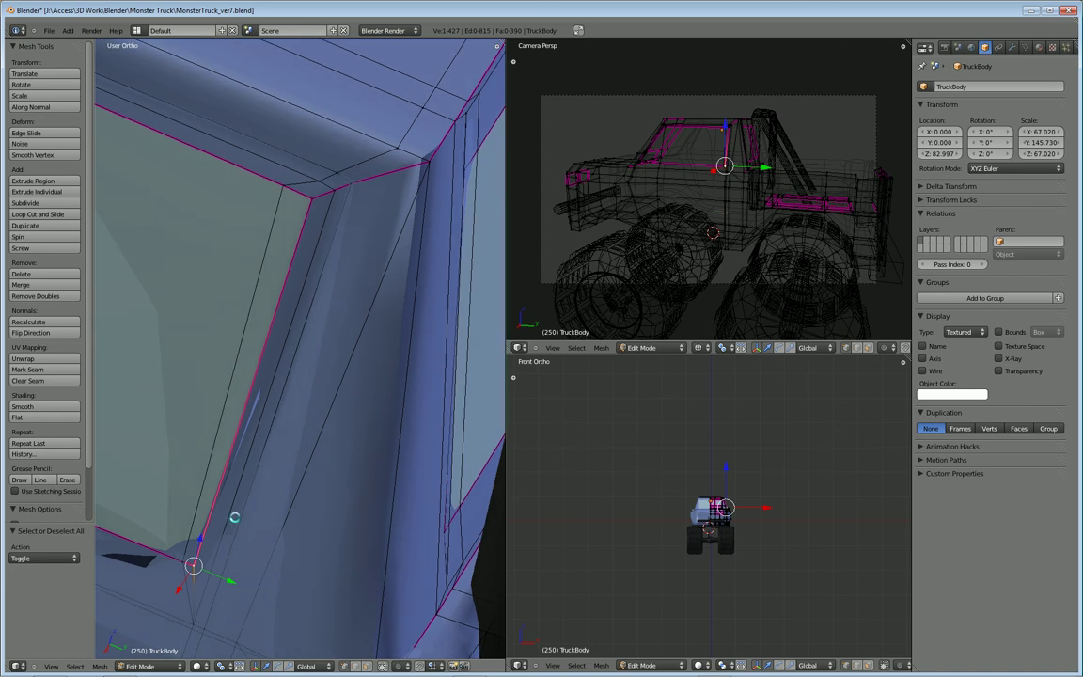
{"action": "key", "text": "g"}
{"action": "key", "text": "x"}
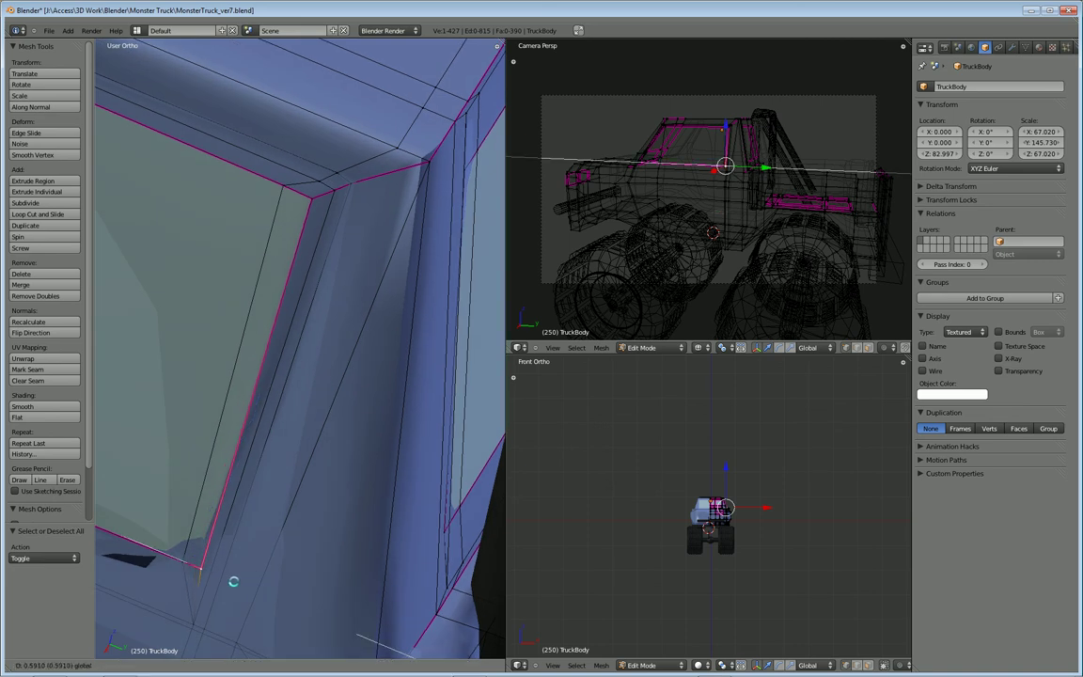
{"action": "left_click", "coordinate": [233, 582]}
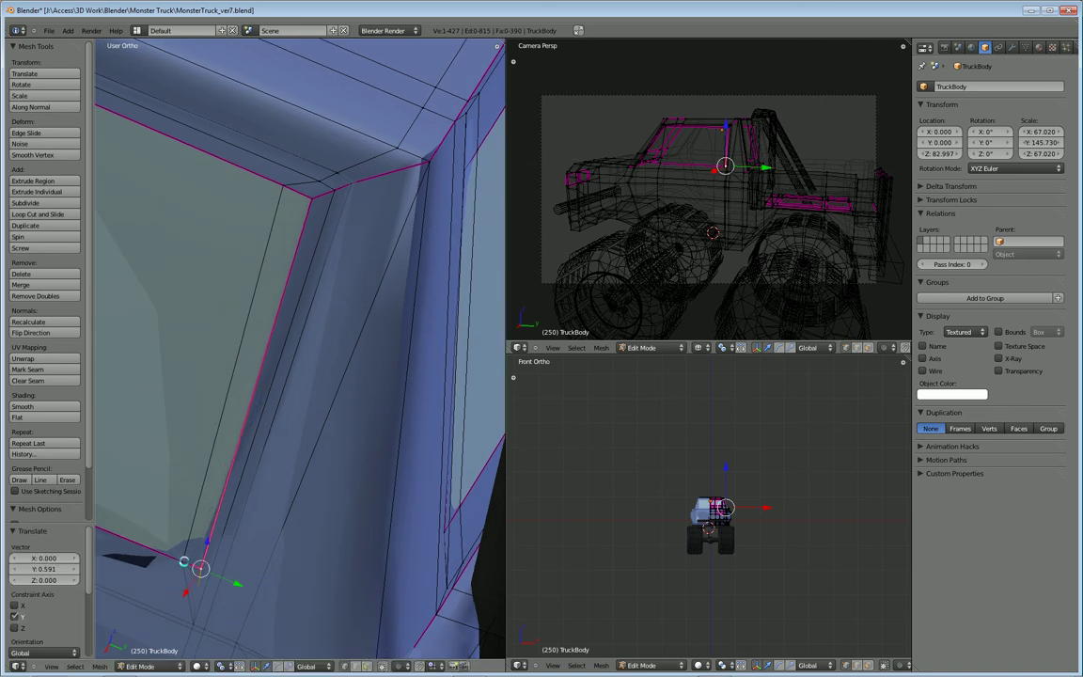
Move the neighbouring vertex on the window's lower edge about 0.02 along Y and up about 1.19 along Z
{"action": "key", "text": "g"}
{"action": "key", "text": "x"}
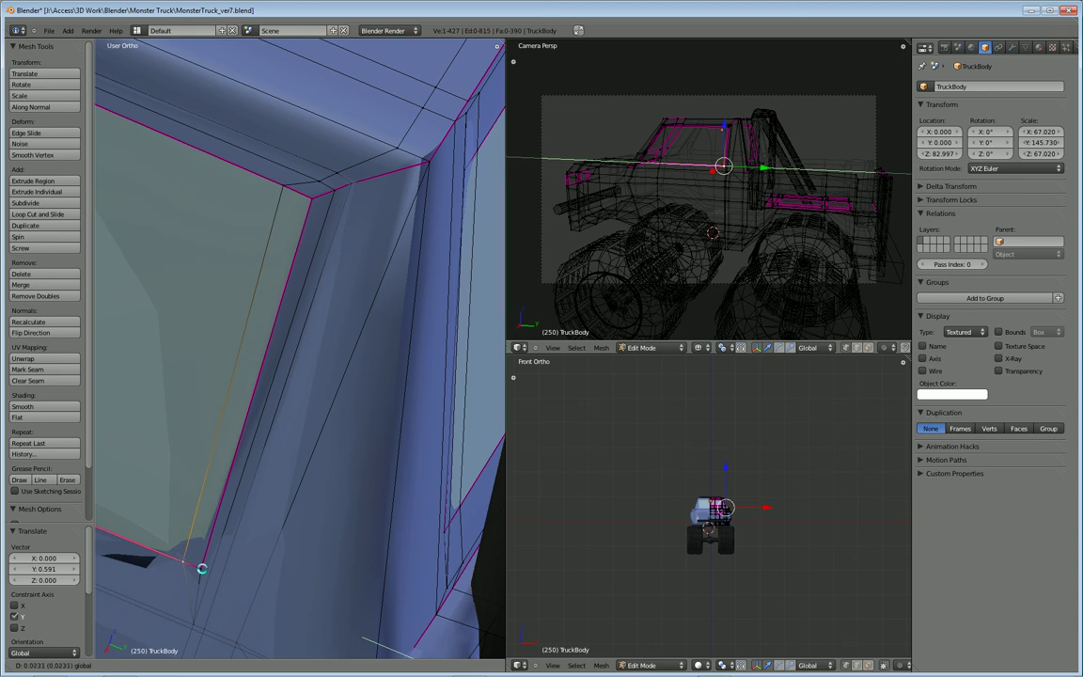
{"action": "left_click", "coordinate": [183, 562]}
{"action": "key", "text": "g"}
{"action": "key", "text": "z"}
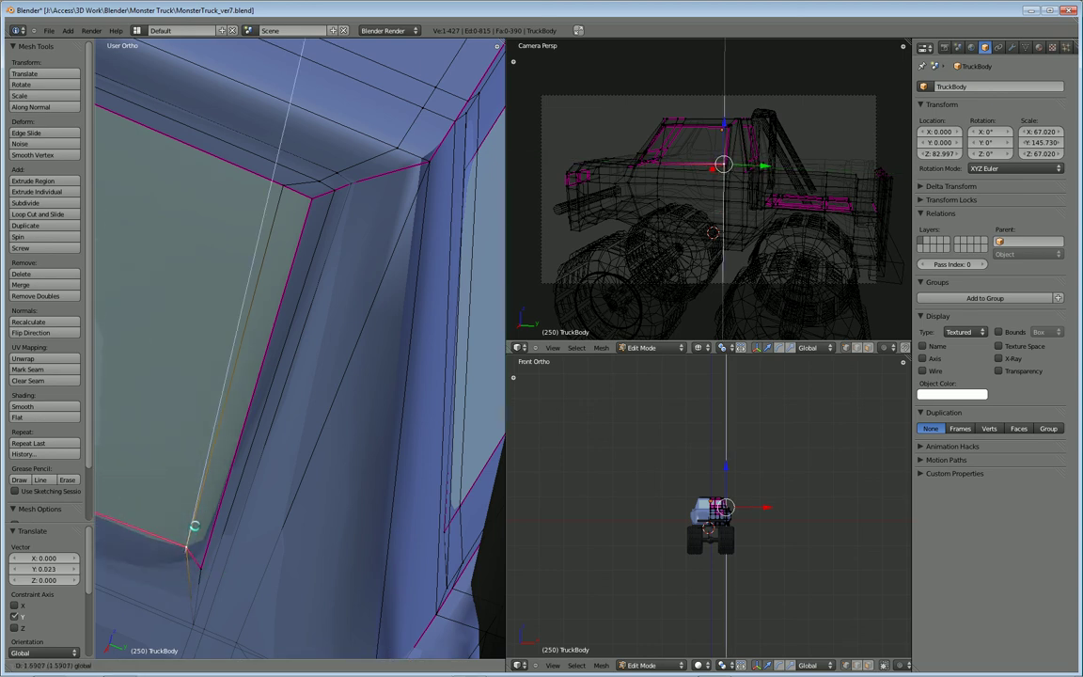
{"action": "left_click", "coordinate": [194, 529]}
Move the vertex just below the front part of the side window's lower edge about -0.80 along Y
{"action": "middle_click_drag", "start_coordinate": [194, 531], "coordinate": [256, 459]}
{"action": "right_click", "coordinate": [253, 457]}
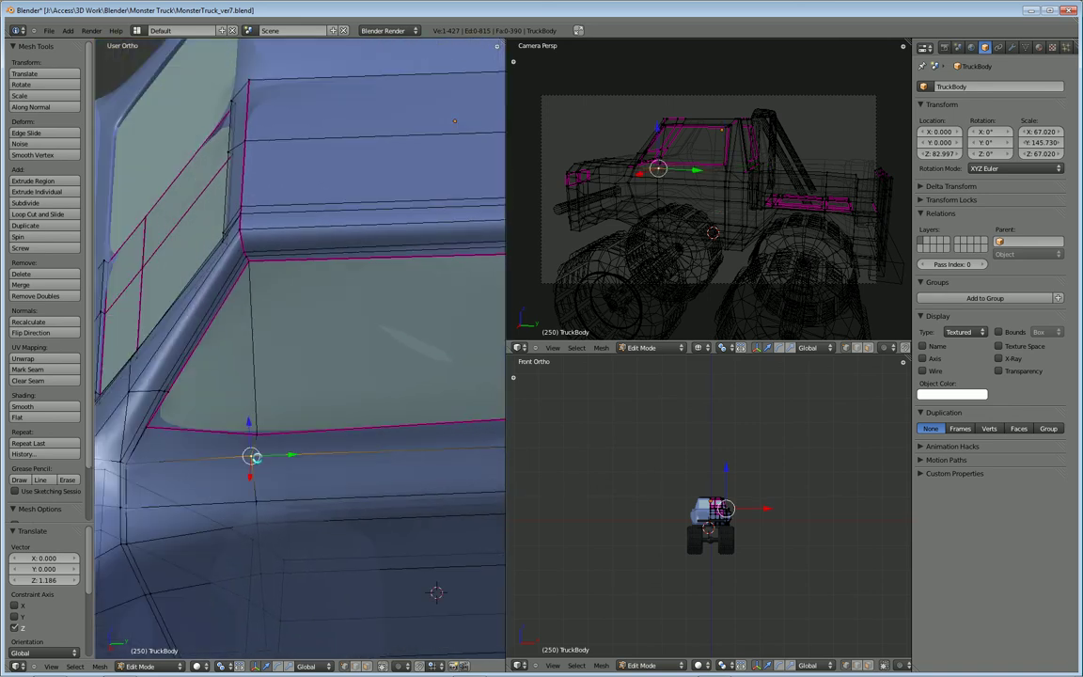
{"action": "middle_click_drag", "start_coordinate": [273, 486], "coordinate": [332, 456]}
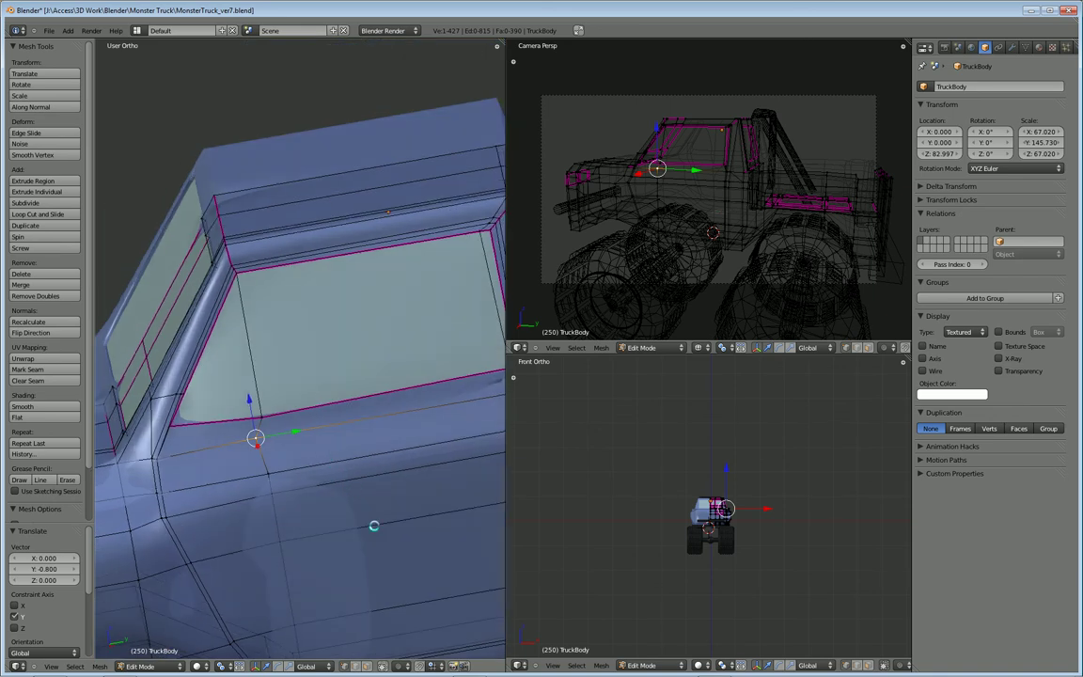
In face select mode, select the narrow strip faces along the door's upper front edge, the windshield pillar and above the side window
{"action": "key", "text": "ctrl+Tab"}
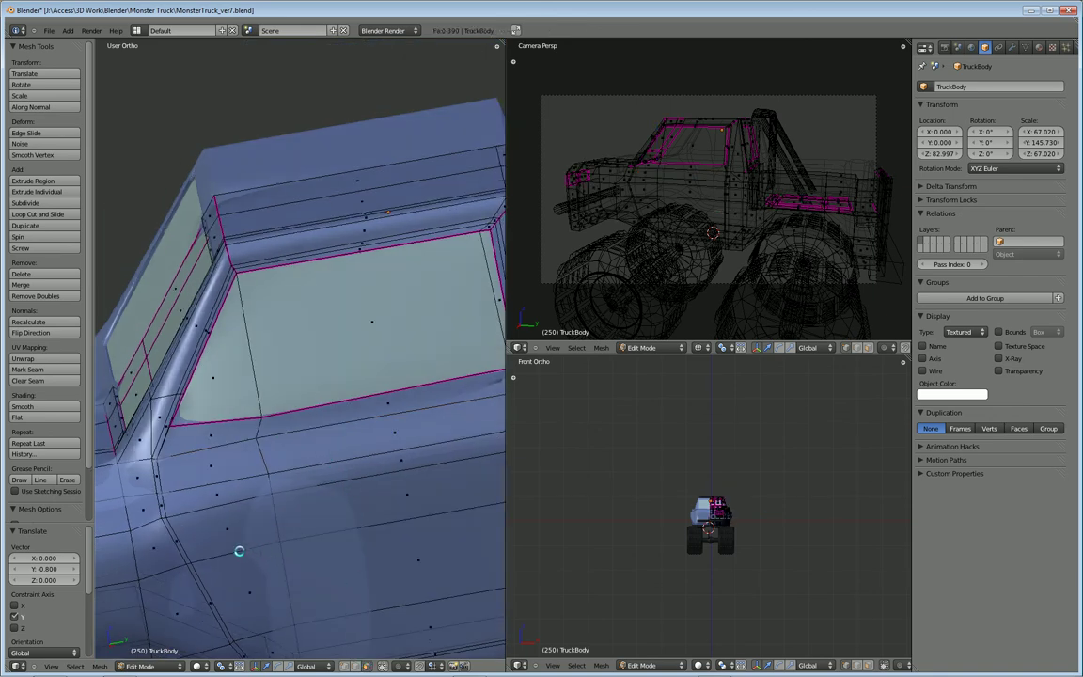
{"action": "right_click", "coordinate": [178, 548]}
{"action": "right_click", "coordinate": [162, 506], "text": "shift"}
{"action": "right_click", "coordinate": [158, 456], "text": "shift"}
{"action": "right_click", "coordinate": [166, 425], "text": "shift"}
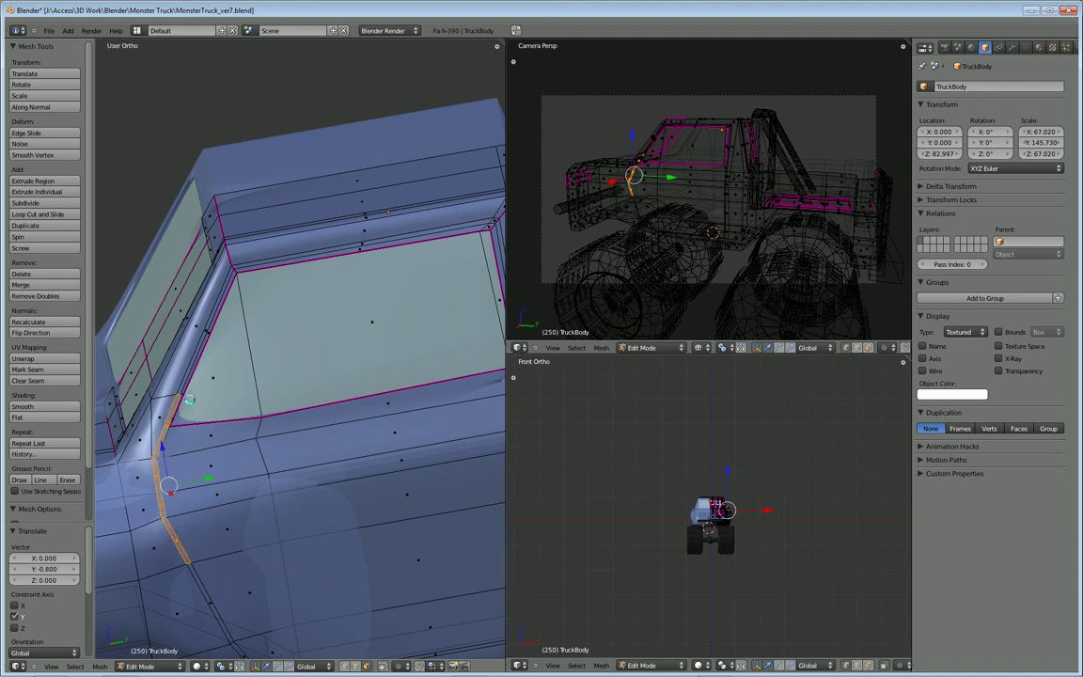
{"action": "right_click", "coordinate": [224, 287], "text": "ctrl"}
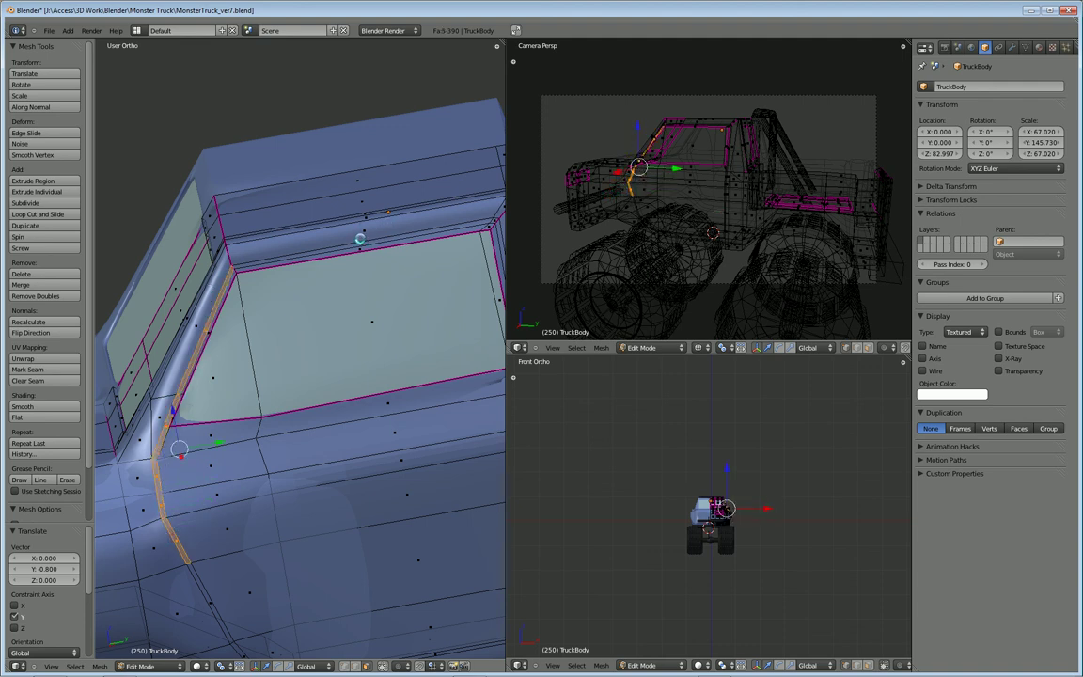
{"action": "right_click", "coordinate": [359, 242], "text": "ctrl"}
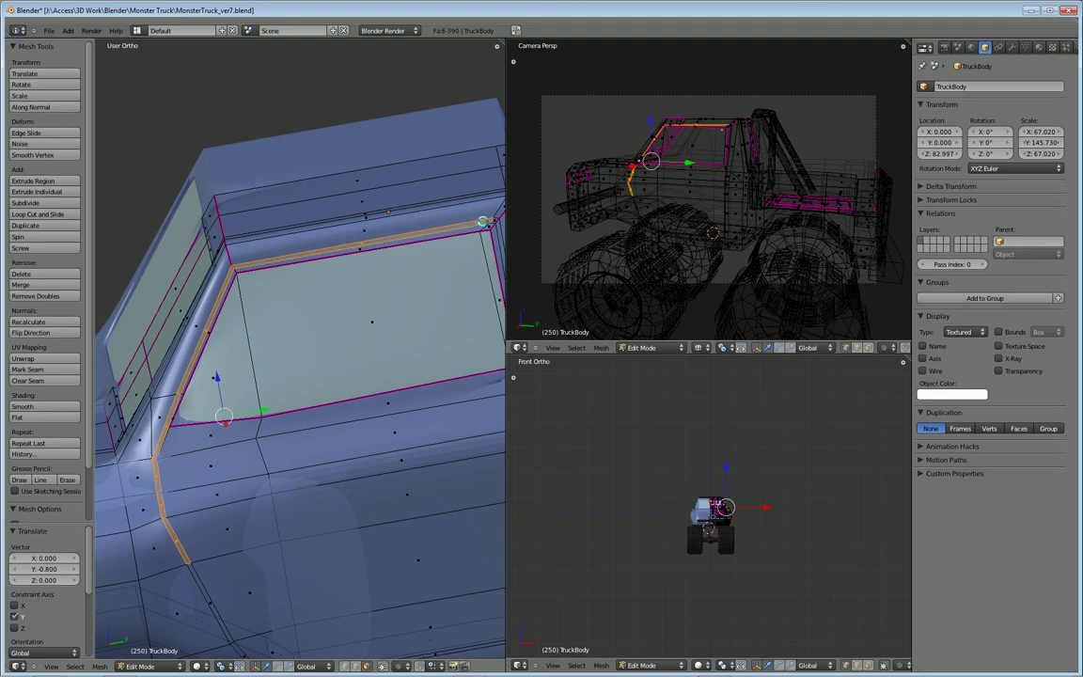
{"action": "right_click", "coordinate": [485, 238], "text": "ctrl"}
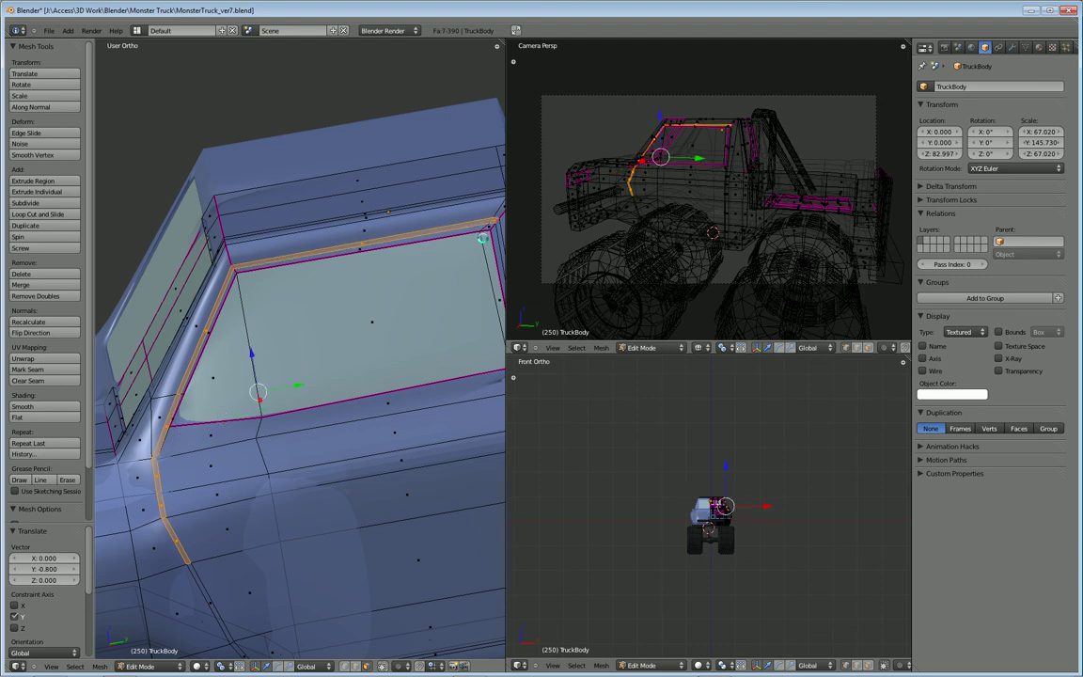
Add the narrow strip faces behind the side window and along the door's rear edge down to its lower corner to the selection
{"action": "middle_click_drag", "start_coordinate": [482, 239], "coordinate": [324, 315]}
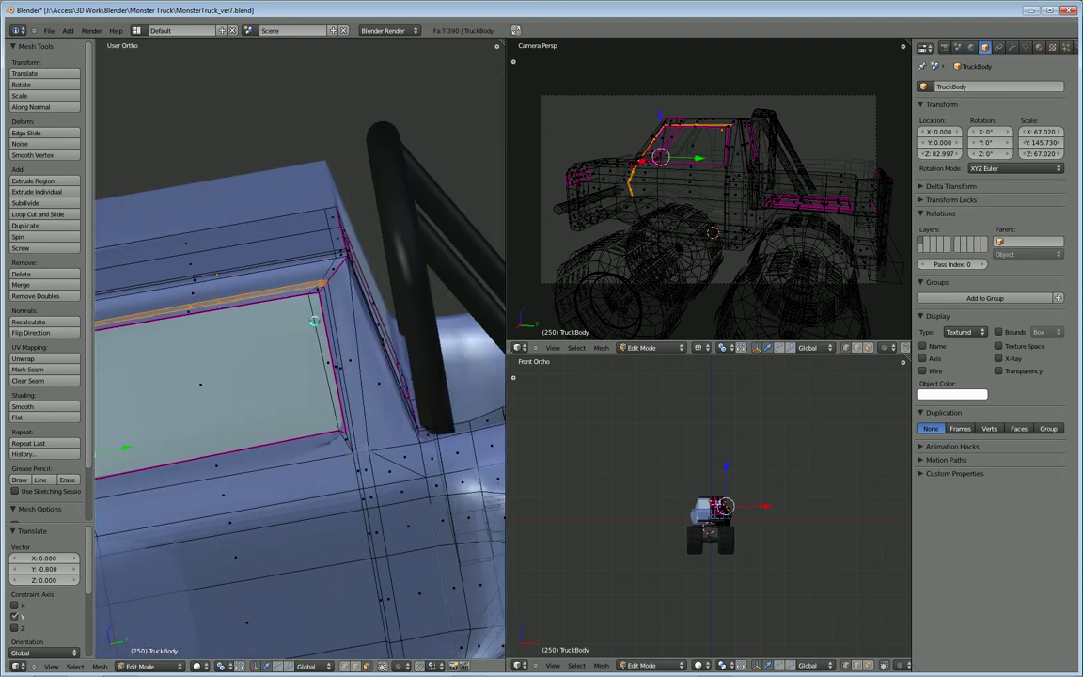
{"action": "right_click", "coordinate": [342, 367], "text": "ctrl"}
{"action": "right_click", "coordinate": [359, 484], "text": "ctrl"}
{"action": "right_click", "coordinate": [362, 508], "text": "ctrl"}
{"action": "right_click", "coordinate": [368, 551], "text": "ctrl"}
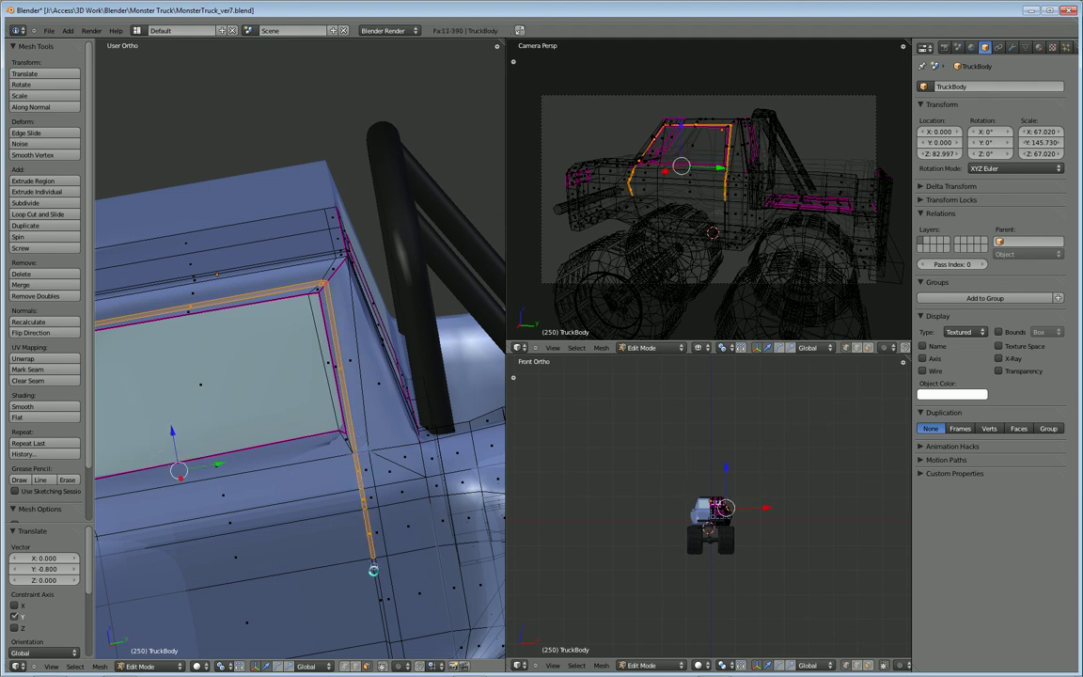
{"action": "right_click", "coordinate": [378, 595], "text": "ctrl"}
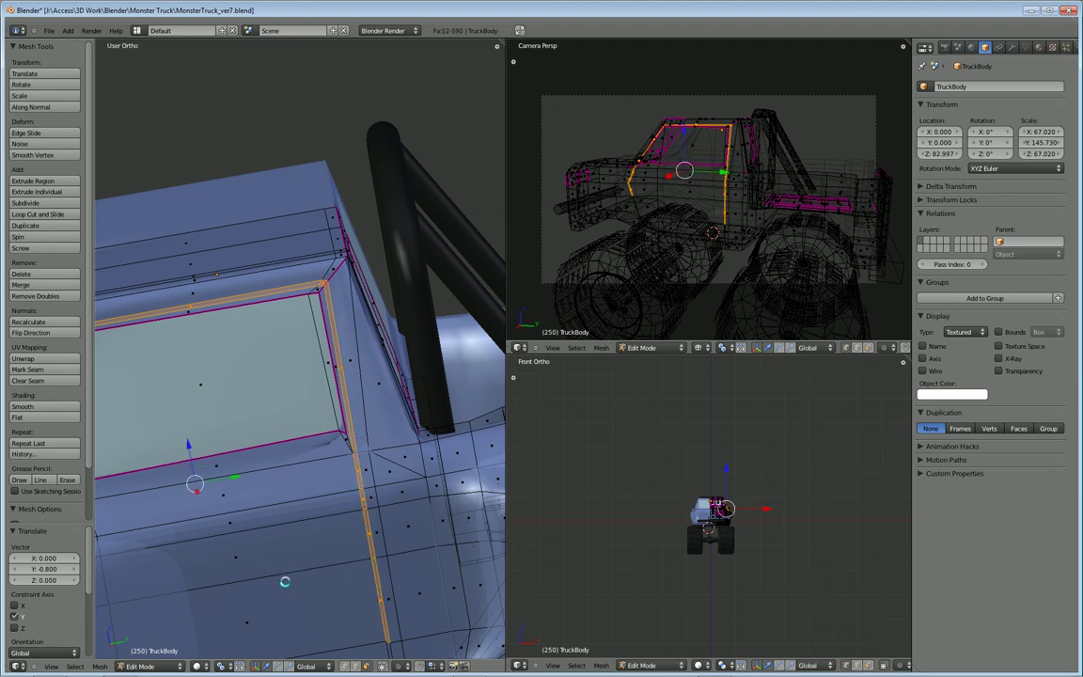
{"action": "middle_click_drag", "start_coordinate": [279, 580], "coordinate": [331, 263], "text": "shift"}
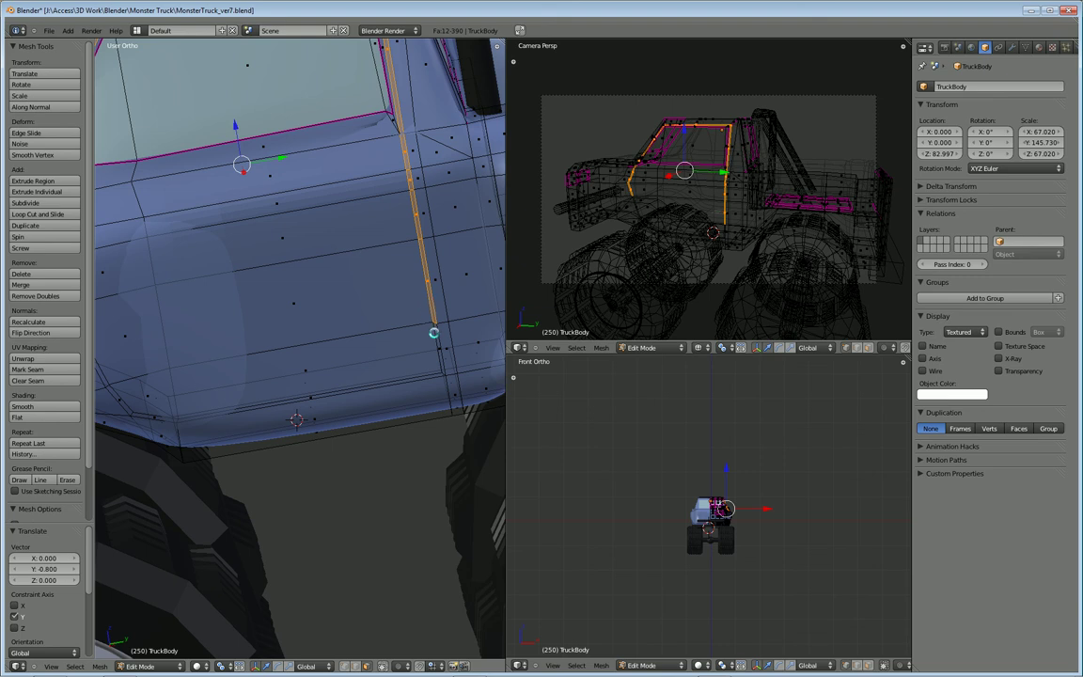
{"action": "right_click", "coordinate": [439, 349], "text": "ctrl"}
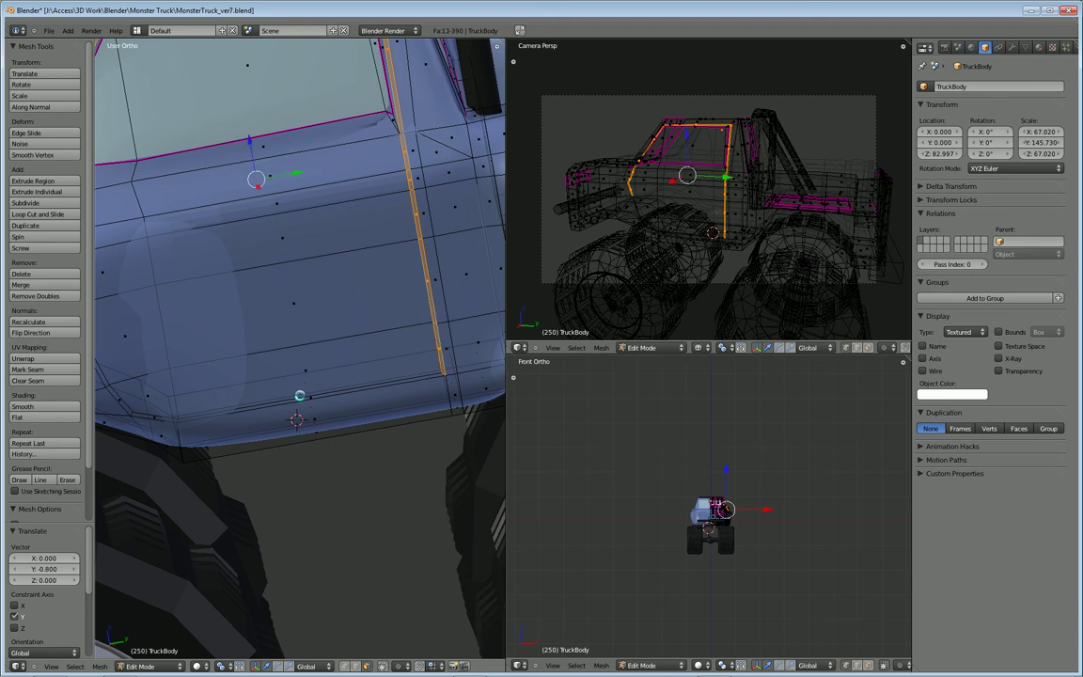
Add the narrow strip faces along the door's bottom and lower front edge to the selection, closing the door outline
{"action": "right_click", "coordinate": [313, 399], "text": "ctrl"}
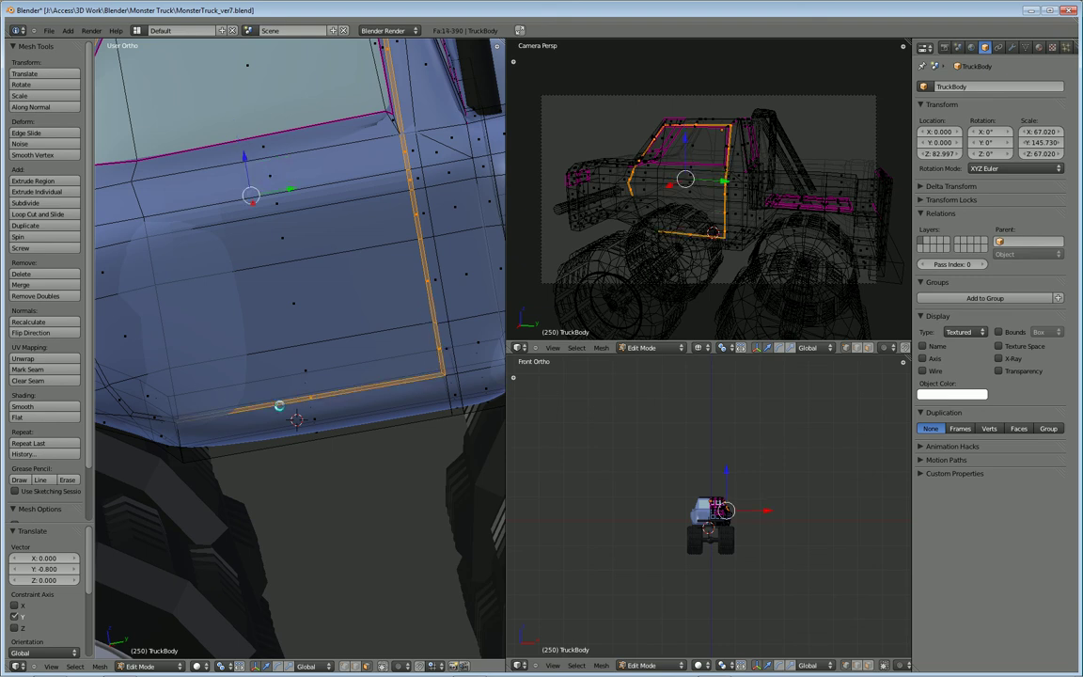
{"action": "middle_click_drag", "start_coordinate": [164, 423], "coordinate": [247, 413], "text": "shift"}
{"action": "right_click", "coordinate": [246, 412], "text": "ctrl"}
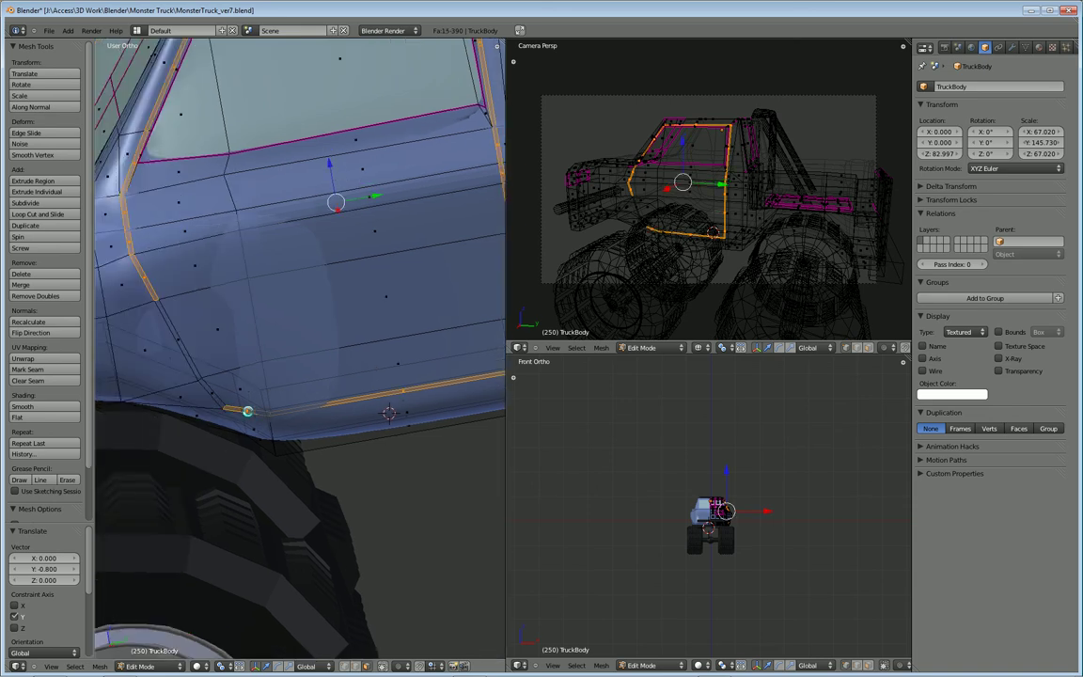
{"action": "right_click", "coordinate": [193, 357], "text": "ctrl"}
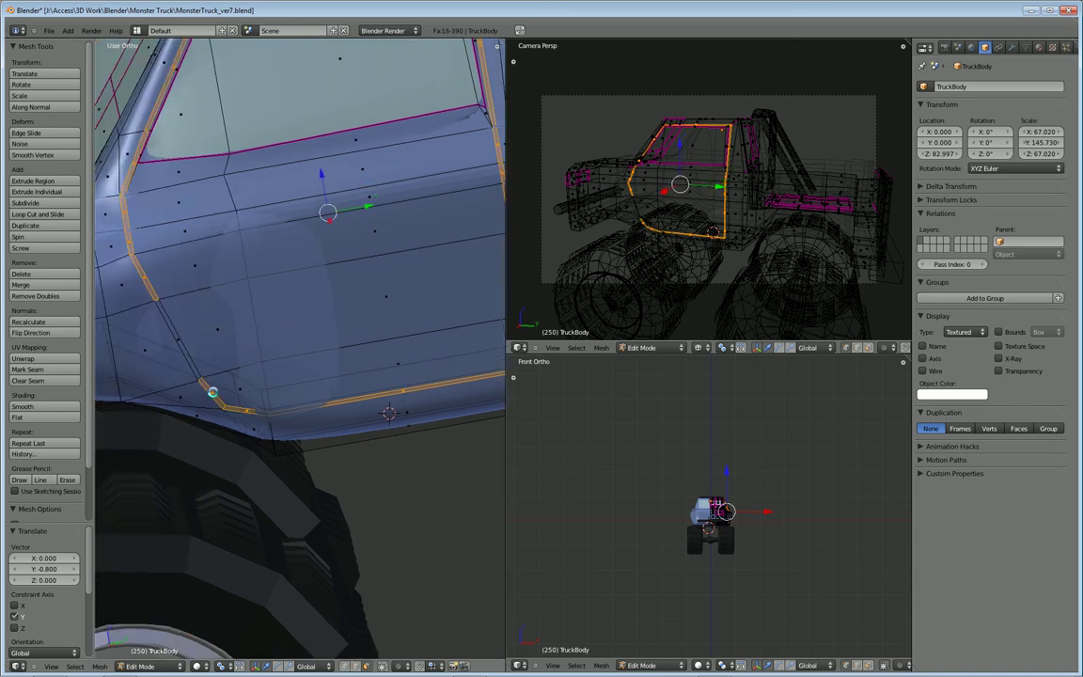
{"action": "right_click", "coordinate": [180, 339], "text": "ctrl"}
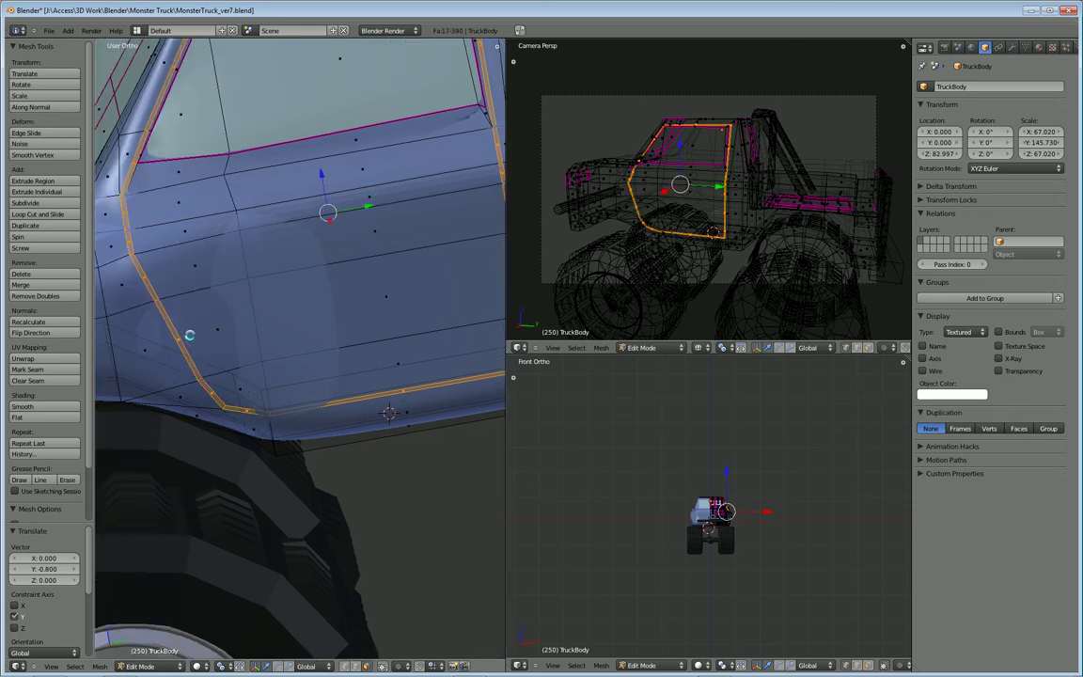
Extrude the selected door outline faces and move them slightly inward along X to form a door gap
{"action": "scroll", "coordinate": [358, 293], "scroll_direction": "down", "scroll_amount": 2}
{"action": "middle_click_drag", "start_coordinate": [362, 394], "coordinate": [473, 415]}
{"action": "middle_click_drag", "start_coordinate": [255, 338], "coordinate": [315, 377]}
{"action": "middle_click_drag", "start_coordinate": [232, 375], "coordinate": [381, 358]}
{"action": "middle_click_drag", "start_coordinate": [309, 357], "coordinate": [355, 403]}
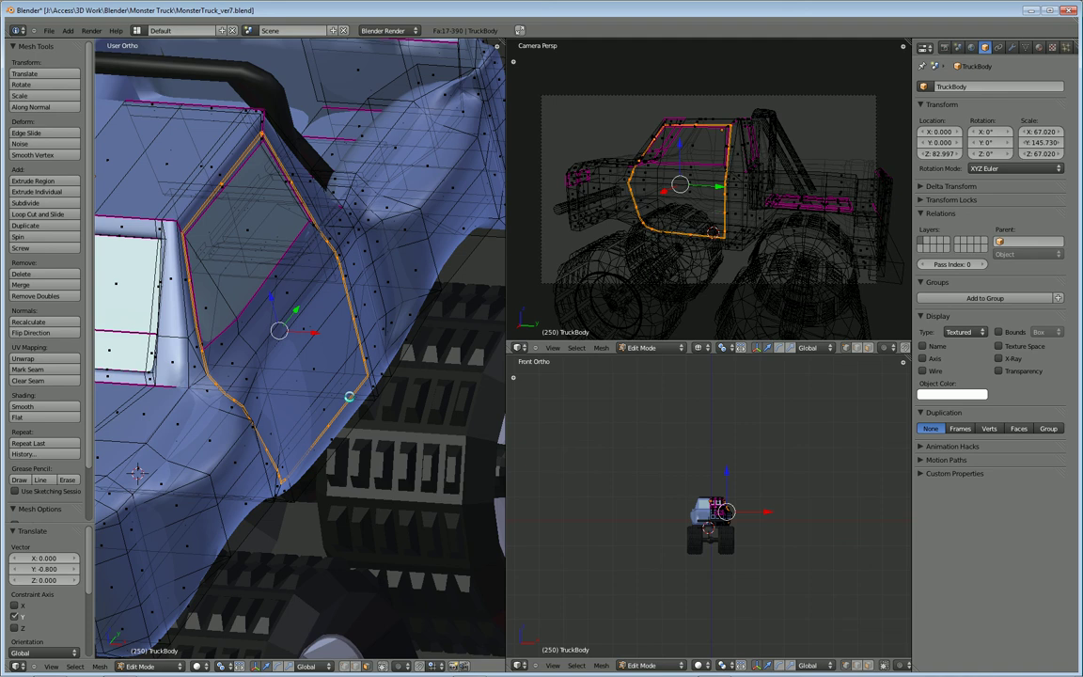
{"action": "key", "text": "g"}
{"action": "key", "text": "z"}
{"action": "key", "text": "z"}
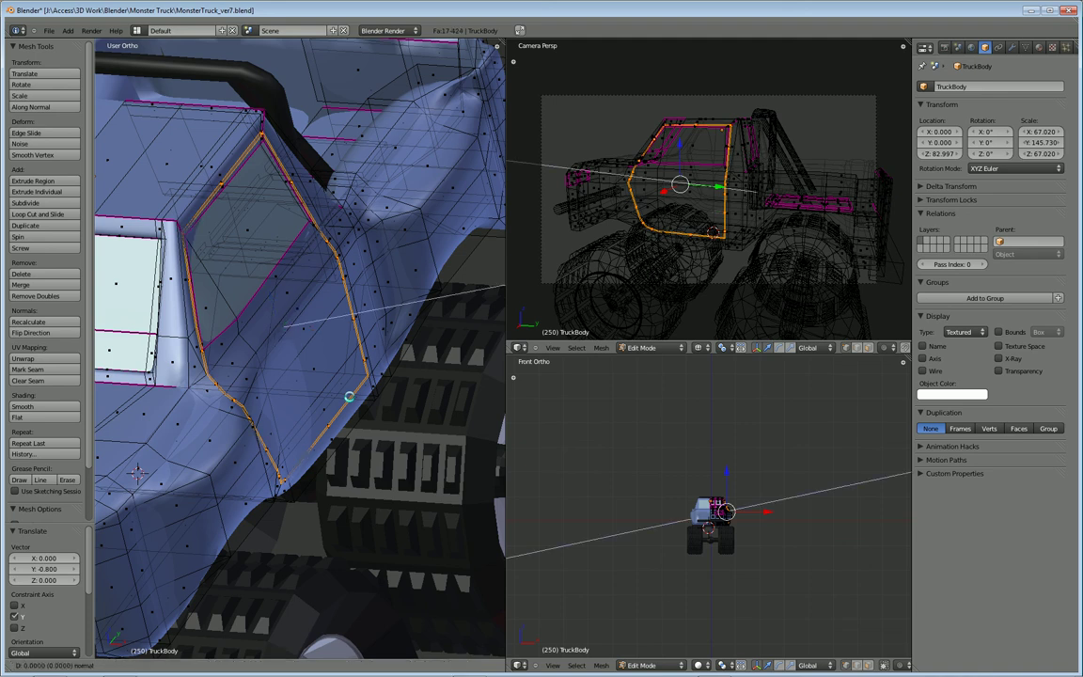
{"action": "left_click", "coordinate": [349, 397]}
{"action": "left_click_drag", "start_coordinate": [314, 331], "coordinate": [312, 331]}
Examine the door gap and side window on the smoothed truck body in Object Mode, and return to Edit Mode
{"action": "middle_click_drag", "start_coordinate": [332, 361], "coordinate": [253, 350]}
{"action": "key", "text": "Tab"}
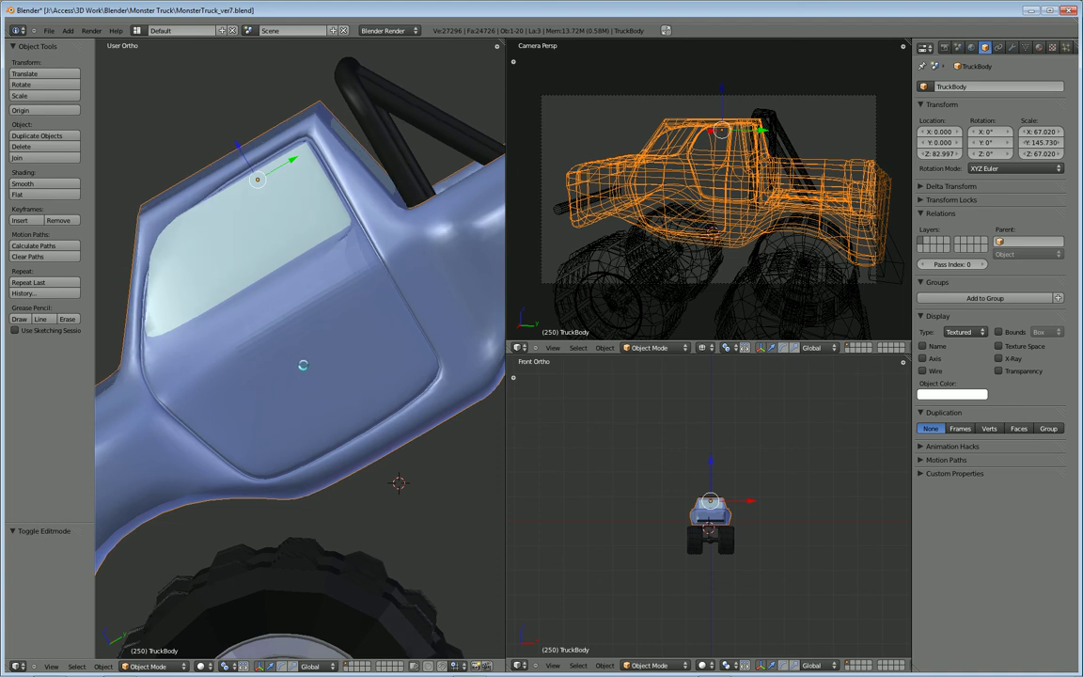
{"action": "middle_click_drag", "start_coordinate": [302, 364], "coordinate": [313, 378]}
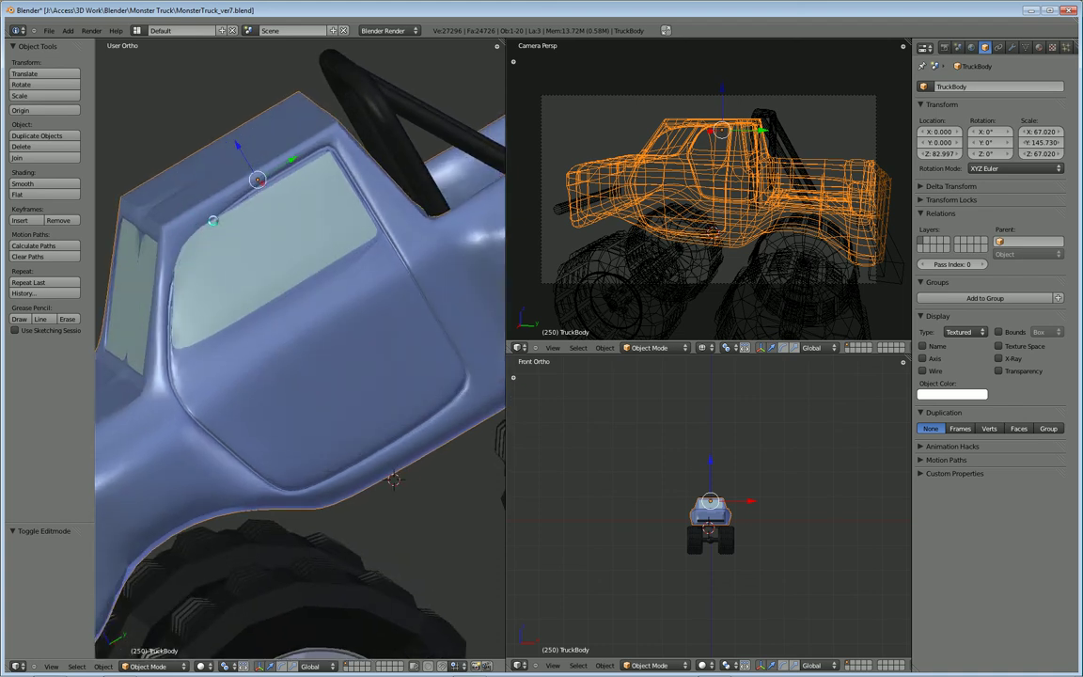
{"action": "middle_click_drag", "start_coordinate": [325, 410], "coordinate": [359, 414]}
{"action": "scroll", "coordinate": [321, 388], "scroll_direction": "up", "scroll_amount": 4}
{"action": "scroll", "coordinate": [321, 388], "scroll_direction": "down", "scroll_amount": 3}
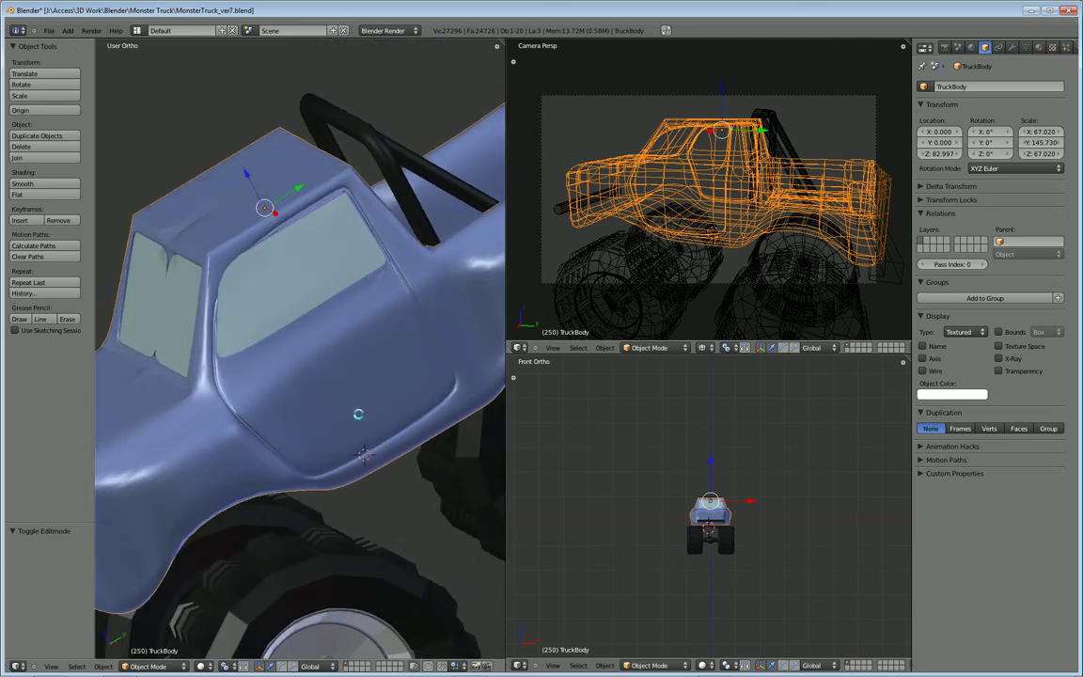
{"action": "key", "text": "Tab"}
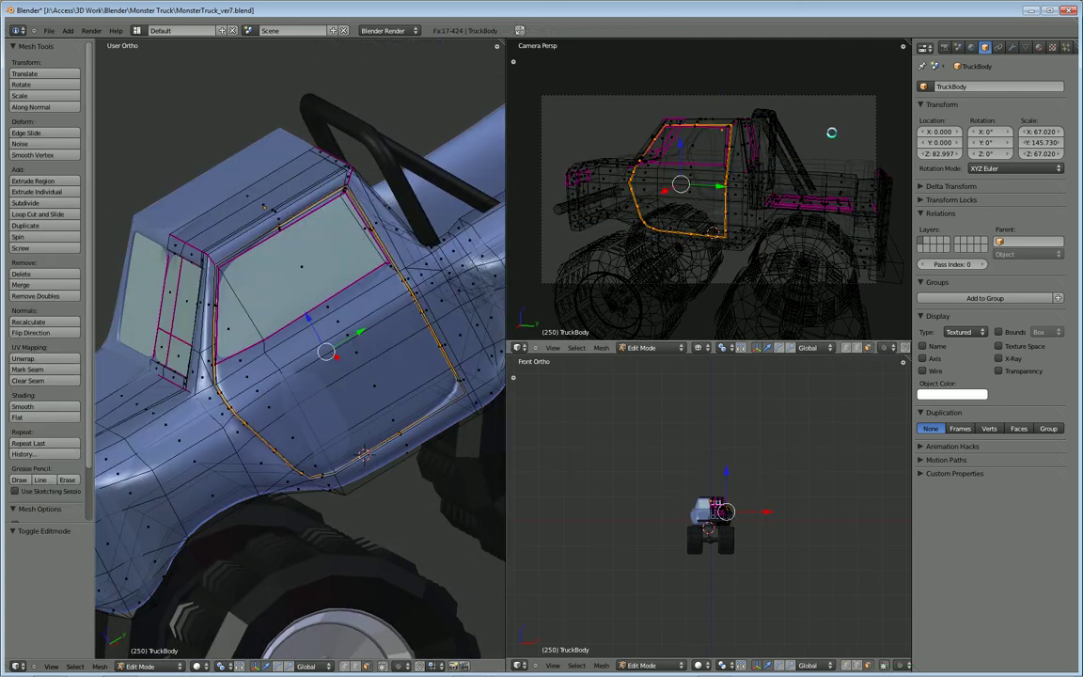
Assign the Black material to the selected door gap faces and check the door outline in Object Mode
{"action": "left_click", "coordinate": [1039, 47]}
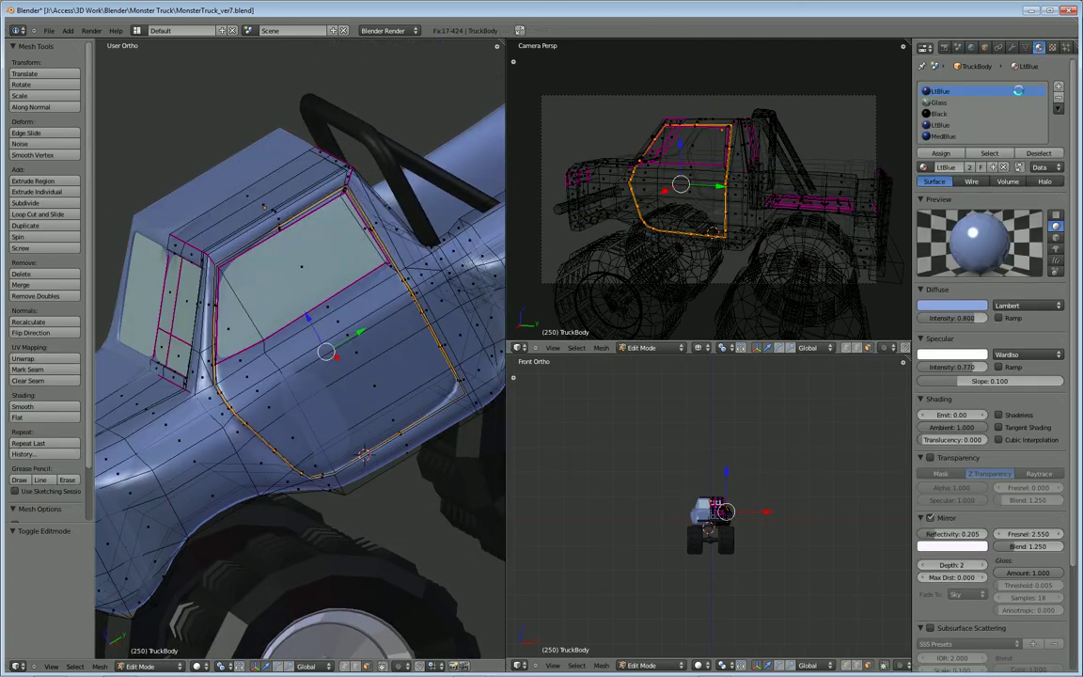
{"action": "left_click", "coordinate": [941, 111]}
{"action": "left_click", "coordinate": [939, 150]}
{"action": "key", "text": "Tab"}
{"action": "middle_click_drag", "start_coordinate": [365, 455], "coordinate": [359, 474]}
{"action": "key", "text": "Tab"}
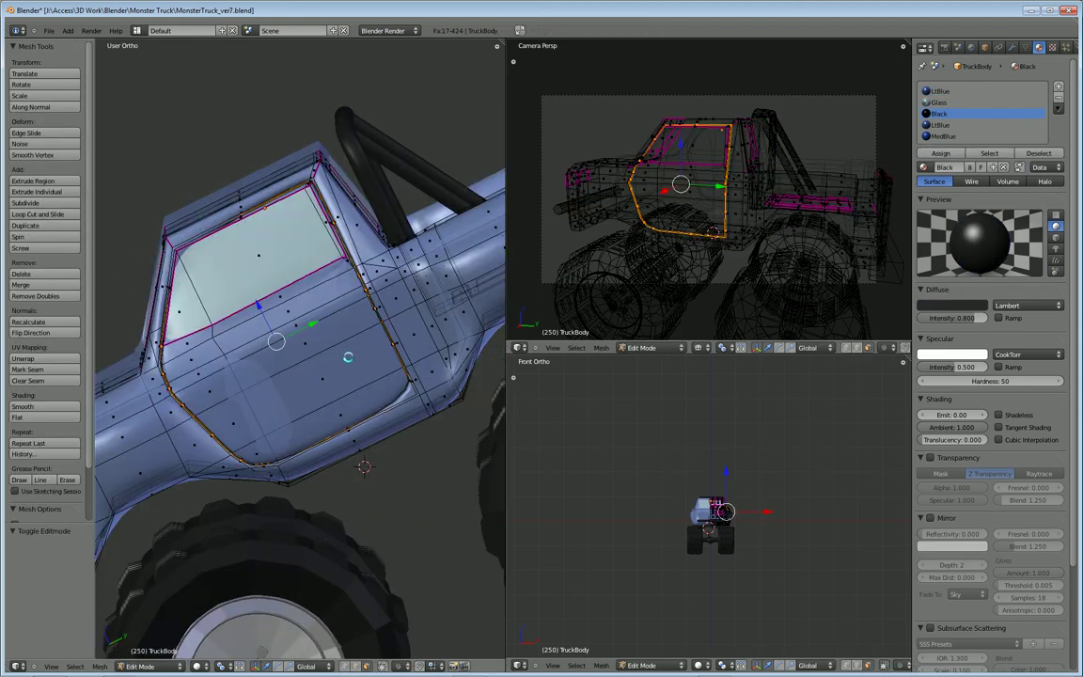
In edge select mode, select the edge crossing the side window's front part and the short edges continuing into its upper corner, and crease them to 1.000
{"action": "middle_click_drag", "start_coordinate": [342, 348], "coordinate": [368, 461]}
{"action": "middle_click_drag", "start_coordinate": [305, 450], "coordinate": [275, 423]}
{"action": "scroll", "coordinate": [318, 457], "scroll_direction": "up", "scroll_amount": 3}
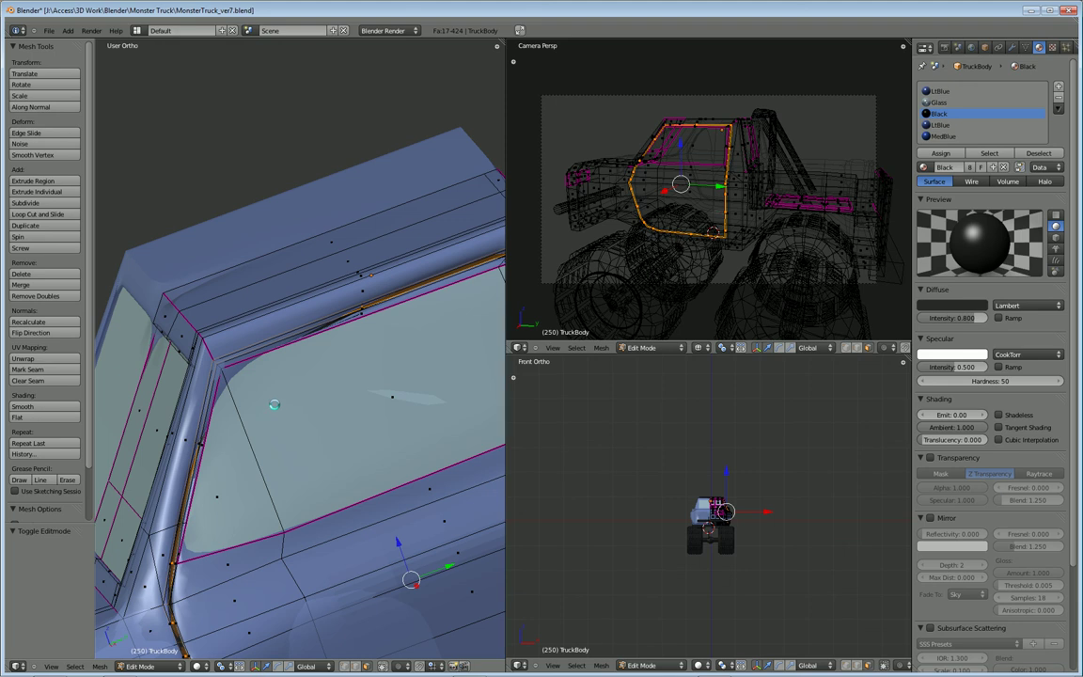
{"action": "middle_click_drag", "start_coordinate": [230, 414], "coordinate": [291, 419]}
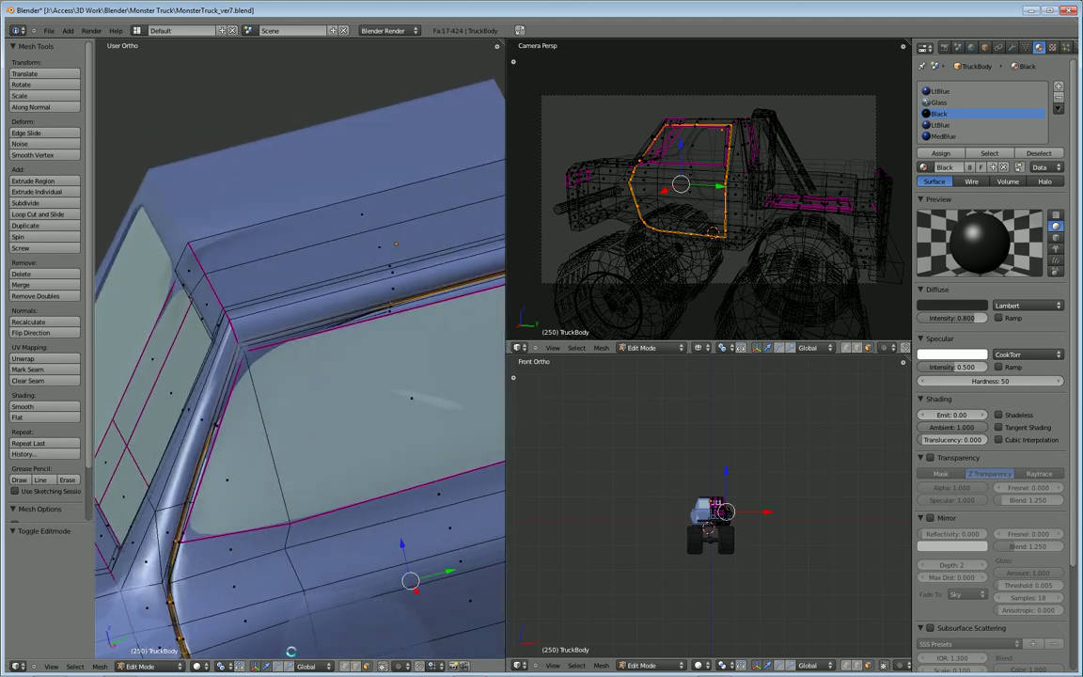
{"action": "left_click", "coordinate": [353, 666]}
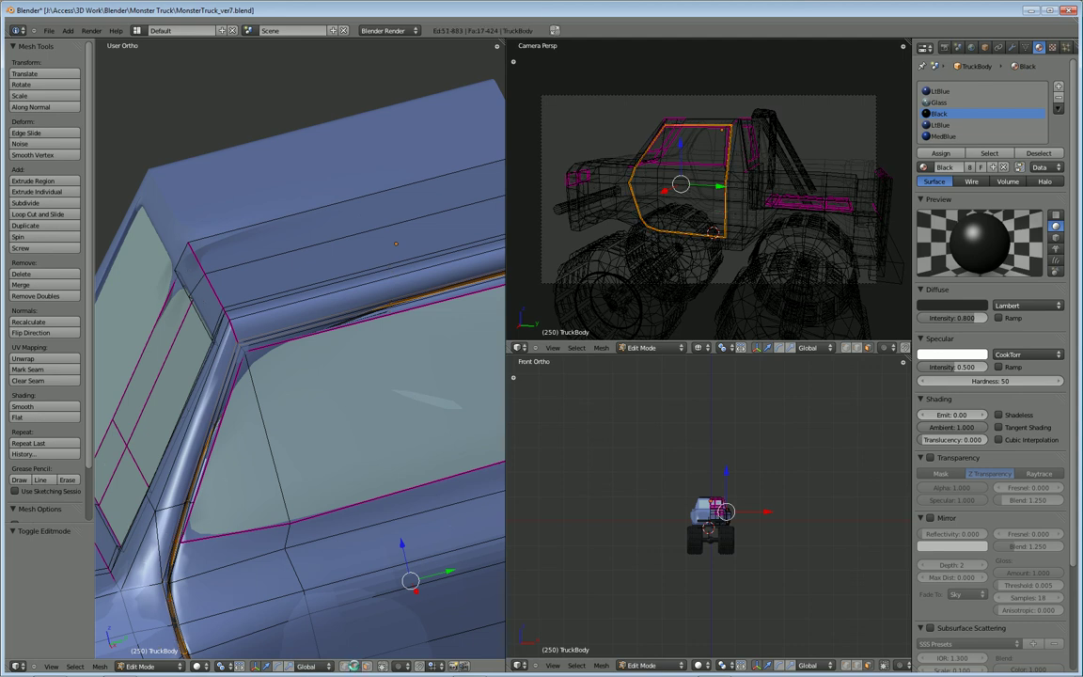
{"action": "right_click", "coordinate": [261, 411]}
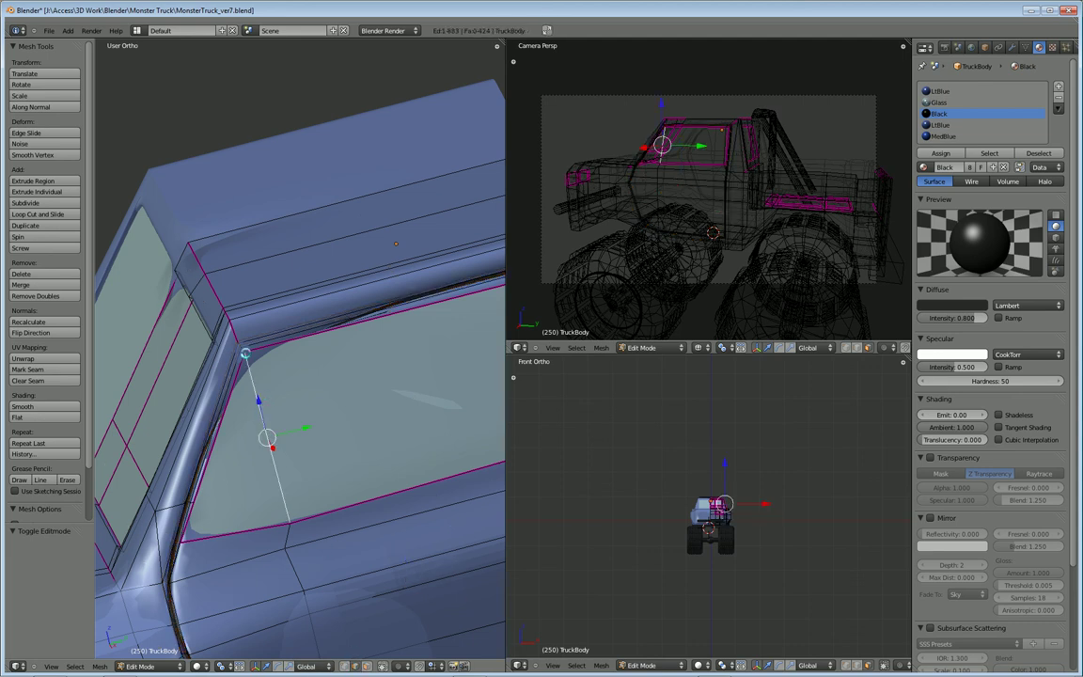
{"action": "scroll", "coordinate": [221, 386], "scroll_direction": "up", "scroll_amount": 3}
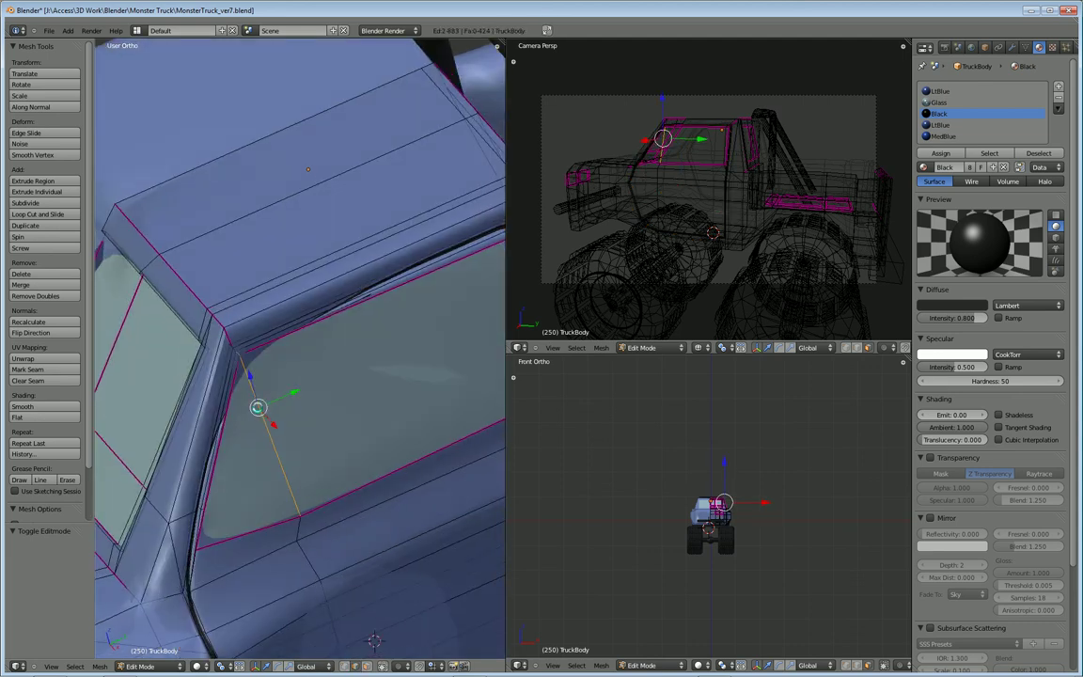
{"action": "scroll", "coordinate": [216, 391], "scroll_direction": "up", "scroll_amount": 2}
{"action": "scroll", "coordinate": [268, 433], "scroll_direction": "down", "scroll_amount": 1}
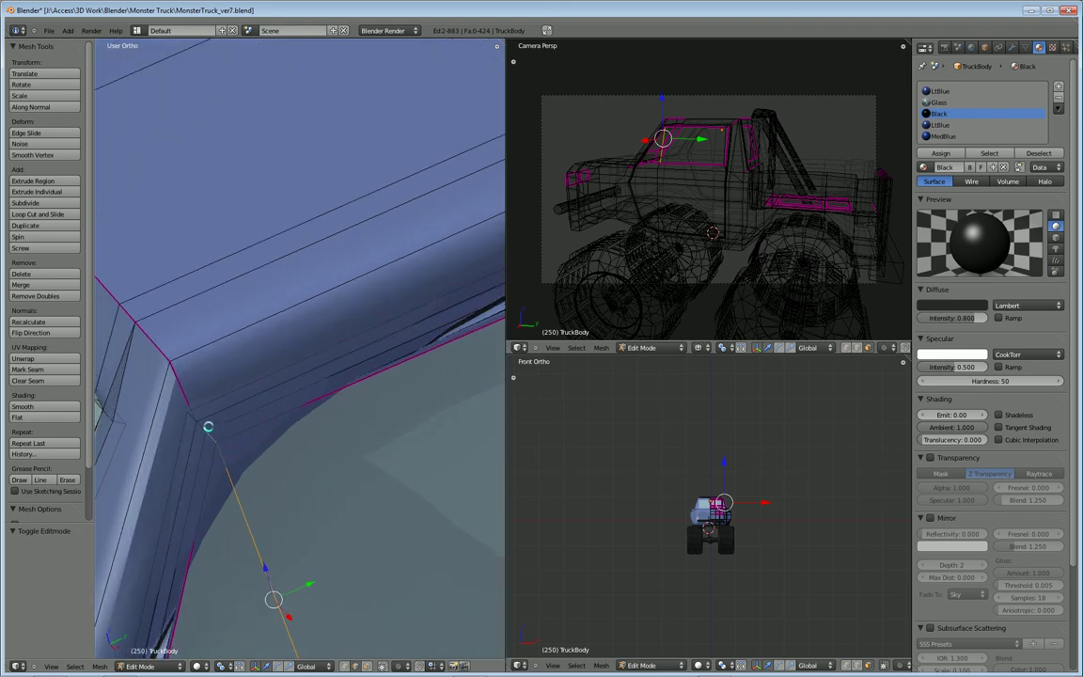
{"action": "left_click", "coordinate": [202, 422], "text": "shift"}
{"action": "left_click", "coordinate": [196, 418], "text": "shift"}
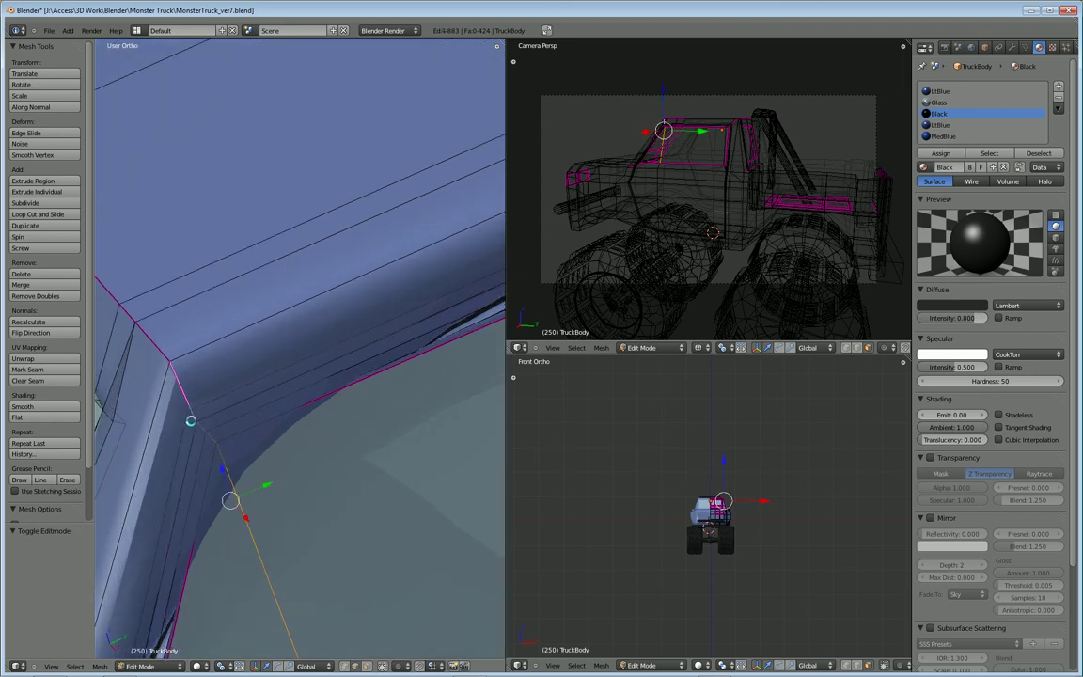
{"action": "scroll", "coordinate": [273, 504], "scroll_direction": "down", "scroll_amount": 5}
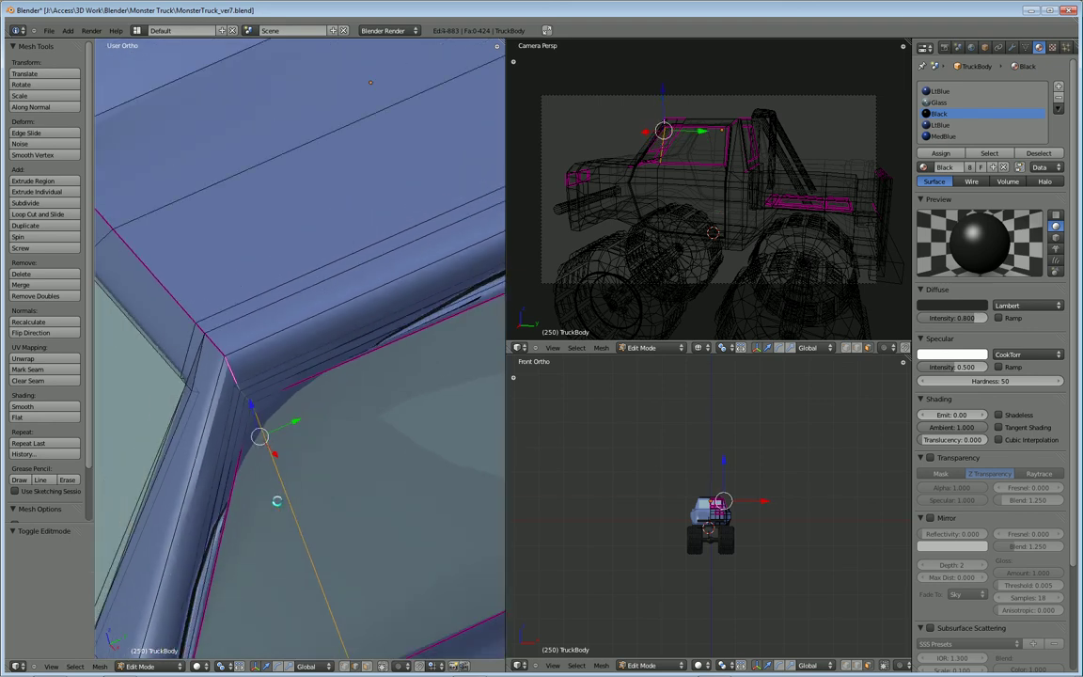
{"action": "key", "text": "shift+e"}
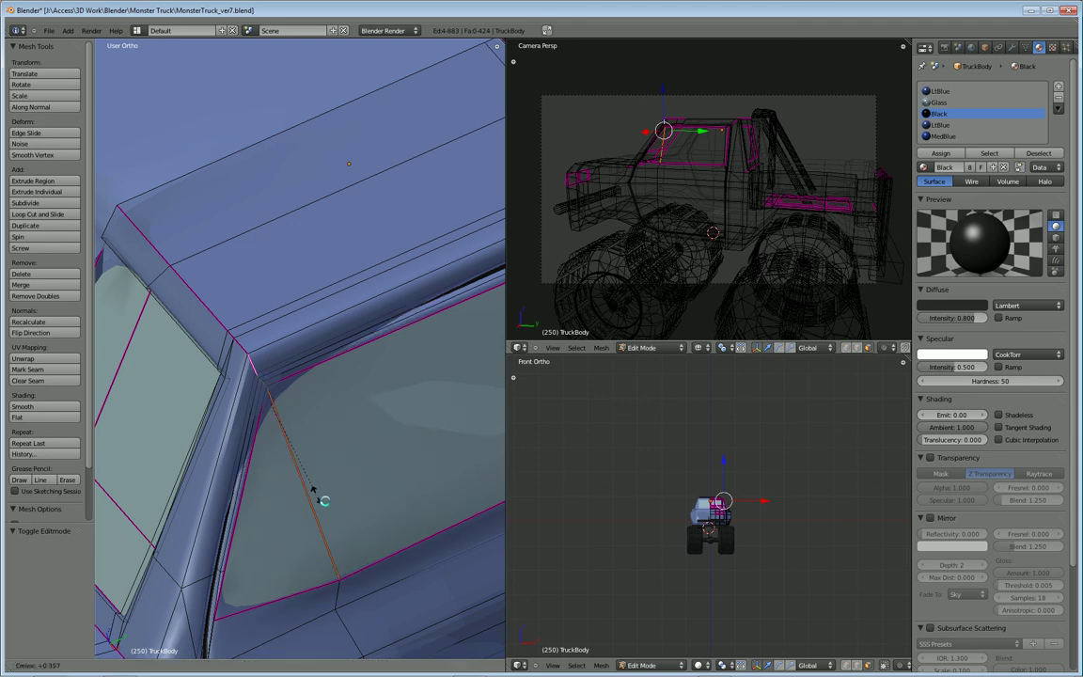
{"action": "left_click", "coordinate": [423, 607]}
Select the side window's upper and front border edges and raise their crease to 1.000
{"action": "middle_click_drag", "start_coordinate": [420, 600], "coordinate": [273, 414]}
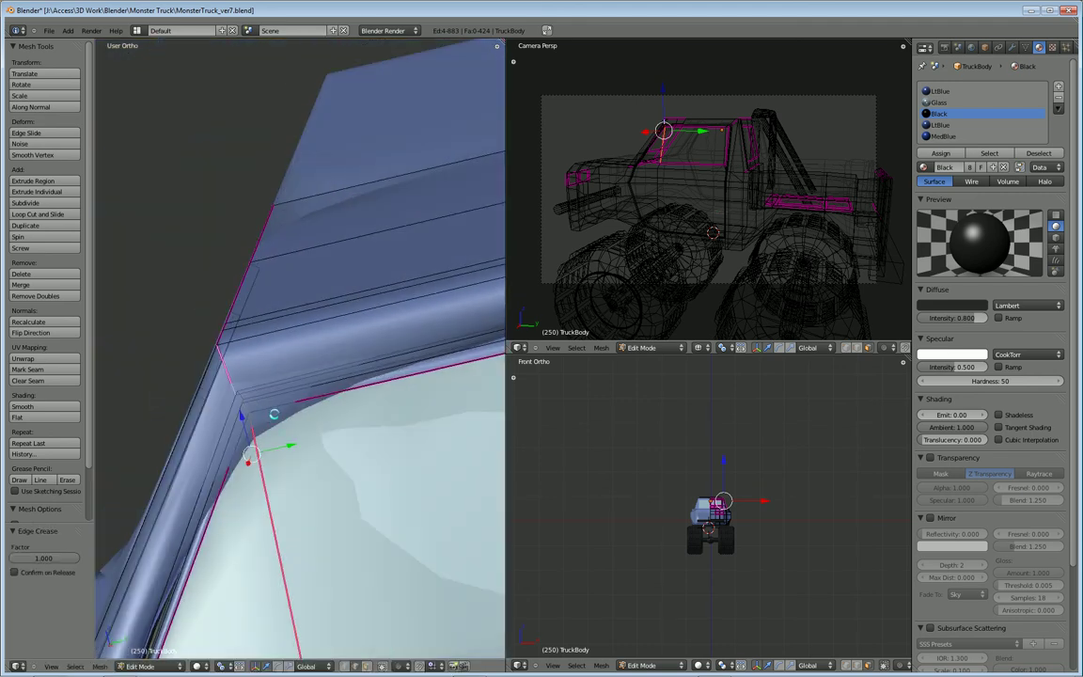
{"action": "right_click", "coordinate": [275, 409]}
{"action": "right_click", "coordinate": [237, 436], "text": "shift"}
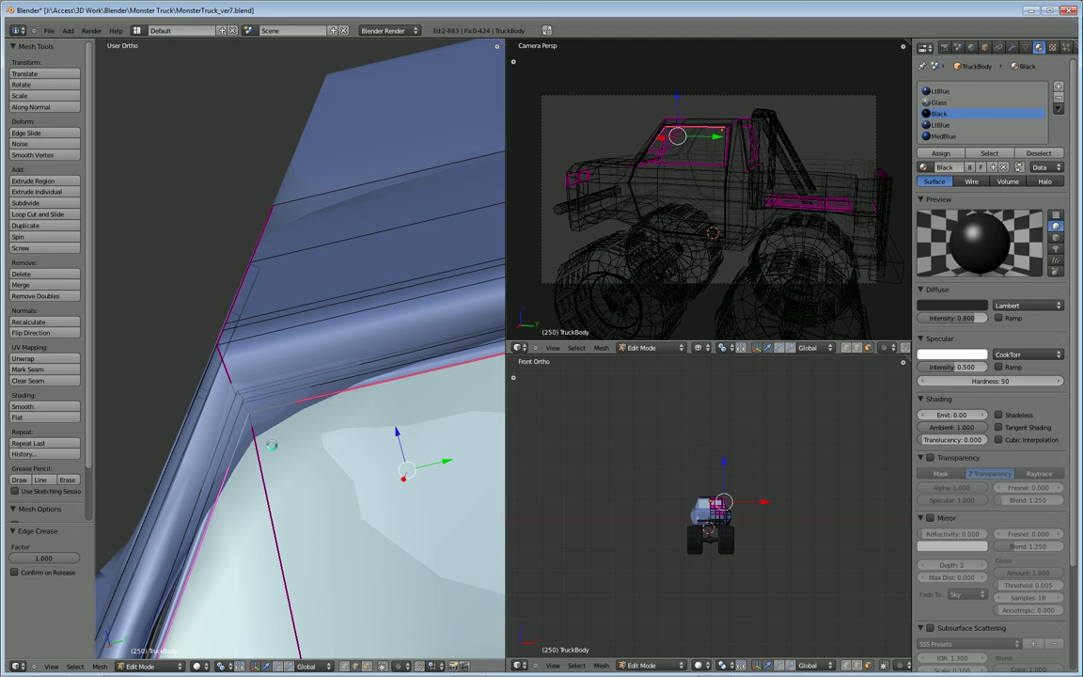
{"action": "key", "text": "shift+e"}
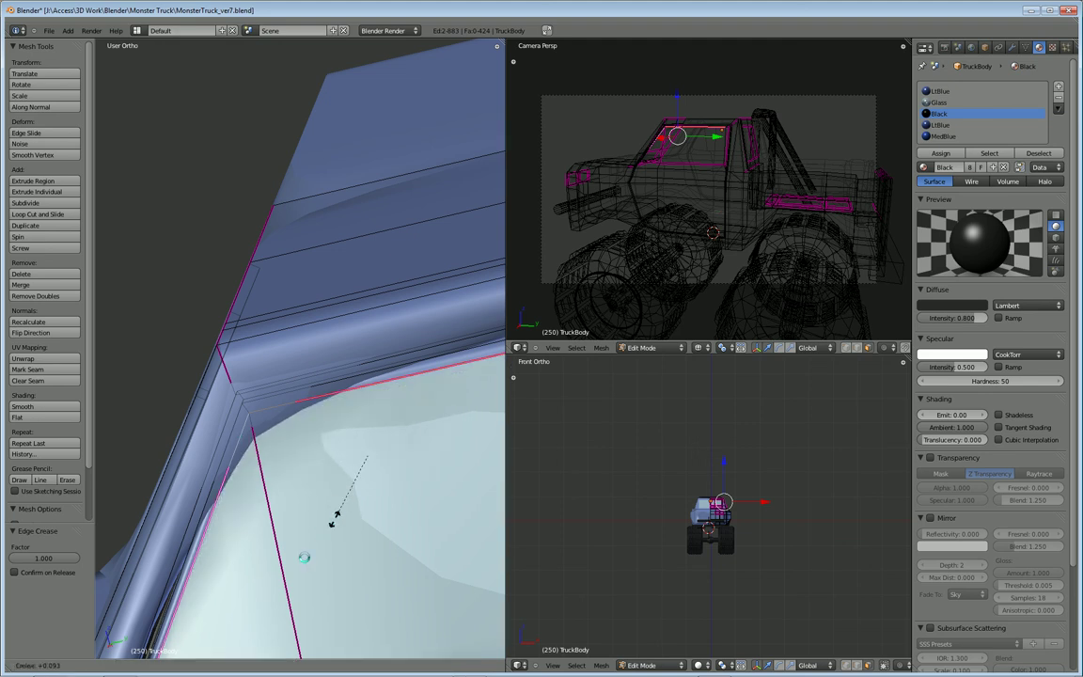
{"action": "left_click", "coordinate": [270, 610]}
{"action": "middle_click_drag", "start_coordinate": [286, 414], "coordinate": [351, 135]}
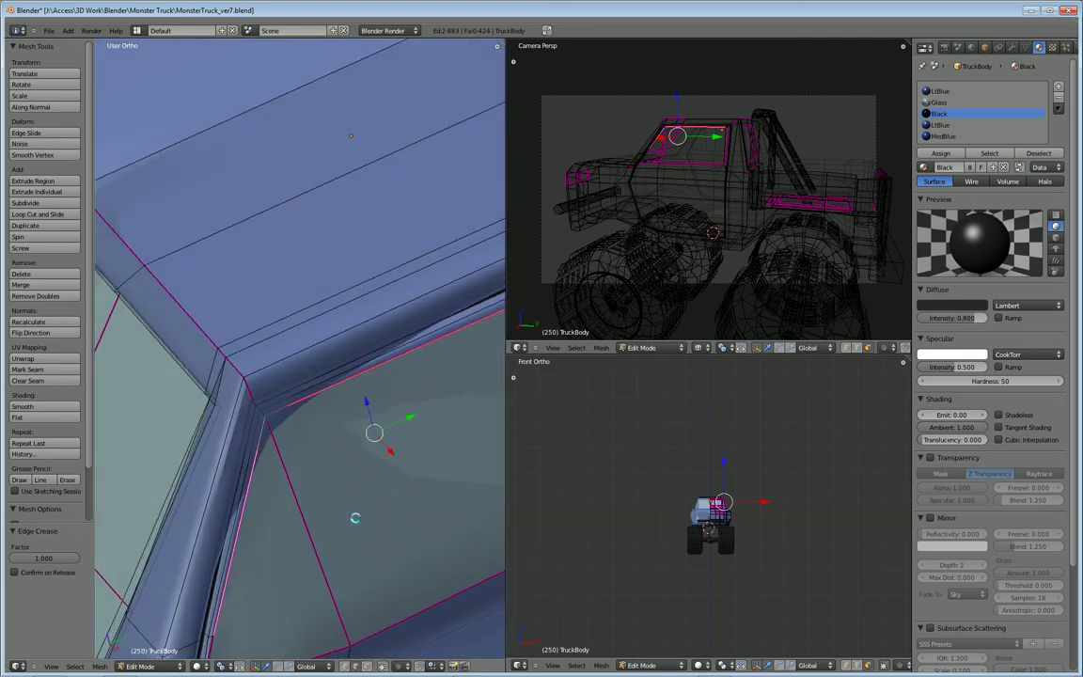
Raise the selected window border edges' crease to 1.000 and check the window corner in Object Mode
{"action": "key", "text": "shift+e"}
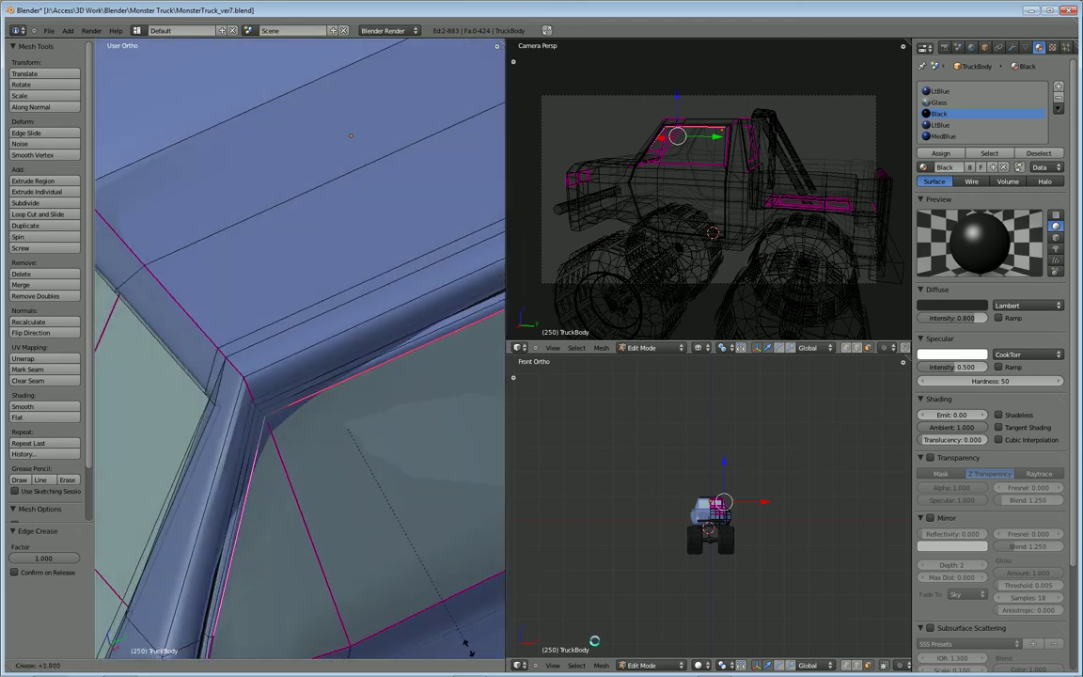
{"action": "left_click", "coordinate": [556, 508]}
{"action": "middle_click_drag", "start_coordinate": [279, 452], "coordinate": [314, 462]}
{"action": "key", "text": "Tab"}
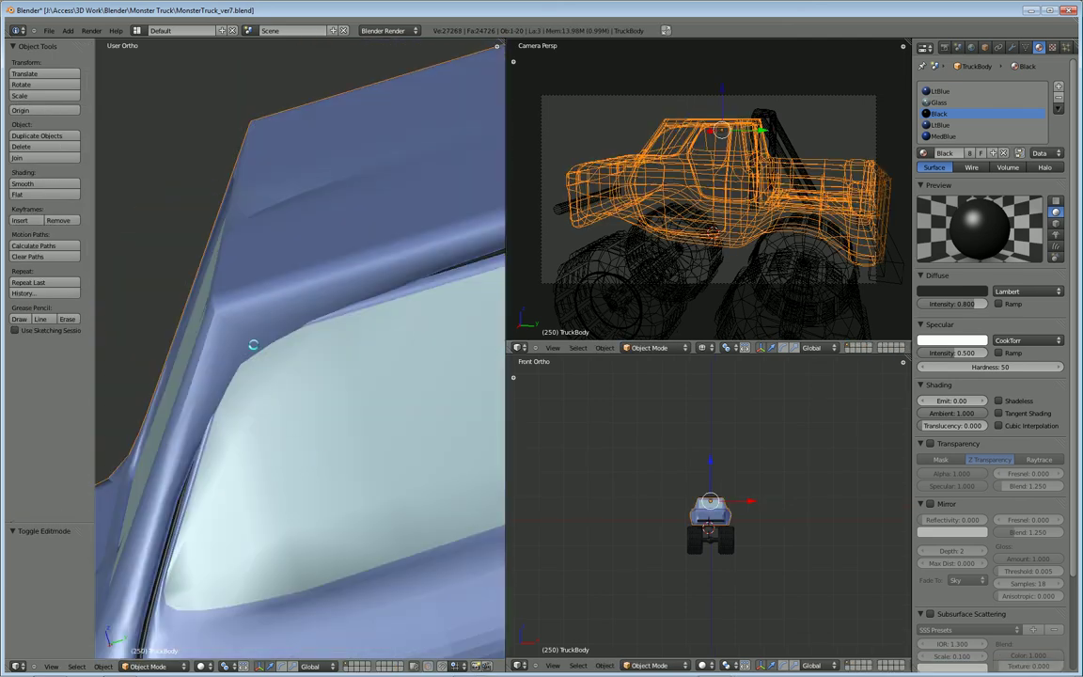
{"action": "key", "text": "Tab"}
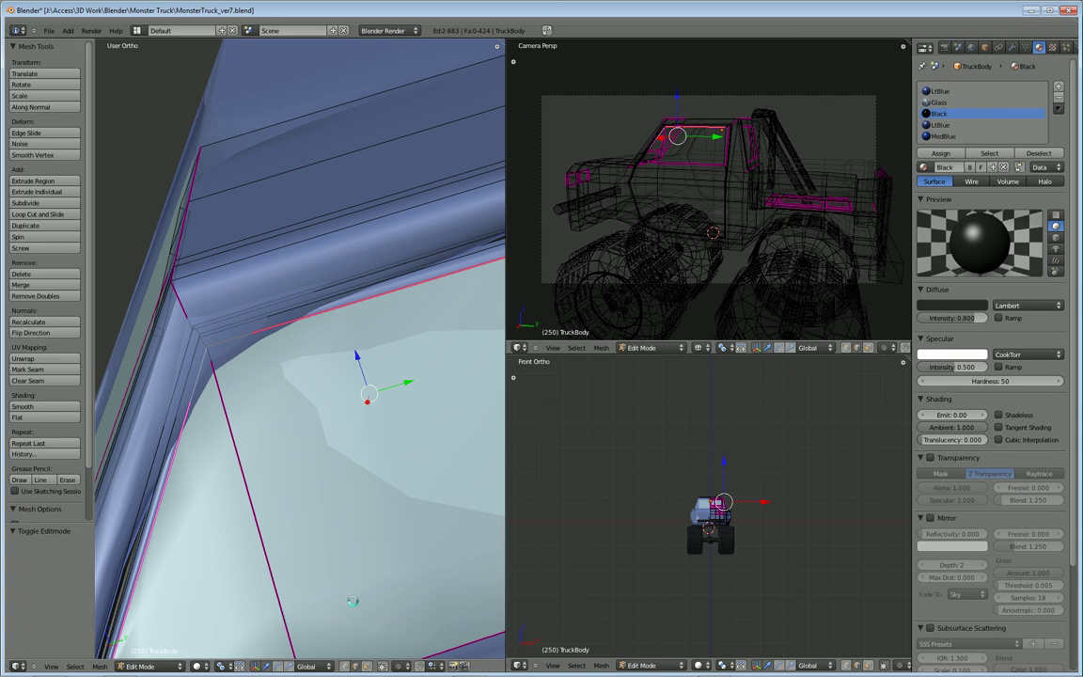
Select the chain of short edges running through the side window's upper front corner
{"action": "middle_click_drag", "start_coordinate": [207, 364], "coordinate": [233, 384]}
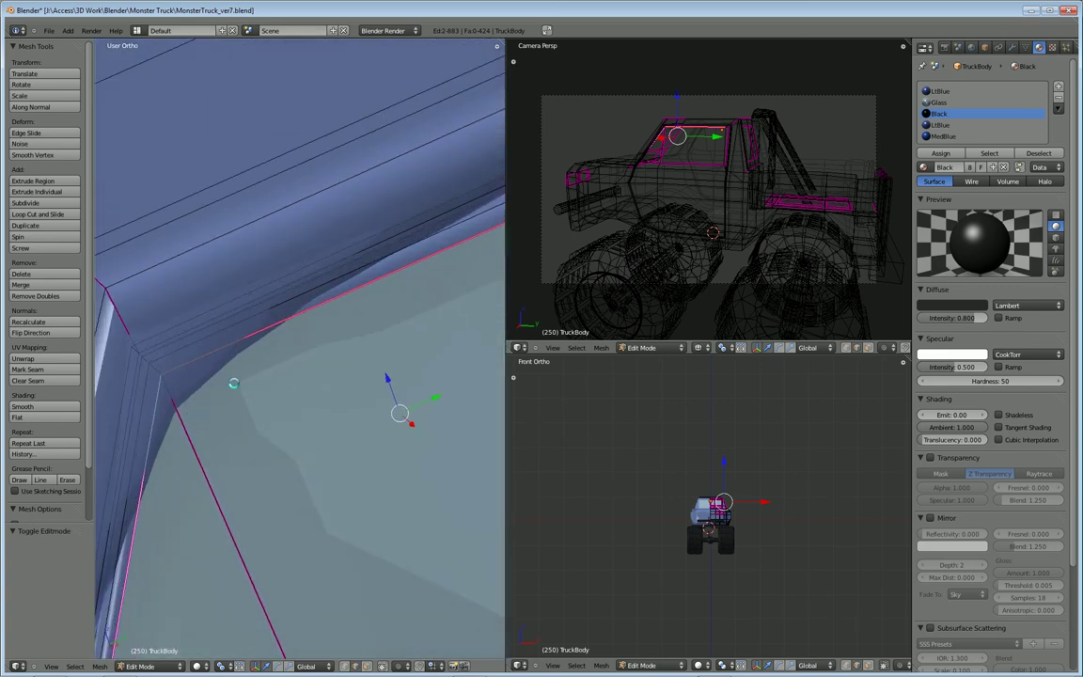
{"action": "left_click", "coordinate": [155, 370]}
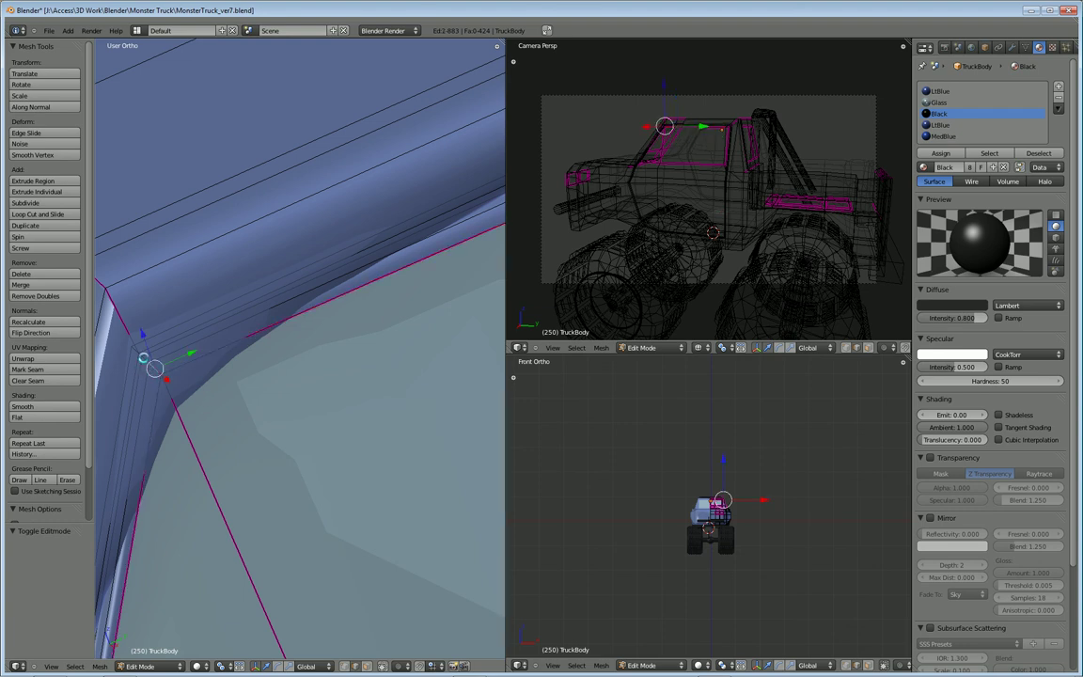
{"action": "right_click", "coordinate": [140, 353], "text": "shift"}
{"action": "right_click", "coordinate": [140, 357], "text": "shift"}
{"action": "right_click", "coordinate": [120, 310], "text": "shift"}
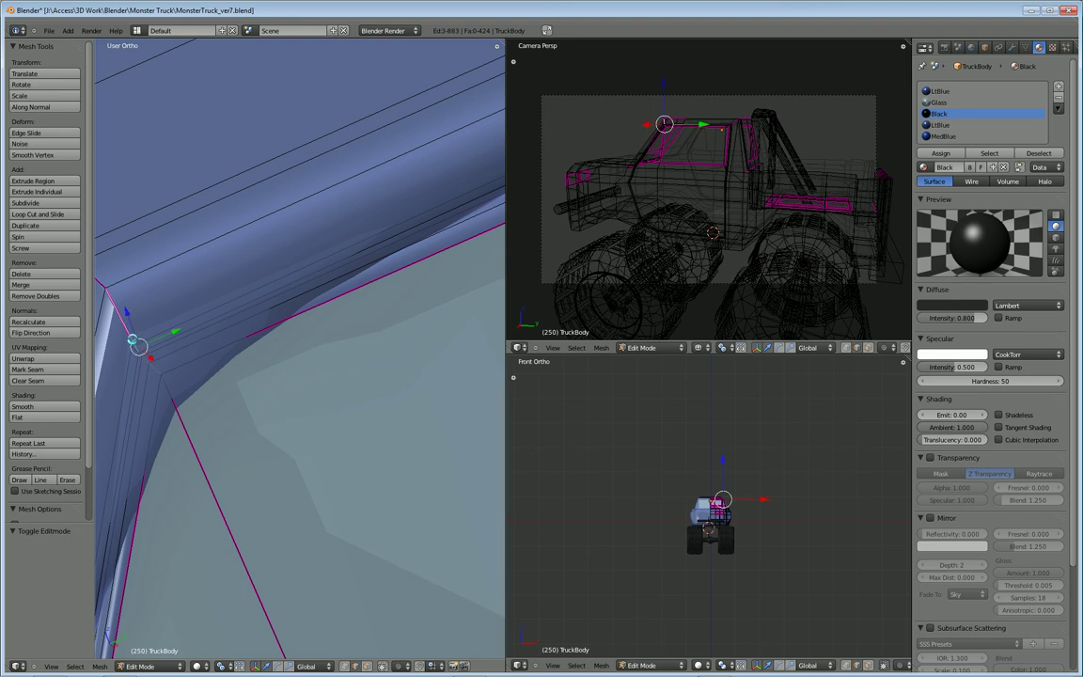
{"action": "right_click", "coordinate": [167, 385], "text": "shift"}
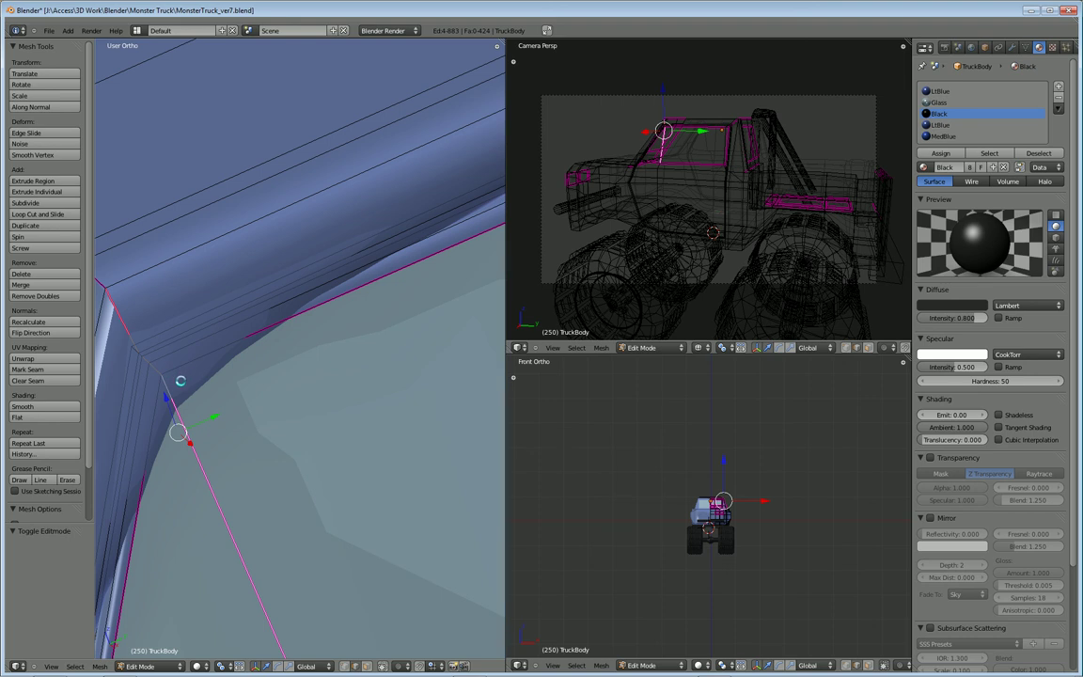
{"action": "middle_click_drag", "start_coordinate": [180, 369], "coordinate": [208, 352]}
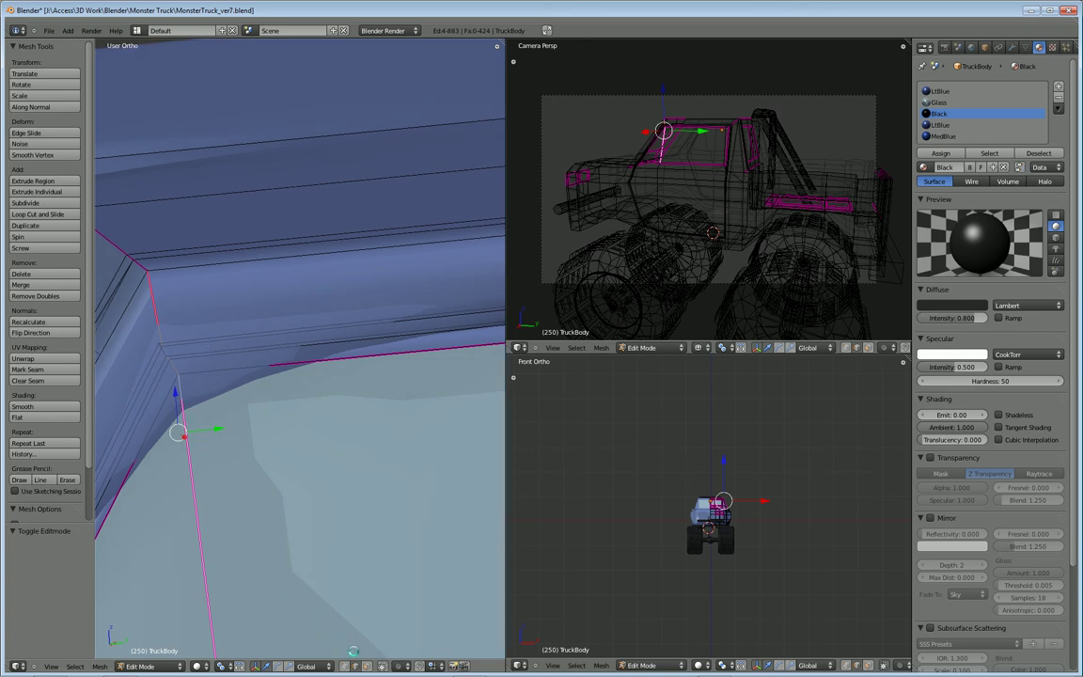
In vertex select mode, select the window's upper front corner vertex and move it about -0.054 in X, -0.234 in Y and 0.124 in Z
{"action": "key", "text": "ctrl+r"}
{"action": "left_click", "coordinate": [176, 373]}
{"action": "right_click", "coordinate": [177, 374]}
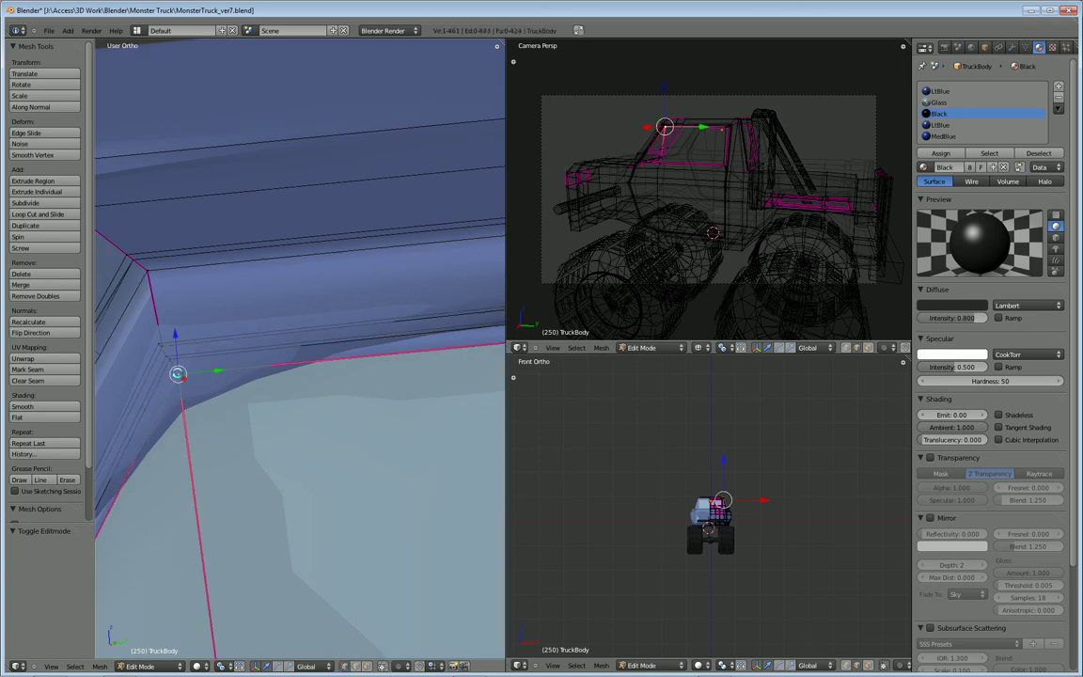
{"action": "key", "text": "g"}
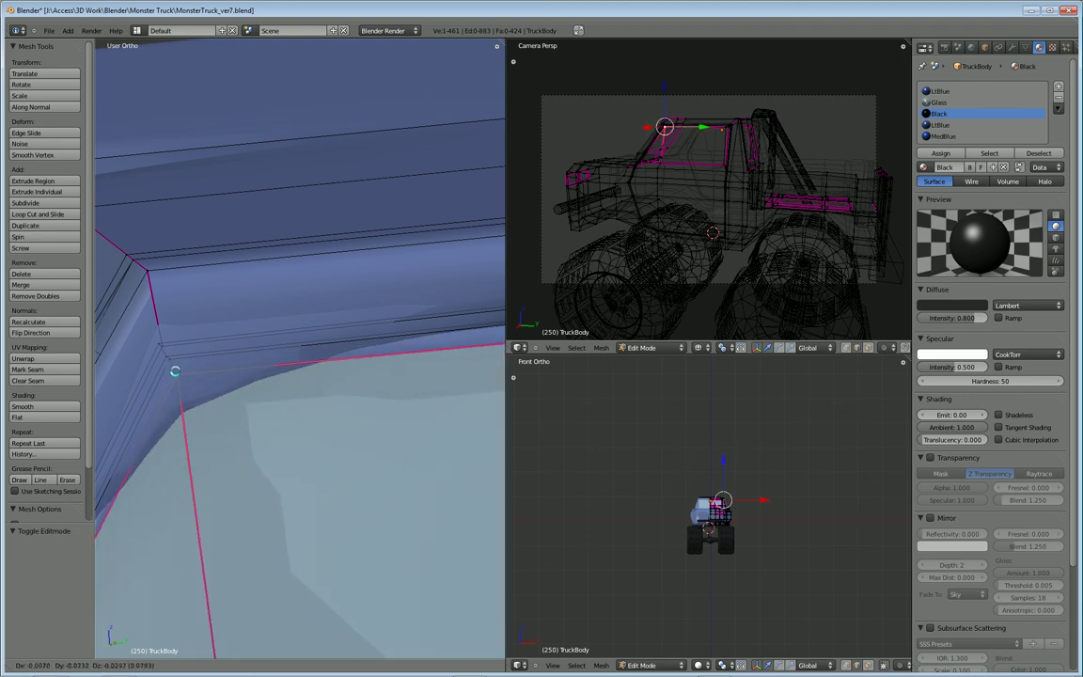
{"action": "left_click", "coordinate": [175, 371]}
Move the window's corner vertex about 0.433 along X so the glass corner sits in front of the body surface
{"action": "middle_click_drag", "start_coordinate": [268, 384], "coordinate": [358, 430]}
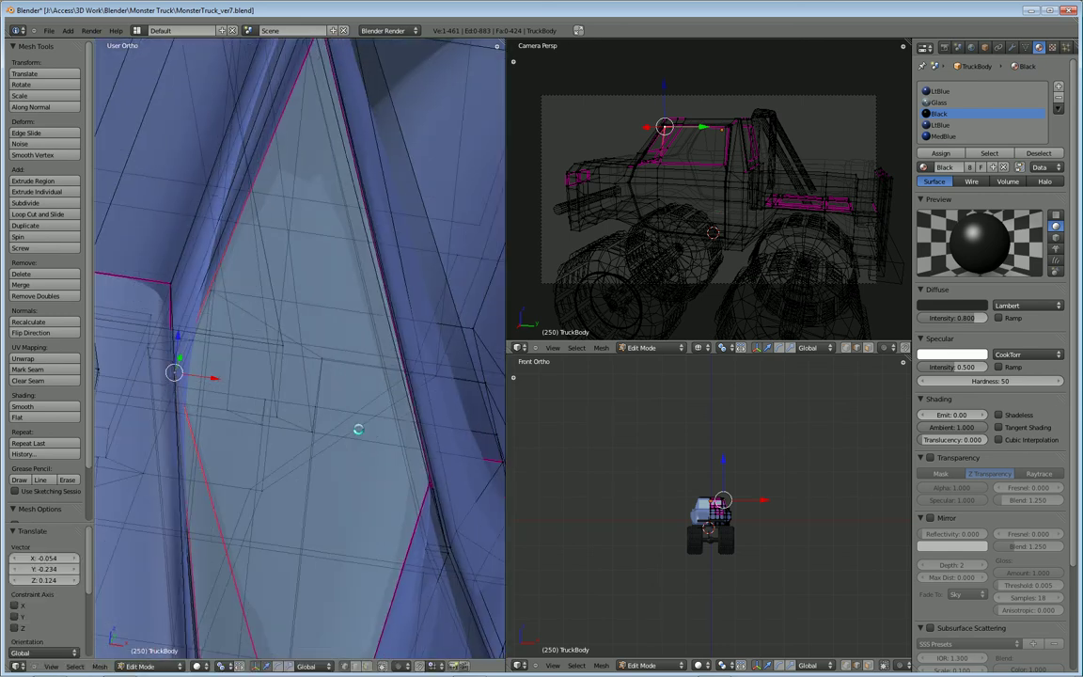
{"action": "middle_click_drag", "start_coordinate": [280, 379], "coordinate": [258, 384]}
{"action": "left_click", "coordinate": [205, 377]}
{"action": "left_click_drag", "start_coordinate": [205, 377], "coordinate": [213, 380]}
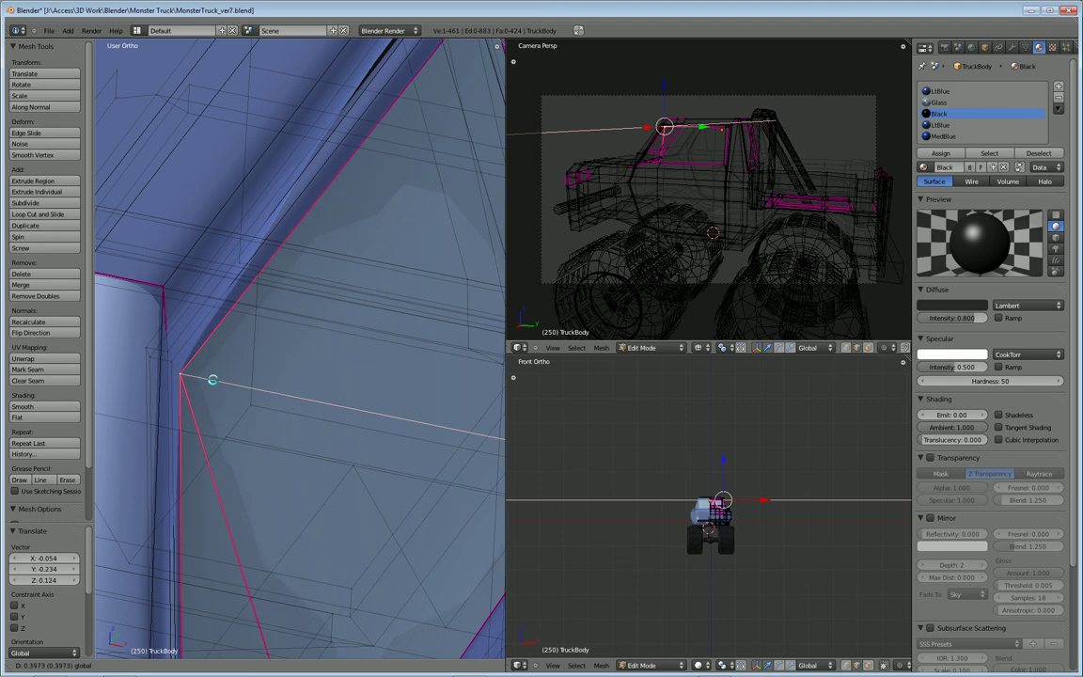
{"action": "left_click", "coordinate": [212, 380]}
{"action": "mouse_move", "coordinate": [212, 380]}
{"action": "middle_mouse_down"}
{"action": "mouse_move", "coordinate": [271, 448]}
{"action": "mouse_move", "coordinate": [213, 378]}
{"action": "middle_mouse_up"}
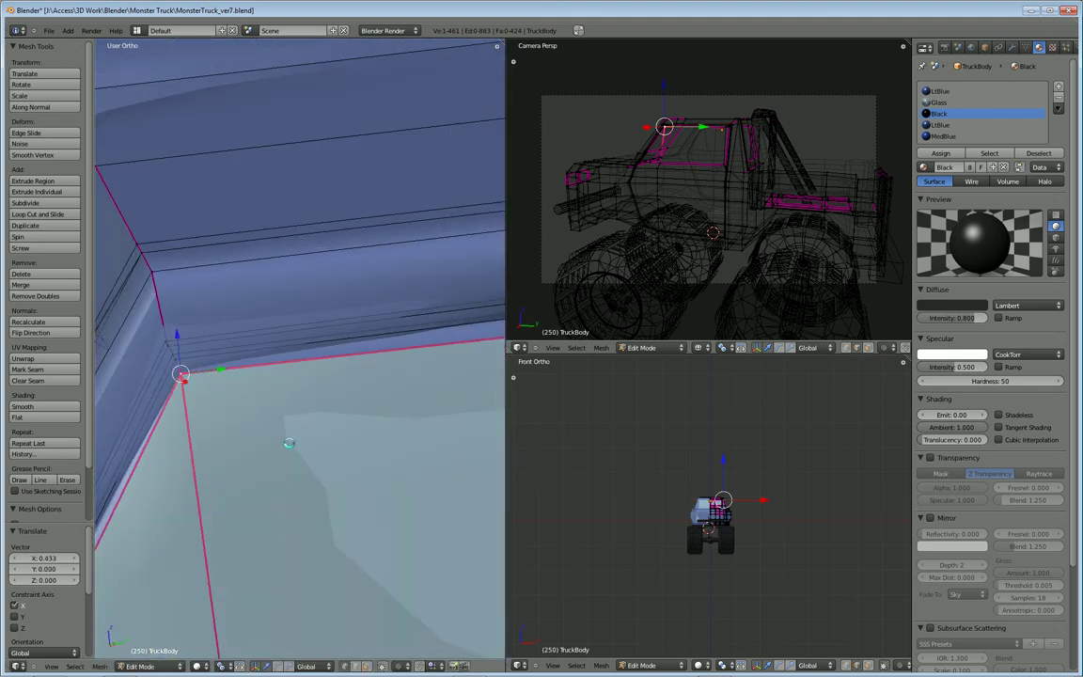
Shift the window's corner vertex about -0.603 along Z and 0.883 along Y
{"action": "scroll", "coordinate": [289, 443], "scroll_direction": "down", "scroll_amount": 4}
{"action": "mouse_move", "coordinate": [331, 474]}
{"action": "middle_mouse_down"}
{"action": "mouse_move", "coordinate": [304, 459]}
{"action": "mouse_move", "coordinate": [317, 480]}
{"action": "middle_mouse_up"}
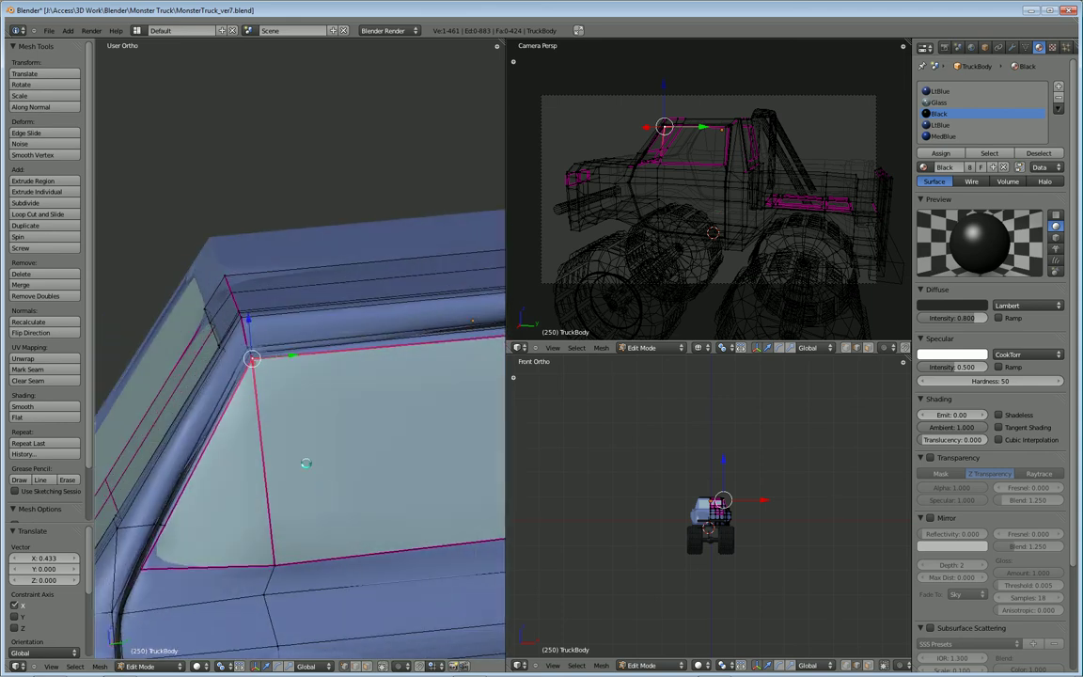
{"action": "left_click_drag", "start_coordinate": [247, 321], "coordinate": [282, 353]}
{"action": "middle_click_drag", "start_coordinate": [294, 360], "coordinate": [294, 406]}
{"action": "key", "text": "g"}
{"action": "key", "text": "x"}
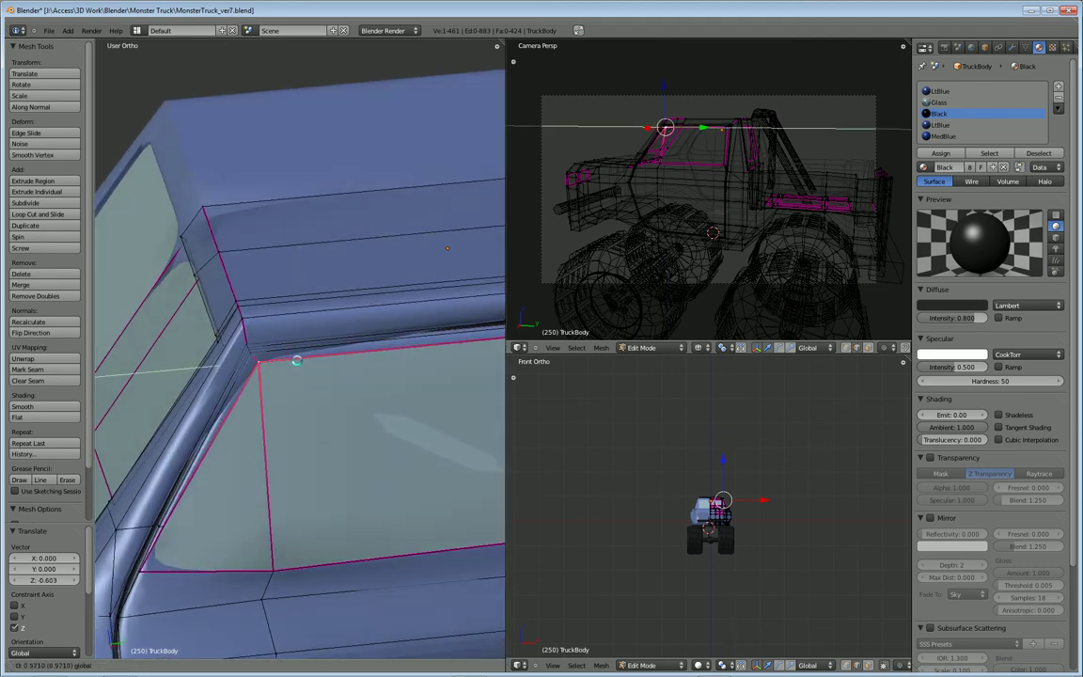
{"action": "left_click", "coordinate": [295, 360]}
{"action": "middle_click_drag", "start_coordinate": [322, 442], "coordinate": [269, 420]}
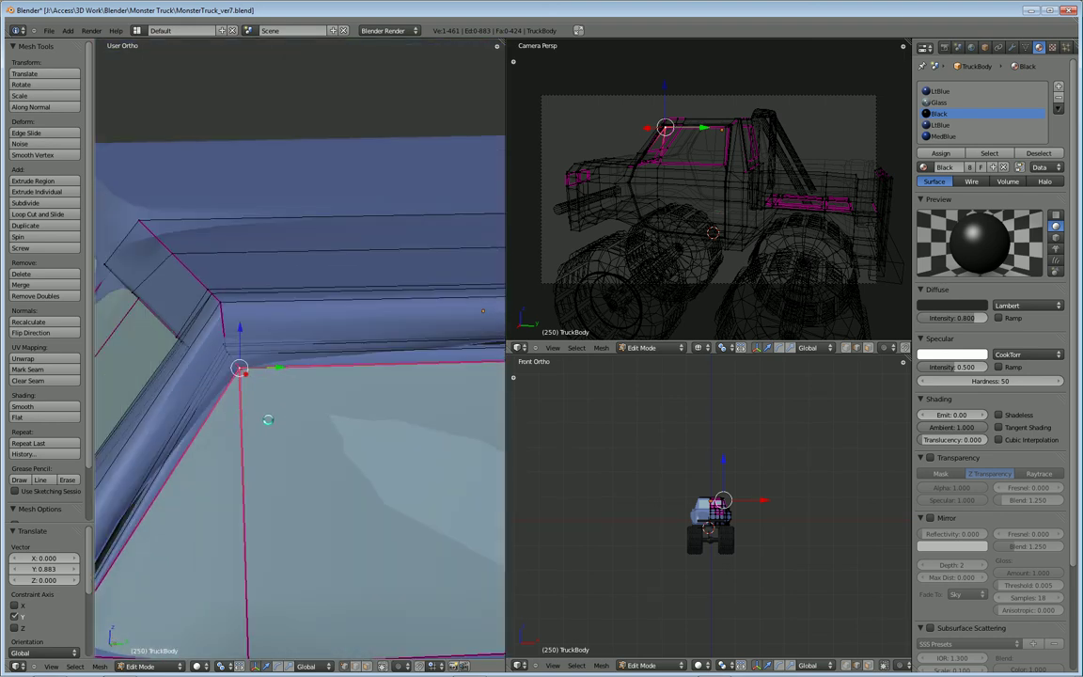
Render the truck, examine the door gap and side window's corners in the image, and return to editing the mesh
{"action": "key", "text": "F12"}
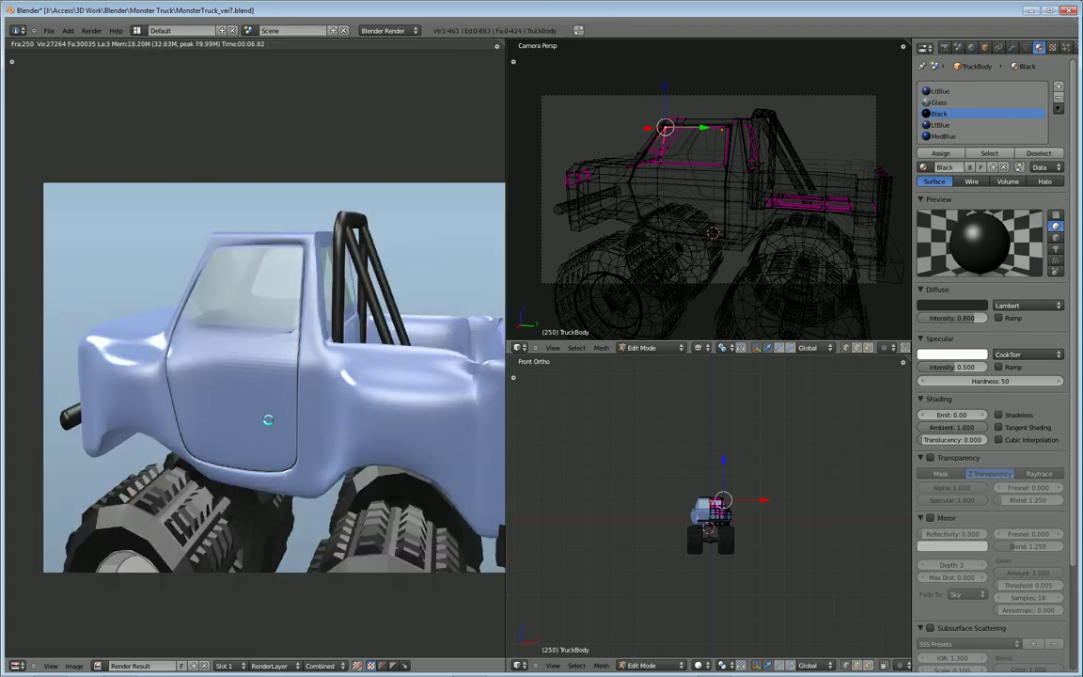
{"action": "scroll", "coordinate": [268, 420], "scroll_direction": "up", "scroll_amount": 1}
{"action": "scroll", "coordinate": [268, 420], "scroll_direction": "up", "scroll_amount": 1}
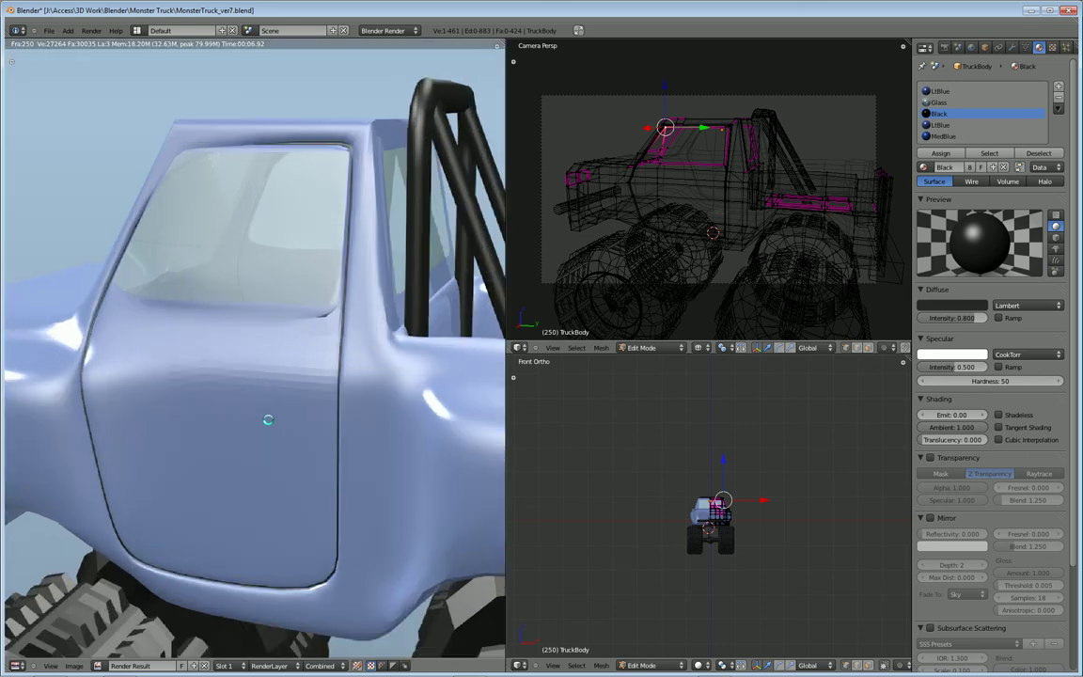
{"action": "scroll", "coordinate": [268, 421], "scroll_direction": "down", "scroll_amount": 1}
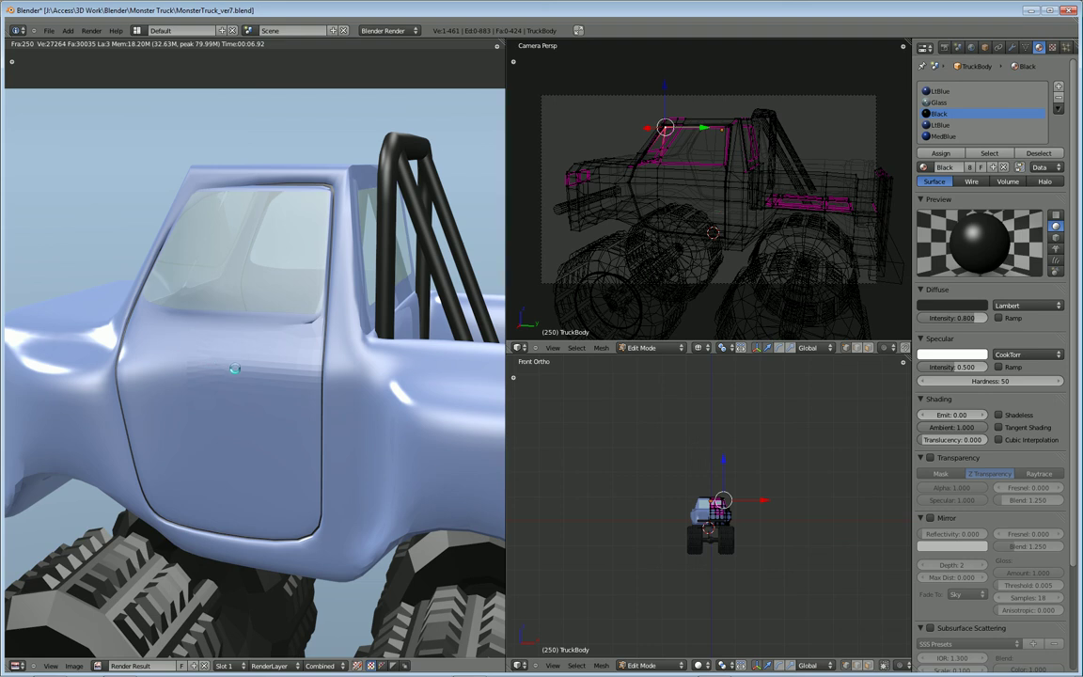
{"action": "key", "text": "Tab"}
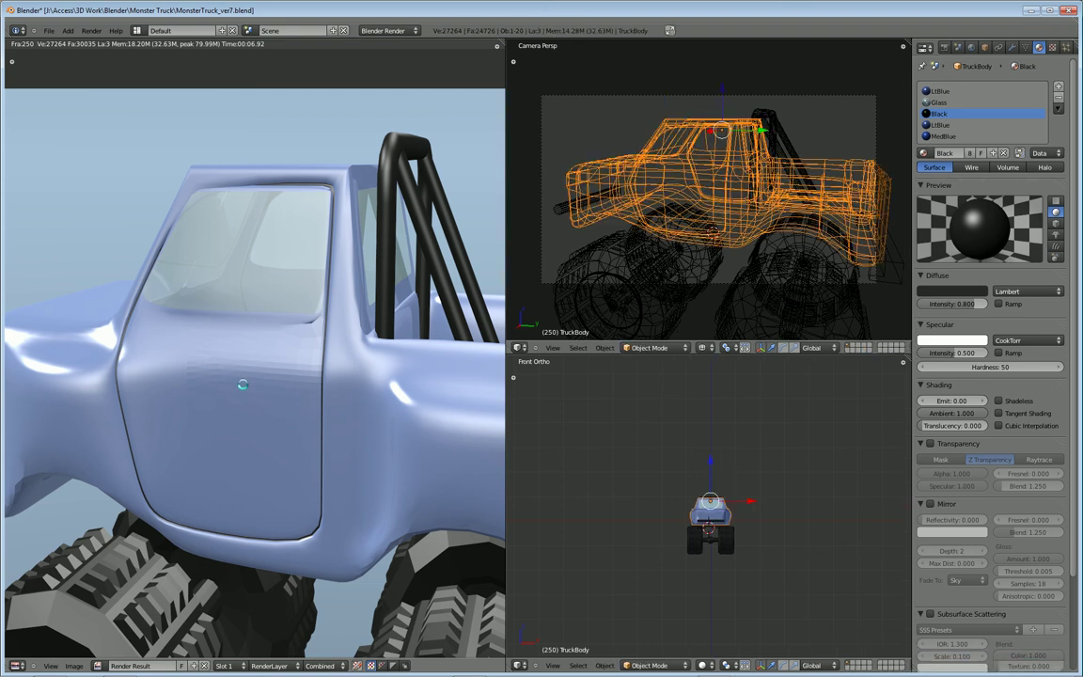
{"action": "key", "text": "Tab"}
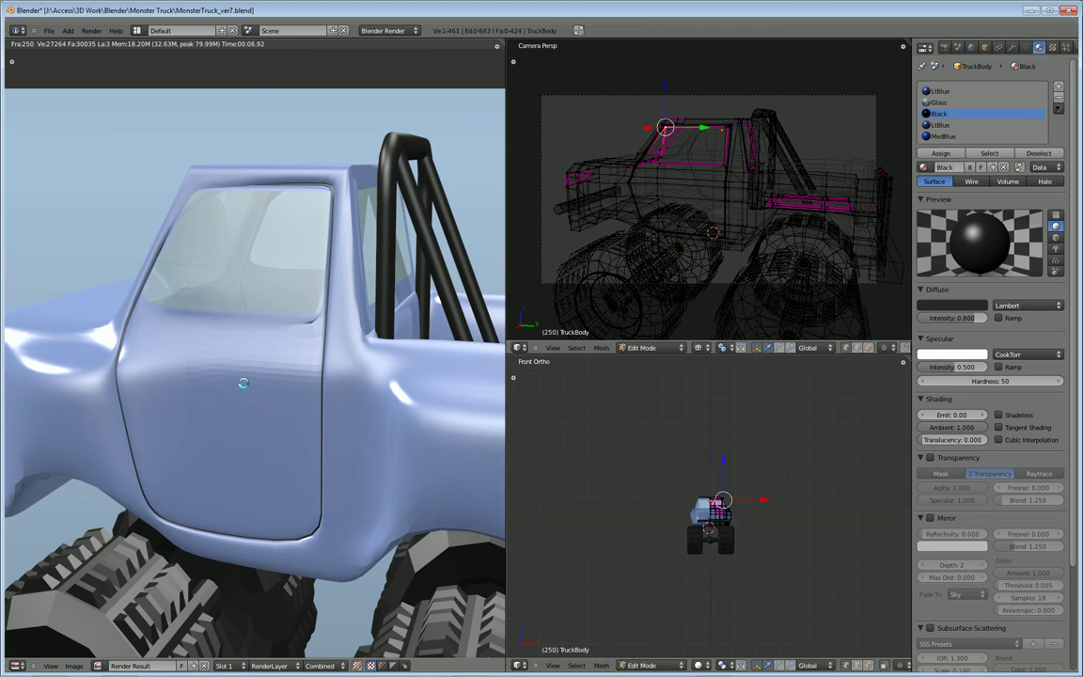
{"action": "key", "text": "Escape"}
Select the four vertices at the door gap's upper front corner and move them about 1.325 along Y and 1.082 along X
{"action": "mouse_move", "coordinate": [275, 403]}
{"action": "middle_mouse_down"}
{"action": "mouse_move", "coordinate": [287, 399]}
{"action": "mouse_move", "coordinate": [272, 388]}
{"action": "mouse_move", "coordinate": [242, 425]}
{"action": "mouse_move", "coordinate": [261, 399]}
{"action": "middle_mouse_up"}
{"action": "right_click", "coordinate": [230, 349]}
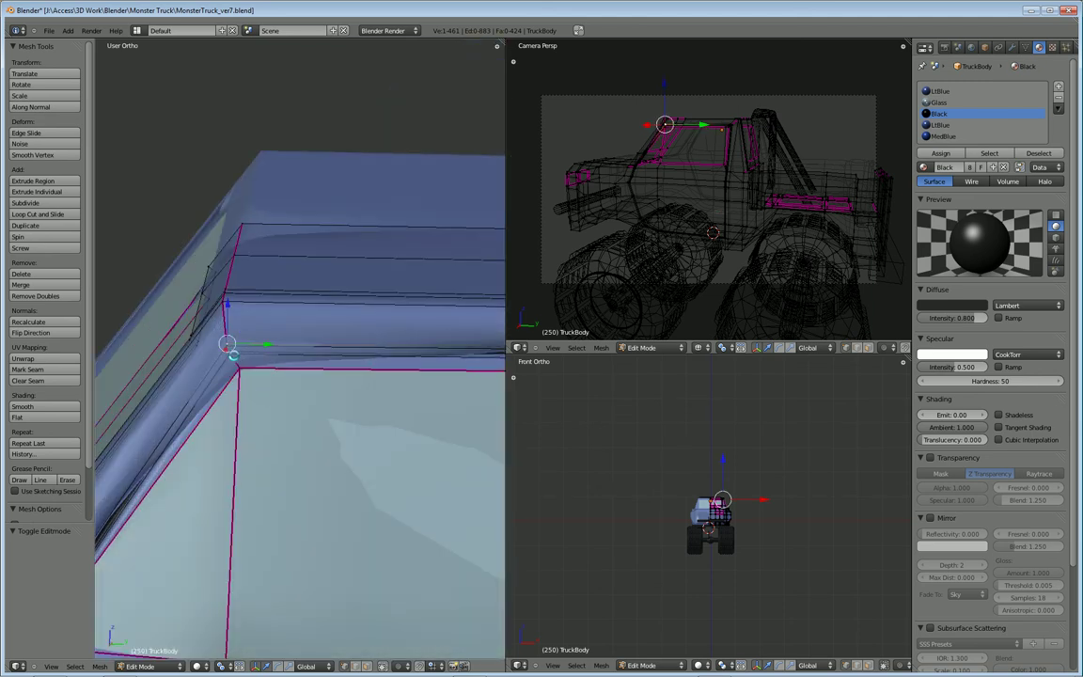
{"action": "mouse_move", "coordinate": [235, 356]}
{"action": "middle_mouse_down"}
{"action": "mouse_move", "coordinate": [283, 390]}
{"action": "mouse_move", "coordinate": [252, 348]}
{"action": "middle_mouse_up"}
{"action": "left_click_drag", "start_coordinate": [229, 318], "coordinate": [313, 457]}
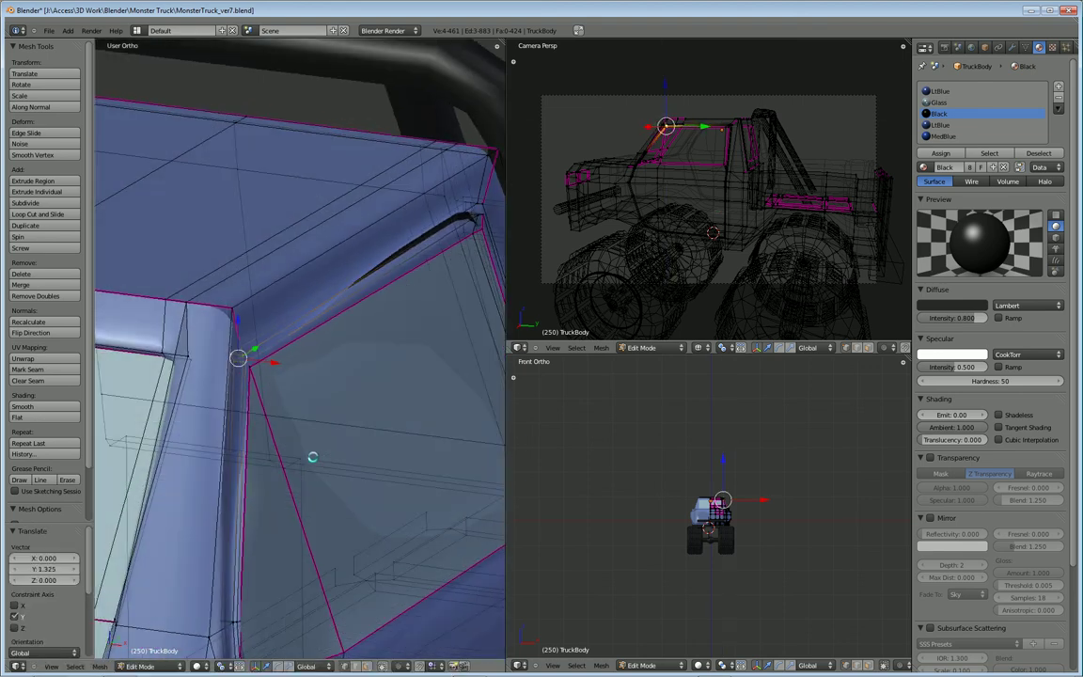
{"action": "middle_click_drag", "start_coordinate": [313, 457], "coordinate": [273, 379]}
{"action": "left_click_drag", "start_coordinate": [275, 362], "coordinate": [315, 428]}
{"action": "middle_click_drag", "start_coordinate": [318, 432], "coordinate": [461, 389]}
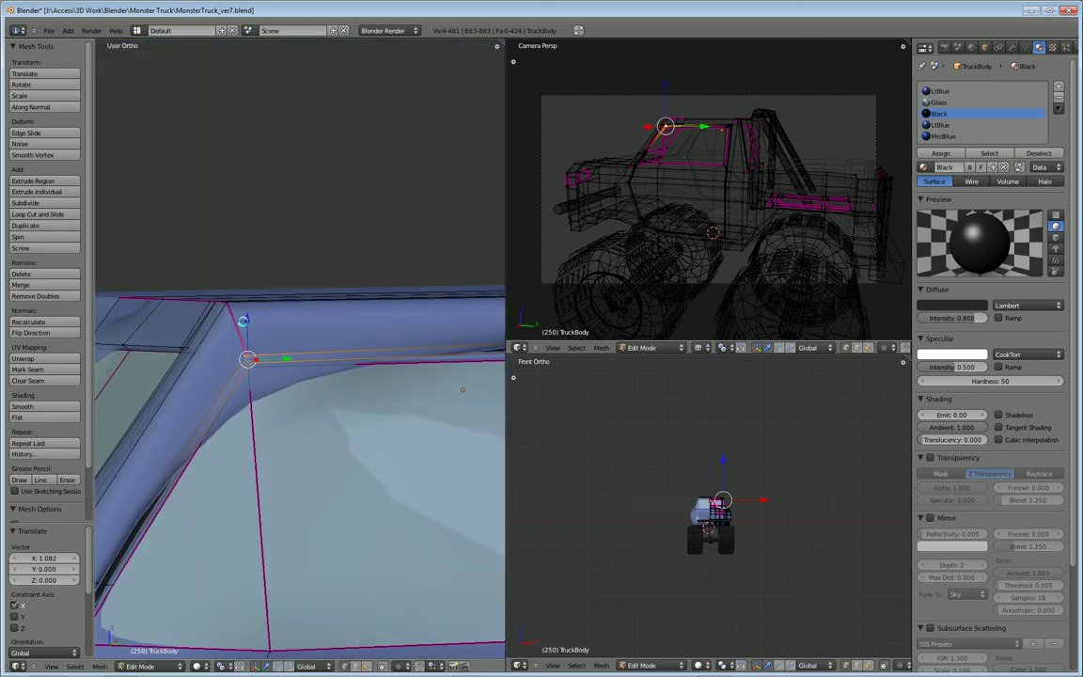
Move the selected door gap corner vertices about 1.231 along Z and -2.150 along Y
{"action": "key", "text": "g"}
{"action": "key", "text": "z"}
{"action": "left_click", "coordinate": [462, 389]}
{"action": "key", "text": "g"}
{"action": "key", "text": "y"}
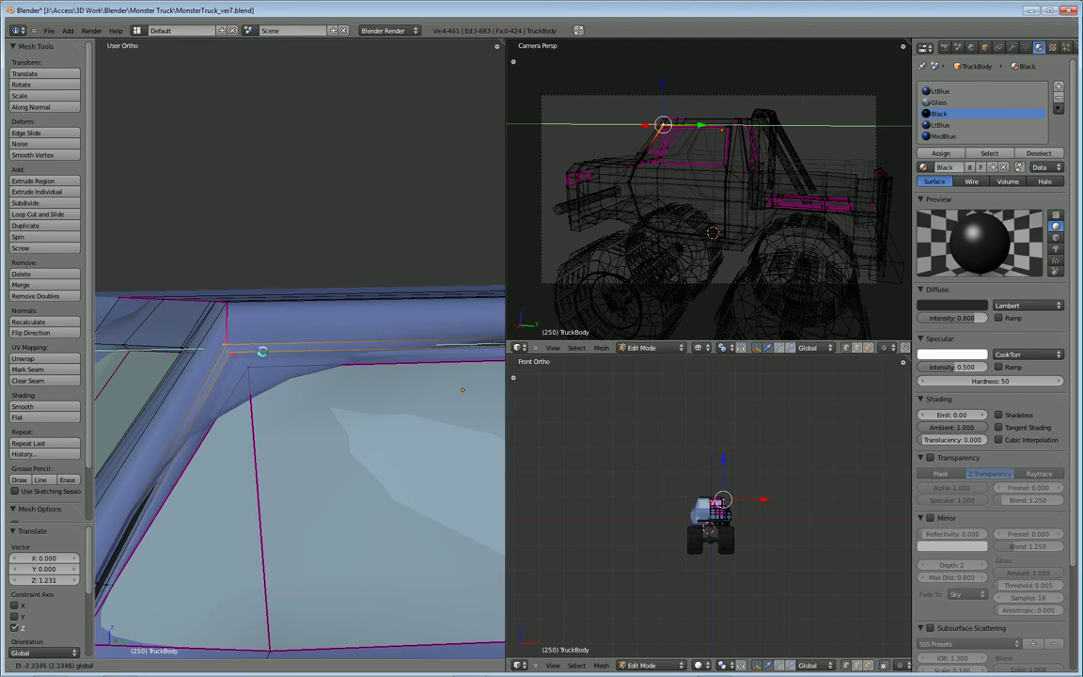
{"action": "left_click", "coordinate": [262, 352]}
Fine-tune the selected door gap corner vertices by moving them about 1.041 along Y and 0.185 along Z
{"action": "mouse_move", "coordinate": [262, 351]}
{"action": "middle_mouse_down"}
{"action": "mouse_move", "coordinate": [295, 440]}
{"action": "mouse_move", "coordinate": [276, 433]}
{"action": "mouse_move", "coordinate": [281, 473]}
{"action": "mouse_move", "coordinate": [255, 352]}
{"action": "middle_mouse_up"}
{"action": "key", "text": "g"}
{"action": "key", "text": "y"}
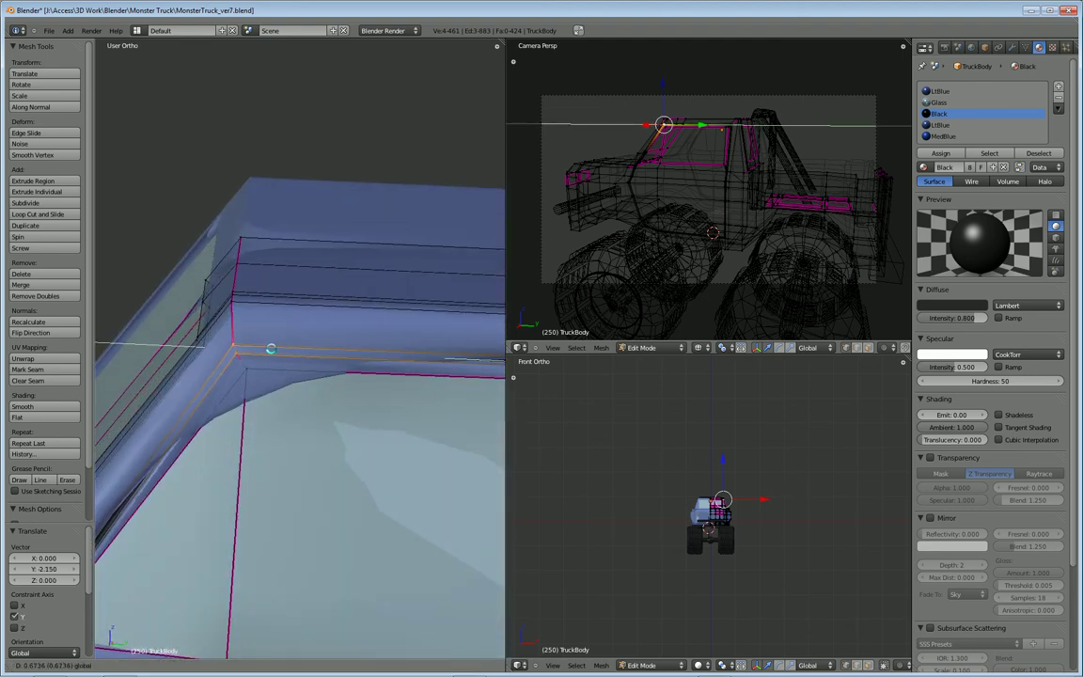
{"action": "left_click", "coordinate": [246, 350]}
{"action": "key", "text": "g"}
{"action": "key", "text": "z"}
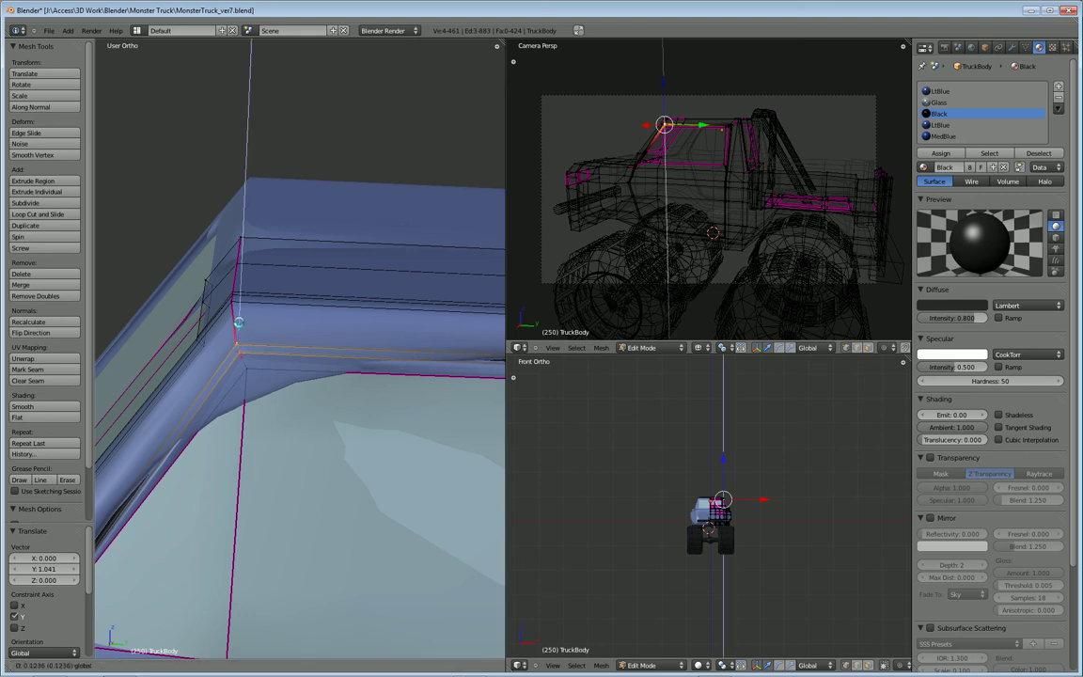
{"action": "left_click", "coordinate": [247, 347]}
Add a vertical loop cut through the cab and door, slid about 0.93 toward the edge loop at the window's upper front corner
{"action": "scroll", "coordinate": [263, 352], "scroll_direction": "down", "scroll_amount": 6}
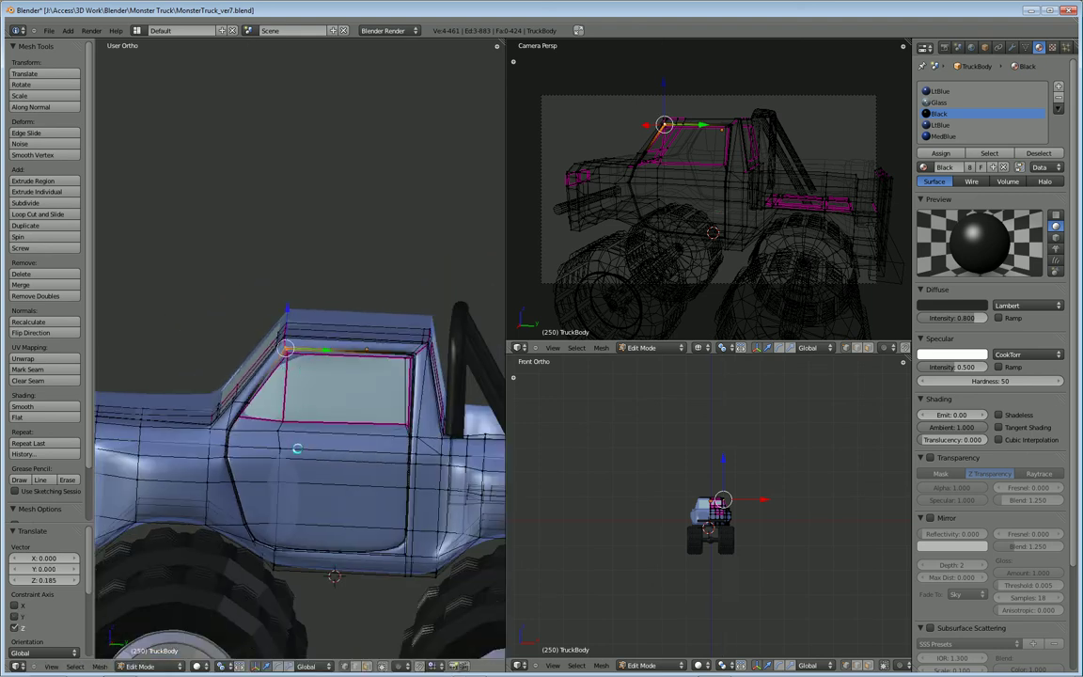
{"action": "key", "text": "ctrl+r"}
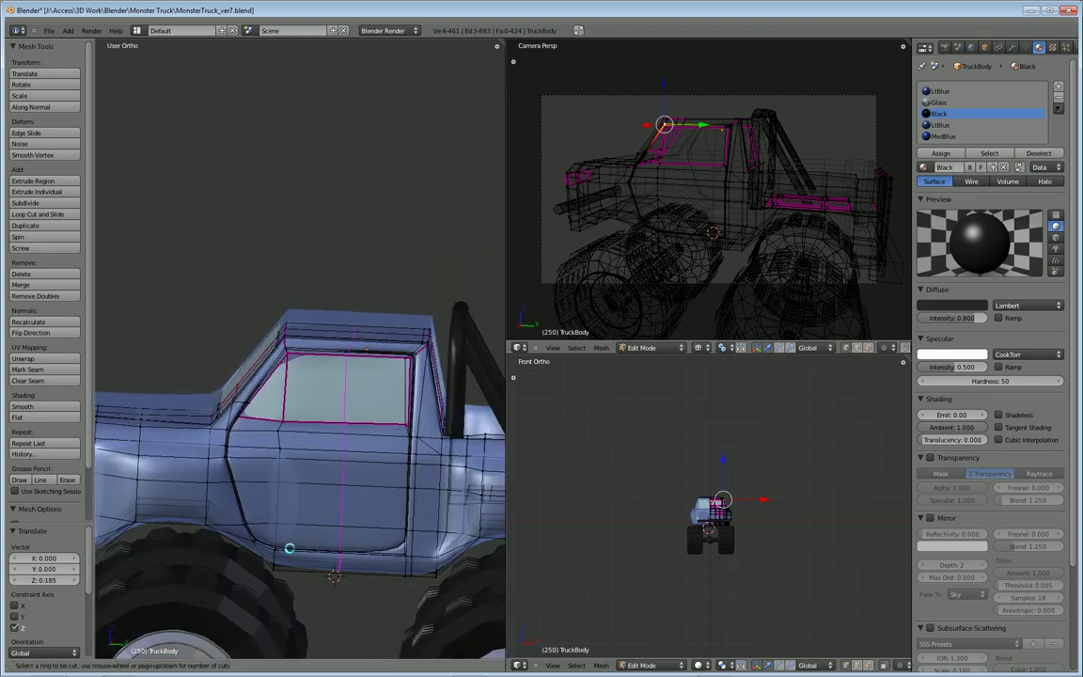
{"action": "left_click", "coordinate": [289, 548]}
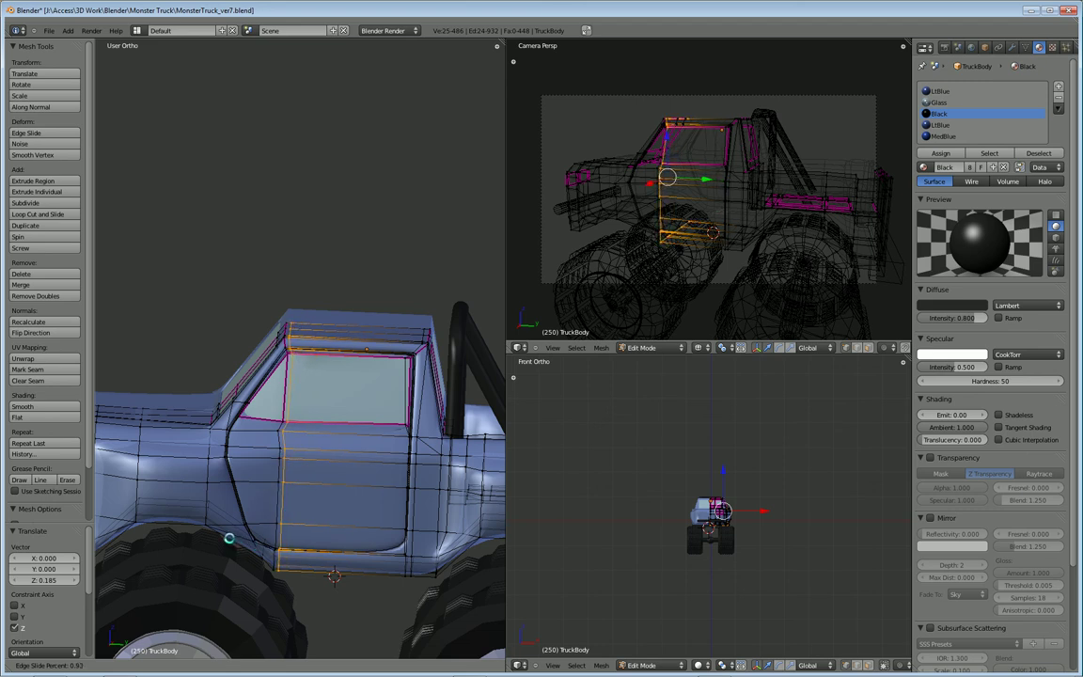
{"action": "left_click", "coordinate": [231, 537]}
{"action": "scroll", "coordinate": [274, 510], "scroll_direction": "up", "scroll_amount": 2}
{"action": "scroll", "coordinate": [313, 467], "scroll_direction": "up", "scroll_amount": 5}
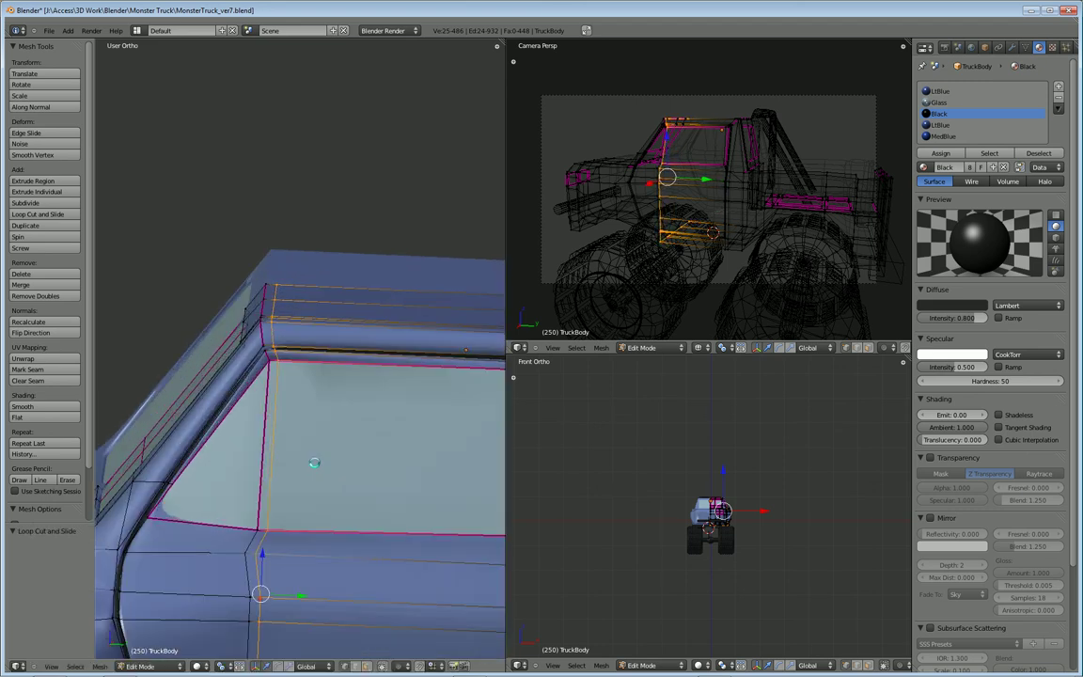
{"action": "scroll", "coordinate": [286, 467], "scroll_direction": "down", "scroll_amount": 3}
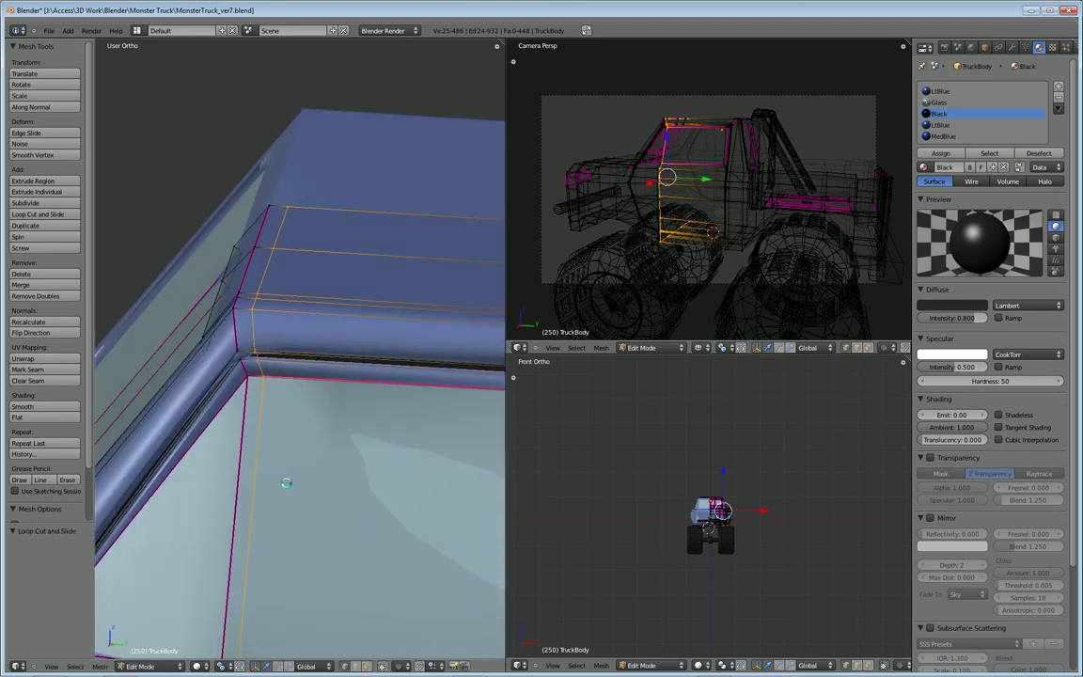
{"action": "scroll", "coordinate": [285, 508], "scroll_direction": "down", "scroll_amount": 2}
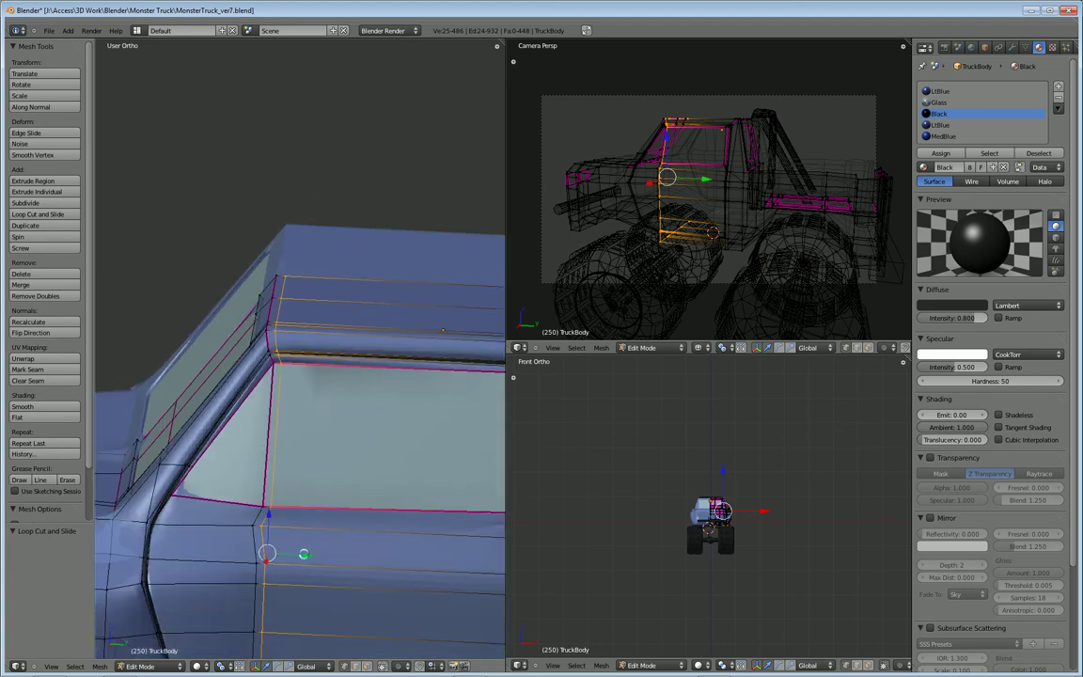
Move the new edge loop about -0.871 along Y, closer to the window's front corner
{"action": "key", "text": "g"}
{"action": "key", "text": "x"}
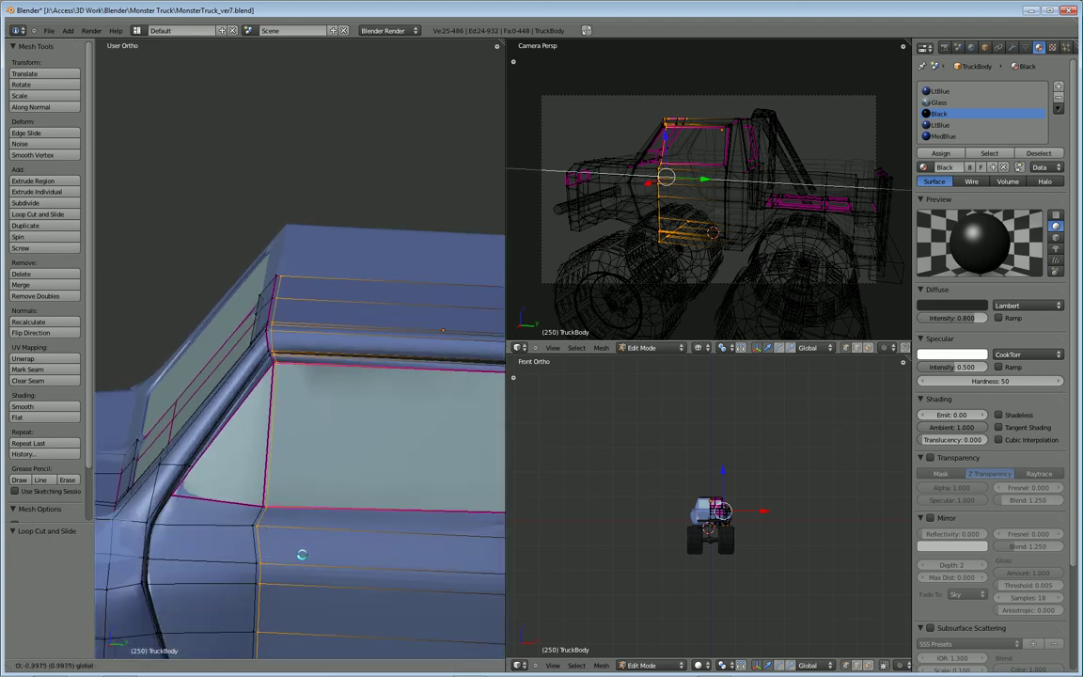
{"action": "left_click", "coordinate": [298, 555]}
{"action": "scroll", "coordinate": [293, 457], "scroll_direction": "up", "scroll_amount": 4}
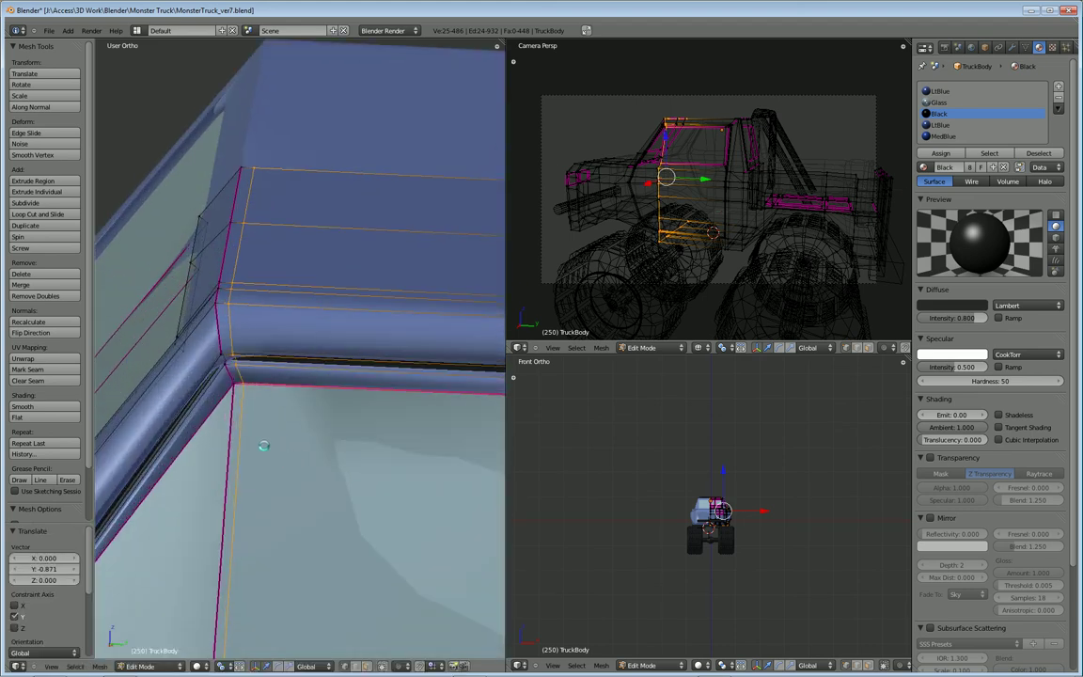
Add a vertical loop cut through the front window pillar and door, slid close to the edge loop at the side window's upper front corner
{"action": "scroll", "coordinate": [250, 581], "scroll_direction": "down", "scroll_amount": 4}
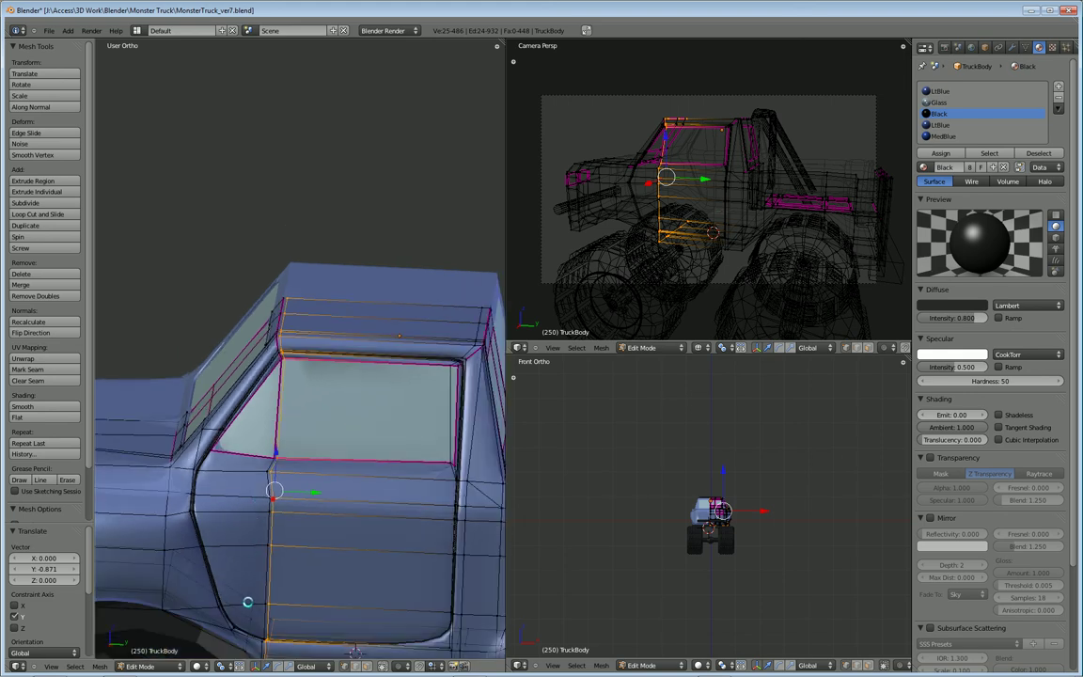
{"action": "key", "text": "ctrl+r"}
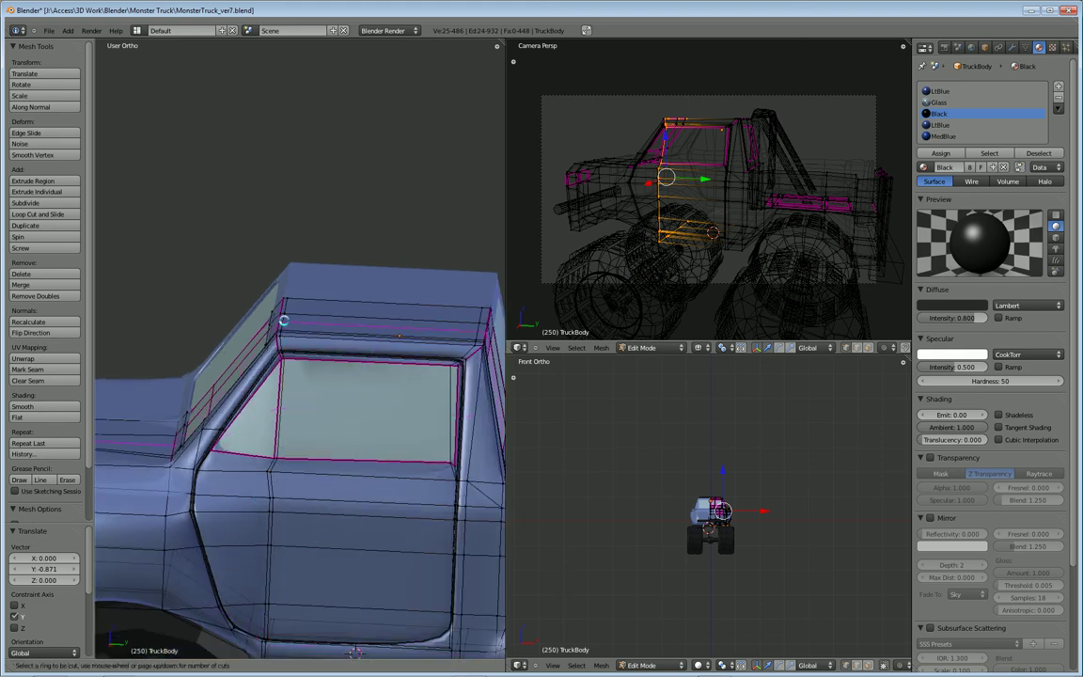
{"action": "scroll", "coordinate": [278, 291], "scroll_direction": "up", "scroll_amount": 3}
{"action": "left_click", "coordinate": [273, 337]}
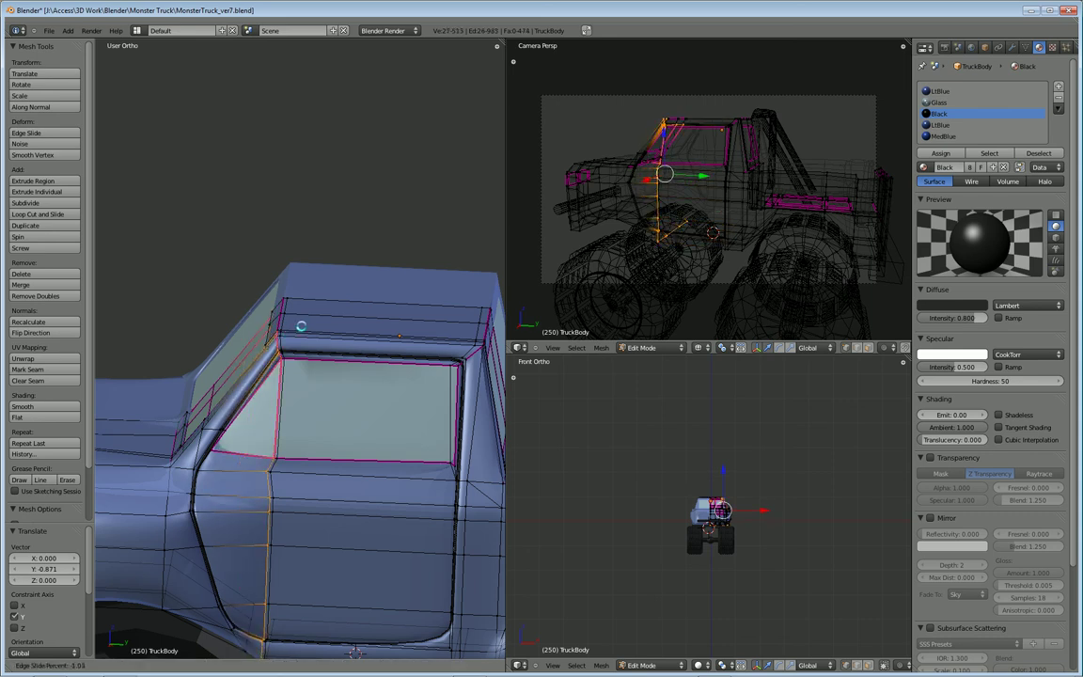
{"action": "left_click", "coordinate": [301, 327]}
Render the truck to check the door gap and side window shading, and return to the model
{"action": "middle_click_drag", "start_coordinate": [302, 436], "coordinate": [308, 395]}
{"action": "scroll", "coordinate": [301, 348], "scroll_direction": "up", "scroll_amount": 3}
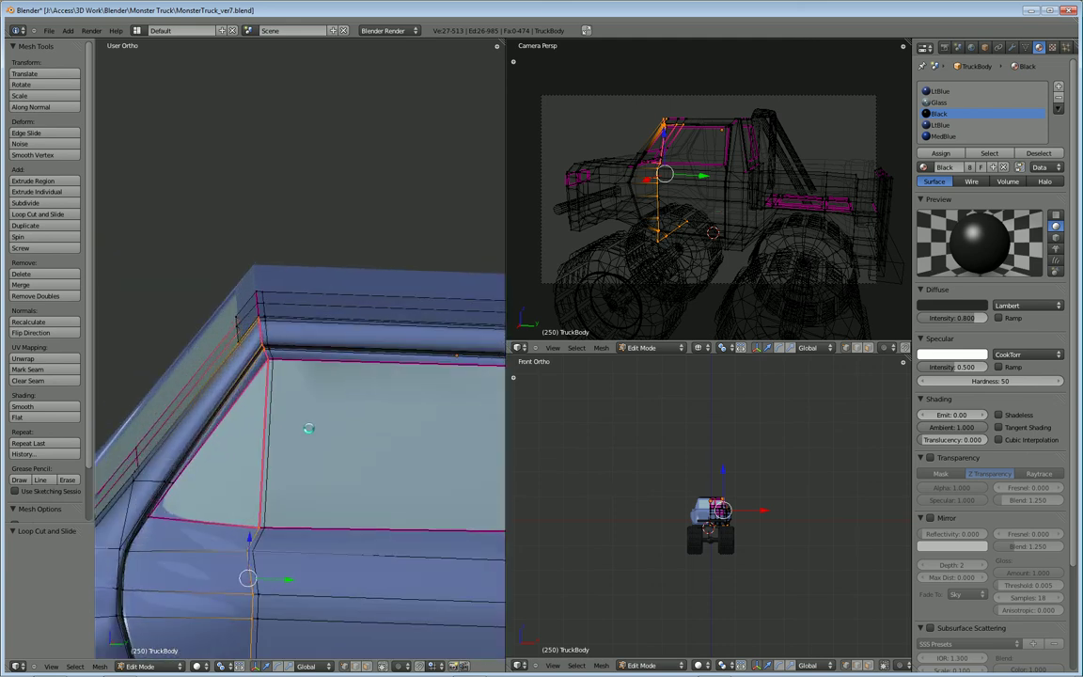
{"action": "key", "text": "F12"}
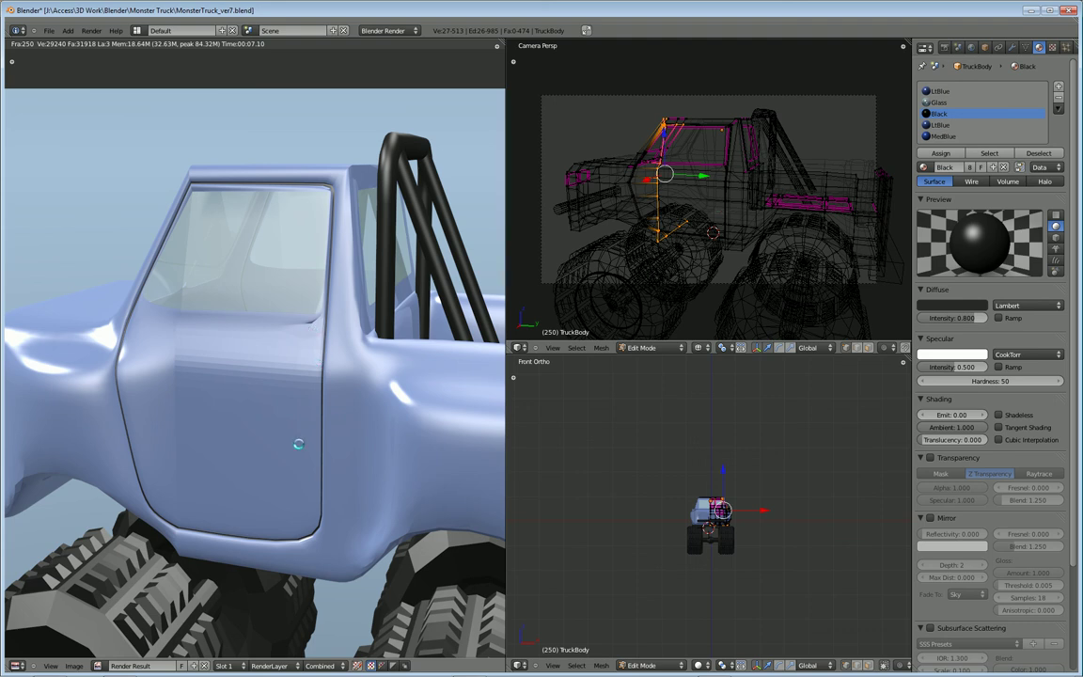
{"action": "key", "text": "Escape"}
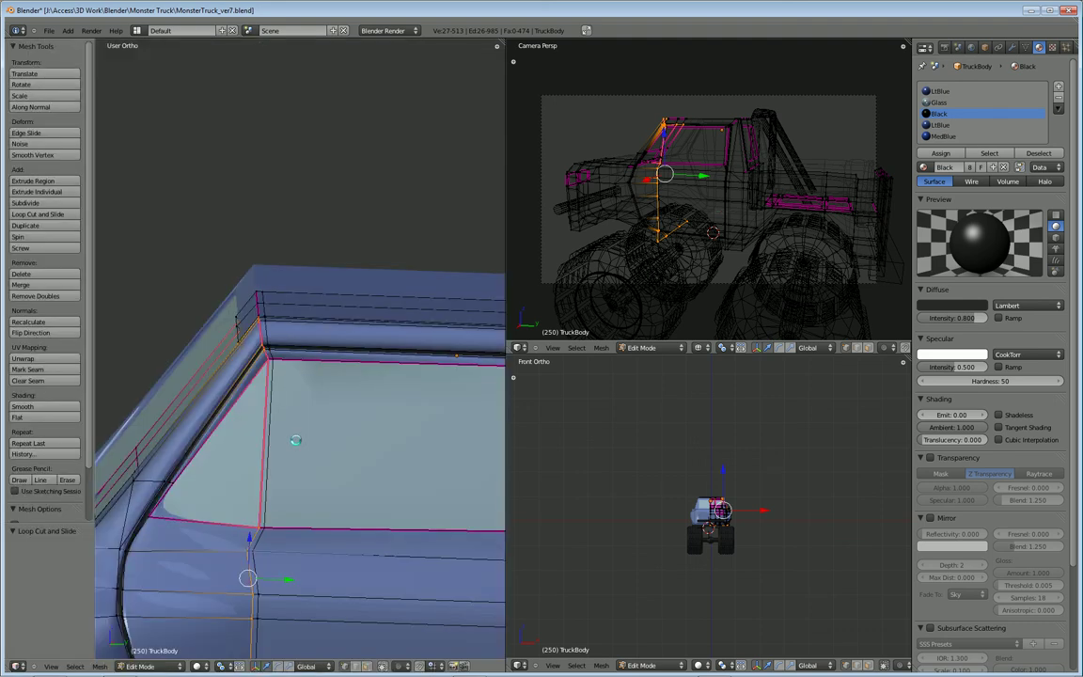
Add a vertical loop cut through the cab and door, slid about -0.91 toward the door's rear edge
{"action": "scroll", "coordinate": [295, 440], "scroll_direction": "down", "scroll_amount": 2}
{"action": "middle_click_drag", "start_coordinate": [422, 535], "coordinate": [380, 411]}
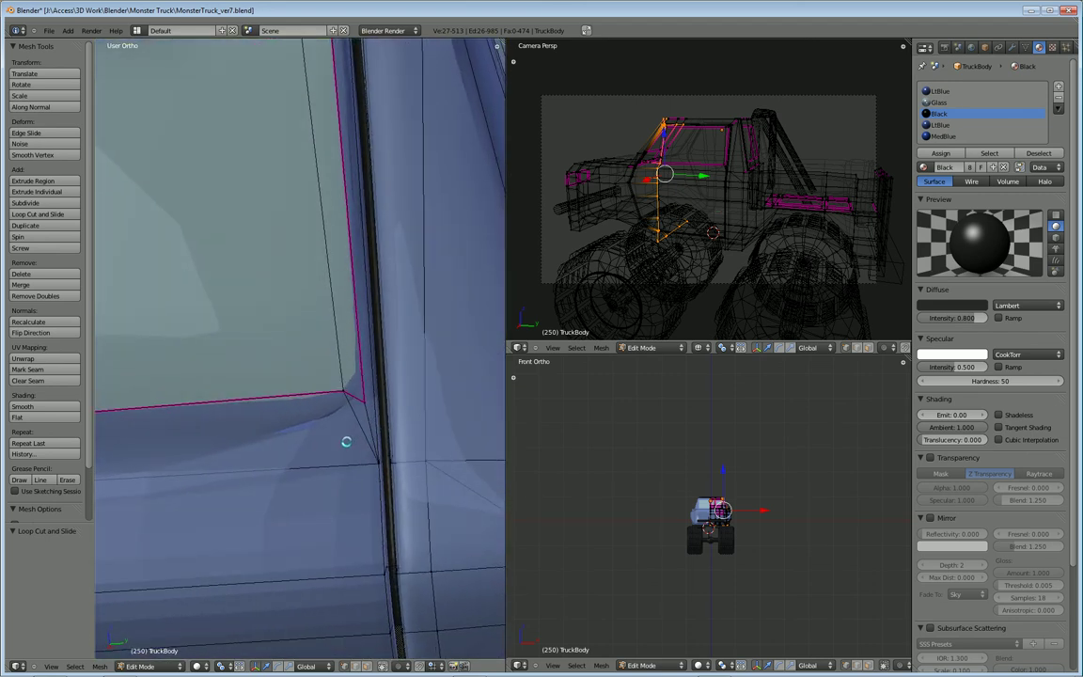
{"action": "scroll", "coordinate": [347, 442], "scroll_direction": "down", "scroll_amount": 5}
{"action": "middle_click_drag", "start_coordinate": [318, 454], "coordinate": [284, 437]}
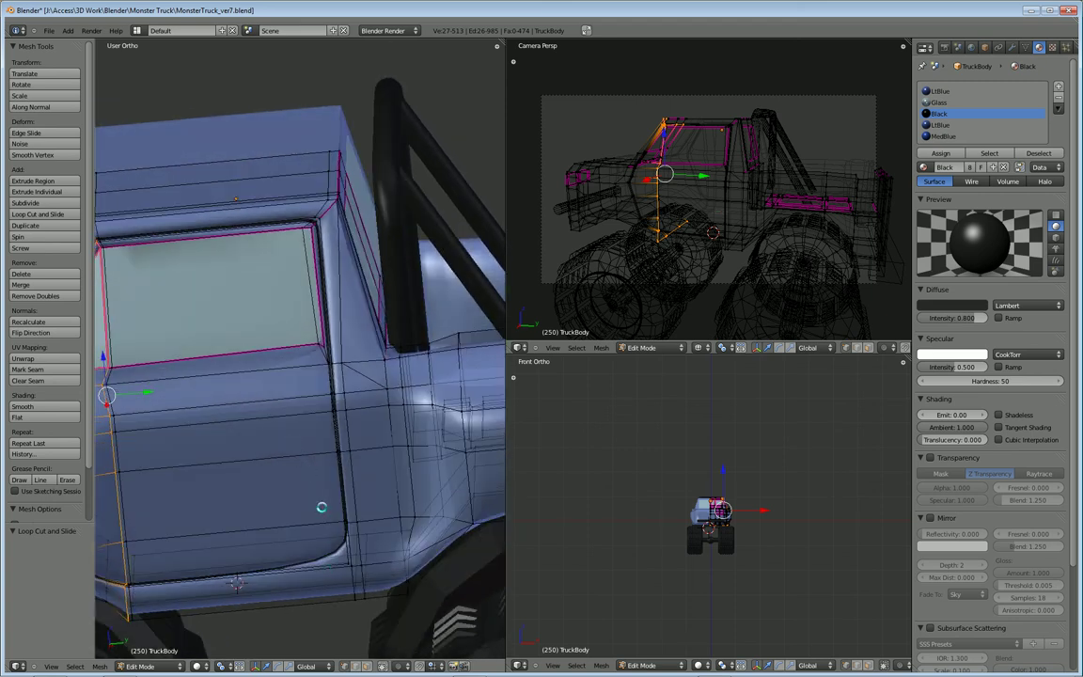
{"action": "key", "text": "ctrl+r"}
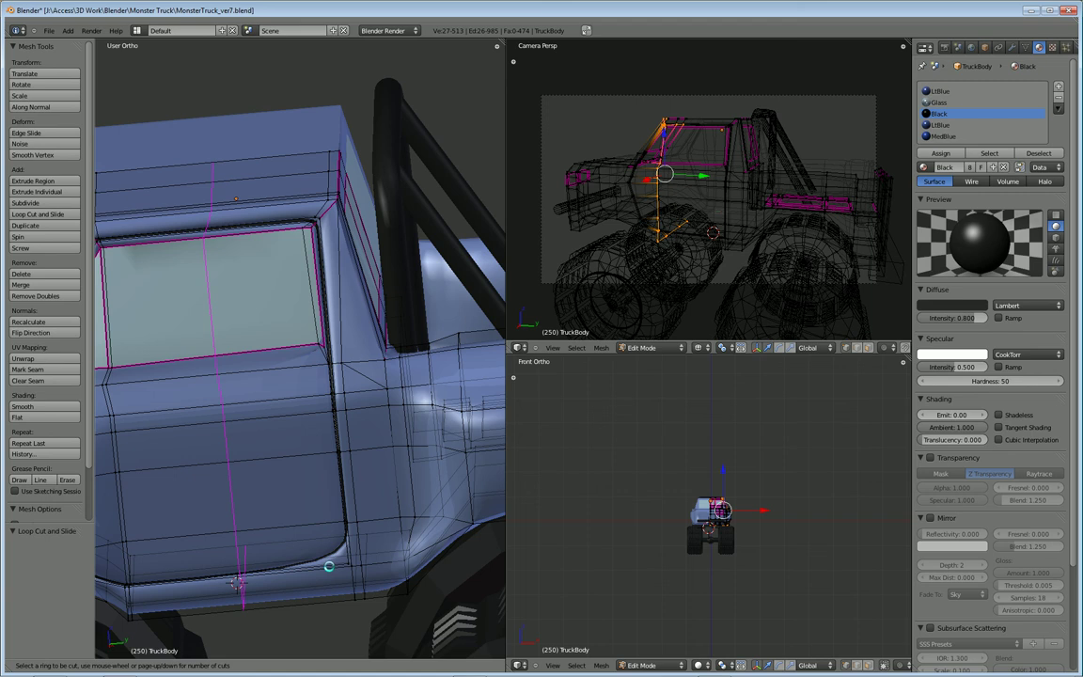
{"action": "left_click", "coordinate": [329, 567]}
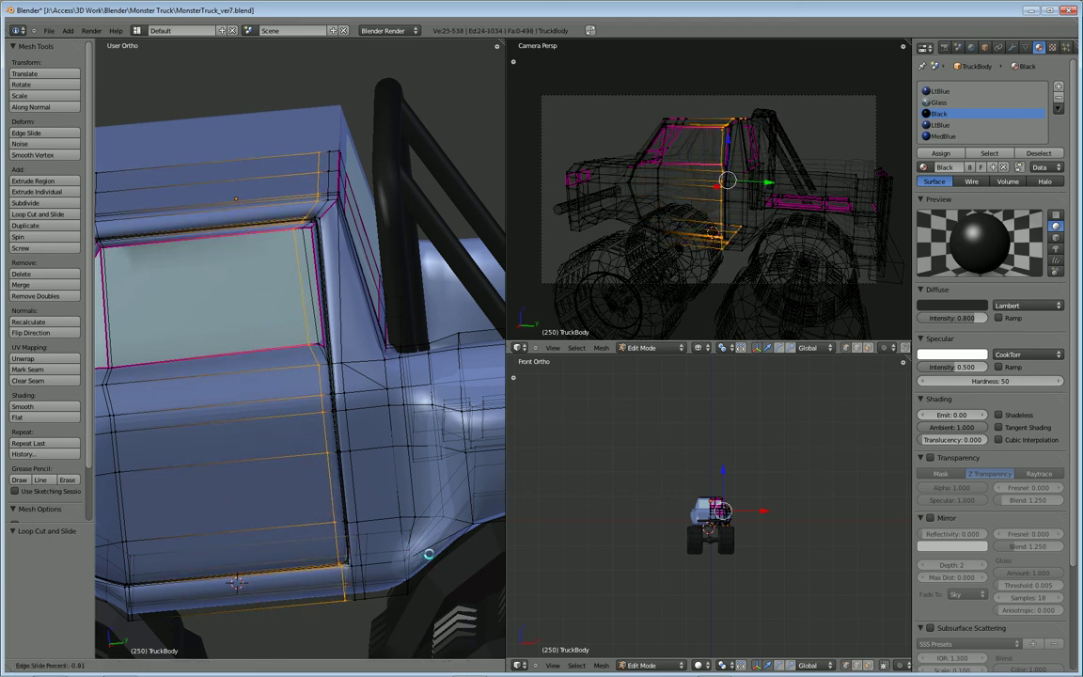
{"action": "left_click", "coordinate": [427, 555]}
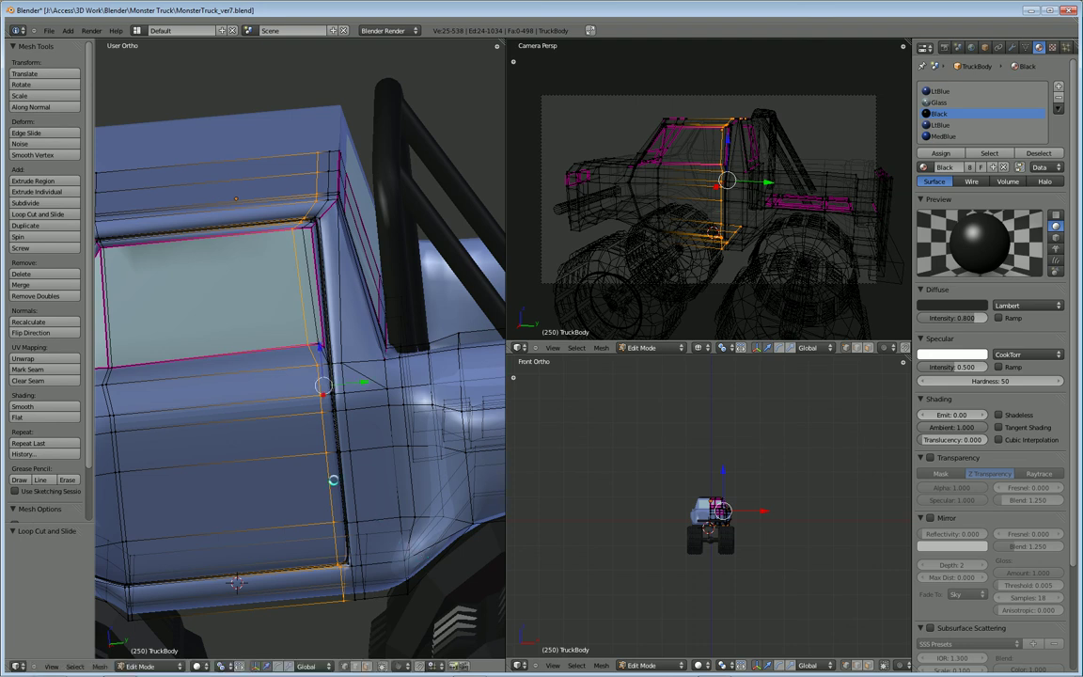
Delete the narrow triangular face just below the side window's lower rear corner
{"action": "scroll", "coordinate": [330, 448], "scroll_direction": "up", "scroll_amount": 3}
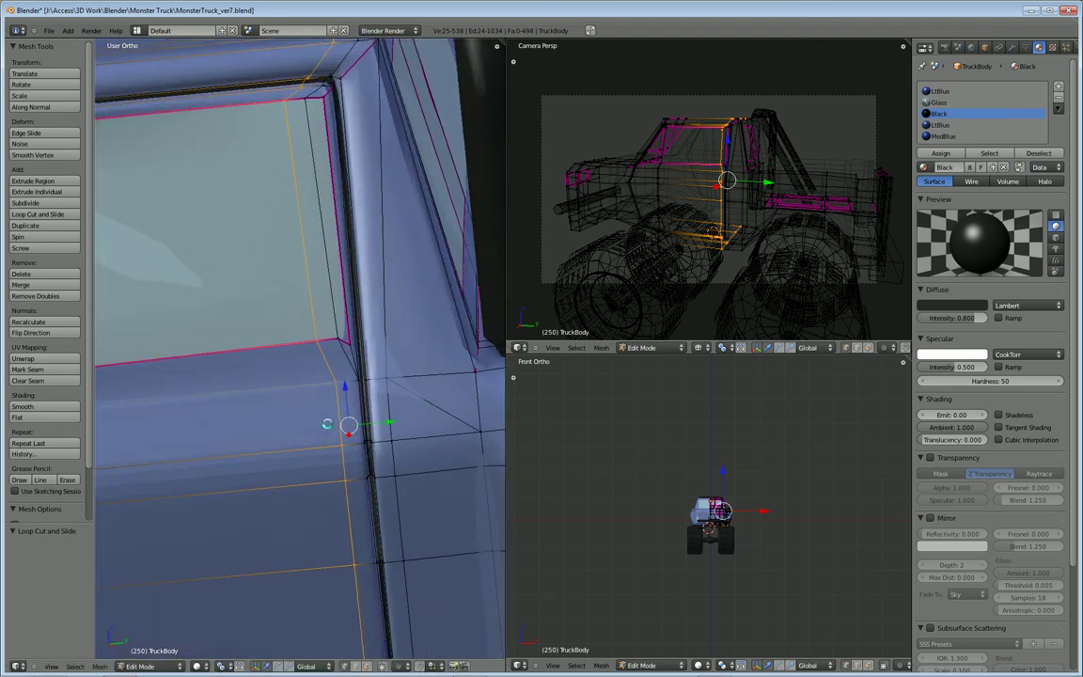
{"action": "scroll", "coordinate": [326, 424], "scroll_direction": "up", "scroll_amount": 3}
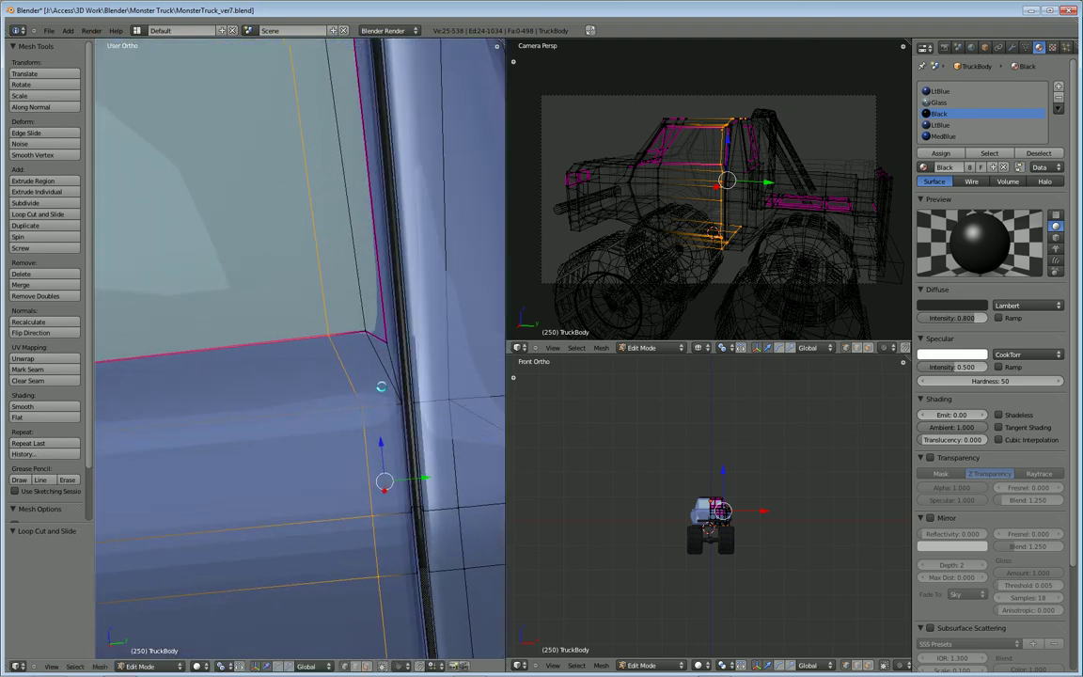
{"action": "key", "text": "a"}
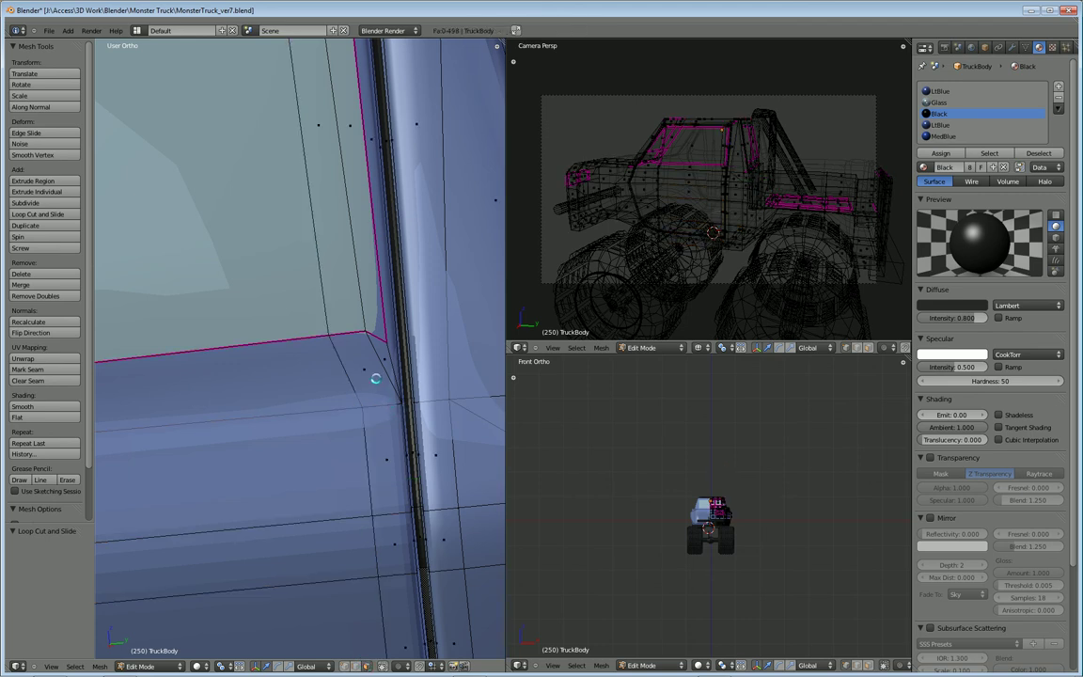
{"action": "right_click", "coordinate": [375, 362]}
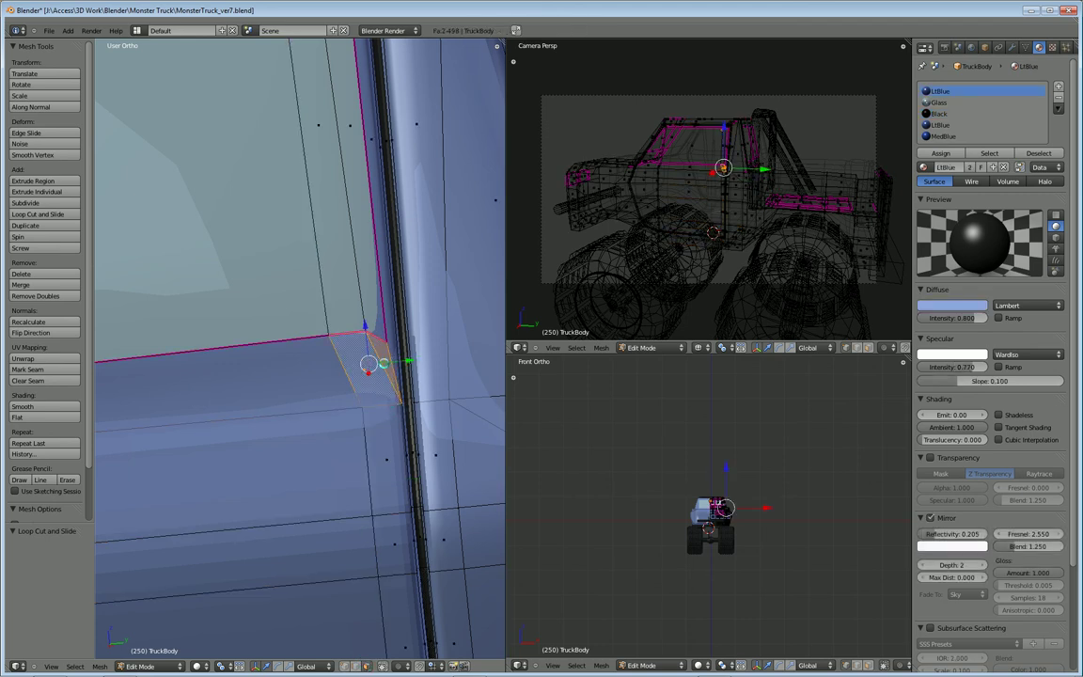
{"action": "right_click", "coordinate": [383, 358]}
{"action": "key", "text": "x"}
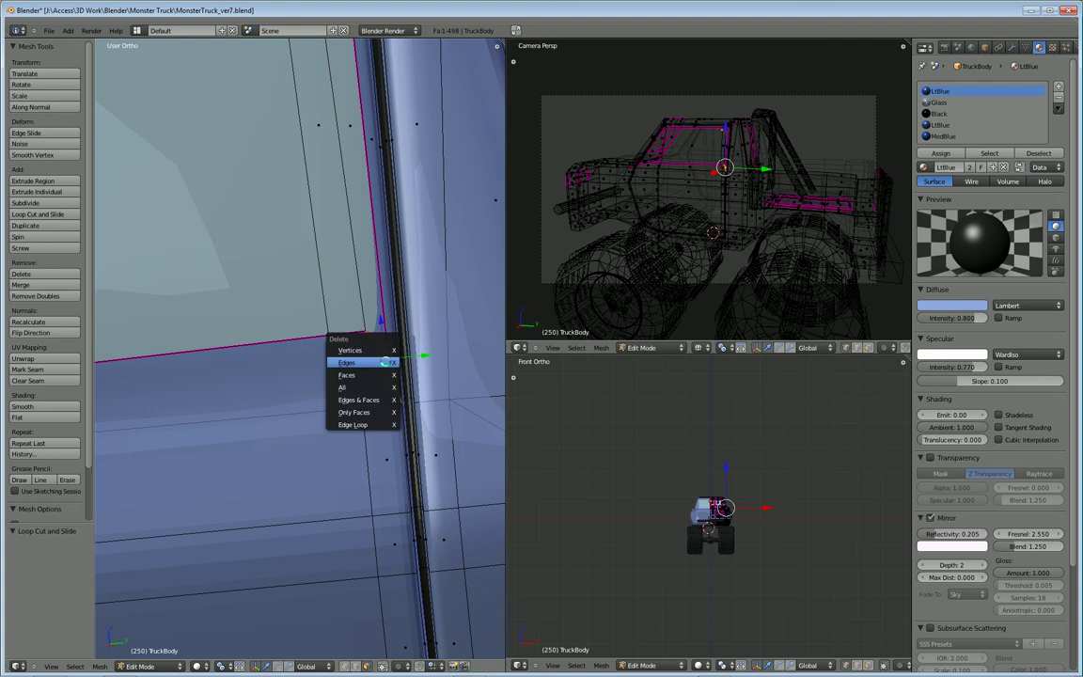
{"action": "left_click", "coordinate": [372, 375]}
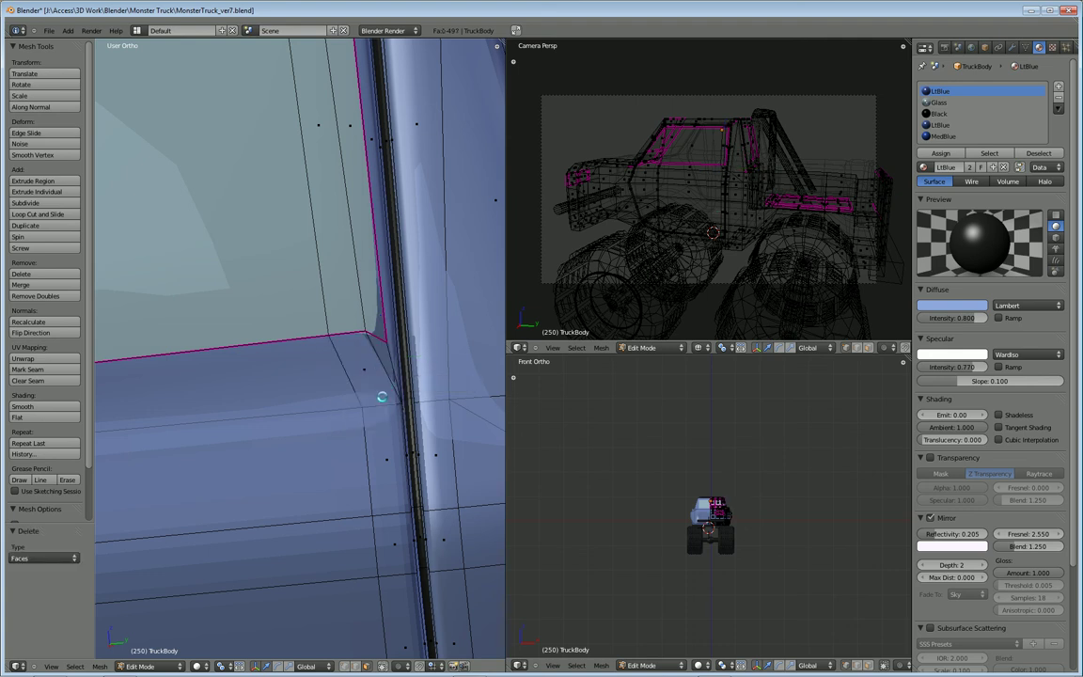
Merge the two neighbouring vertices at the side window's lower rear corner, using At Last
{"action": "scroll", "coordinate": [379, 387], "scroll_direction": "down", "scroll_amount": 5}
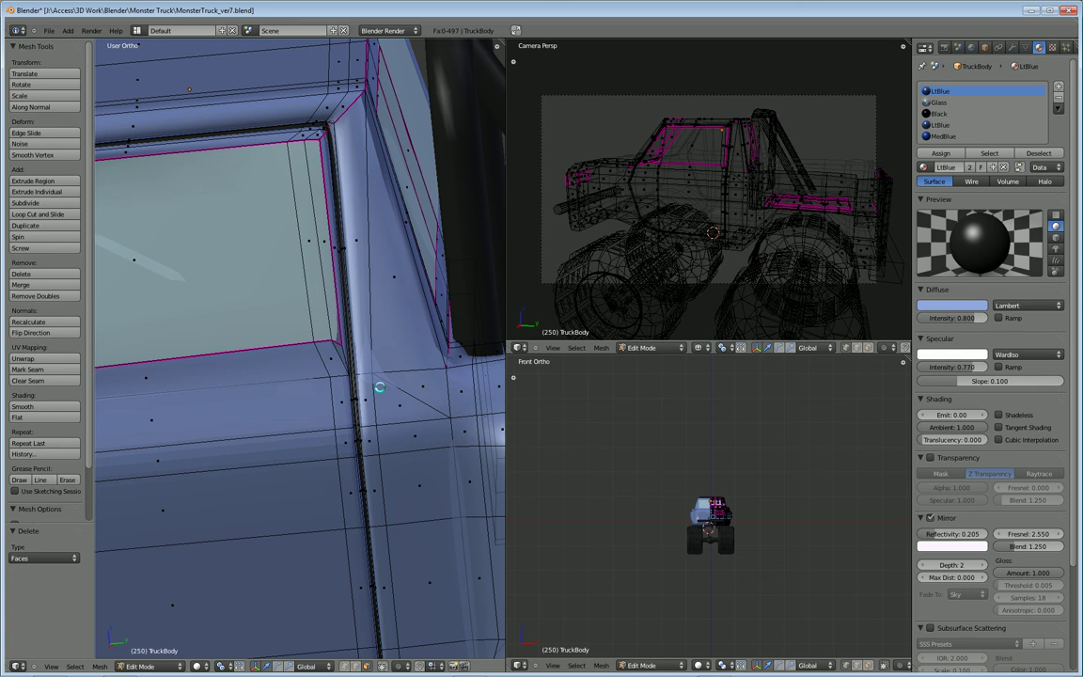
{"action": "key", "text": "KP_8"}
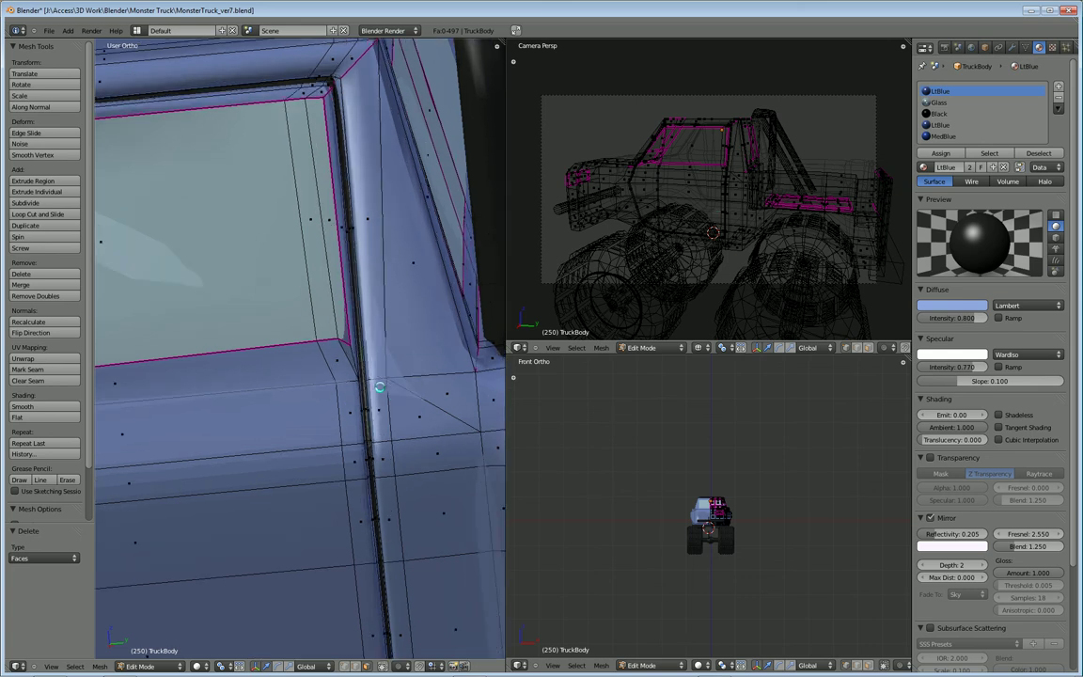
{"action": "key", "text": "KP_8"}
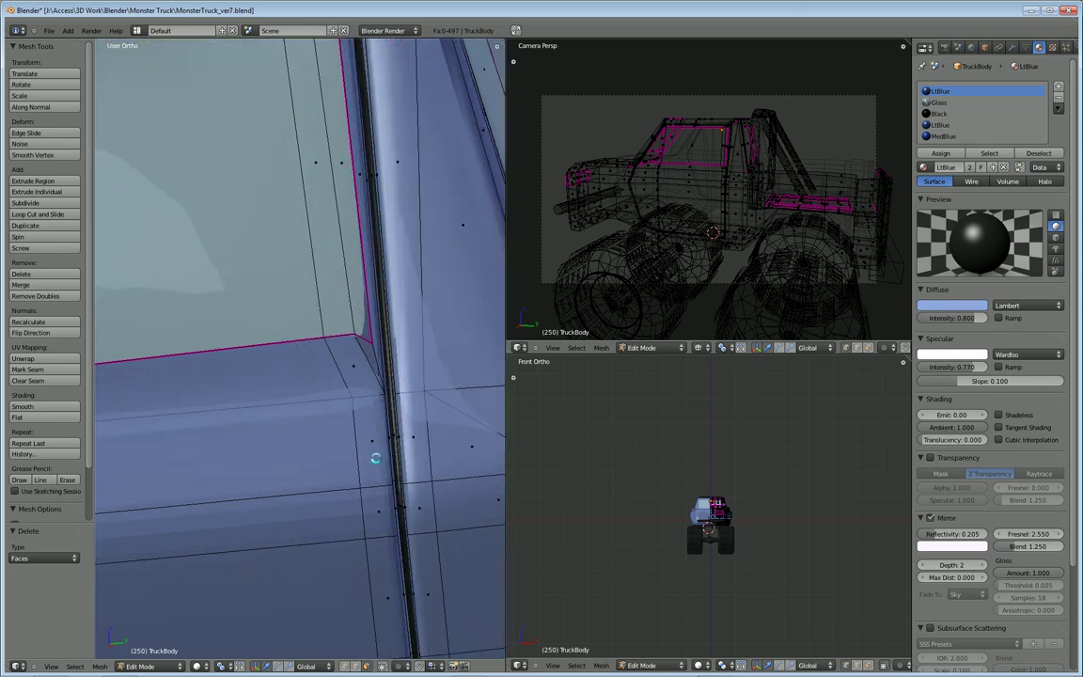
{"action": "left_click", "coordinate": [343, 665]}
{"action": "right_click", "coordinate": [352, 335]}
{"action": "right_click", "coordinate": [363, 340]}
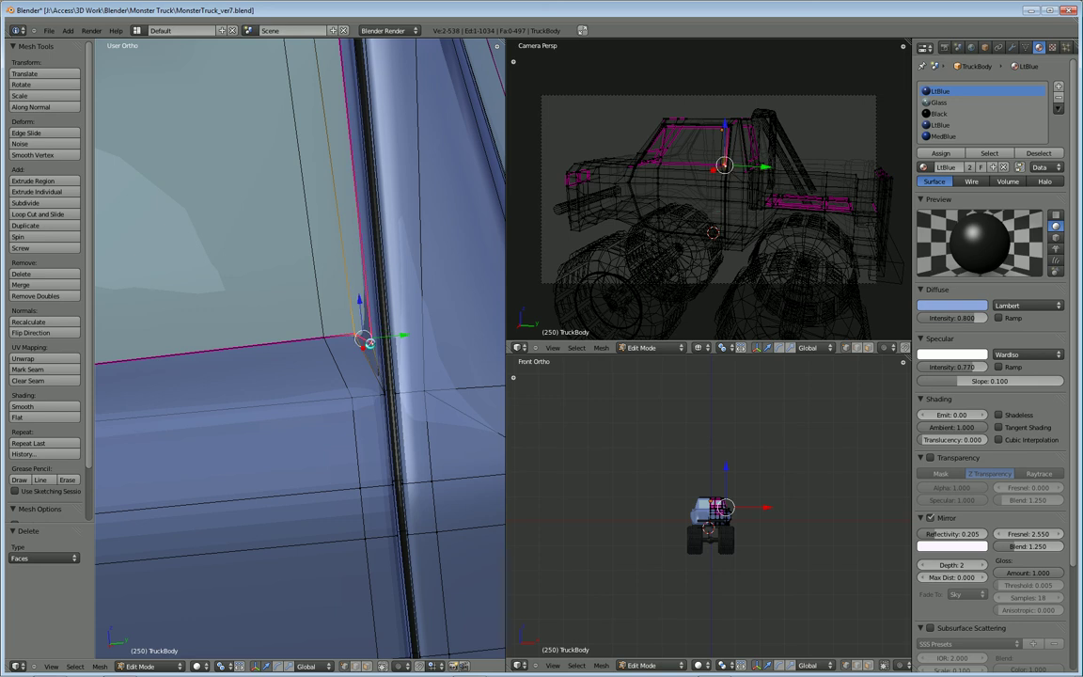
{"action": "key", "text": "alt+m"}
{"action": "left_click", "coordinate": [366, 331]}
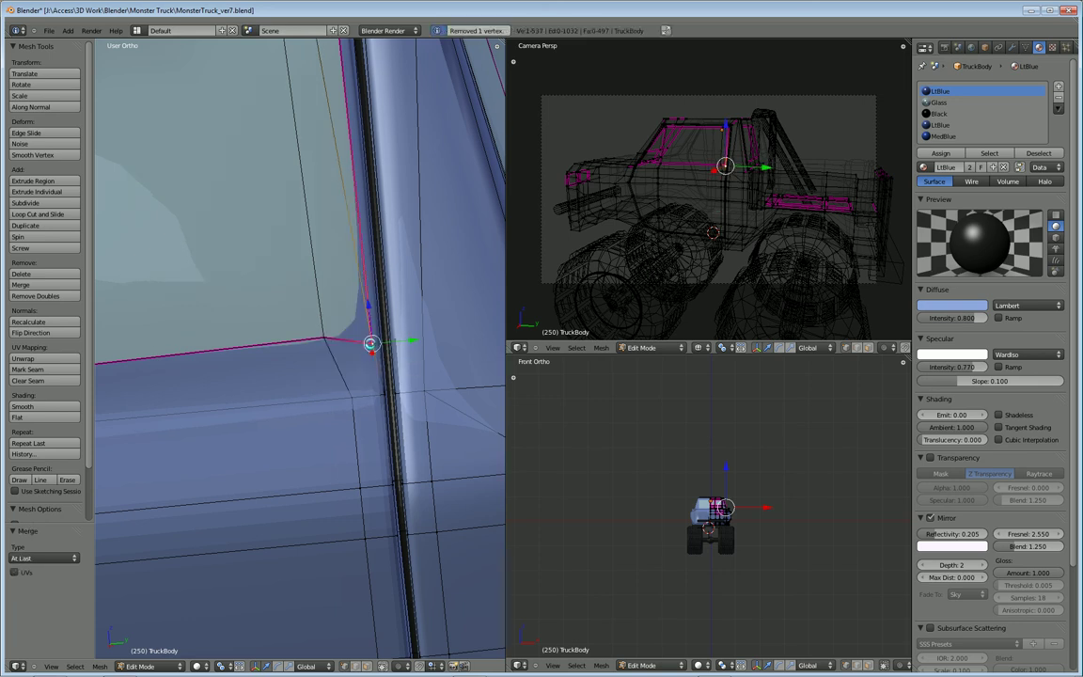
Merge the loop vertex on the window's top edge into the upper rear corner vertex, using At Last
{"action": "scroll", "coordinate": [362, 333], "scroll_direction": "up", "scroll_amount": 5, "text": "shift"}
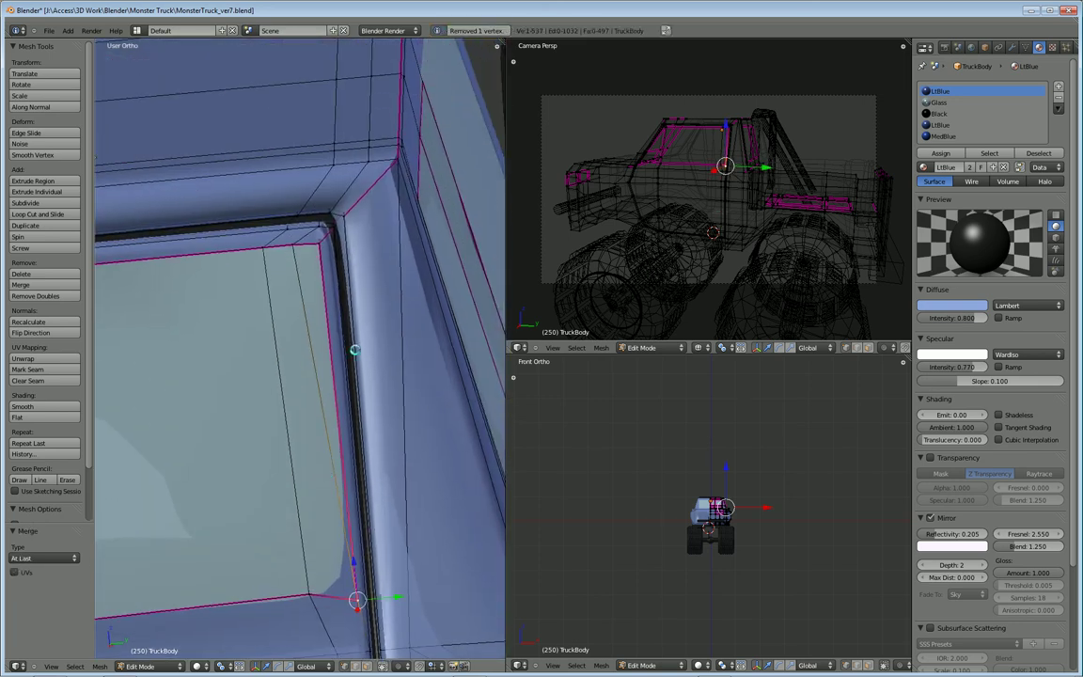
{"action": "scroll", "coordinate": [336, 265], "scroll_direction": "up", "scroll_amount": 2, "text": "shift"}
{"action": "right_click", "coordinate": [291, 353]}
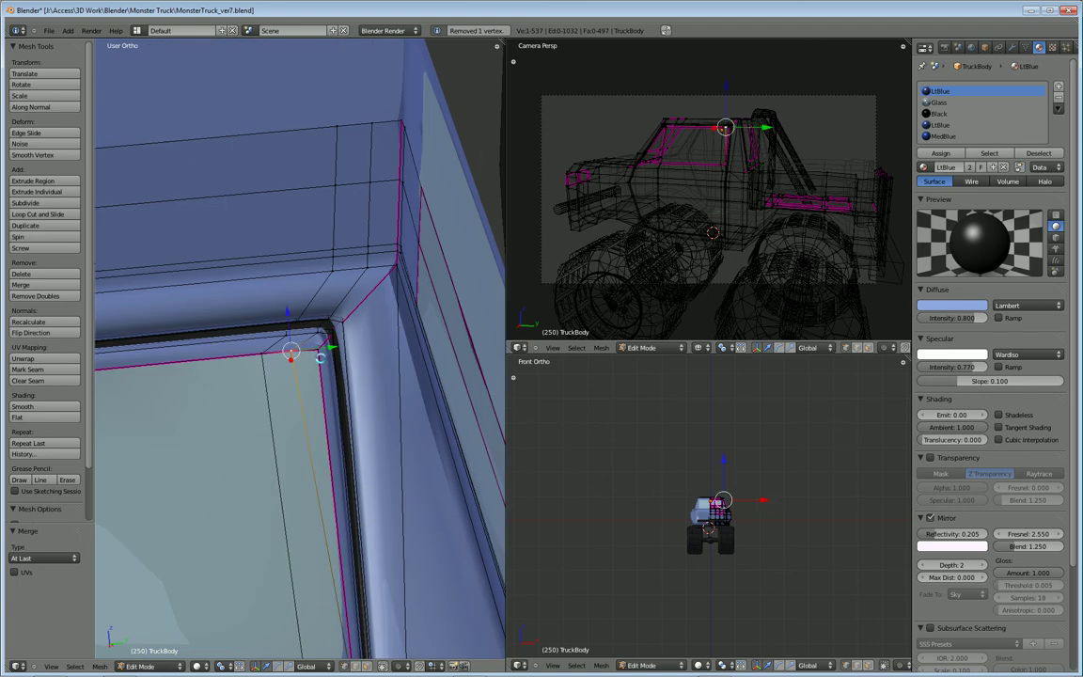
{"action": "right_click", "coordinate": [316, 355], "text": "shift"}
{"action": "key", "text": "alt+m"}
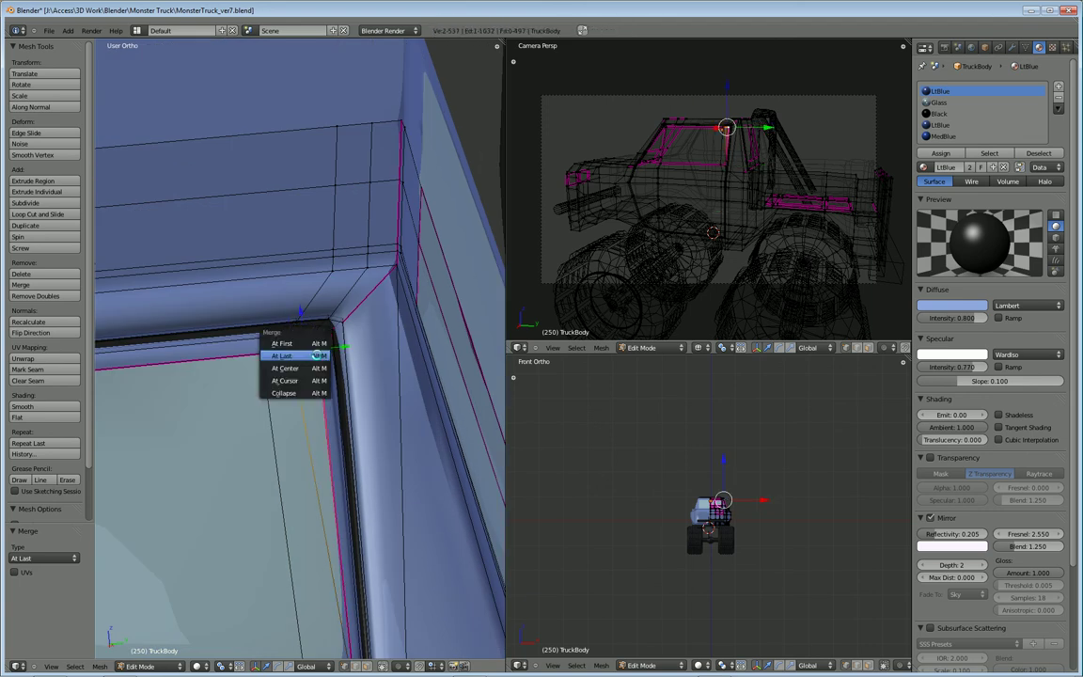
{"action": "left_click", "coordinate": [301, 344]}
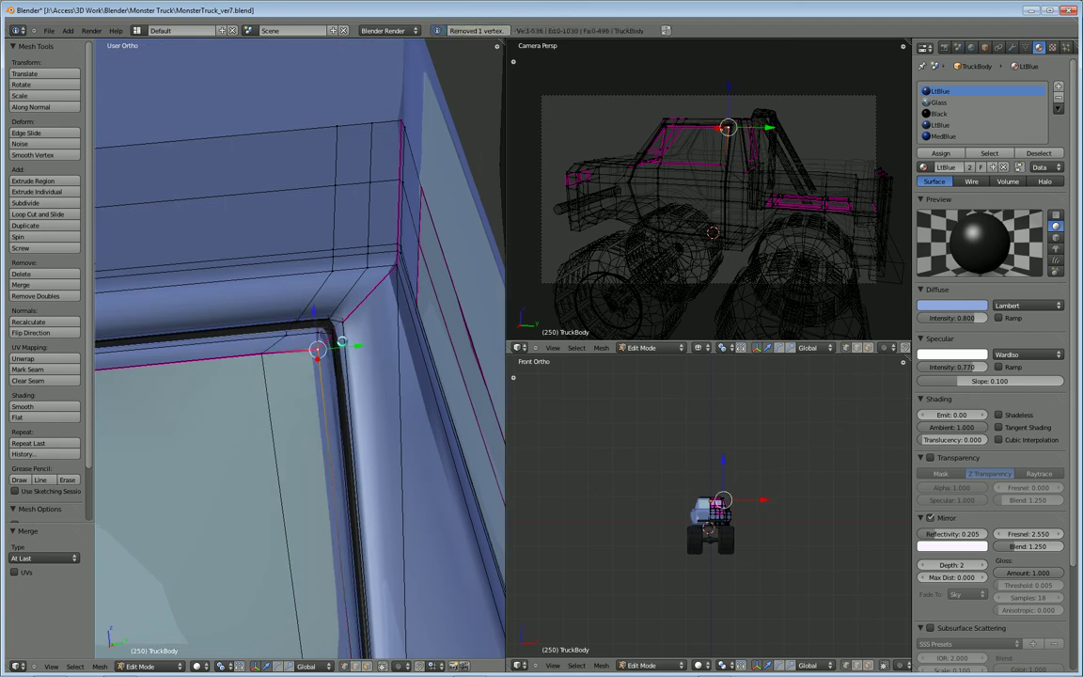
Move the two edge loop vertices on the window's upper frame 1.599 along Y toward the rear corner
{"action": "middle_click_drag", "start_coordinate": [338, 337], "coordinate": [321, 415]}
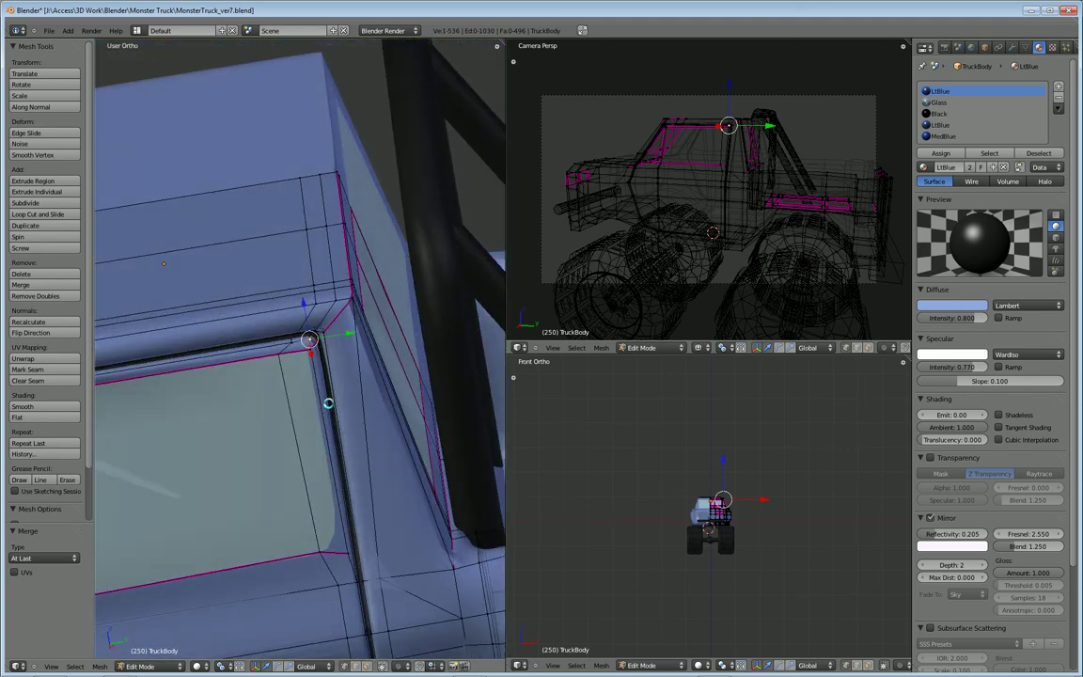
{"action": "middle_click_drag", "start_coordinate": [328, 401], "coordinate": [336, 377]}
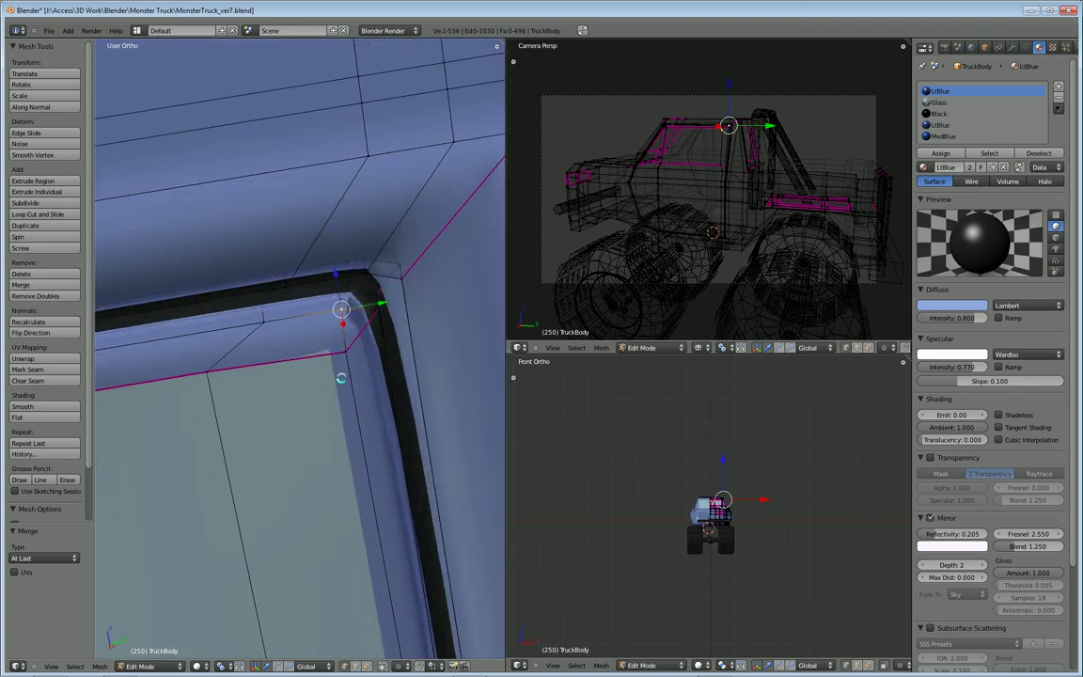
{"action": "middle_click_drag", "start_coordinate": [374, 268], "coordinate": [402, 247]}
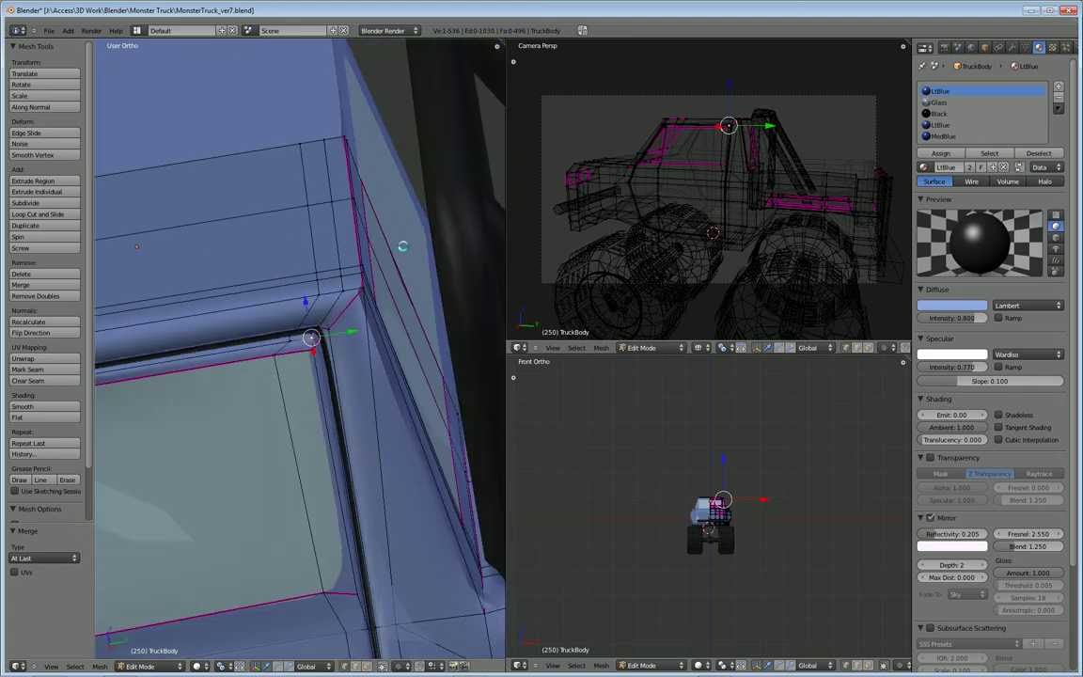
{"action": "middle_click_drag", "start_coordinate": [279, 432], "coordinate": [310, 449]}
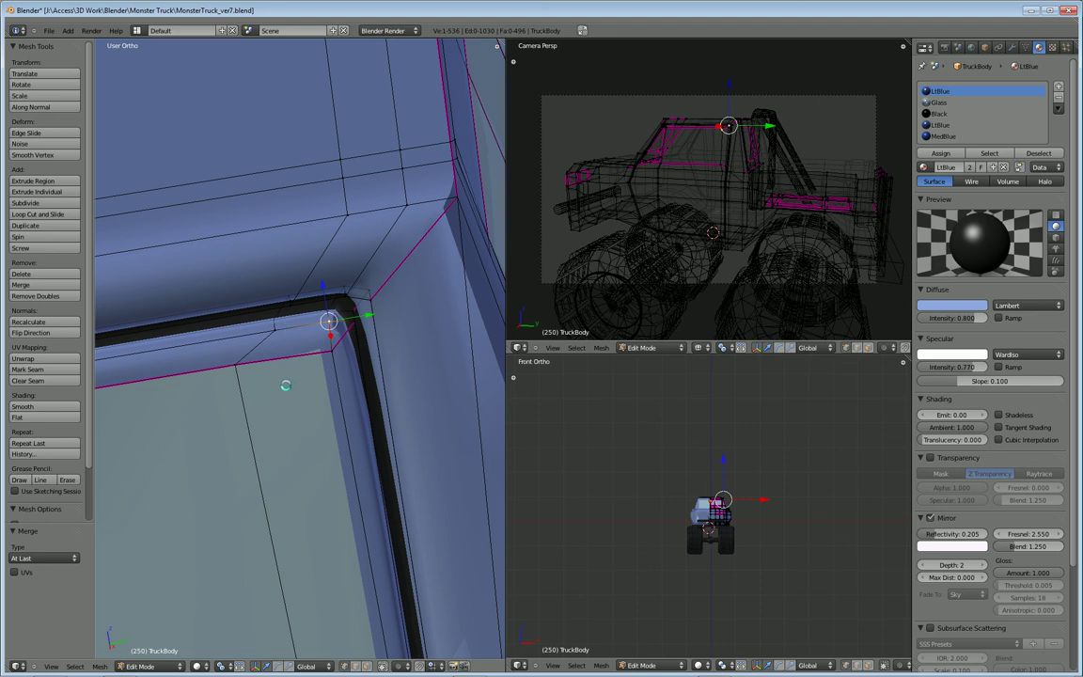
{"action": "key", "text": "shift+v"}
{"action": "key", "text": "g"}
{"action": "key", "text": "y"}
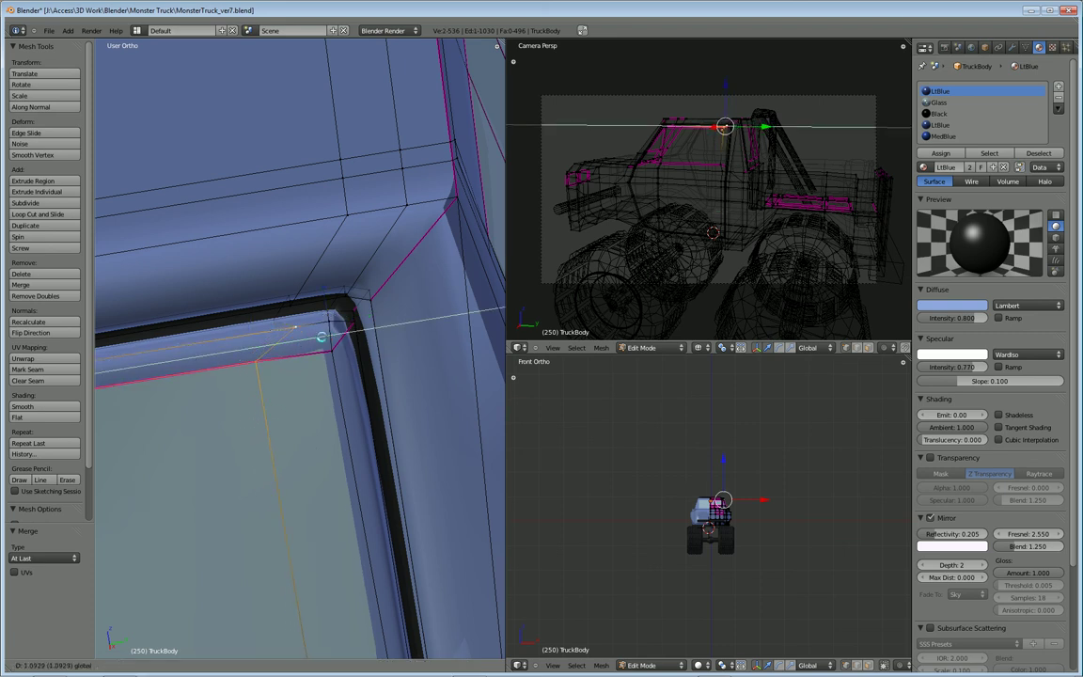
{"action": "left_click", "coordinate": [263, 319]}
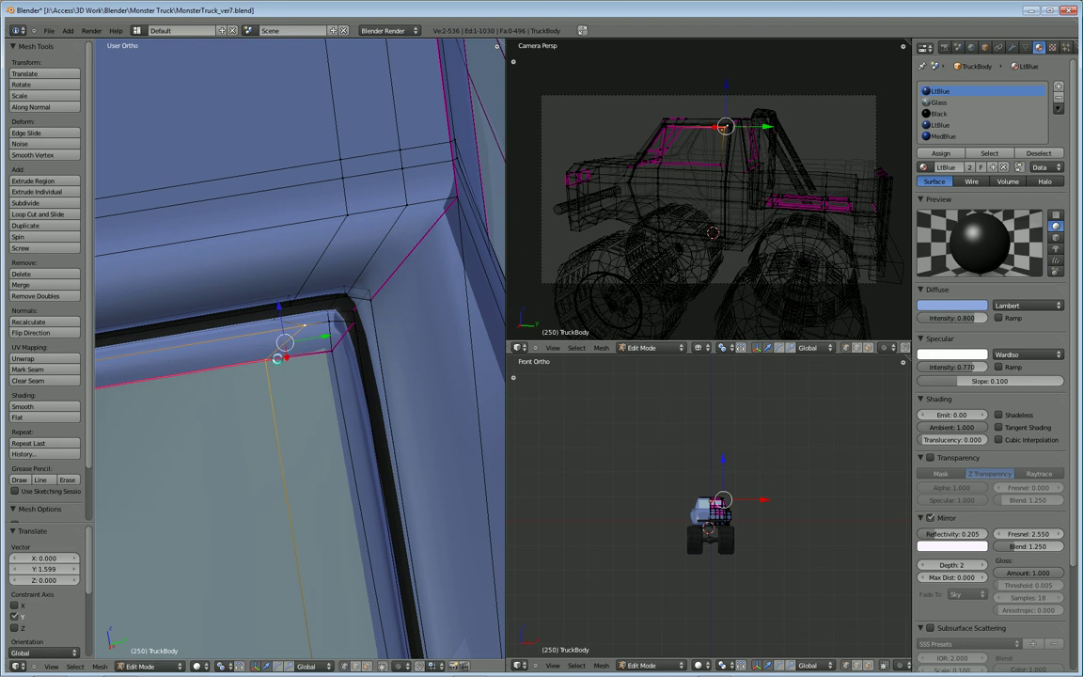
Move the two upper window-frame loop vertices 0.565 along Y, and the glass-edge loop vertex 2.037 along Y toward the rear corner
{"action": "key", "text": "g"}
{"action": "key", "text": "y"}
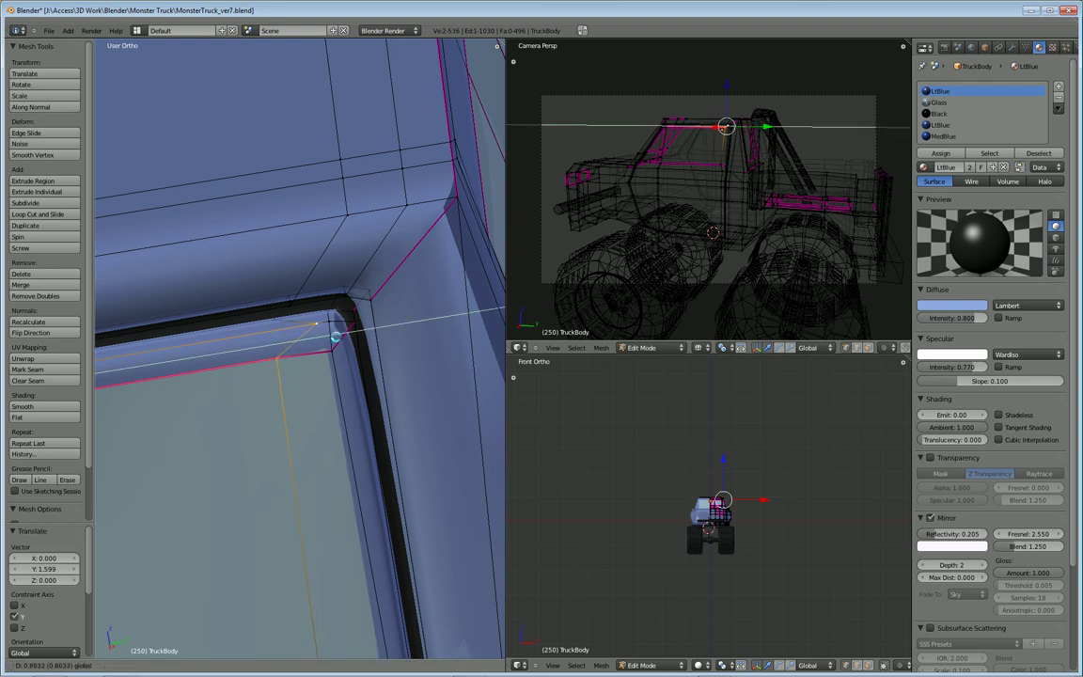
{"action": "left_click", "coordinate": [266, 365]}
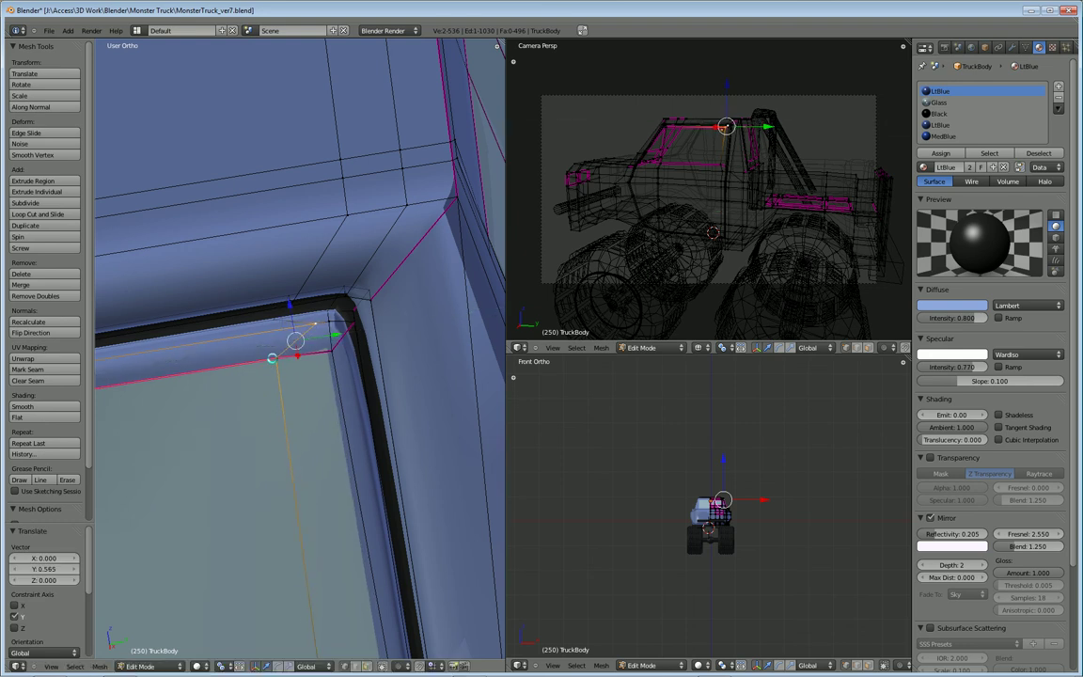
{"action": "key", "text": "g"}
{"action": "key", "text": "y"}
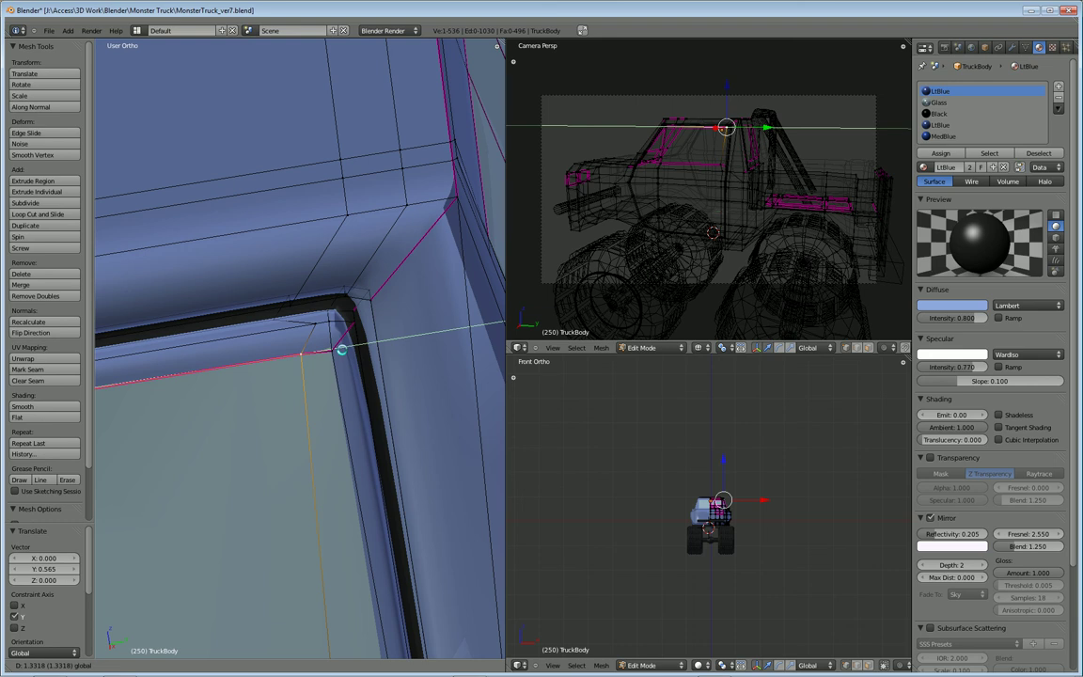
{"action": "left_click", "coordinate": [349, 349]}
Move the loop vertex at the glass's lower rear corner 2.771 along Y, and the vertex just below it 0.711 along Y
{"action": "scroll", "coordinate": [331, 384], "scroll_direction": "down", "scroll_amount": 6}
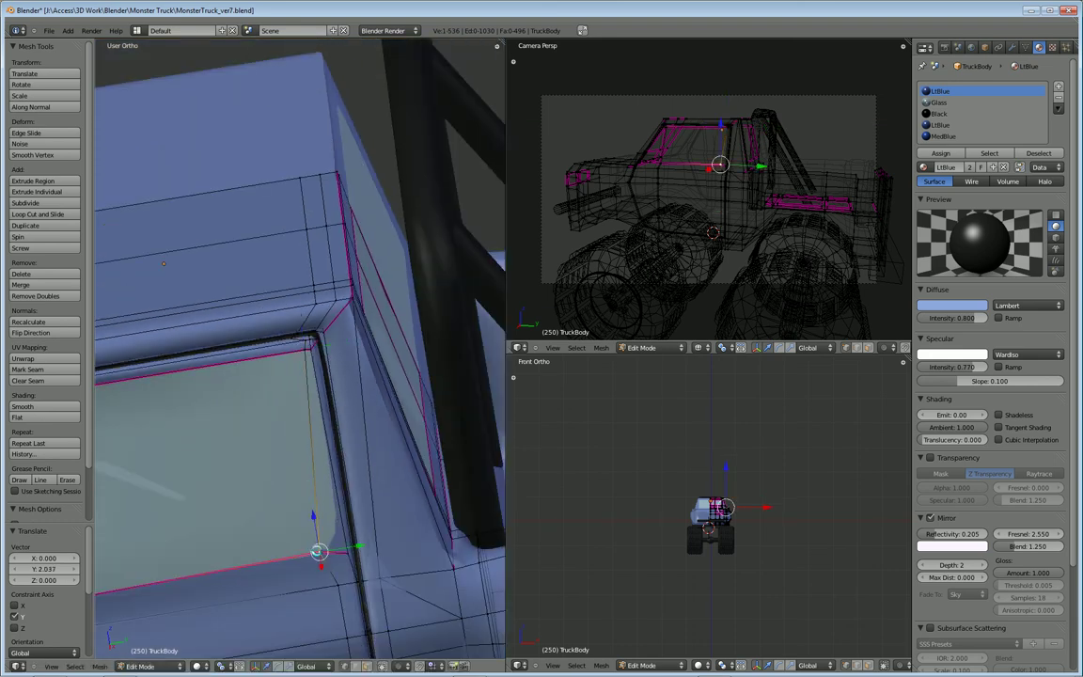
{"action": "key", "text": "g"}
{"action": "key", "text": "y"}
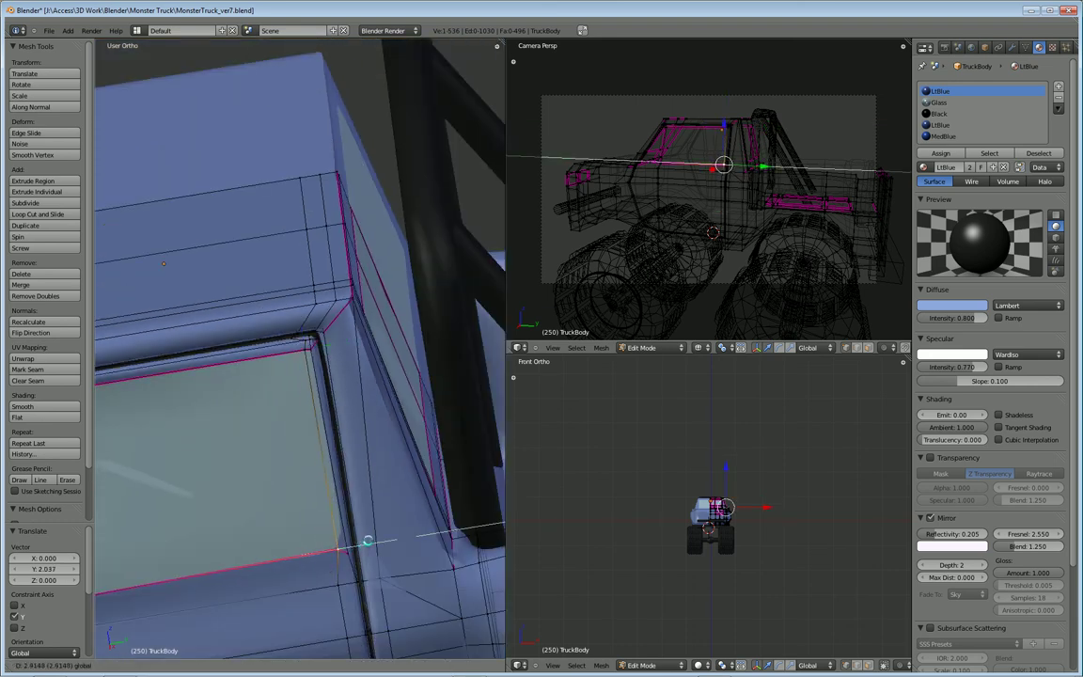
{"action": "left_click", "coordinate": [340, 587]}
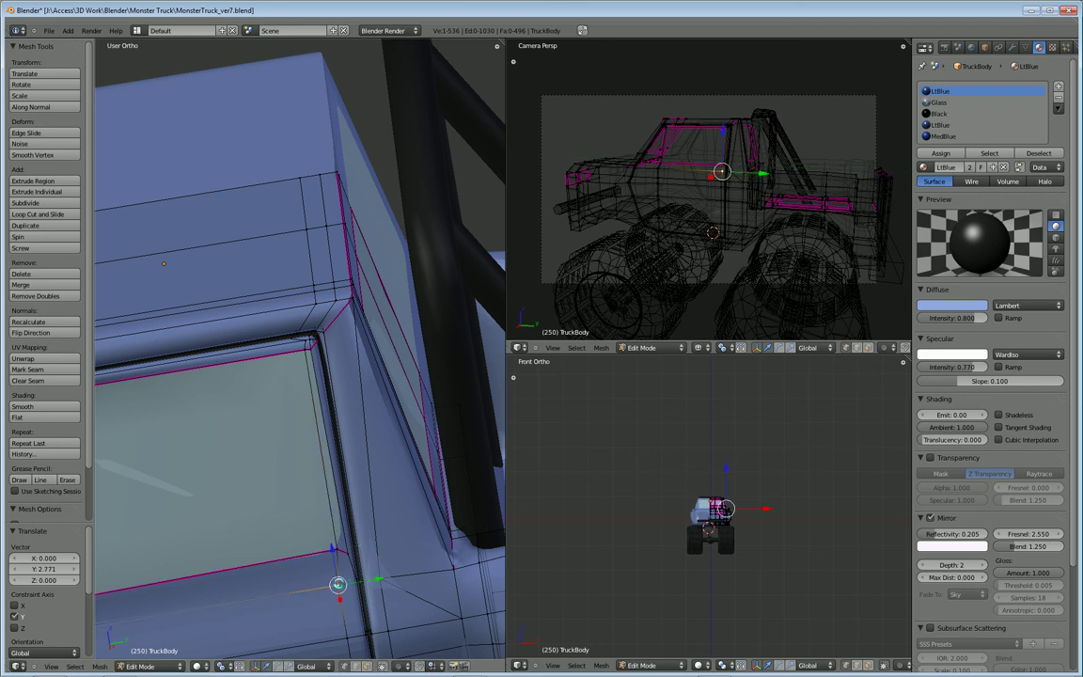
{"action": "key", "text": "g"}
{"action": "key", "text": "y"}
{"action": "left_click", "coordinate": [364, 580]}
Examine the reshaped upper and lower rear corners of the side window from several angles, close up and from afar
{"action": "scroll", "coordinate": [301, 569], "scroll_direction": "down", "scroll_amount": 3}
{"action": "middle_click_drag", "start_coordinate": [205, 455], "coordinate": [329, 338]}
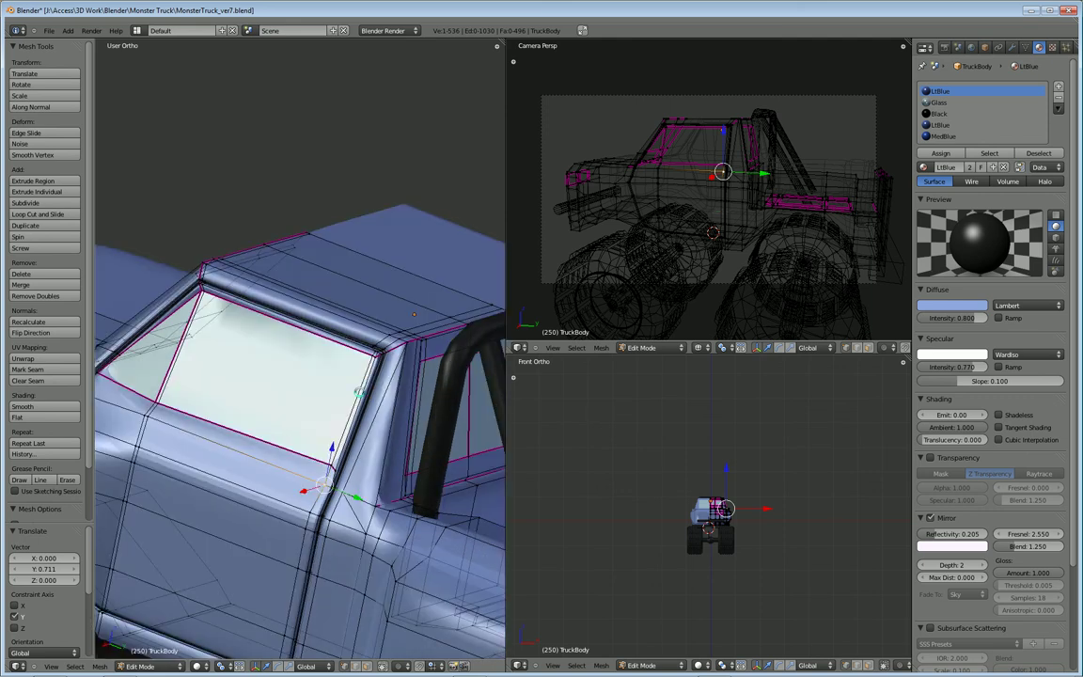
{"action": "middle_click_drag", "start_coordinate": [301, 466], "coordinate": [424, 436]}
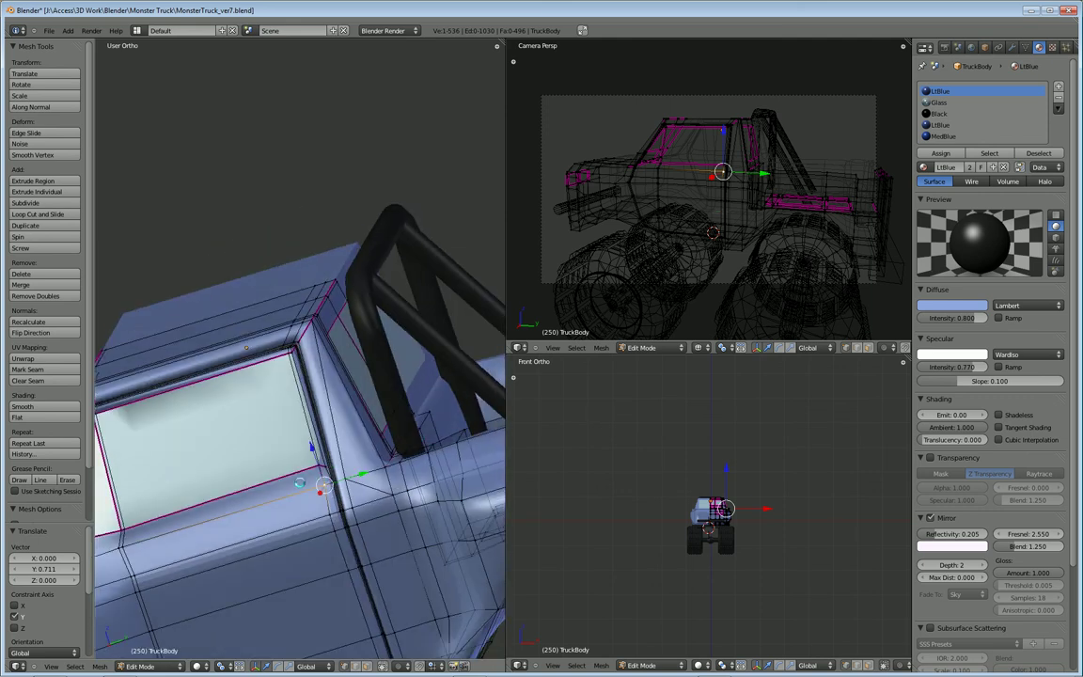
{"action": "scroll", "coordinate": [328, 503], "scroll_direction": "up", "scroll_amount": 3}
{"action": "middle_click_drag", "start_coordinate": [302, 416], "coordinate": [336, 545]}
{"action": "scroll", "coordinate": [336, 548], "scroll_direction": "up", "scroll_amount": 4}
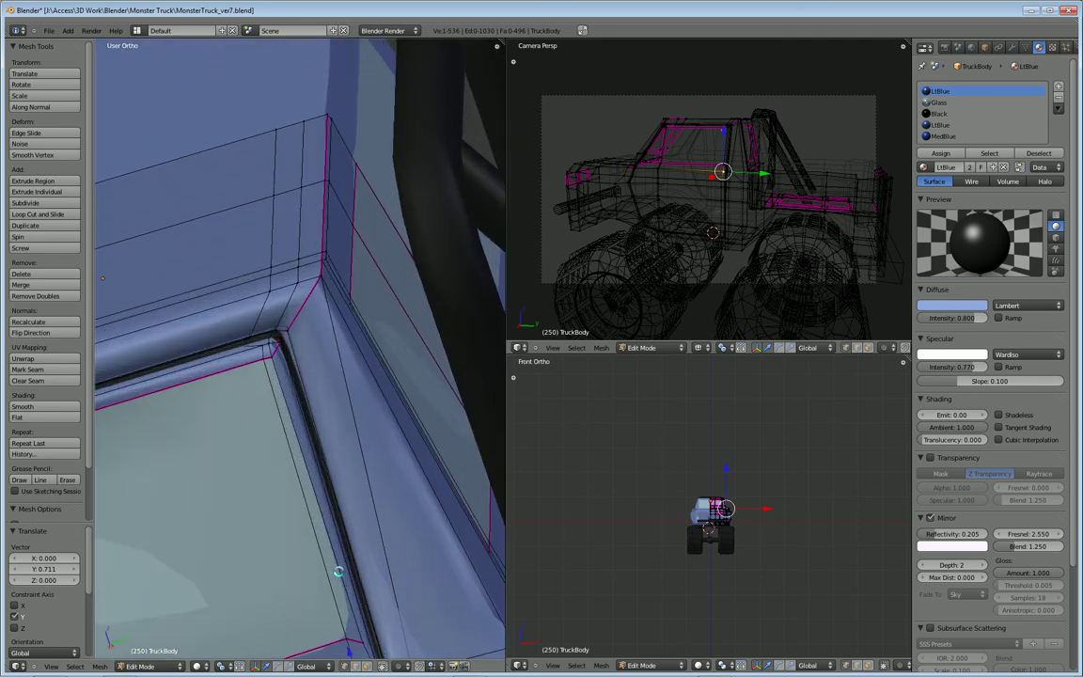
{"action": "scroll", "coordinate": [313, 583], "scroll_direction": "down", "scroll_amount": 4}
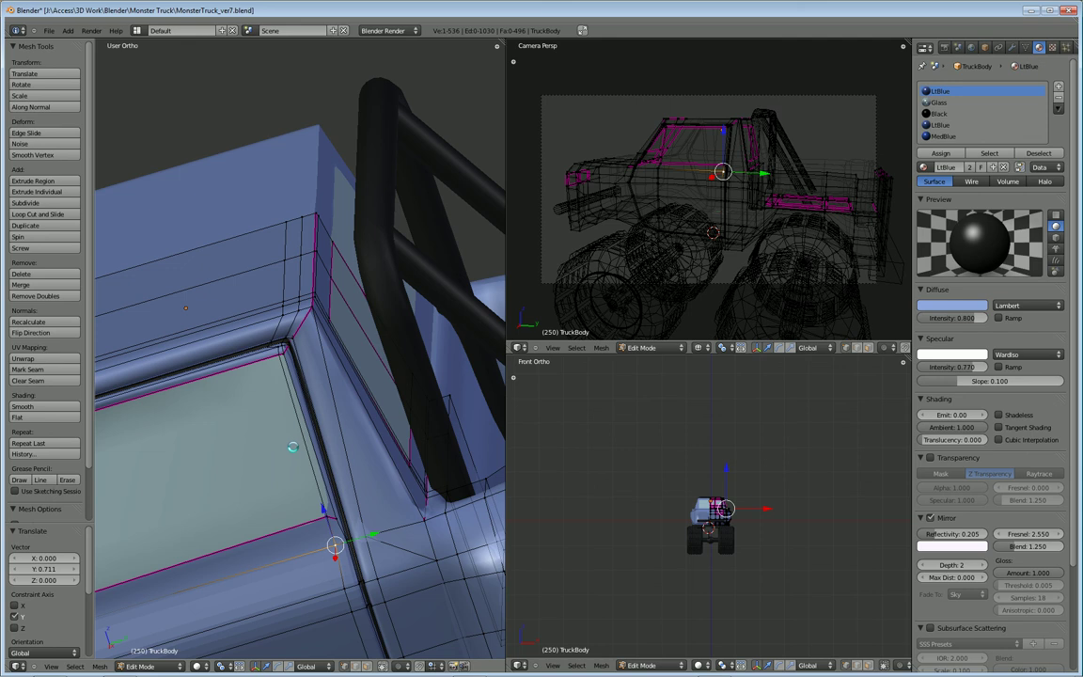
{"action": "scroll", "coordinate": [320, 489], "scroll_direction": "up", "scroll_amount": 4}
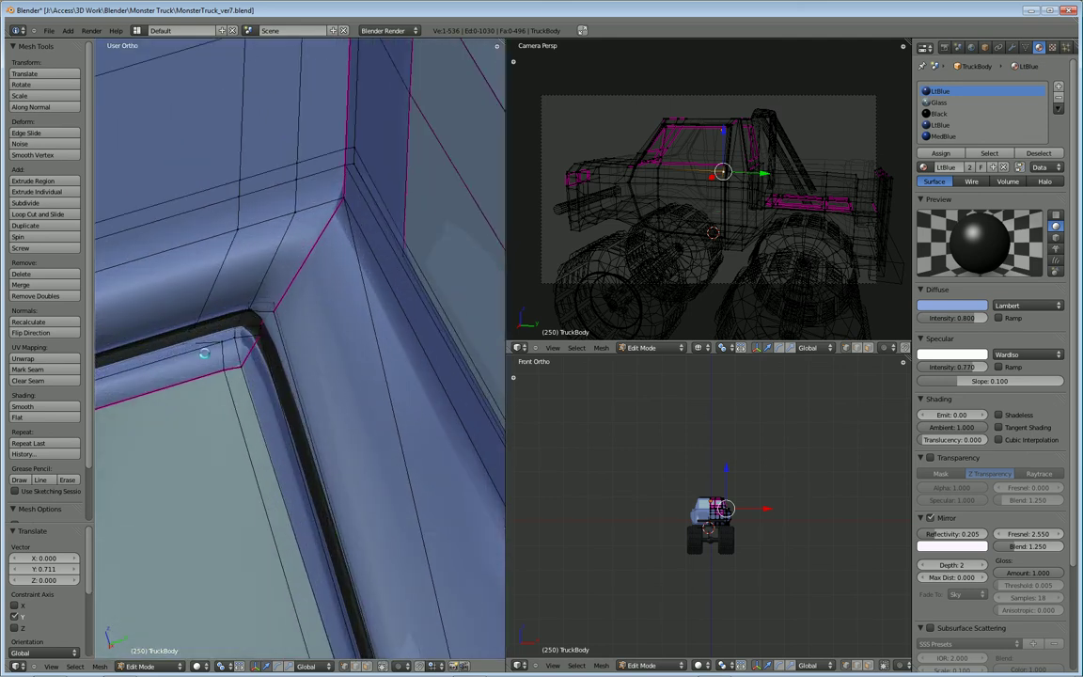
{"action": "middle_click_drag", "start_coordinate": [200, 348], "coordinate": [247, 364]}
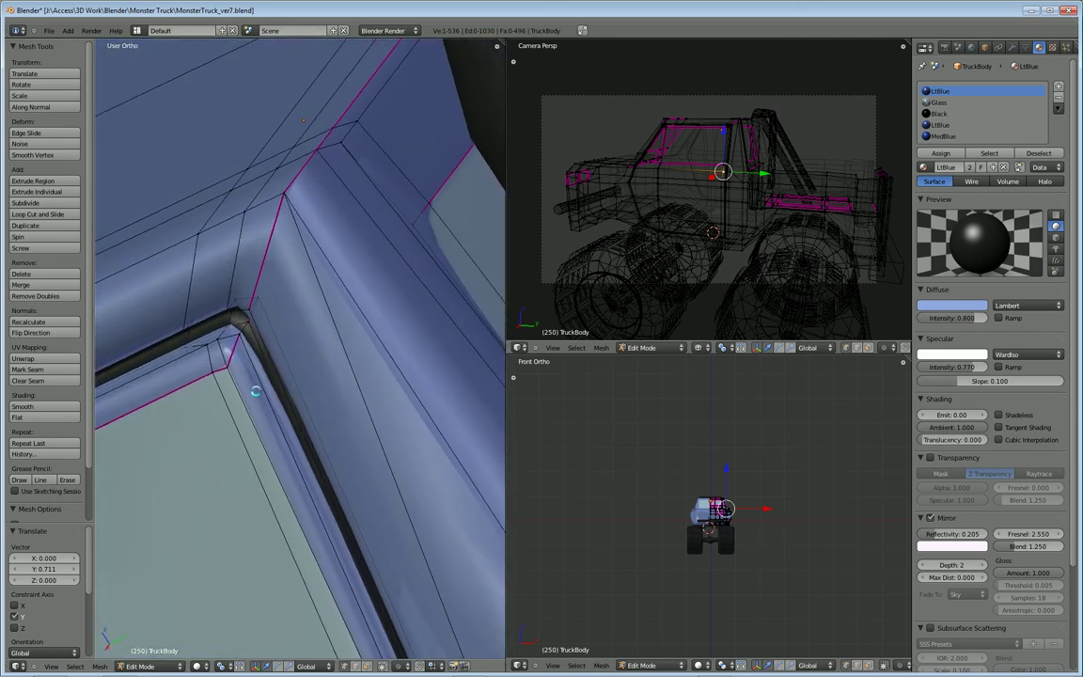
{"action": "scroll", "coordinate": [250, 396], "scroll_direction": "down", "scroll_amount": 6}
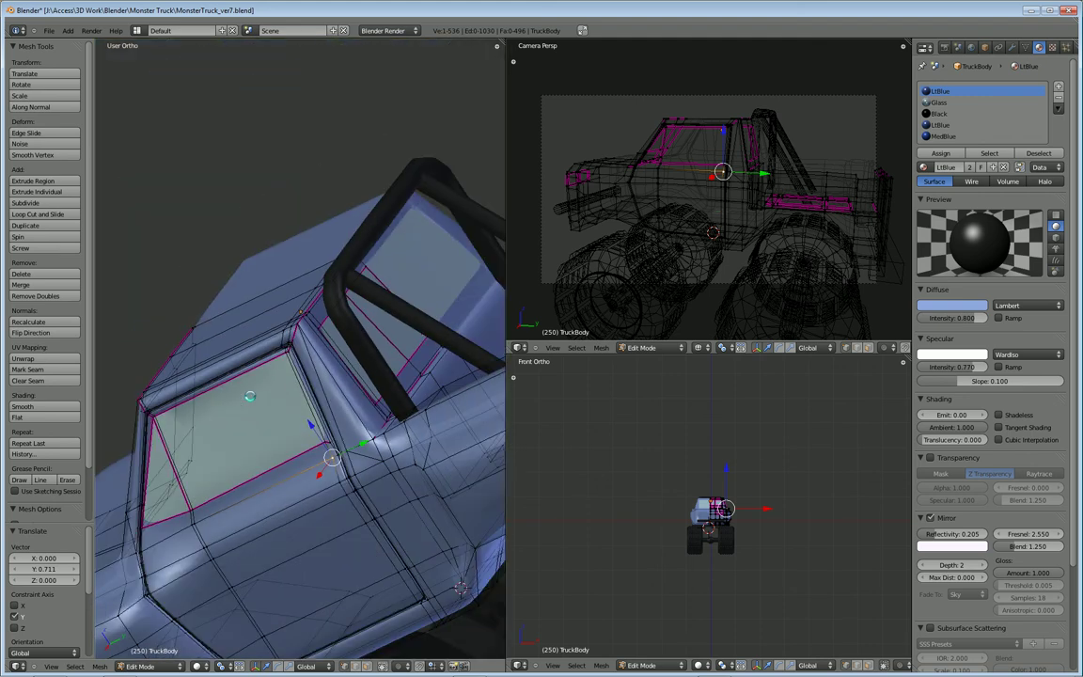
Render the camera view and check the shading of the door panel and side window corners
{"action": "key", "text": "F12"}
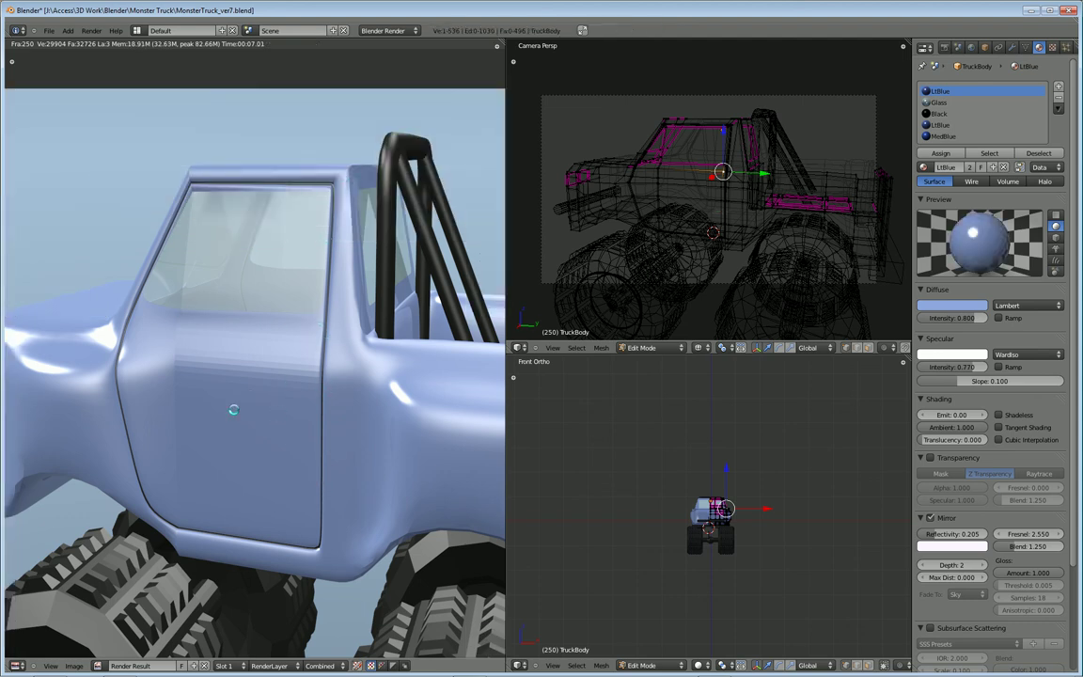
{"action": "key", "text": "Escape"}
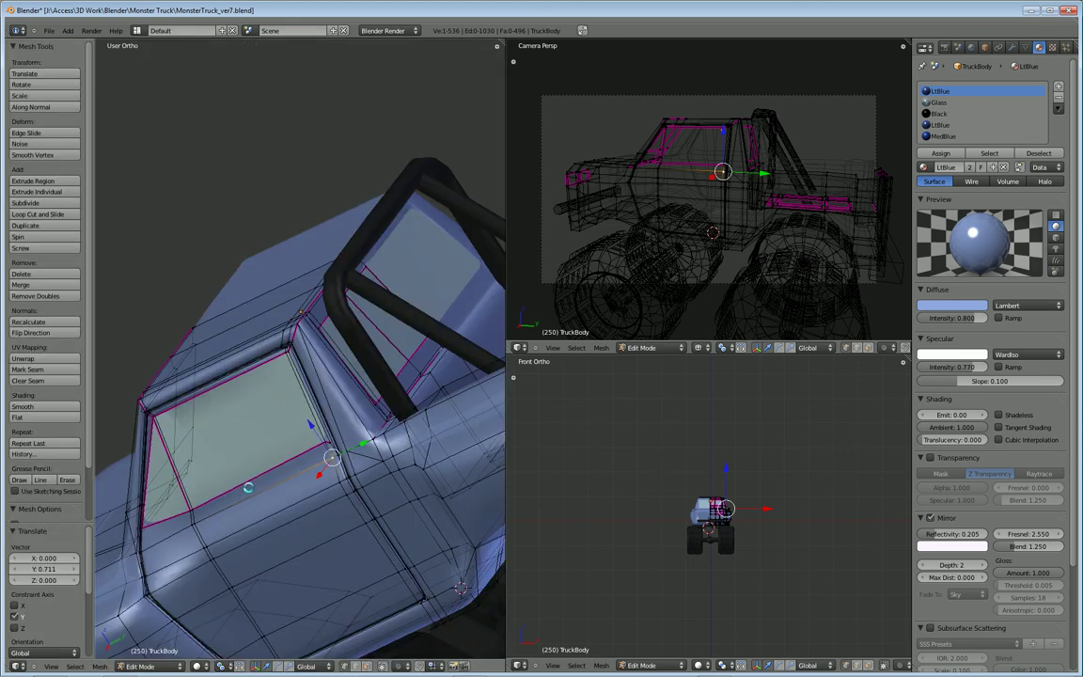
{"action": "key", "text": "F12"}
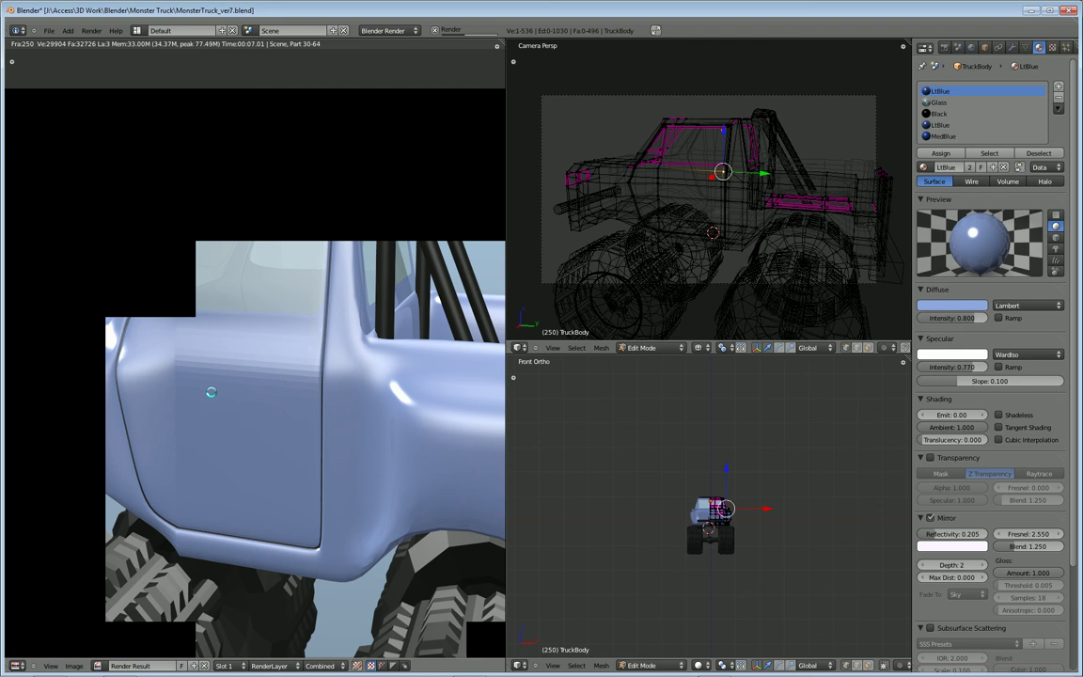
{"action": "key", "text": "Escape"}
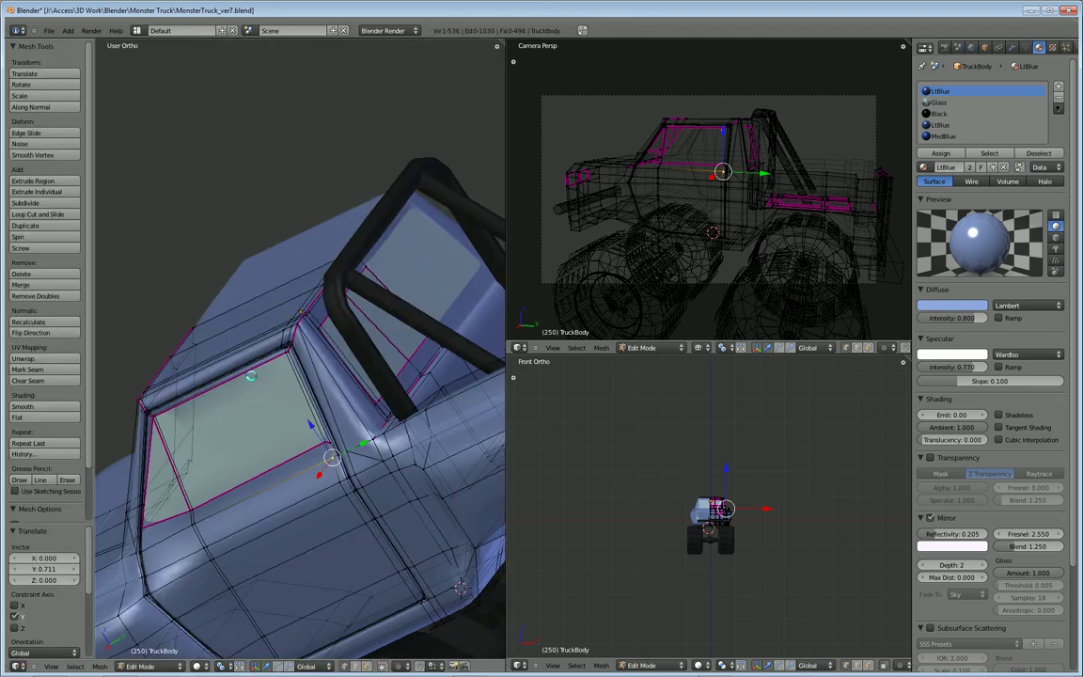
{"action": "middle_click_drag", "start_coordinate": [159, 557], "coordinate": [167, 444]}
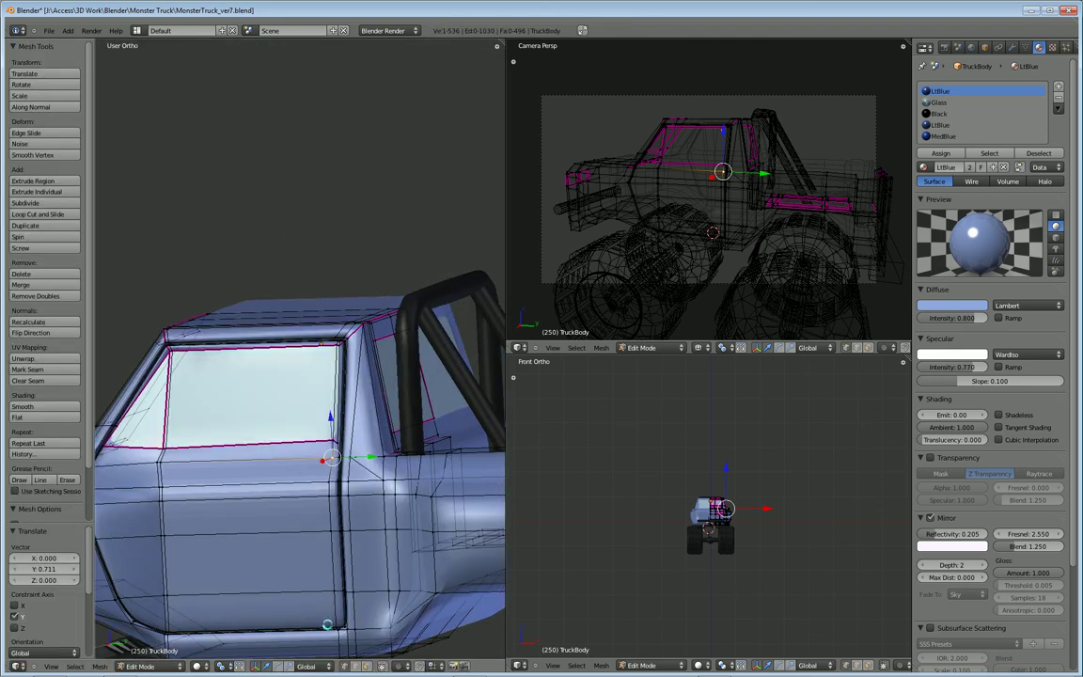
{"action": "left_click", "coordinate": [369, 666]}
{"action": "left_click", "coordinate": [255, 585]}
{"action": "left_click", "coordinate": [253, 564]}
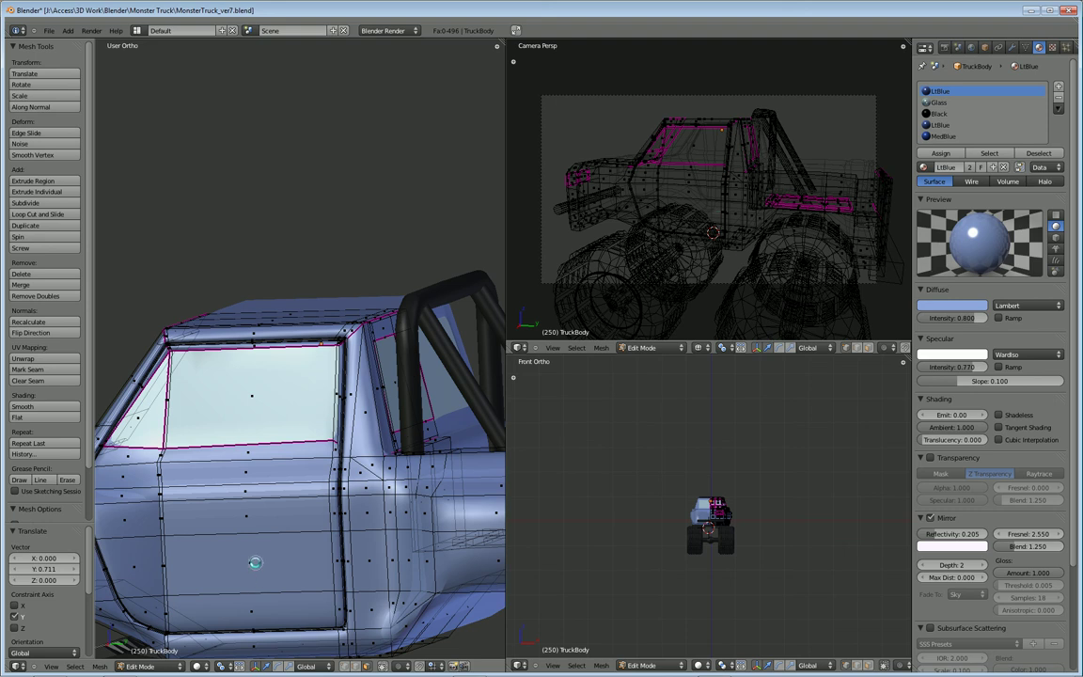
{"action": "left_click", "coordinate": [261, 543]}
{"action": "key", "text": "a"}
{"action": "left_click", "coordinate": [268, 497]}
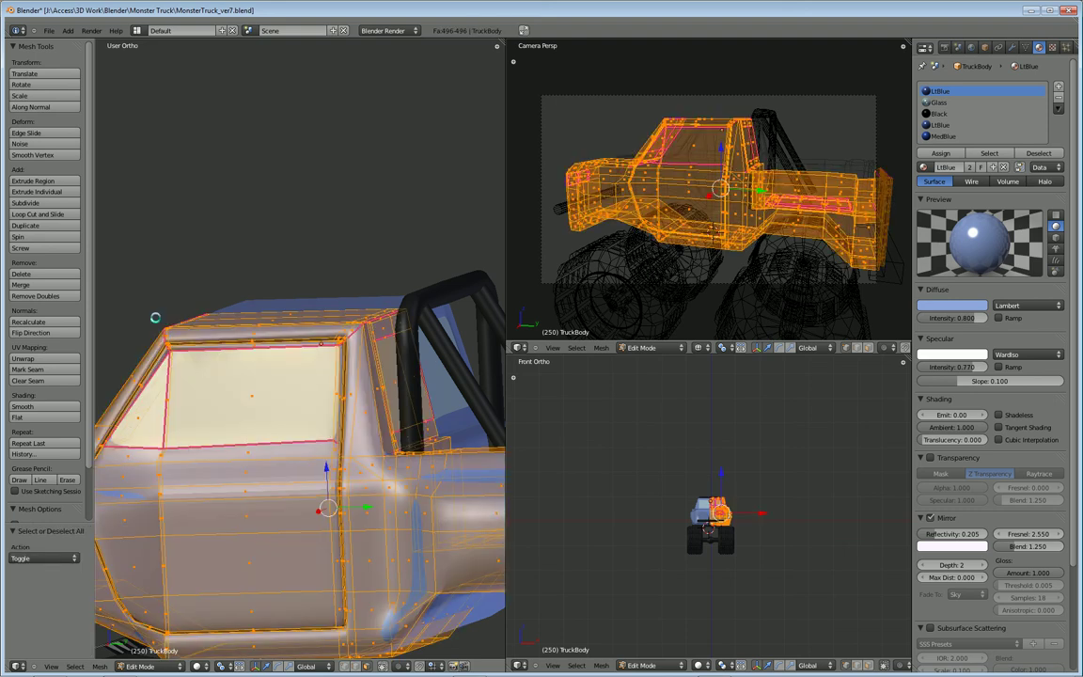
{"action": "key", "text": "a"}
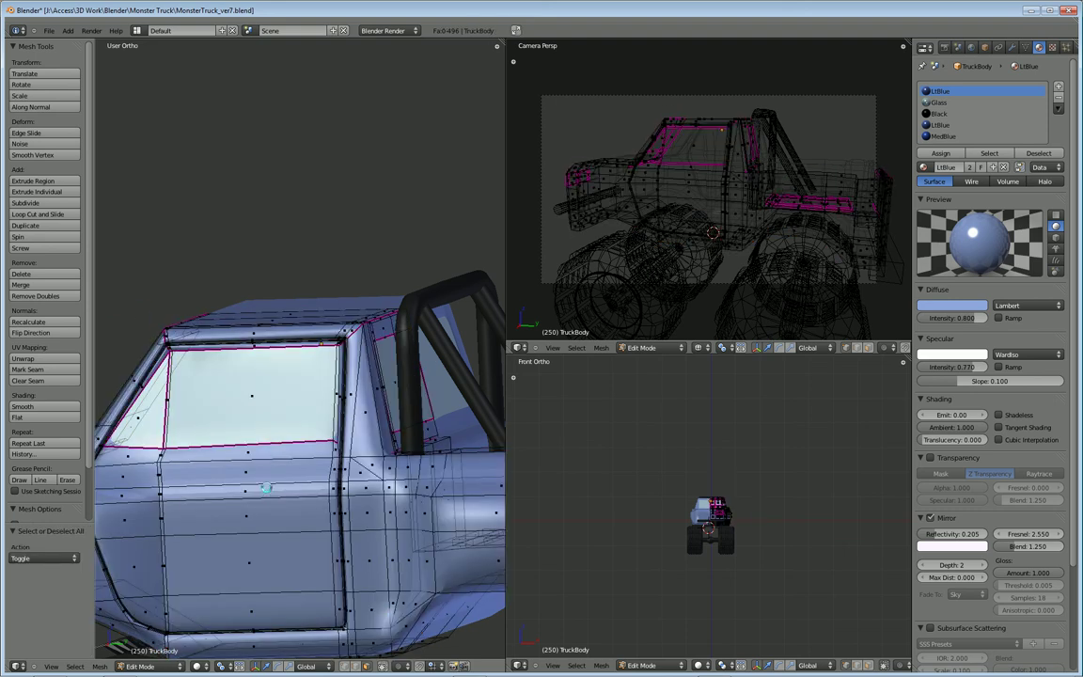
Apply smooth shading to the whole truck body in Object Mode, check it in a render, and return to Edit Mode
{"action": "key", "text": "Tab"}
{"action": "left_click", "coordinate": [38, 184]}
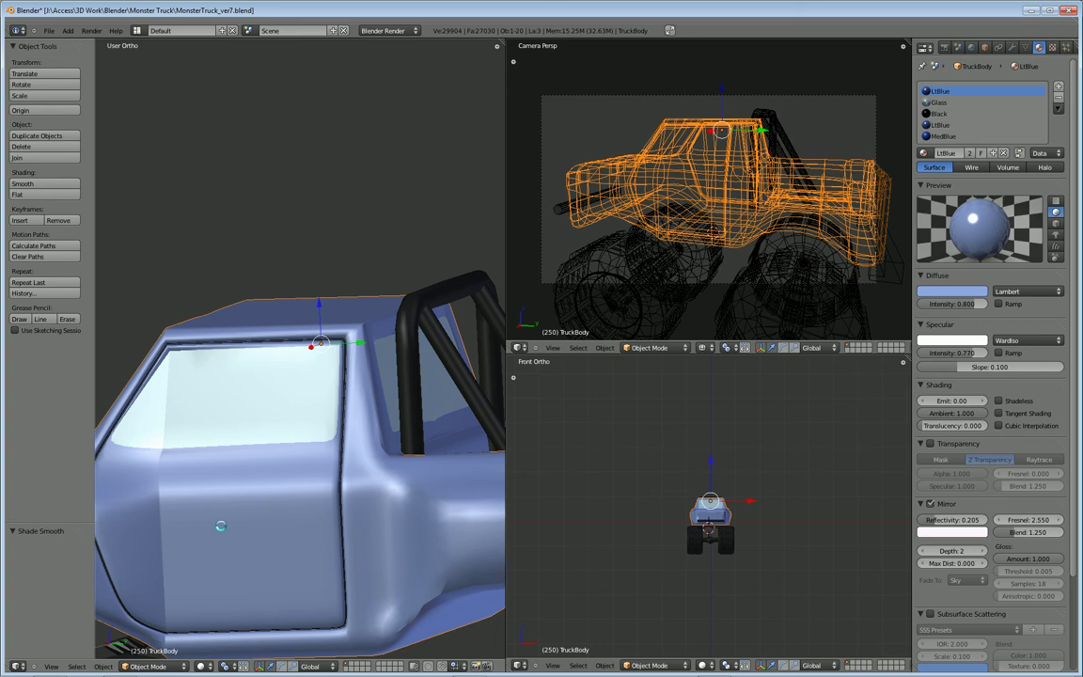
{"action": "key", "text": "F12"}
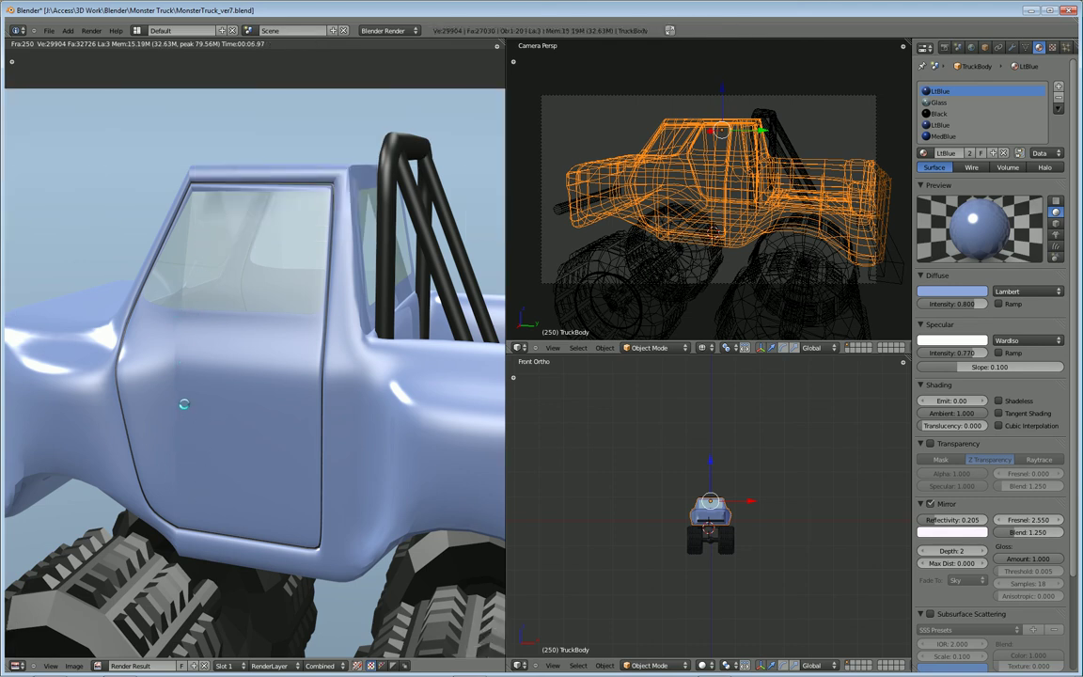
{"action": "key", "text": "Escape"}
{"action": "key", "text": "Tab"}
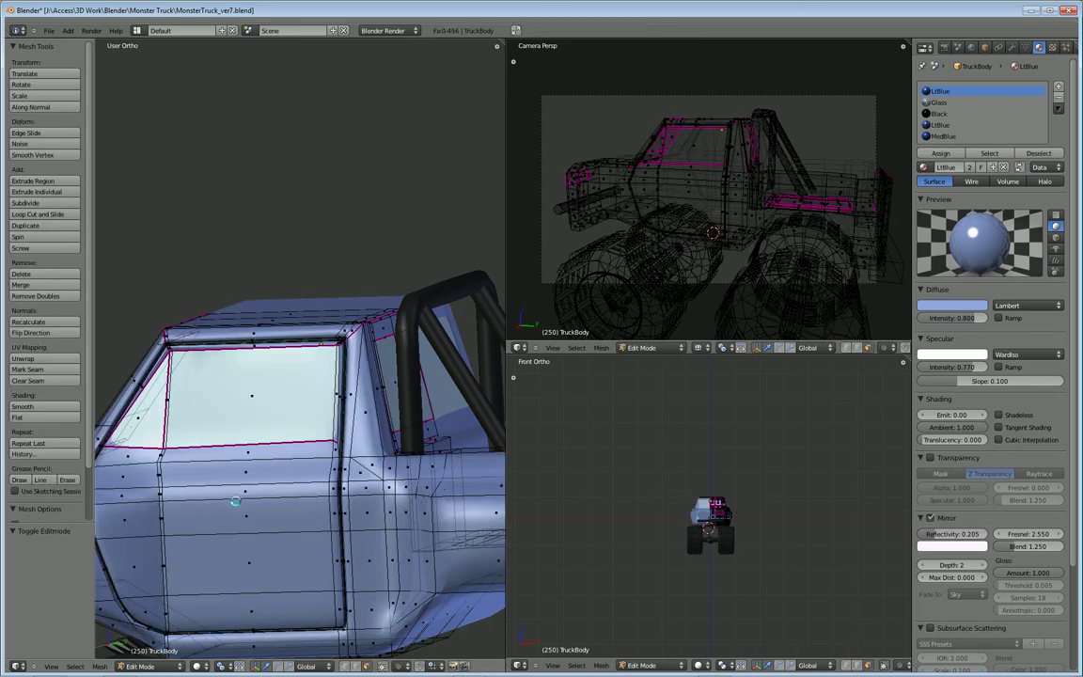
Examine the mesh around the door's front vertical edge loops from the side, above and front of the truck
{"action": "scroll", "coordinate": [244, 486], "scroll_direction": "down", "scroll_amount": 4}
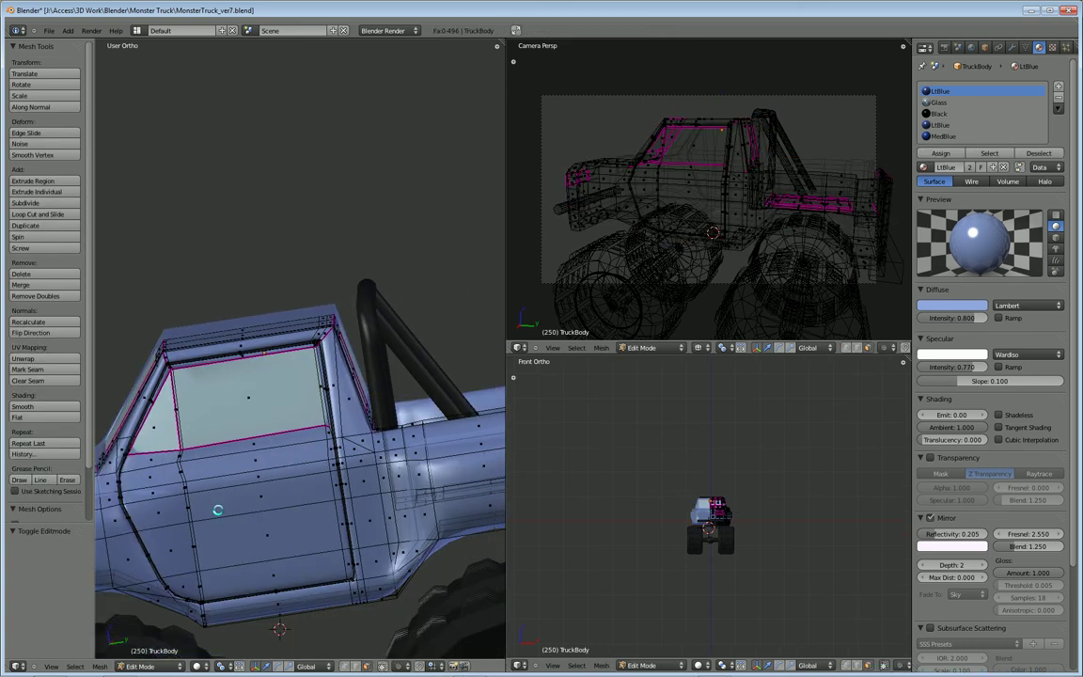
{"action": "middle_click_drag", "start_coordinate": [208, 505], "coordinate": [226, 484]}
{"action": "scroll", "coordinate": [246, 444], "scroll_direction": "up", "scroll_amount": 2}
{"action": "scroll", "coordinate": [212, 503], "scroll_direction": "up", "scroll_amount": 3}
{"action": "middle_click_drag", "start_coordinate": [257, 561], "coordinate": [399, 422]}
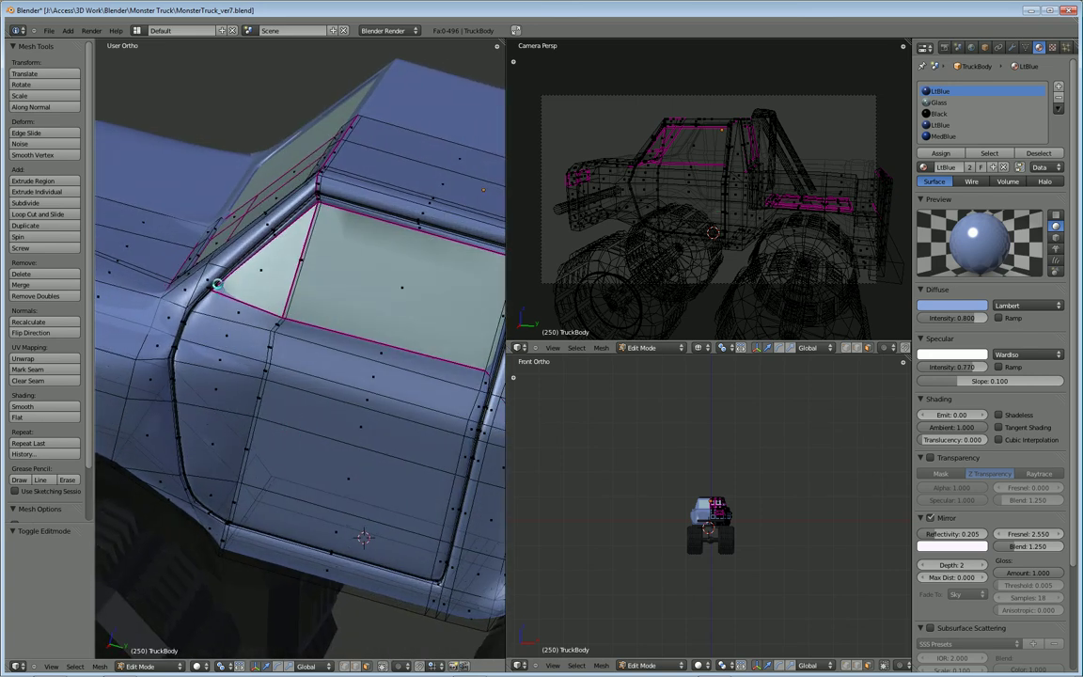
{"action": "middle_click_drag", "start_coordinate": [399, 421], "coordinate": [367, 435]}
{"action": "middle_click_drag", "start_coordinate": [325, 224], "coordinate": [303, 322]}
{"action": "middle_click_drag", "start_coordinate": [349, 378], "coordinate": [371, 468]}
Select the close pair of vertical edge loops across the door's front part, up toward the window sill, and move them outward along X
{"action": "right_click", "coordinate": [353, 460]}
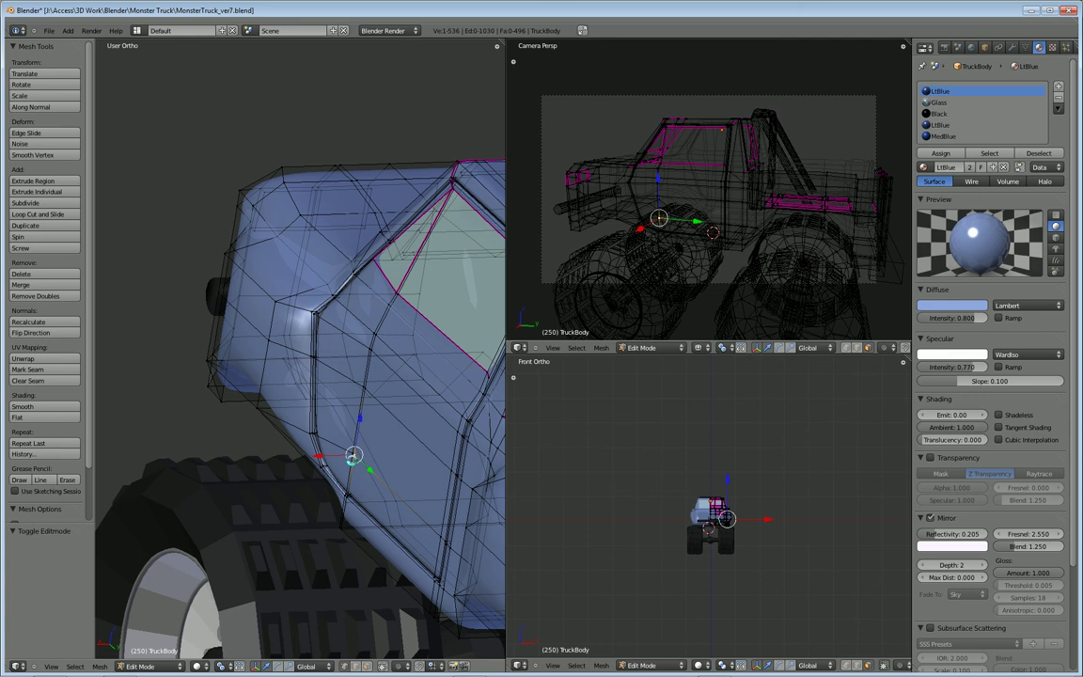
{"action": "right_click", "coordinate": [362, 397], "text": "ctrl"}
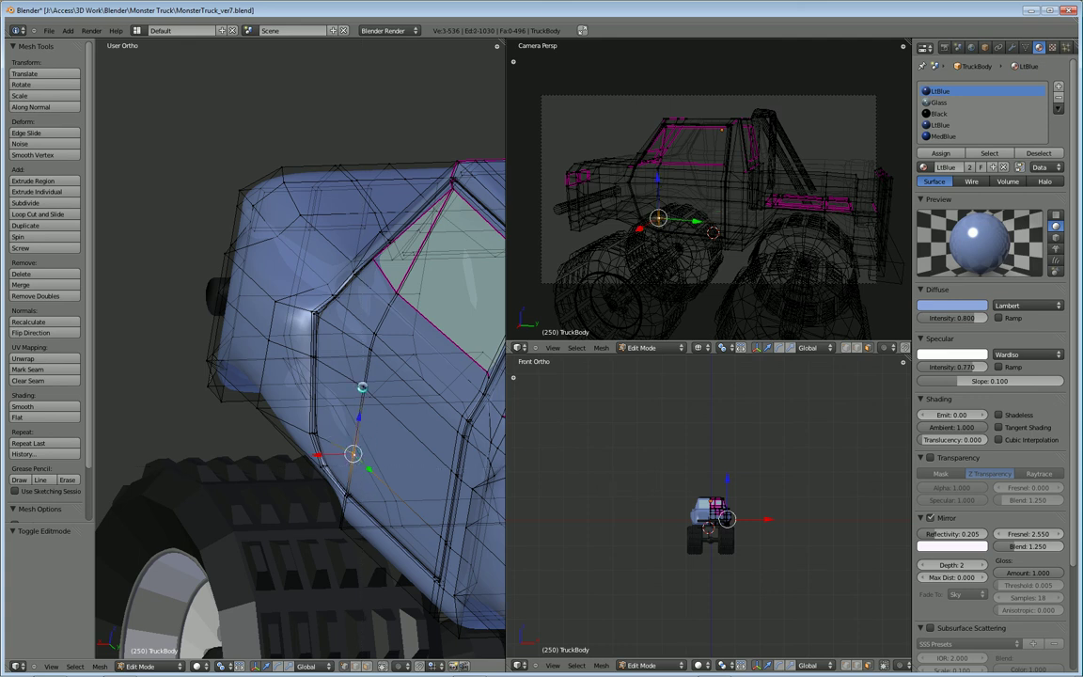
{"action": "right_click", "coordinate": [369, 365], "text": "ctrl"}
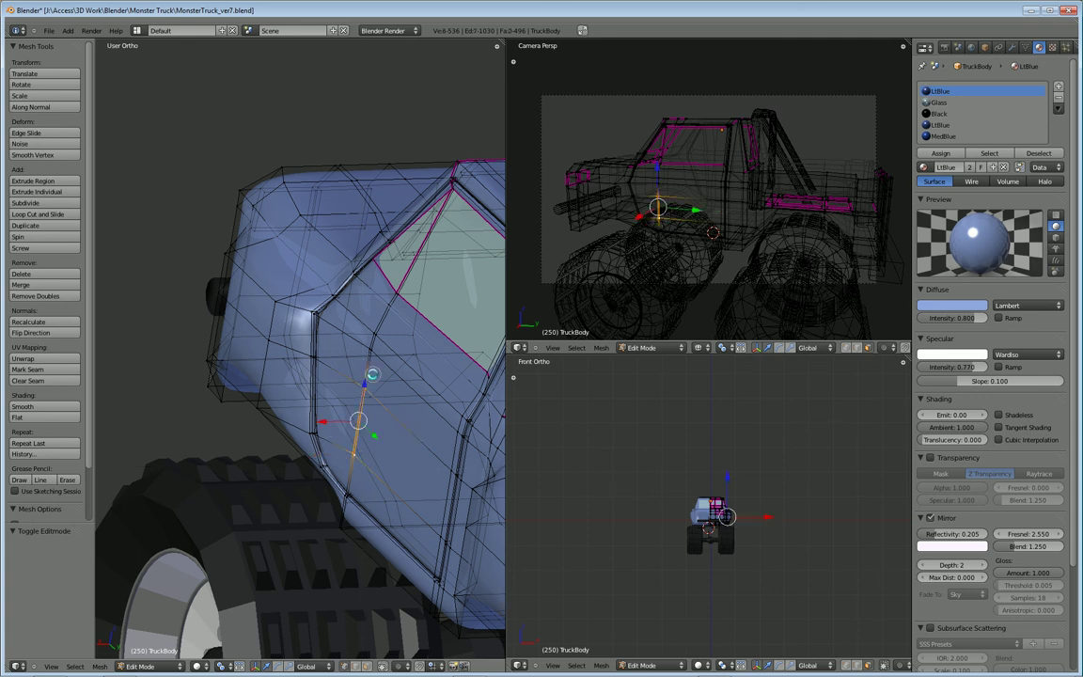
{"action": "right_click", "coordinate": [368, 354], "text": "ctrl"}
{"action": "right_click", "coordinate": [382, 320], "text": "ctrl"}
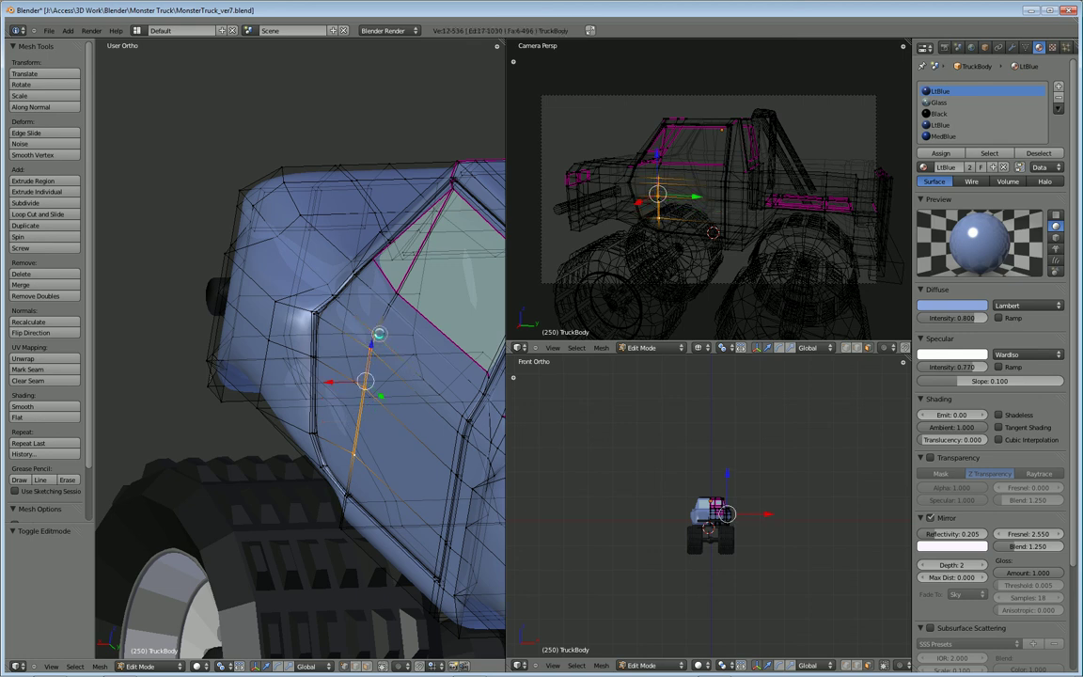
{"action": "right_click", "coordinate": [387, 309], "text": "ctrl"}
{"action": "middle_click_drag", "start_coordinate": [371, 319], "coordinate": [332, 319]}
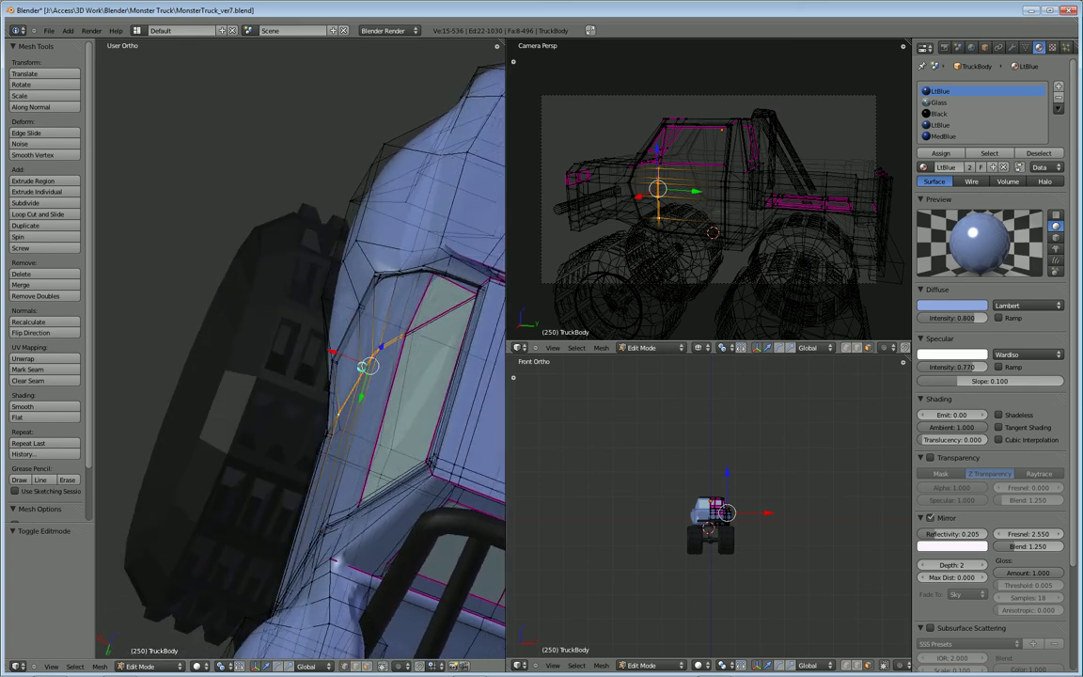
{"action": "middle_click_drag", "start_coordinate": [322, 488], "coordinate": [374, 379]}
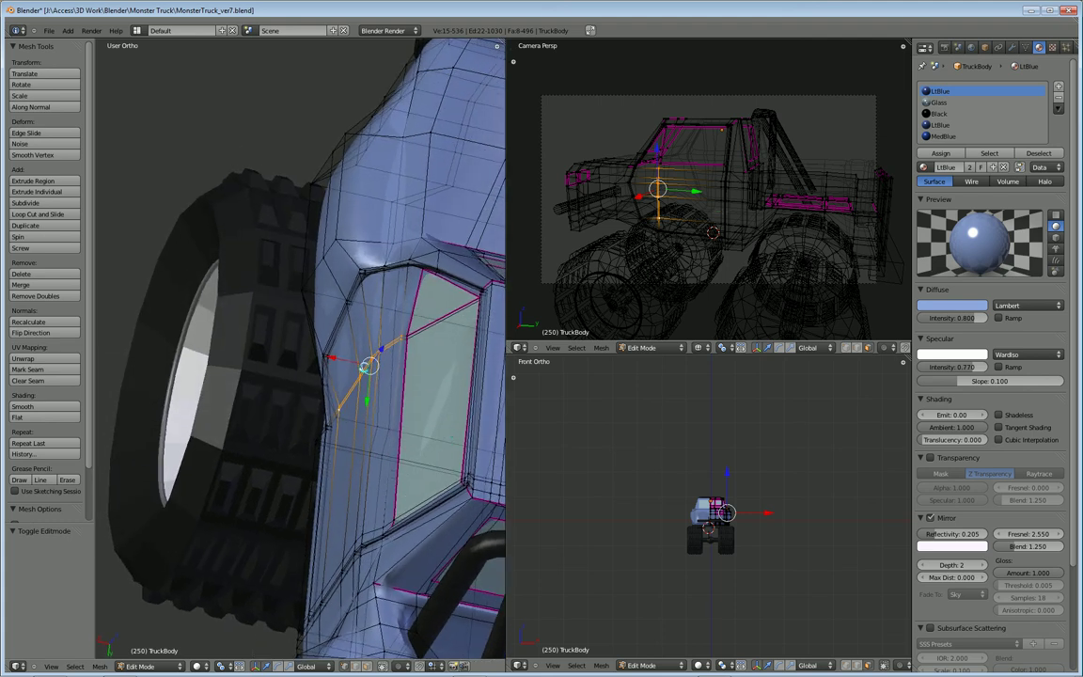
{"action": "key", "text": "g"}
{"action": "key", "text": "x"}
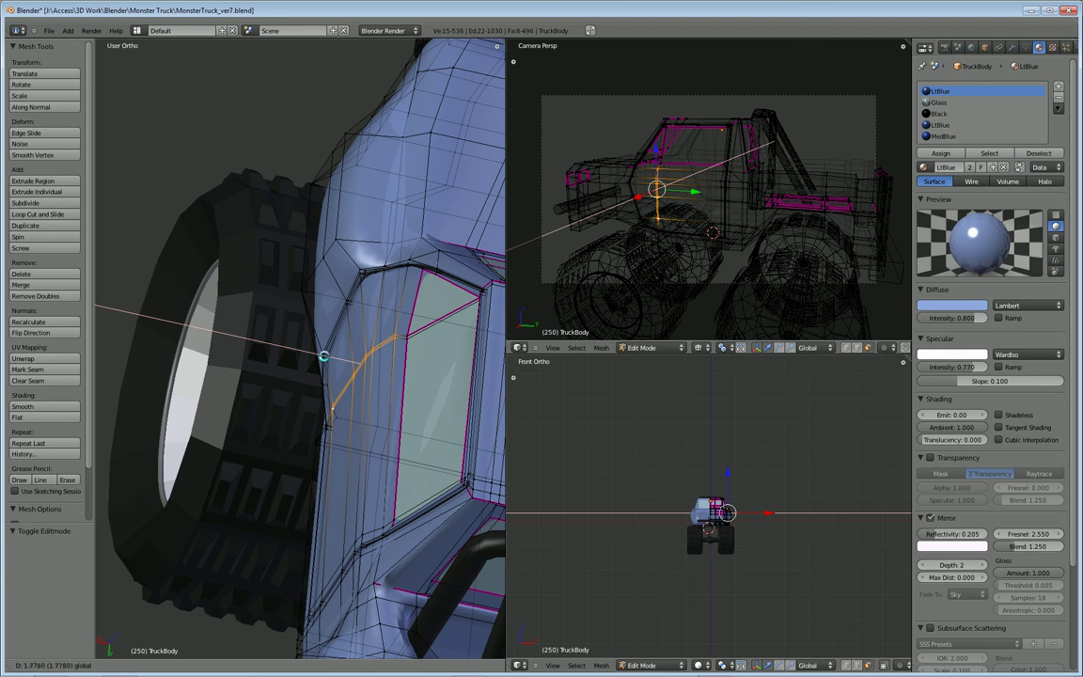
{"action": "left_click", "coordinate": [348, 424]}
Select the four lower vertices of the door's close front vertical edge loops and move them 0.442 along X
{"action": "middle_click_drag", "start_coordinate": [348, 423], "coordinate": [336, 384]}
{"action": "key", "text": "a"}
{"action": "right_click", "coordinate": [335, 383]}
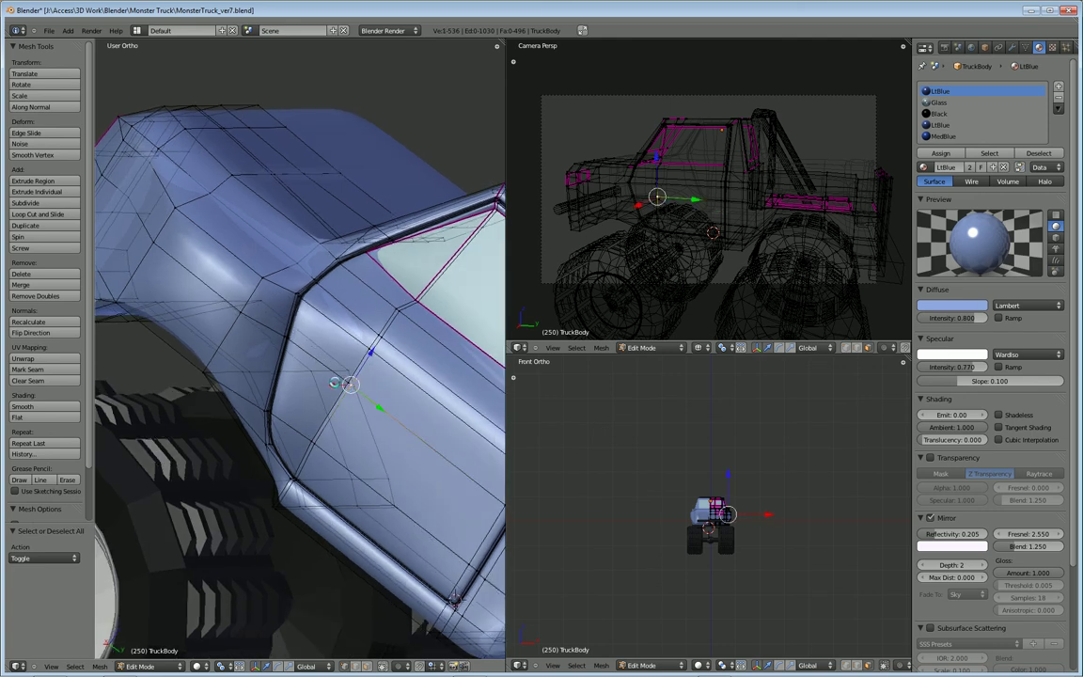
{"action": "right_click", "coordinate": [336, 374], "text": "shift"}
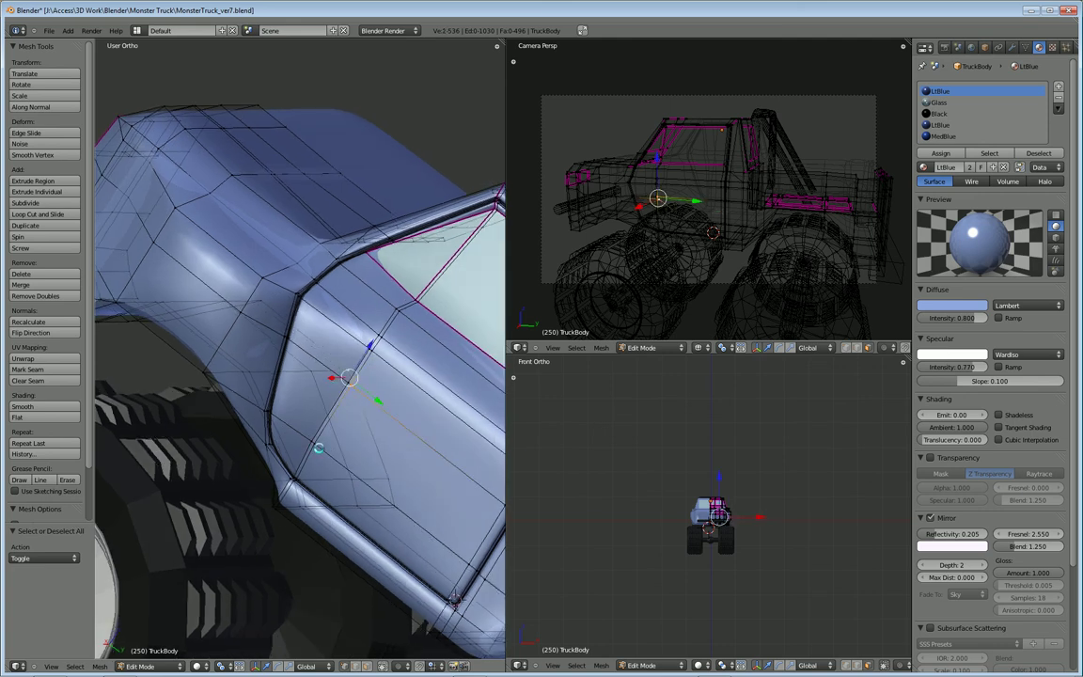
{"action": "scroll", "coordinate": [299, 348], "scroll_direction": "up", "scroll_amount": 5}
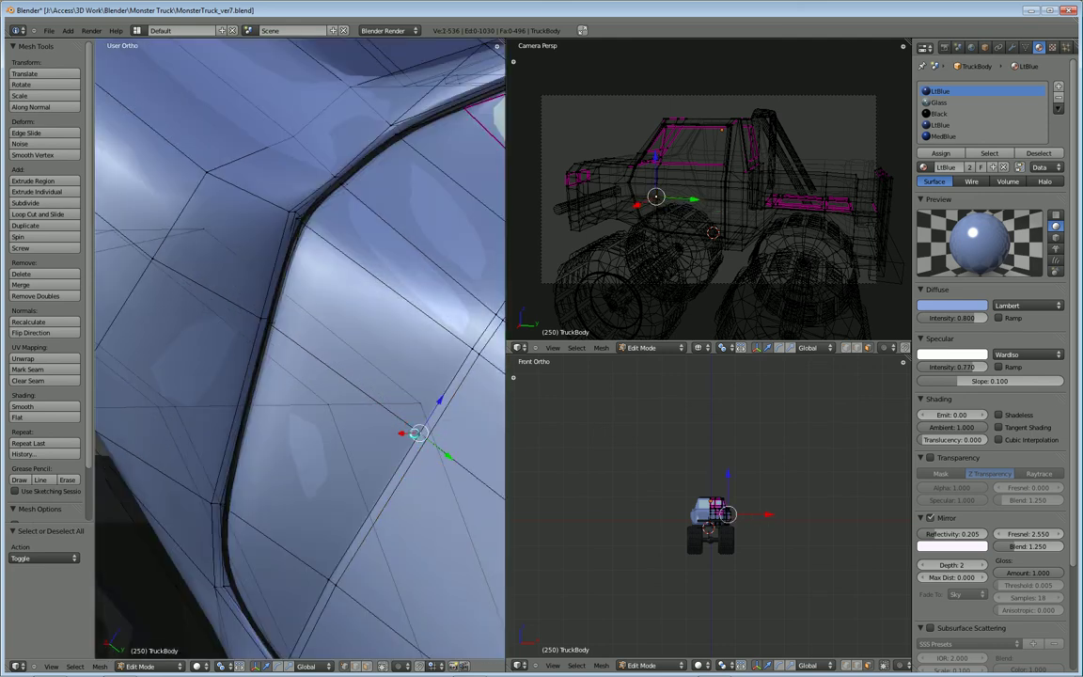
{"action": "right_click", "coordinate": [425, 452], "text": "shift"}
{"action": "right_click", "coordinate": [313, 524], "text": "shift"}
{"action": "right_click", "coordinate": [286, 516], "text": "shift"}
{"action": "middle_click_drag", "start_coordinate": [286, 517], "coordinate": [343, 507]}
{"action": "key", "text": "g"}
{"action": "key", "text": "x"}
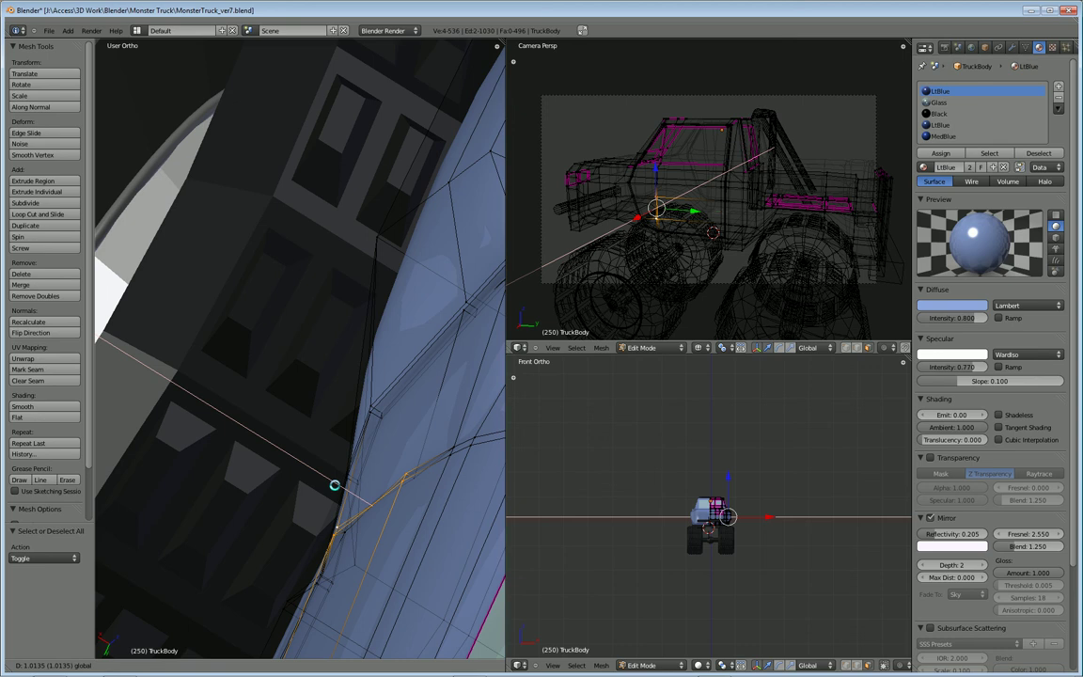
{"action": "left_click", "coordinate": [430, 482]}
Merge the close pair of mid-door vertices on the front vertical edge loop at their centre
{"action": "middle_click_drag", "start_coordinate": [426, 523], "coordinate": [362, 444]}
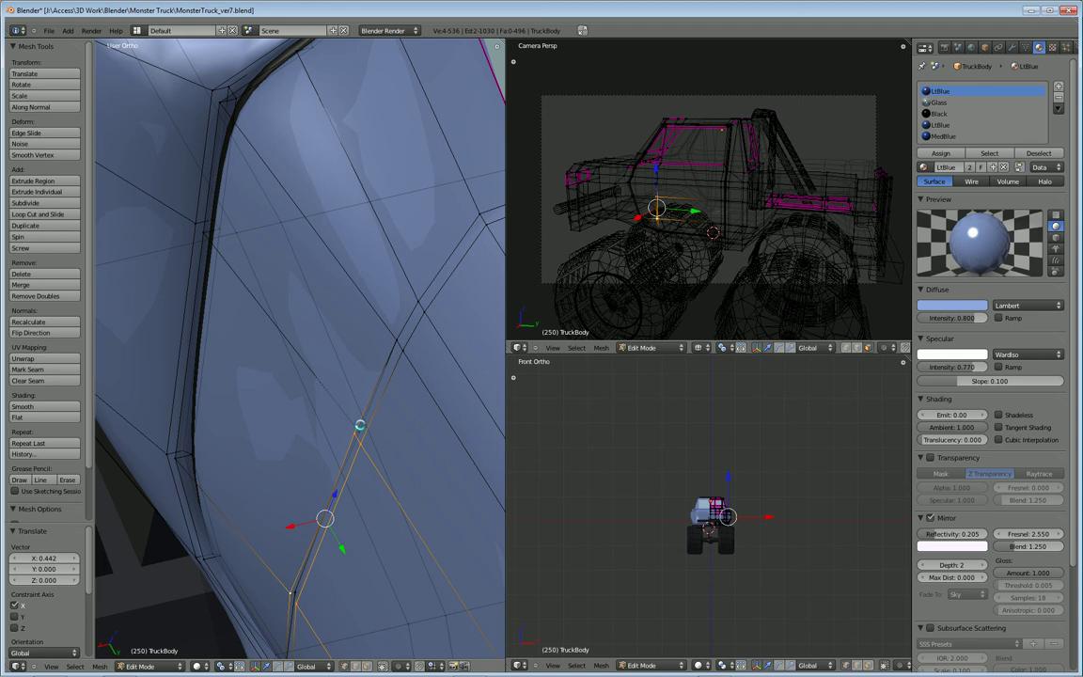
{"action": "right_click", "coordinate": [348, 432]}
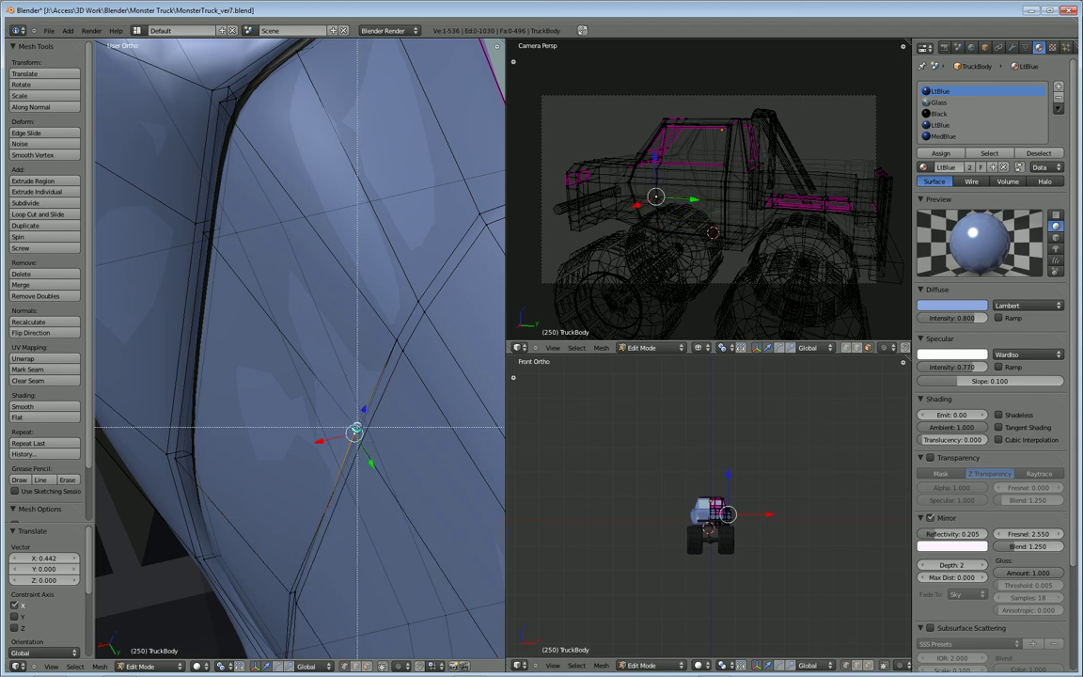
{"action": "right_click", "coordinate": [359, 433], "text": "shift"}
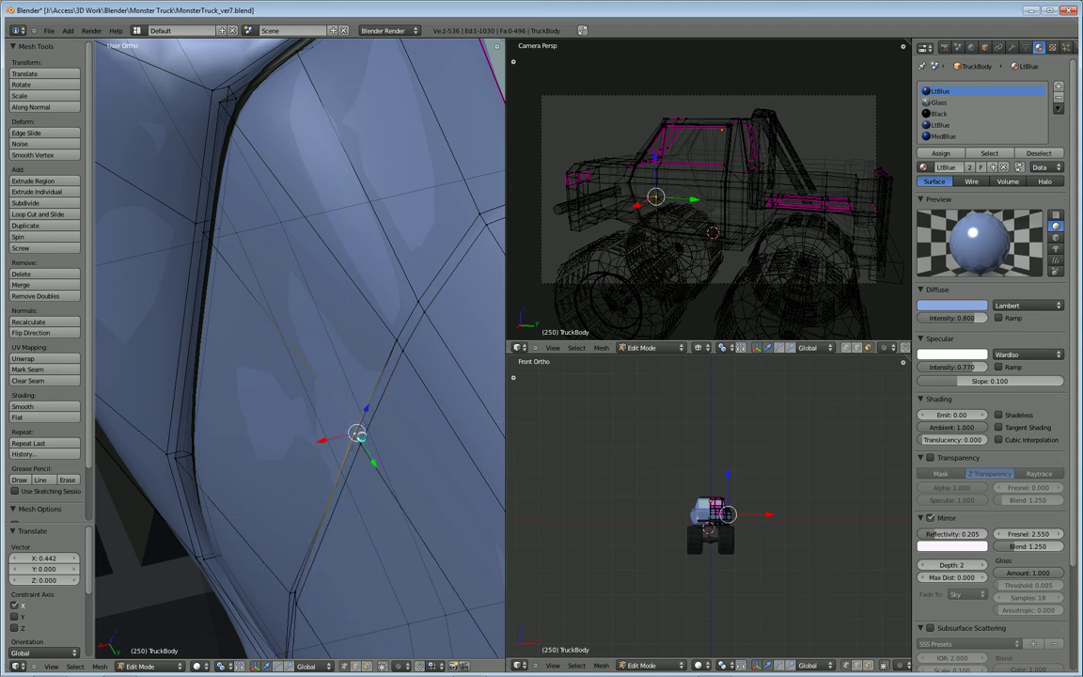
{"action": "key", "text": "alt+m"}
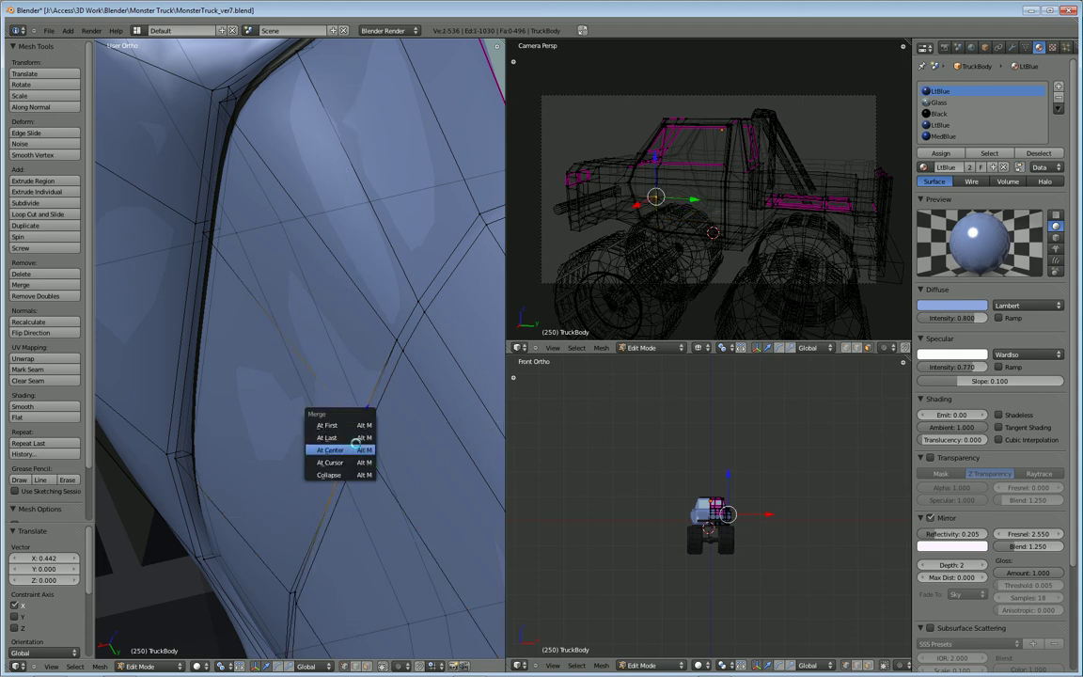
{"action": "left_click", "coordinate": [331, 398]}
Select the overlapping vertices on the front loop just above the door's bottom gap and merge them at their centre
{"action": "middle_click_drag", "start_coordinate": [406, 449], "coordinate": [356, 426]}
{"action": "scroll", "coordinate": [357, 452], "scroll_direction": "up", "scroll_amount": 4}
{"action": "right_click", "coordinate": [356, 465]}
{"action": "key", "text": "b"}
{"action": "left_click_drag", "start_coordinate": [344, 447], "coordinate": [361, 472]}
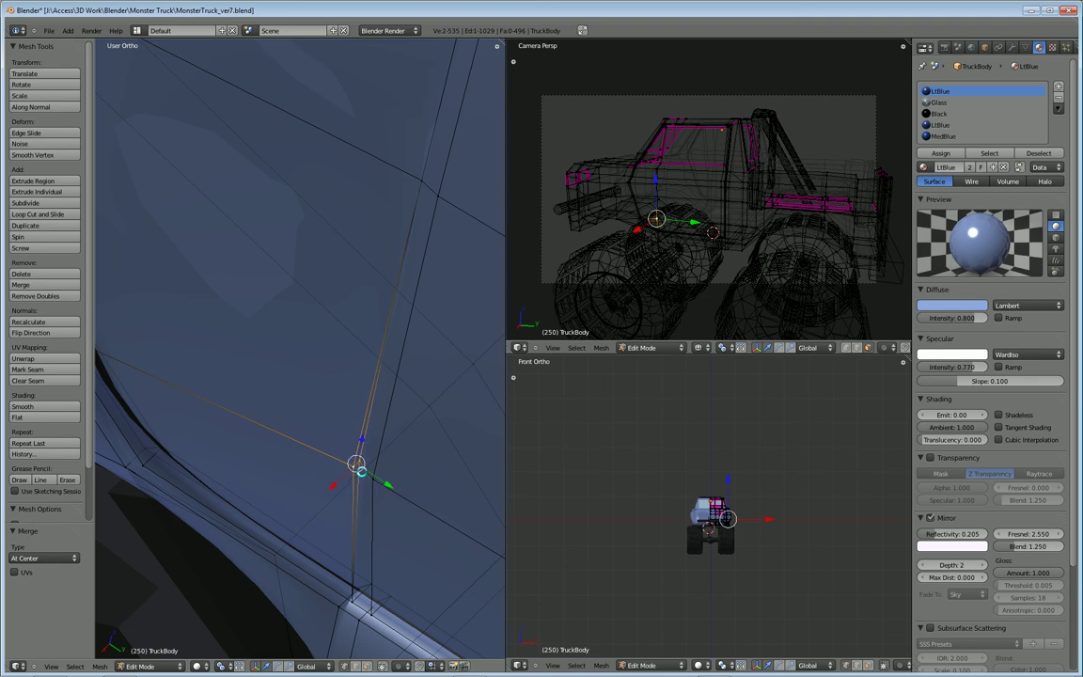
{"action": "key", "text": "alt+m"}
{"action": "left_click", "coordinate": [362, 468]}
{"action": "mouse_move", "coordinate": [369, 484]}
{"action": "middle_mouse_down"}
{"action": "mouse_move", "coordinate": [430, 517]}
{"action": "mouse_move", "coordinate": [416, 491]}
{"action": "mouse_move", "coordinate": [366, 522]}
{"action": "mouse_move", "coordinate": [389, 513]}
{"action": "middle_mouse_up"}
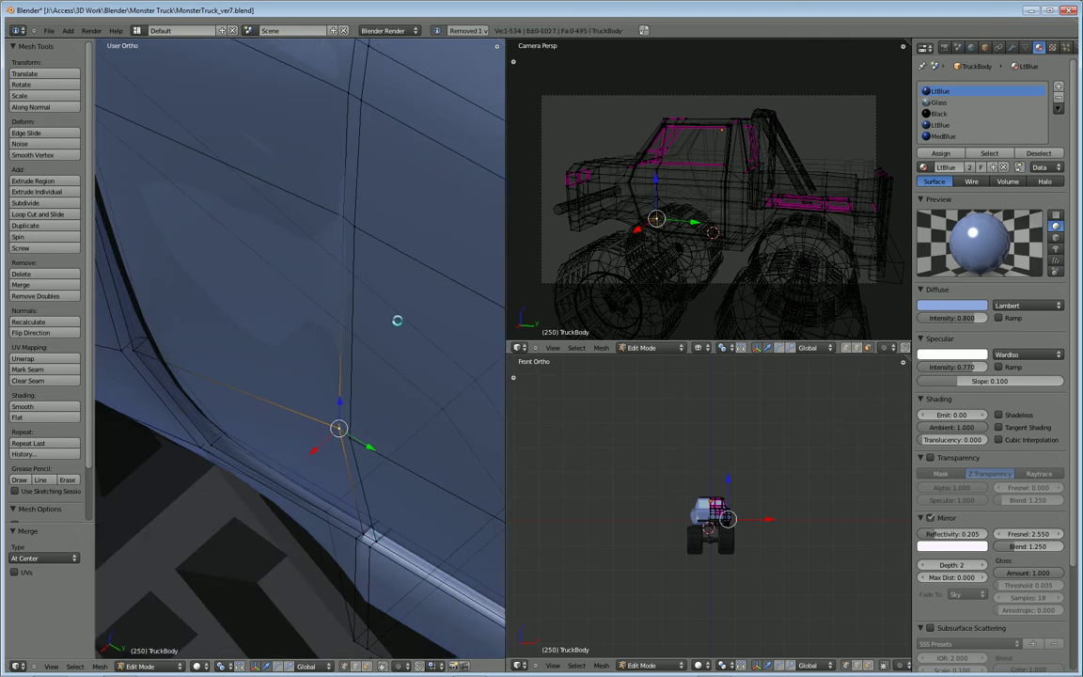
Move the merged mid-door vertex of the front vertical loop 0.135 along X
{"action": "middle_click_drag", "start_coordinate": [399, 318], "coordinate": [399, 541], "text": "shift"}
{"action": "scroll", "coordinate": [400, 508], "scroll_direction": "up", "scroll_amount": 4}
{"action": "right_click", "coordinate": [384, 504]}
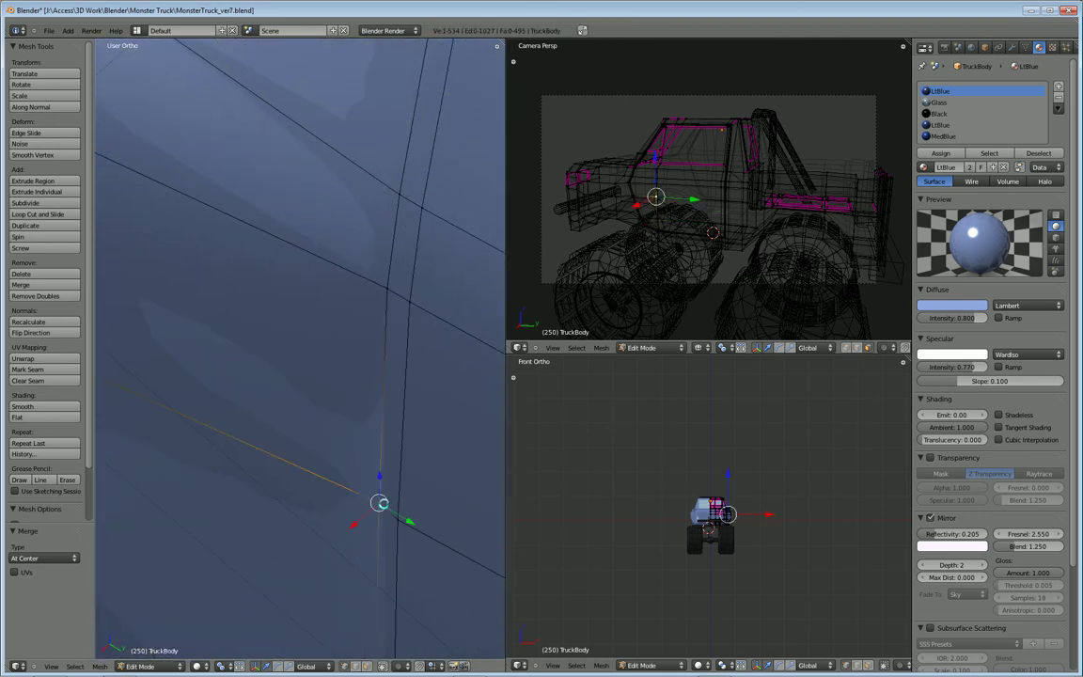
{"action": "key", "text": "g"}
{"action": "key", "text": "x"}
{"action": "left_click", "coordinate": [416, 410]}
Select the pair of loop vertices in the second row below the side window and move them -0.385 along Y
{"action": "middle_click_drag", "start_coordinate": [415, 410], "coordinate": [339, 466]}
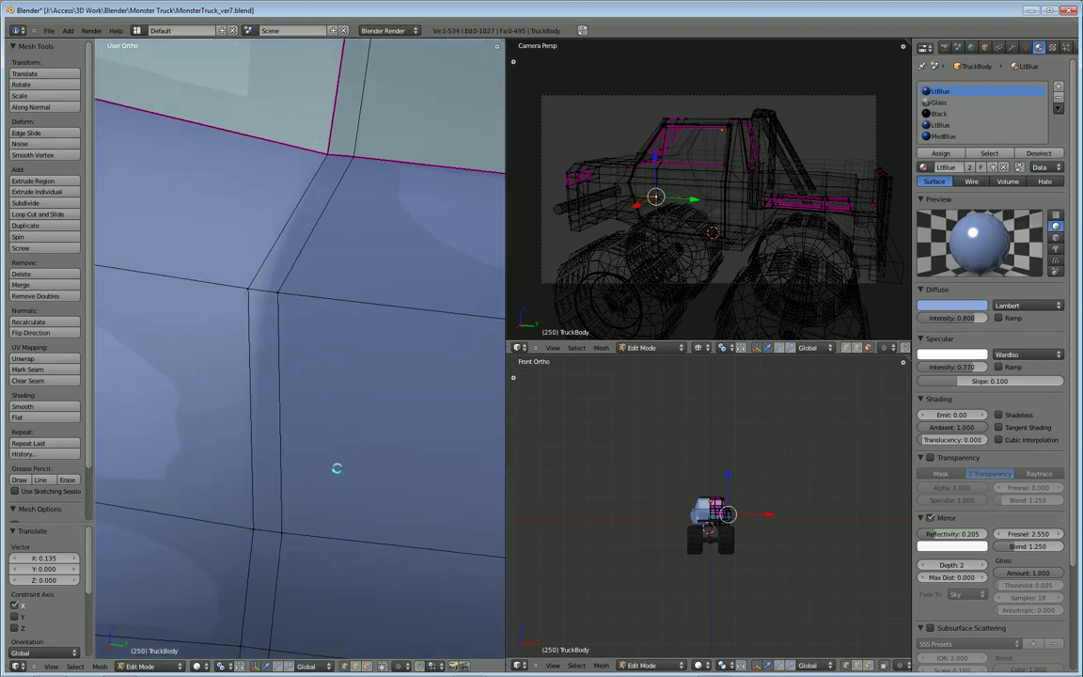
{"action": "right_click", "coordinate": [281, 536]}
{"action": "right_click", "coordinate": [255, 529]}
{"action": "right_click", "coordinate": [252, 529], "text": "shift"}
{"action": "key", "text": "g"}
{"action": "key", "text": "y"}
{"action": "left_click", "coordinate": [290, 556]}
{"action": "scroll", "coordinate": [290, 557], "scroll_direction": "down", "scroll_amount": 3}
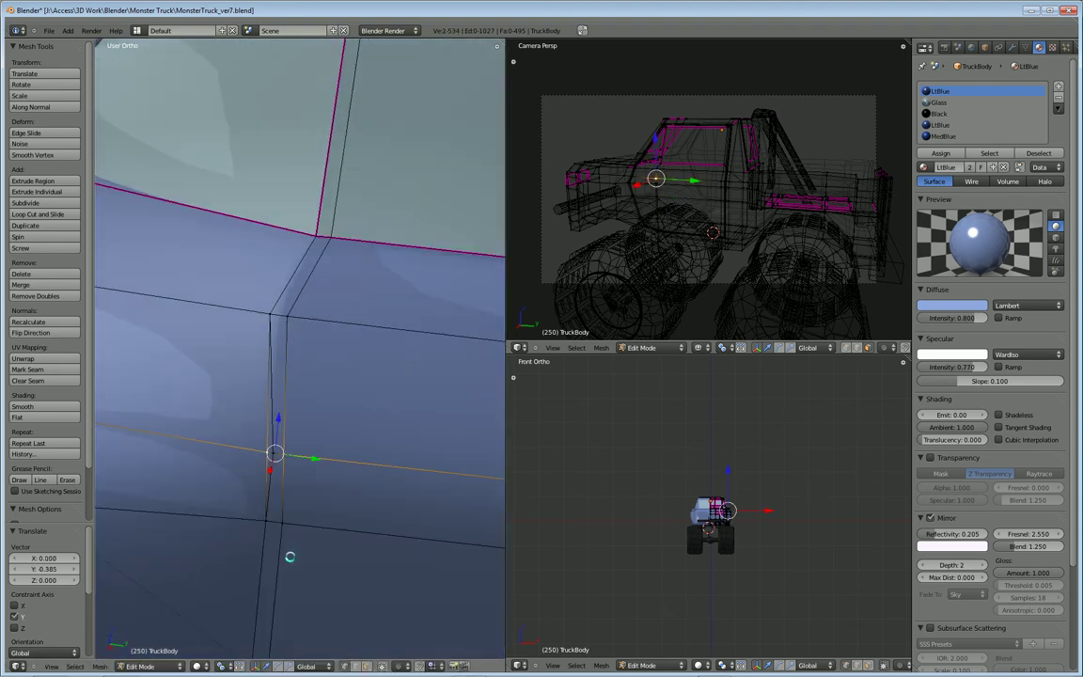
Shift the selection -0.153 in X and -0.077 in Z, then merge the close front vertices of that row at their centre
{"action": "scroll", "coordinate": [241, 496], "scroll_direction": "up", "scroll_amount": 5}
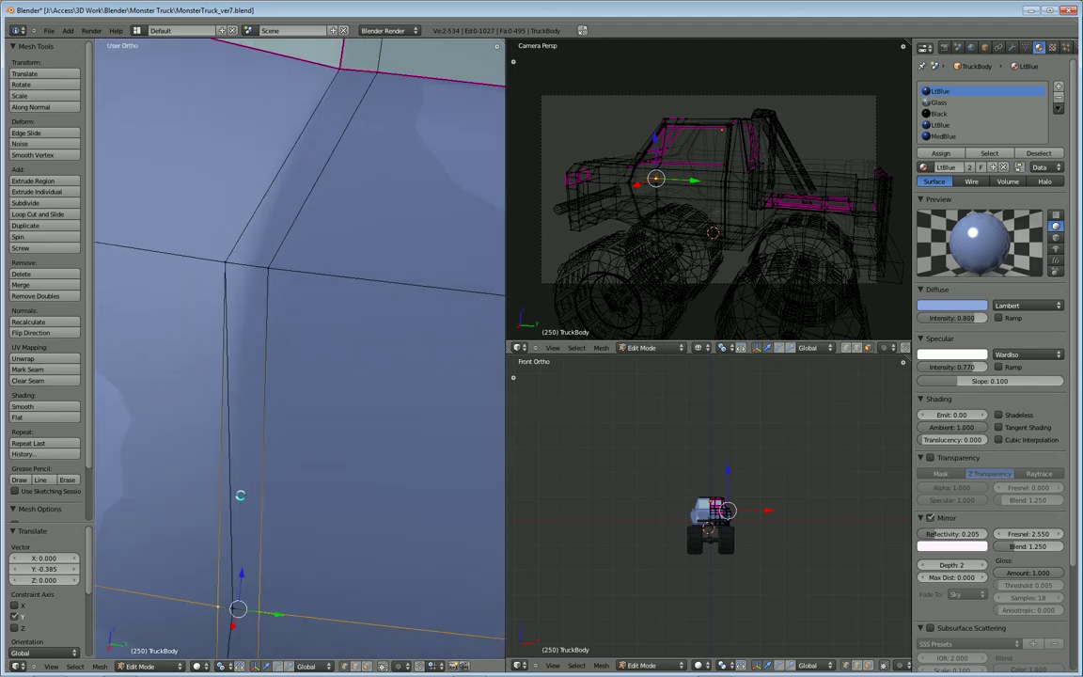
{"action": "key", "text": "g"}
{"action": "key", "text": "shift+y"}
{"action": "left_click", "coordinate": [233, 608]}
{"action": "right_click", "coordinate": [236, 599], "text": "shift"}
{"action": "key", "text": "alt+m"}
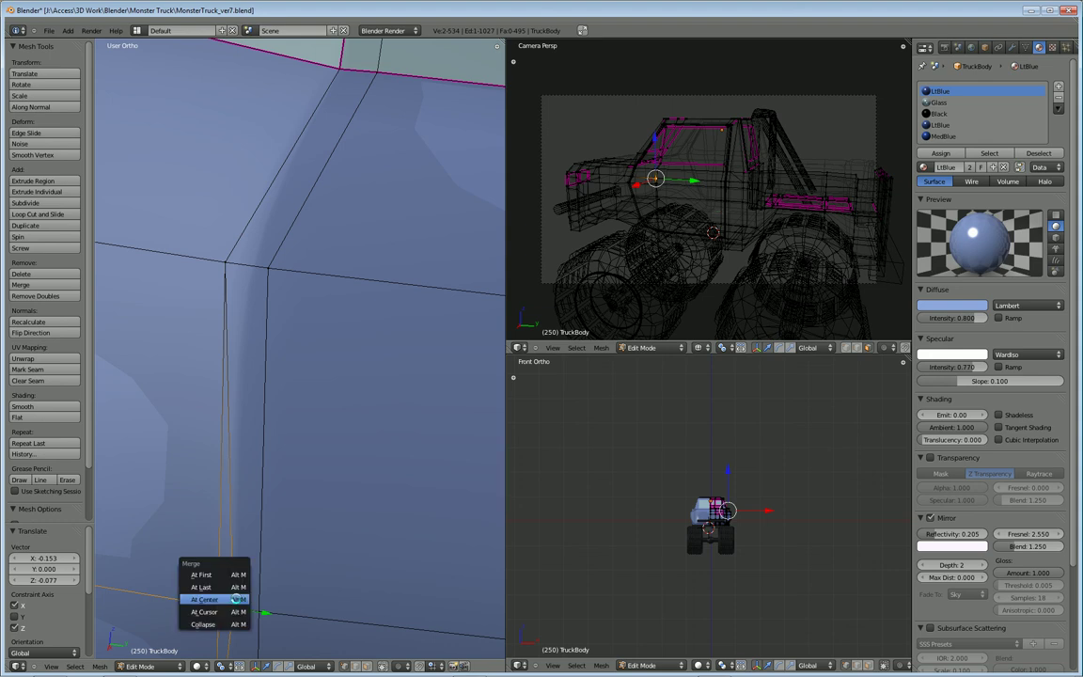
{"action": "left_click", "coordinate": [235, 583]}
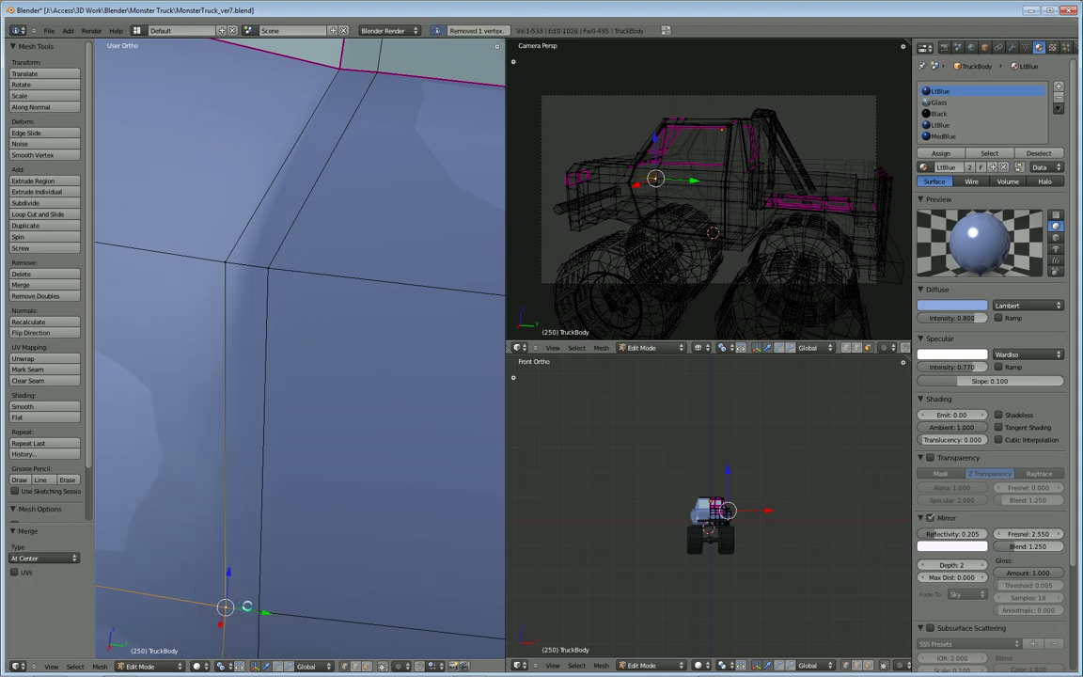
Move the front loop's lowest door-panel vertex 0.049 along Y
{"action": "middle_click_drag", "start_coordinate": [288, 347], "coordinate": [213, 449]}
{"action": "right_click", "coordinate": [218, 447]}
{"action": "key", "text": "g"}
{"action": "key", "text": "y"}
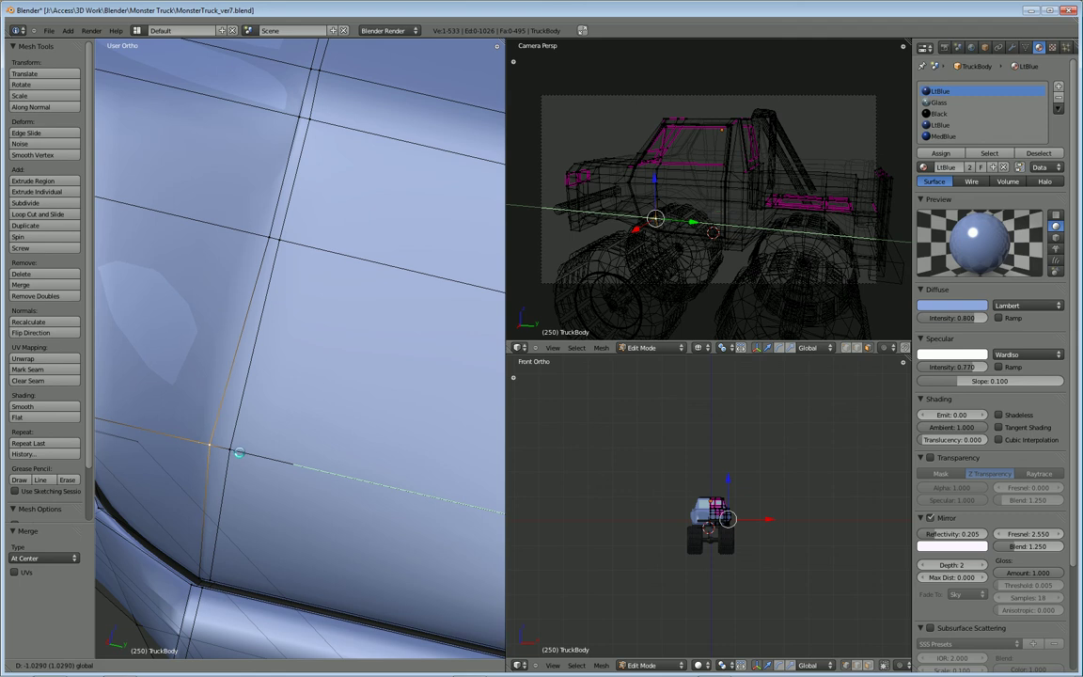
{"action": "left_click", "coordinate": [246, 453]}
Move the loop vertex just below the door gap -0.241 along Y and merge it with its neighbour at their centre
{"action": "middle_click_drag", "start_coordinate": [237, 537], "coordinate": [316, 376]}
{"action": "middle_click_drag", "start_coordinate": [274, 412], "coordinate": [294, 426]}
{"action": "right_click", "coordinate": [260, 370]}
{"action": "key", "text": "g"}
{"action": "key", "text": "y"}
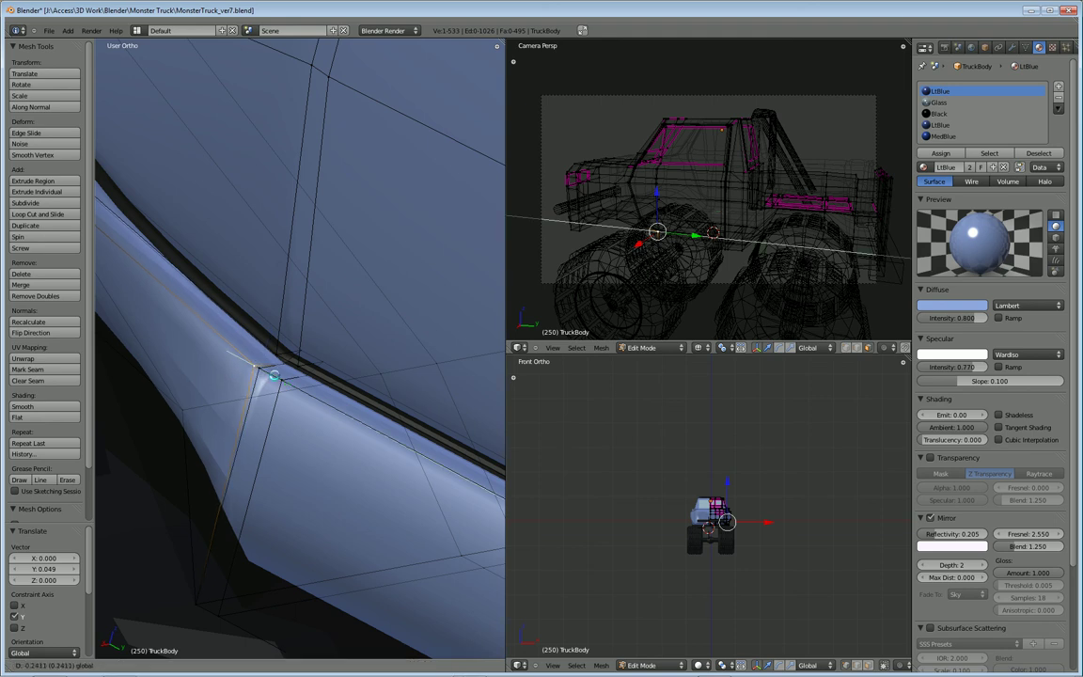
{"action": "left_click", "coordinate": [227, 353]}
{"action": "right_click", "coordinate": [243, 357], "text": "shift"}
{"action": "key", "text": "alt+m"}
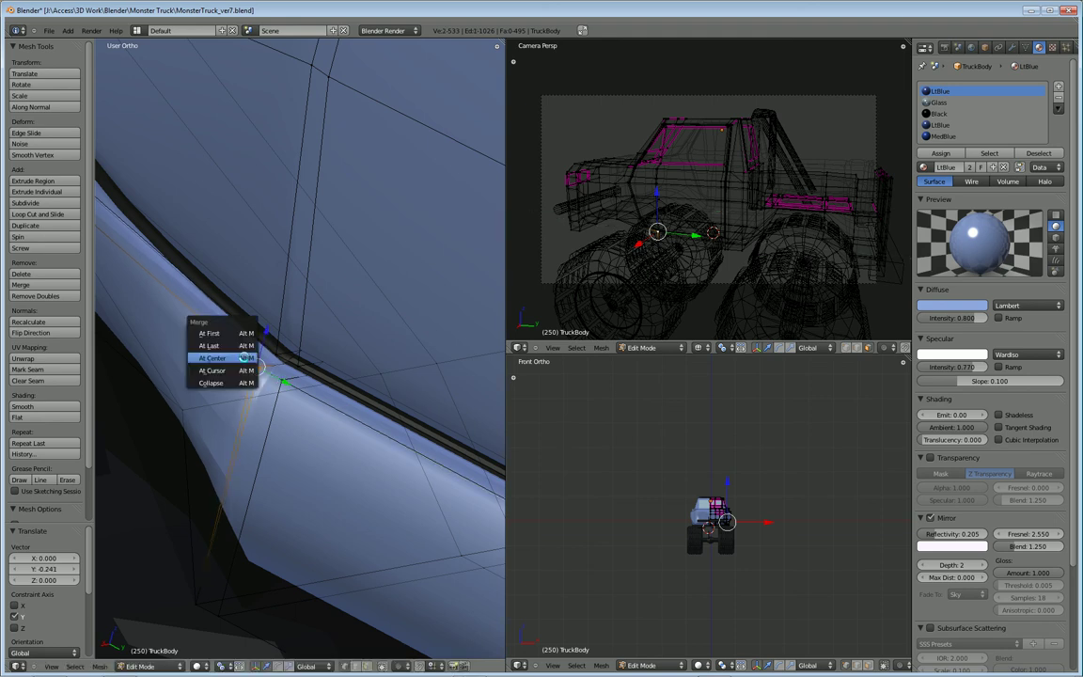
{"action": "left_click", "coordinate": [243, 363]}
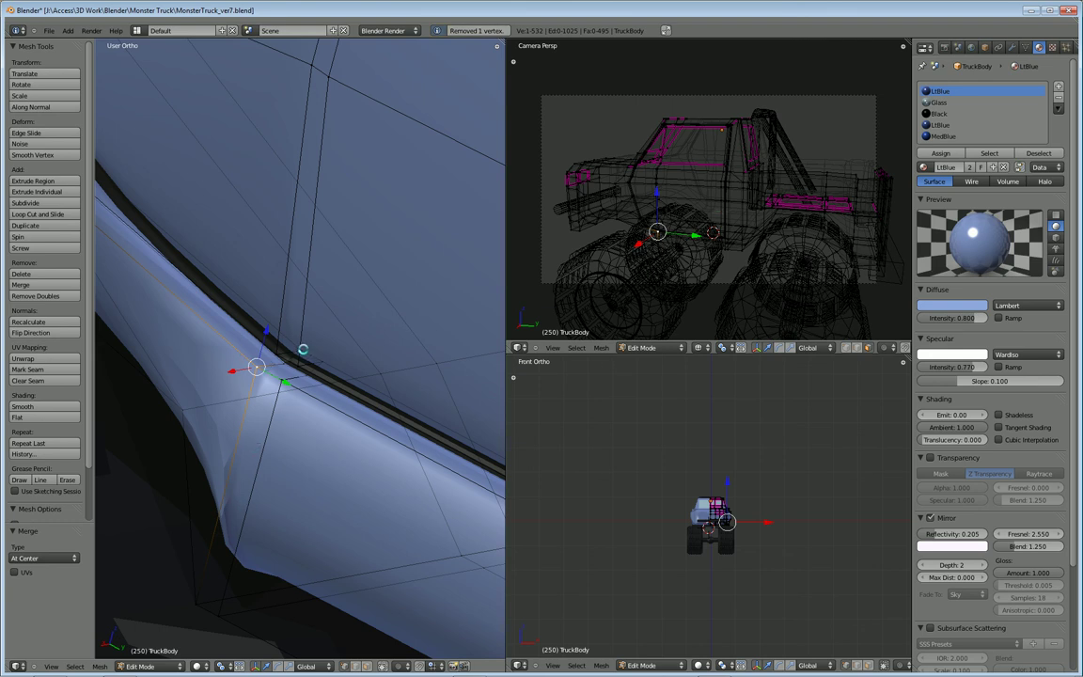
{"action": "middle_click_drag", "start_coordinate": [303, 349], "coordinate": [269, 429]}
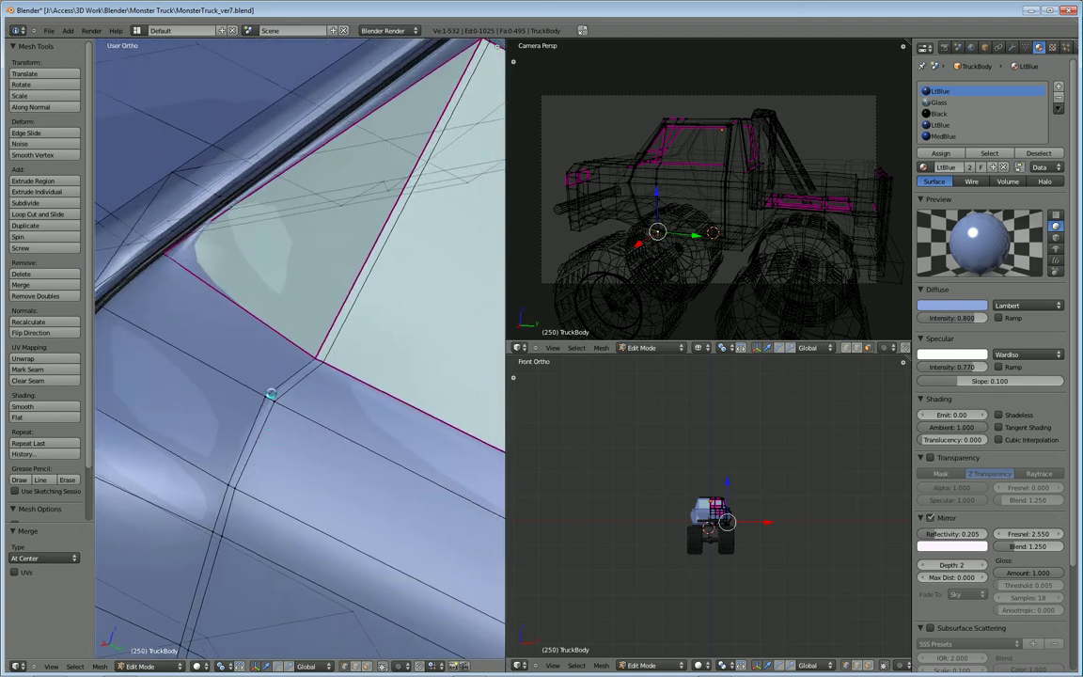
Merge the close vertex pairs at centre where the front loop meets the window sill and the window's upper front corner
{"action": "right_click", "coordinate": [315, 361]}
{"action": "right_click", "coordinate": [318, 364], "text": "shift"}
{"action": "key", "text": "alt+m"}
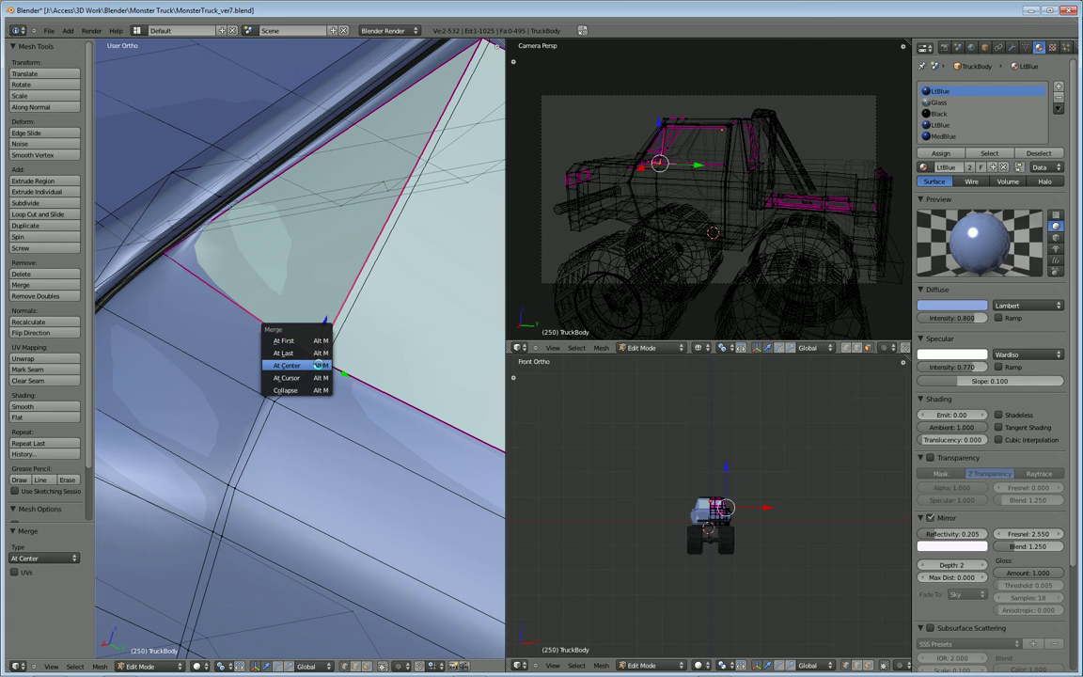
{"action": "left_click", "coordinate": [316, 369]}
{"action": "middle_click_drag", "start_coordinate": [409, 289], "coordinate": [359, 406]}
{"action": "right_click", "coordinate": [355, 414], "text": "shift"}
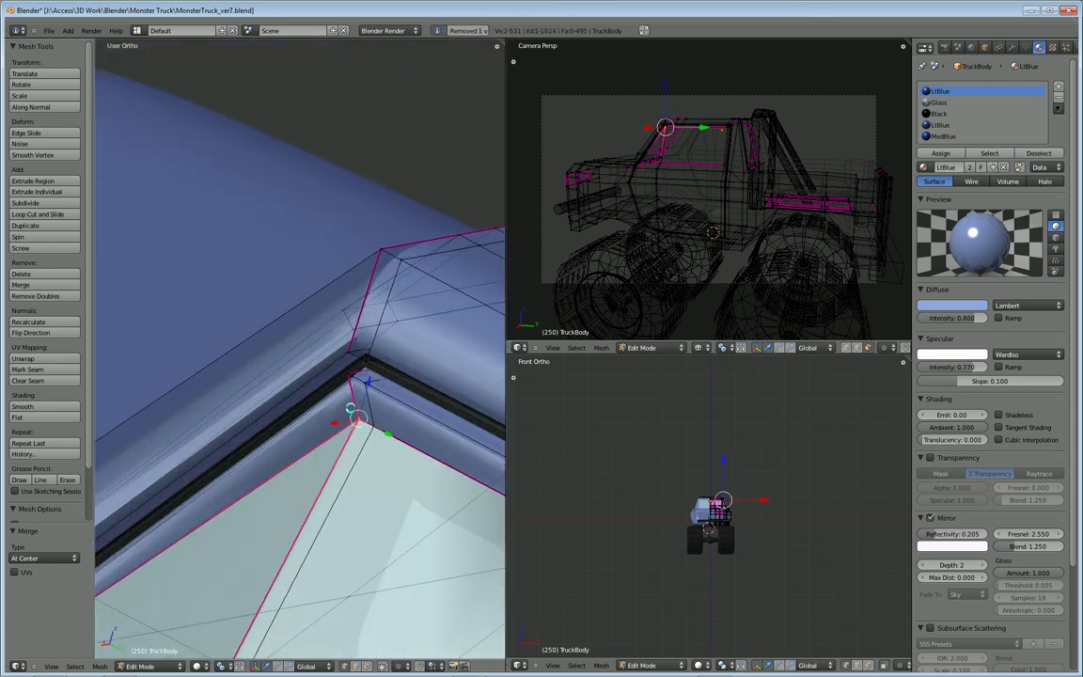
{"action": "key", "text": "alt+m"}
{"action": "left_click", "coordinate": [352, 408]}
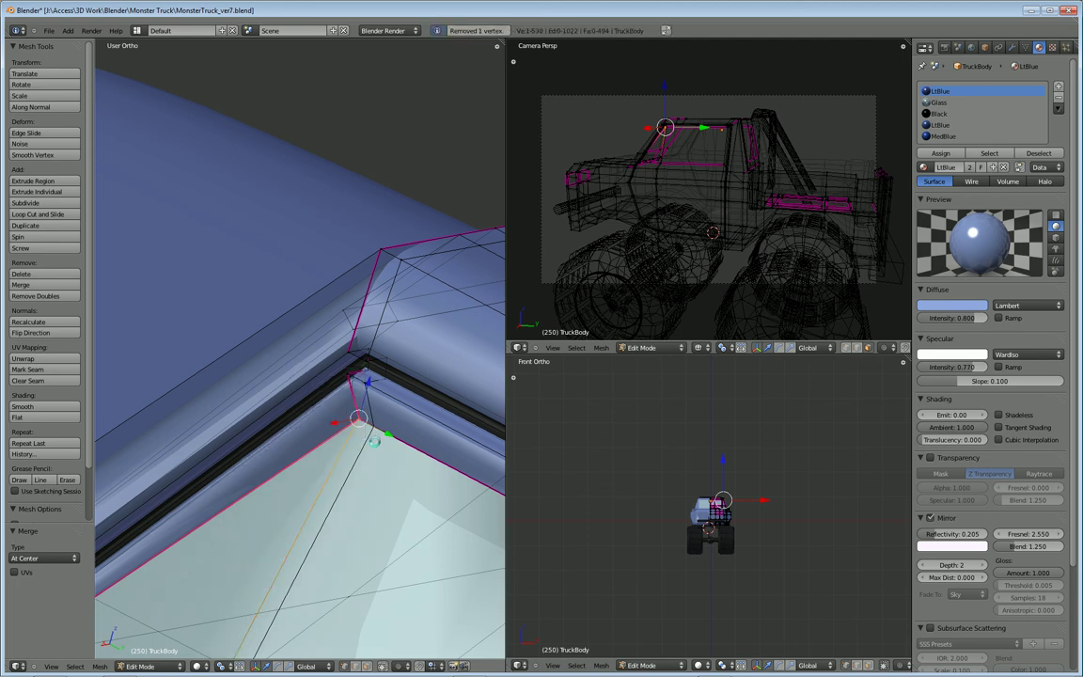
{"action": "left_click", "coordinate": [373, 434]}
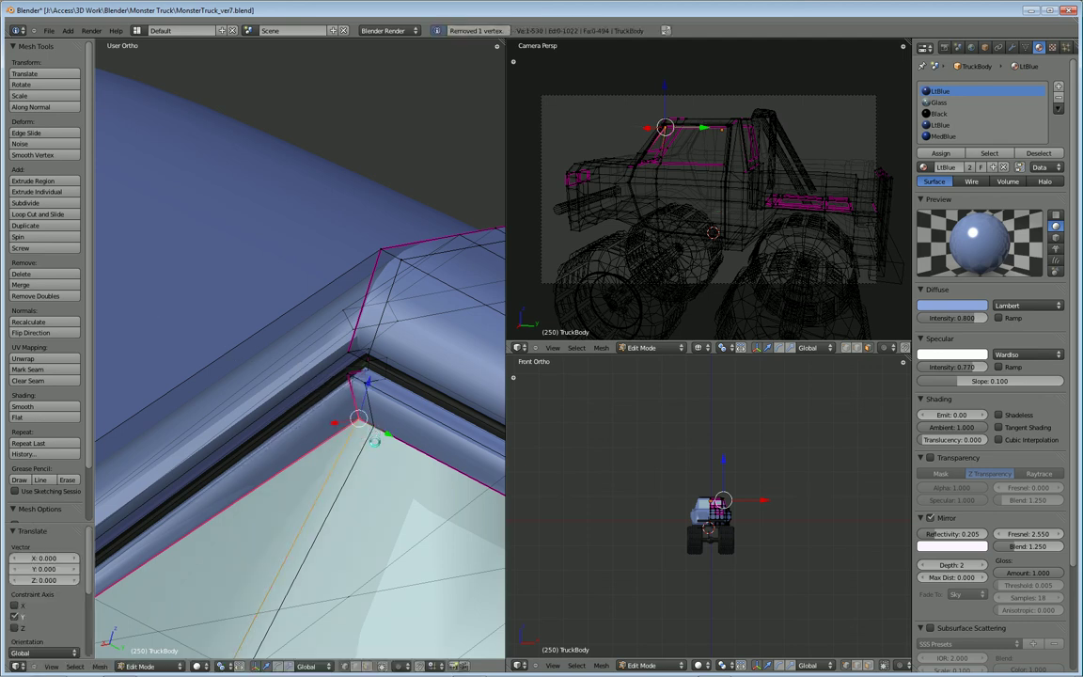
Render the camera view to check the door panel's shading with the merged loop vertices, and close the render
{"action": "middle_click_drag", "start_coordinate": [316, 451], "coordinate": [348, 365]}
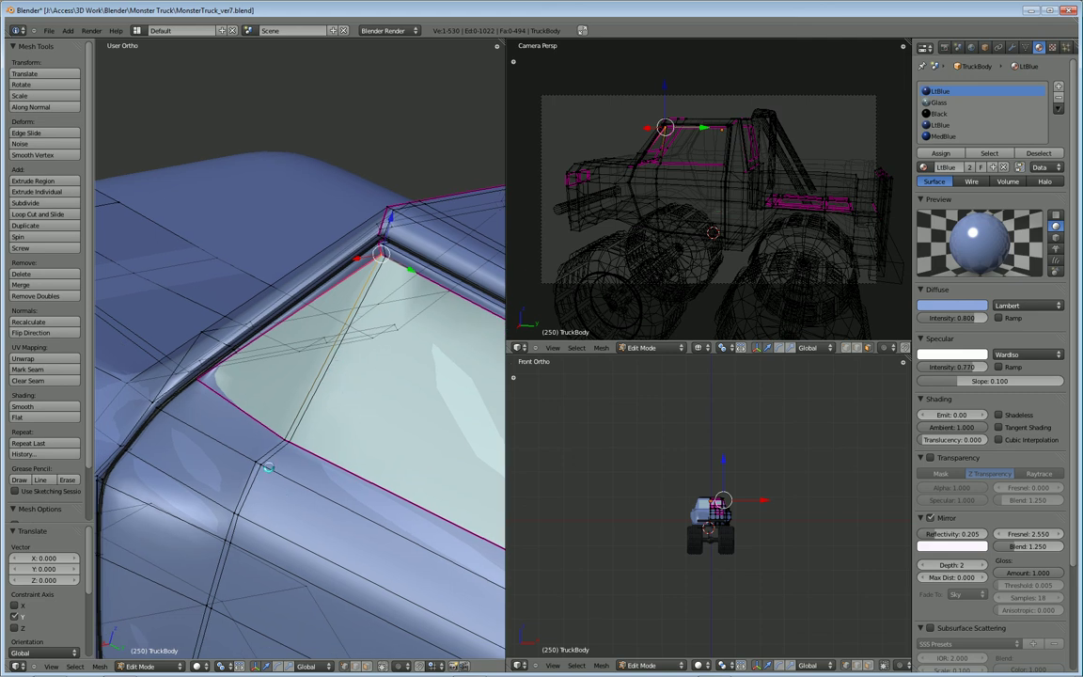
{"action": "middle_click_drag", "start_coordinate": [310, 441], "coordinate": [320, 426]}
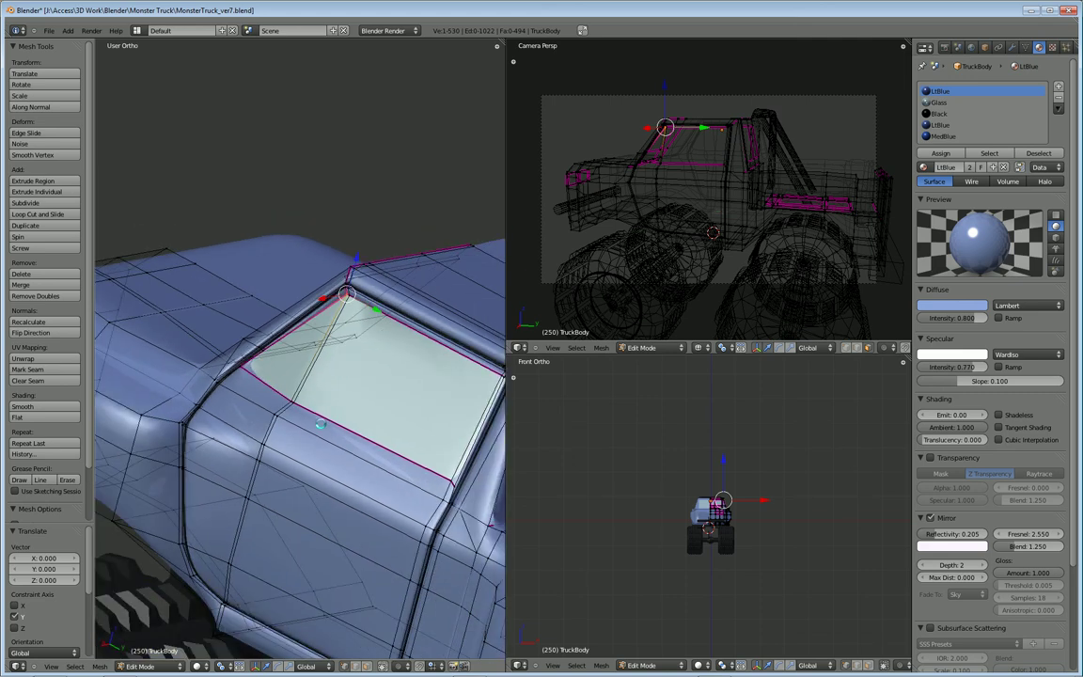
{"action": "scroll", "coordinate": [320, 425], "scroll_direction": "up", "scroll_amount": 2}
{"action": "key", "text": "F12"}
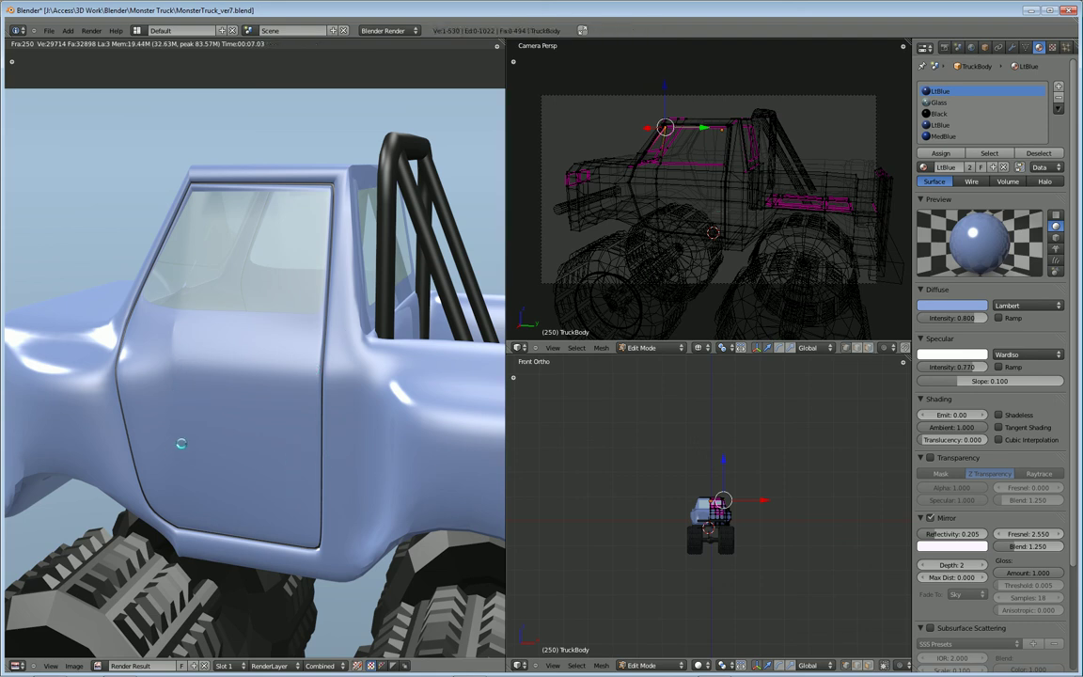
{"action": "key", "text": "Escape"}
Examine the door, side window and fender mesh from the side, above and the front quarter
{"action": "middle_click_drag", "start_coordinate": [169, 404], "coordinate": [368, 383]}
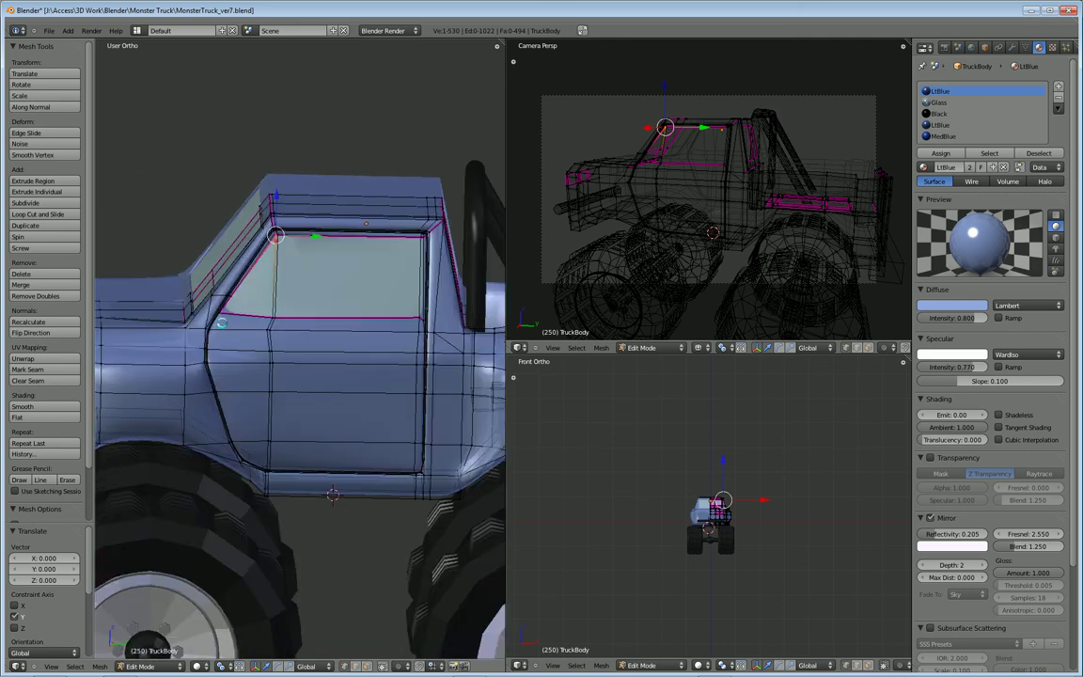
{"action": "middle_click_drag", "start_coordinate": [393, 339], "coordinate": [381, 352]}
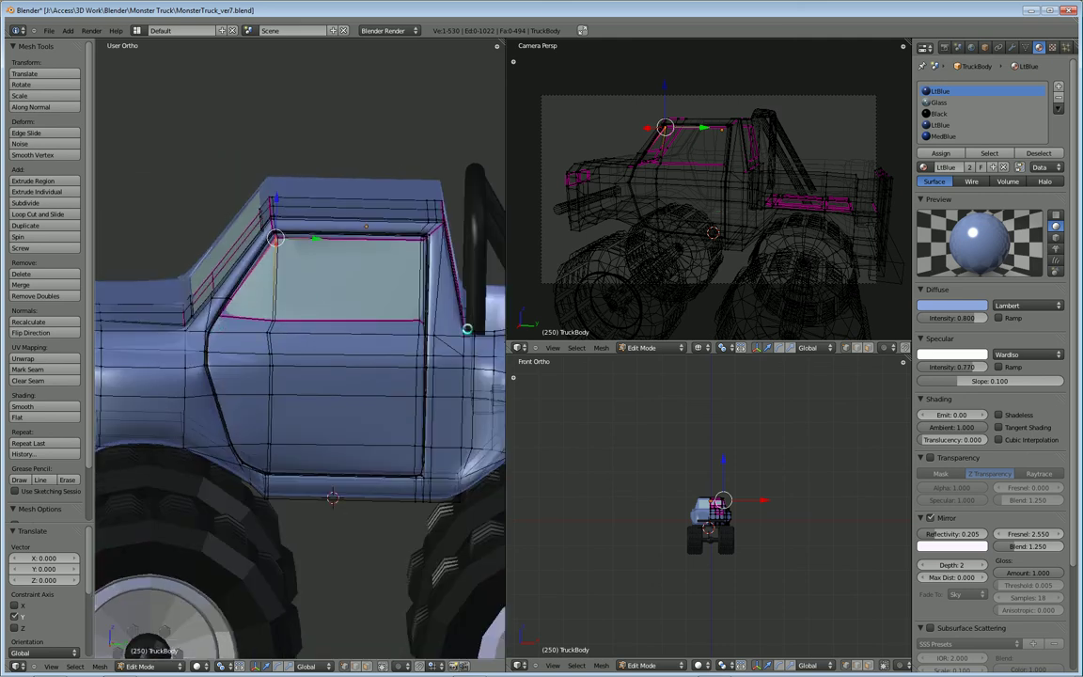
{"action": "middle_click_drag", "start_coordinate": [385, 304], "coordinate": [293, 409]}
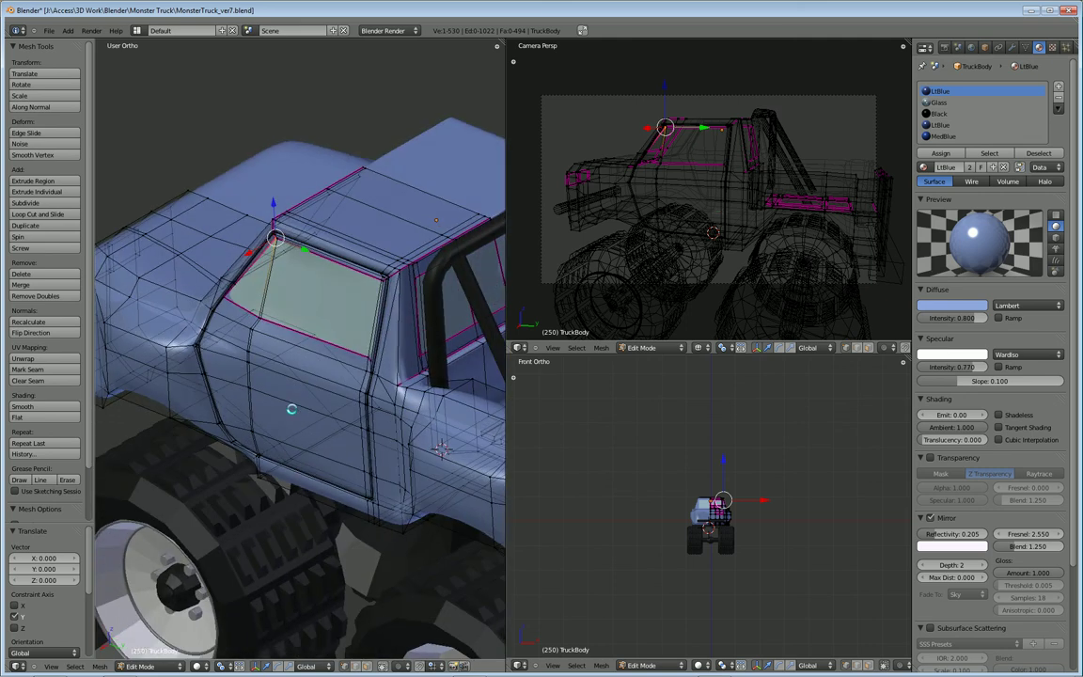
{"action": "scroll", "coordinate": [340, 385], "scroll_direction": "down", "scroll_amount": 2}
{"action": "scroll", "coordinate": [340, 387], "scroll_direction": "up", "scroll_amount": 4}
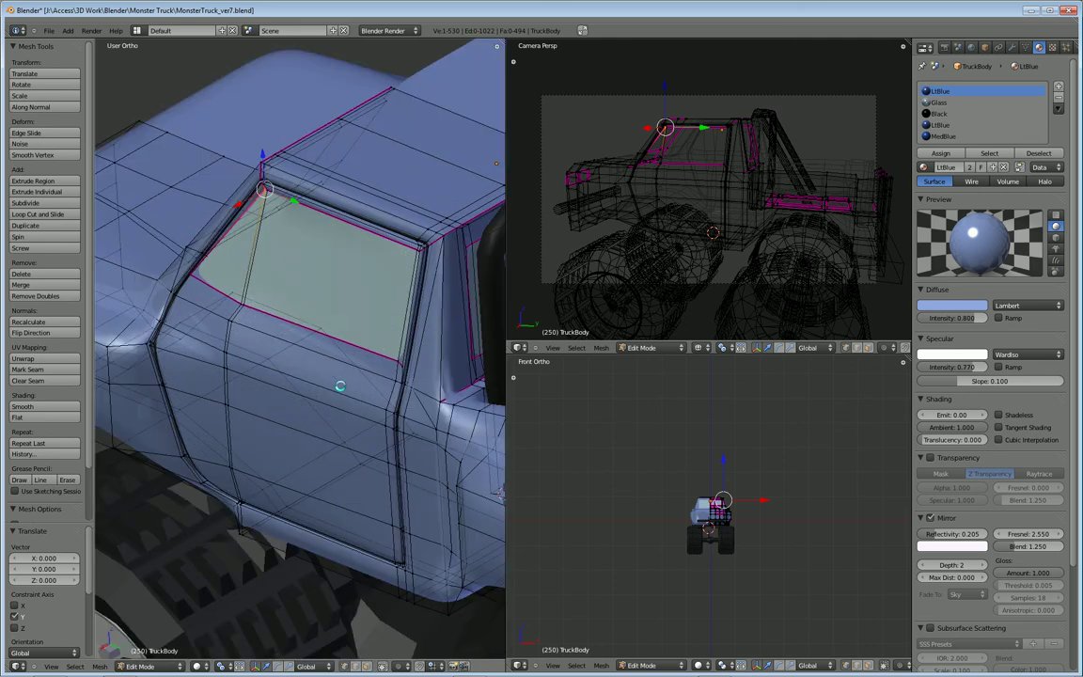
{"action": "scroll", "coordinate": [340, 386], "scroll_direction": "up", "scroll_amount": 4}
{"action": "scroll", "coordinate": [286, 403], "scroll_direction": "down", "scroll_amount": 3}
{"action": "middle_click_drag", "start_coordinate": [285, 394], "coordinate": [285, 453]}
{"action": "scroll", "coordinate": [264, 471], "scroll_direction": "up", "scroll_amount": 2}
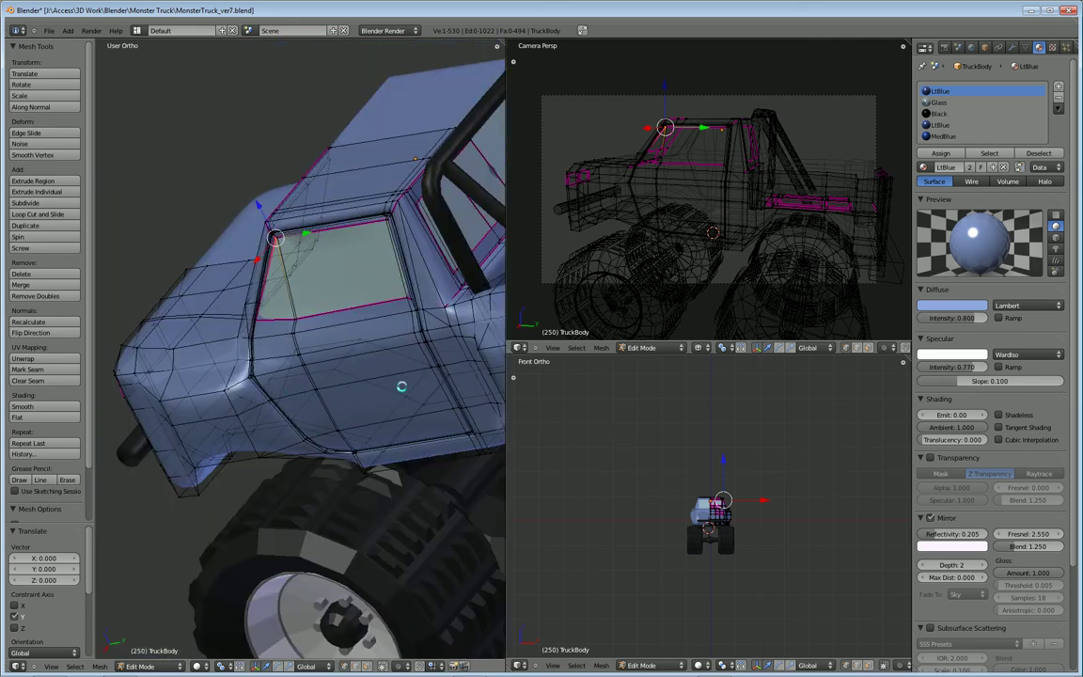